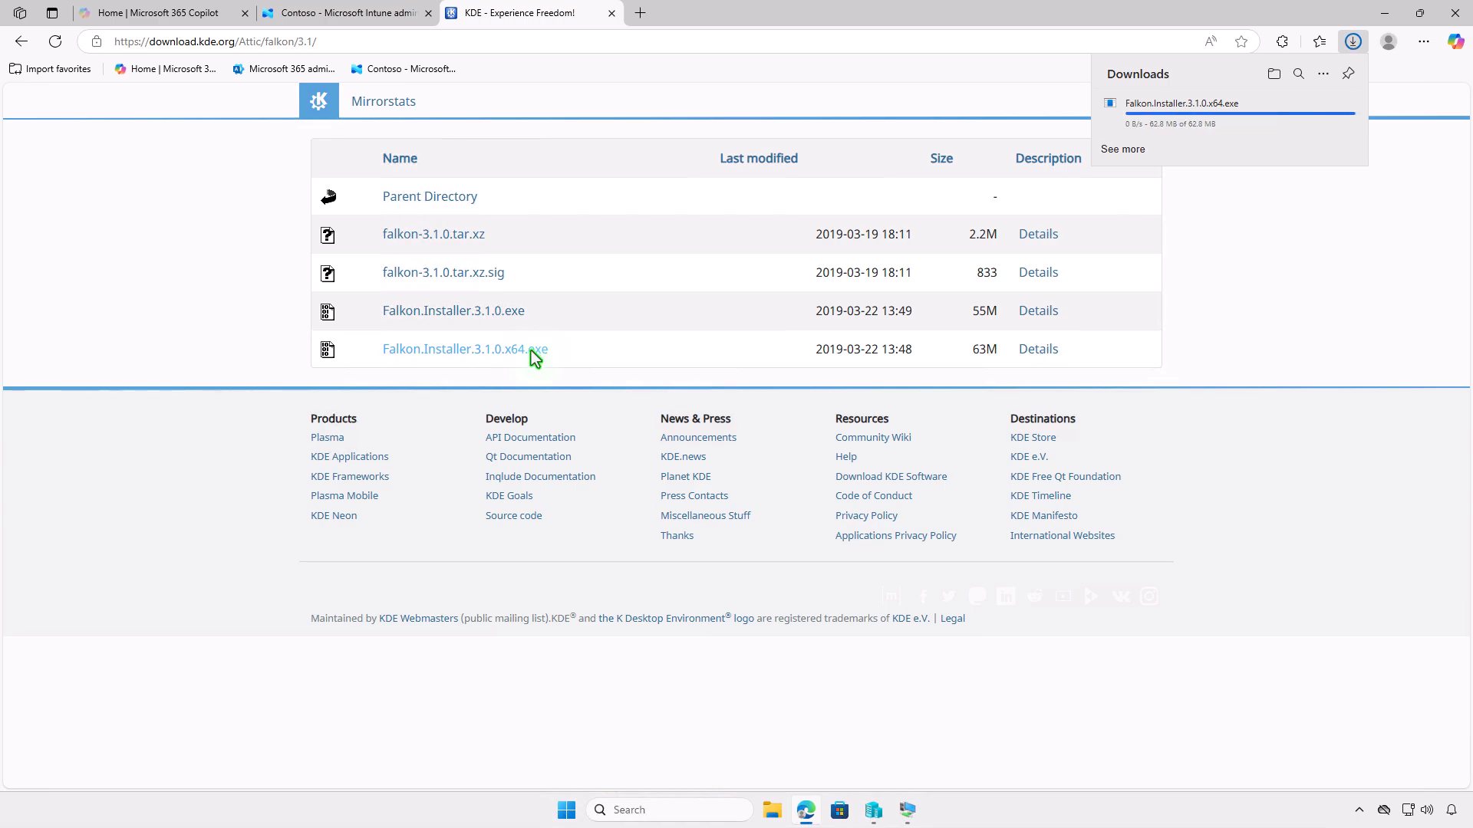
# Open the folder containing the downloaded Falkon.Installer.3.1.0.x64.exe and minimize the browser.
pyautogui.click(1271, 74)
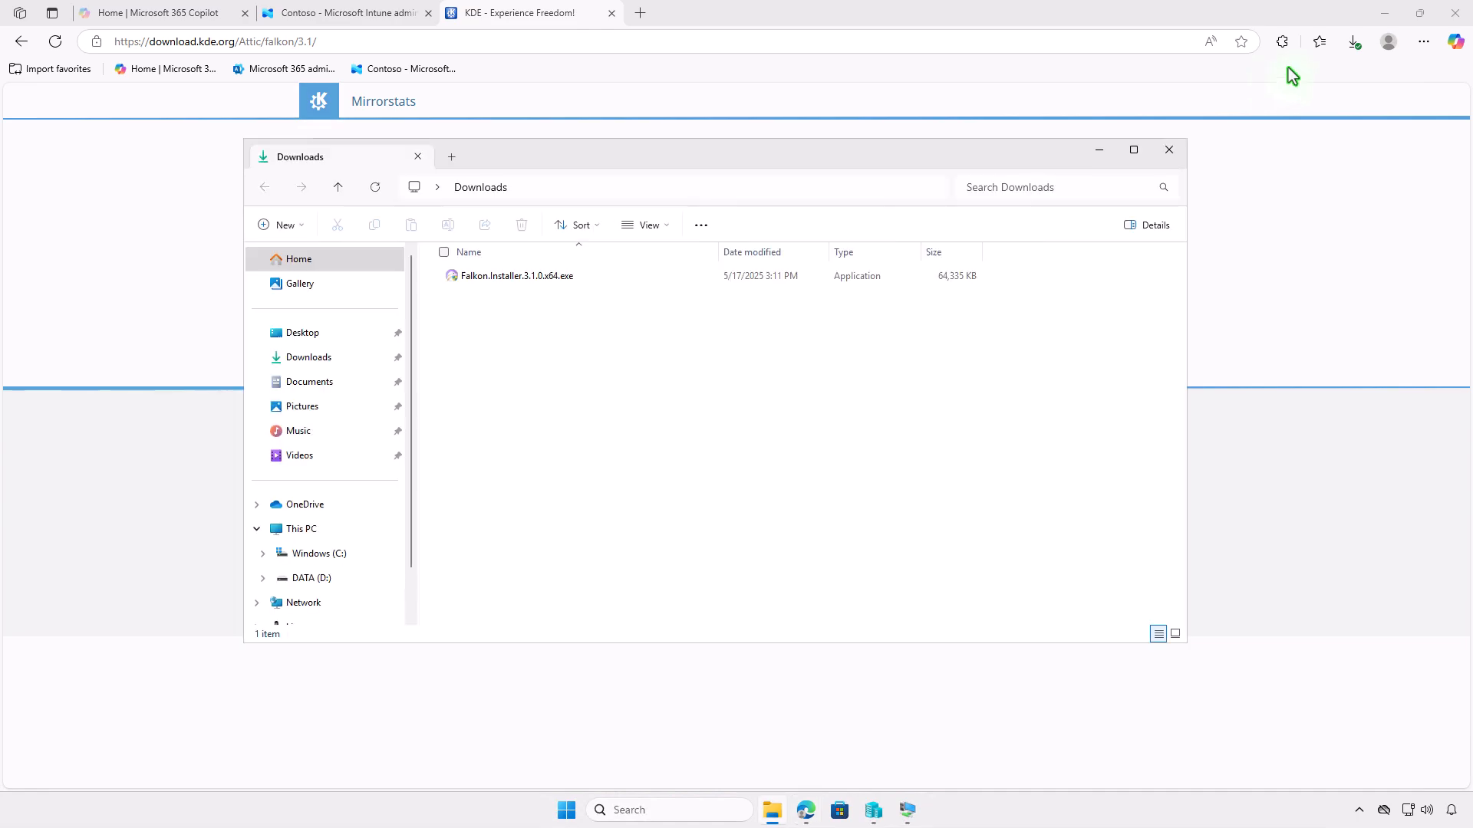
pyautogui.click(1383, 15)
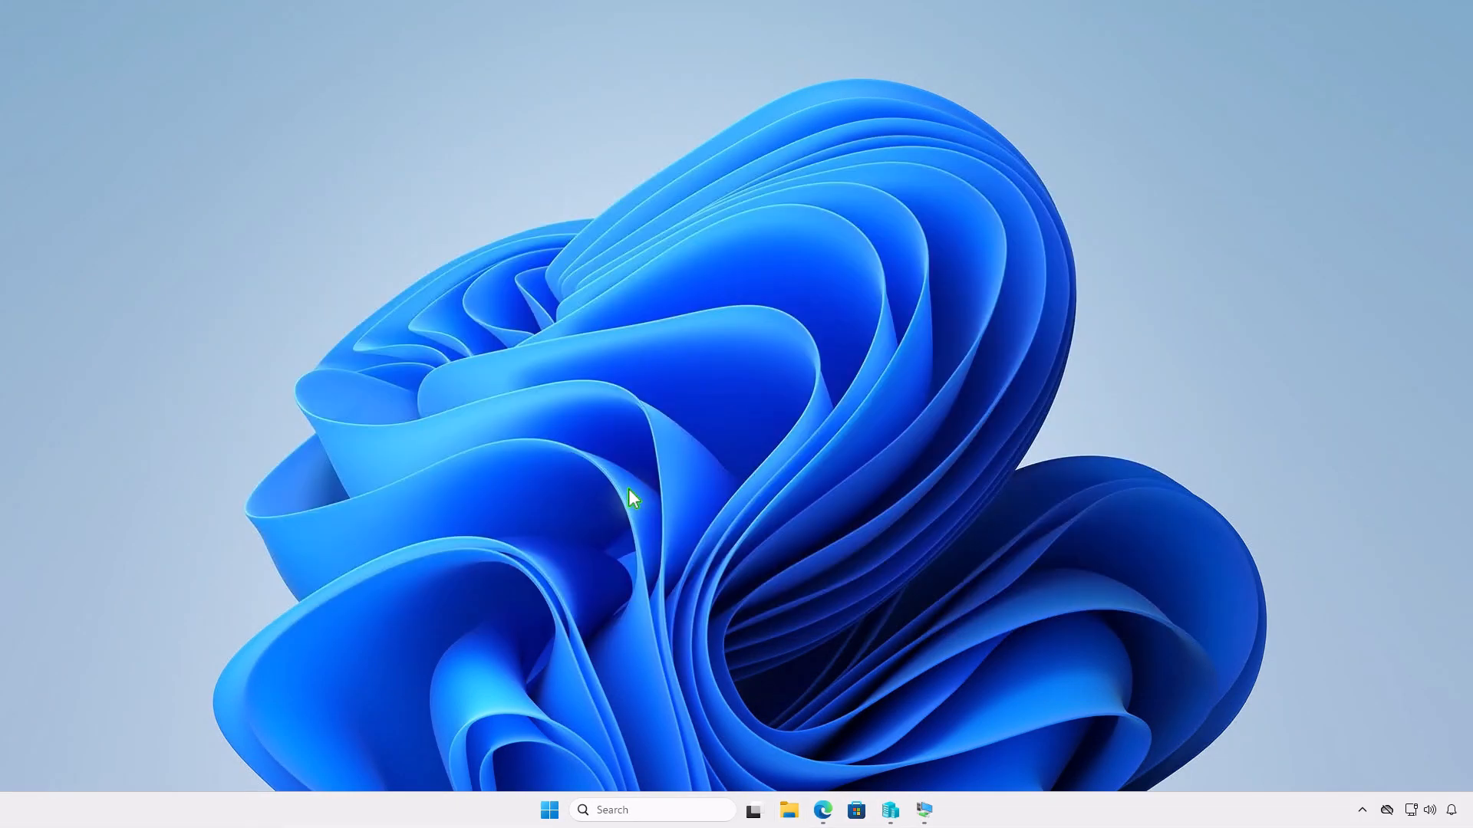
# Create a folder named Intune on the DATA (D:) drive and open it.
pyautogui.click(789, 810)
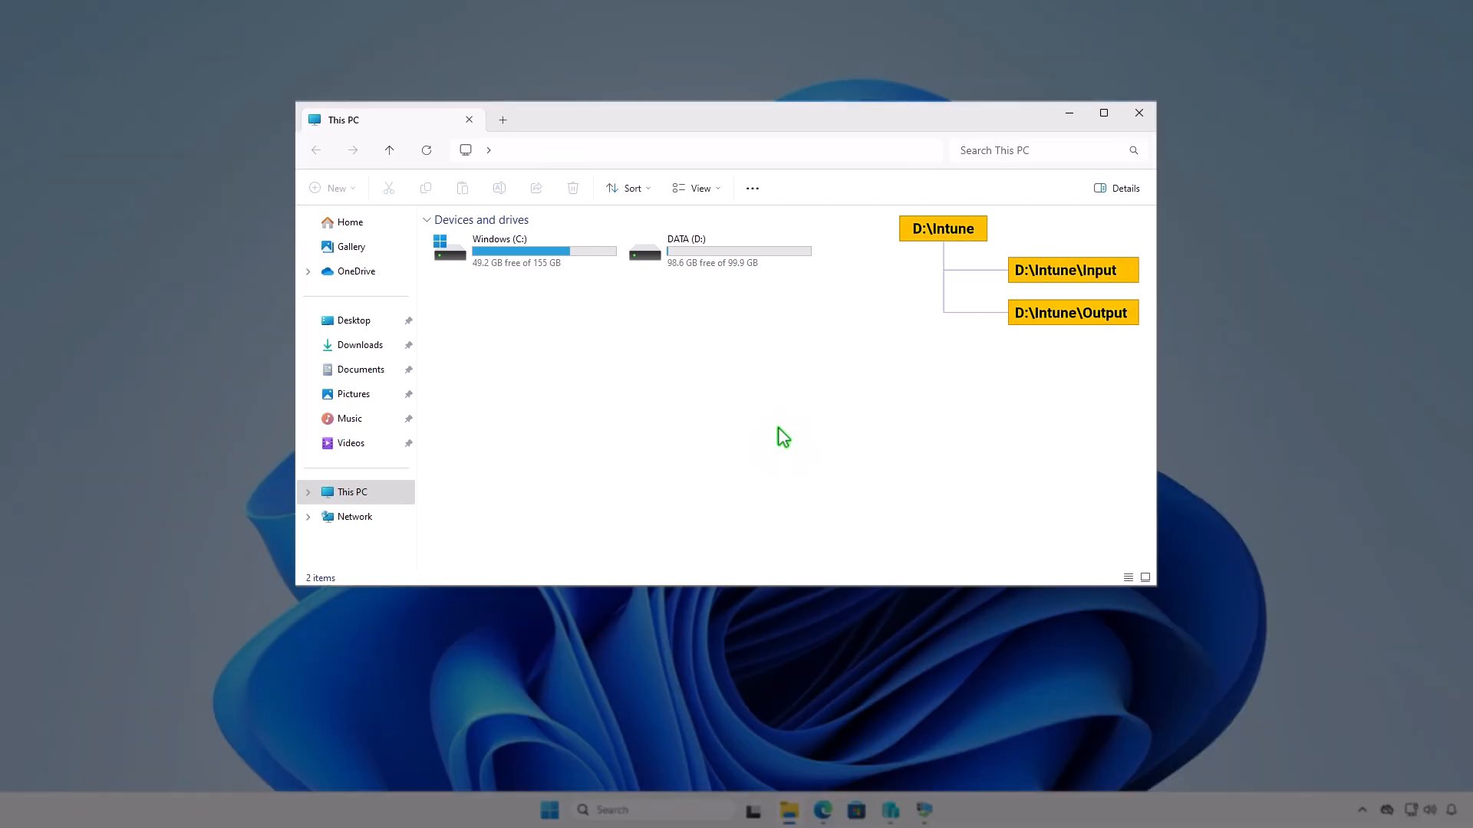
pyautogui.doubleClick(766, 253)
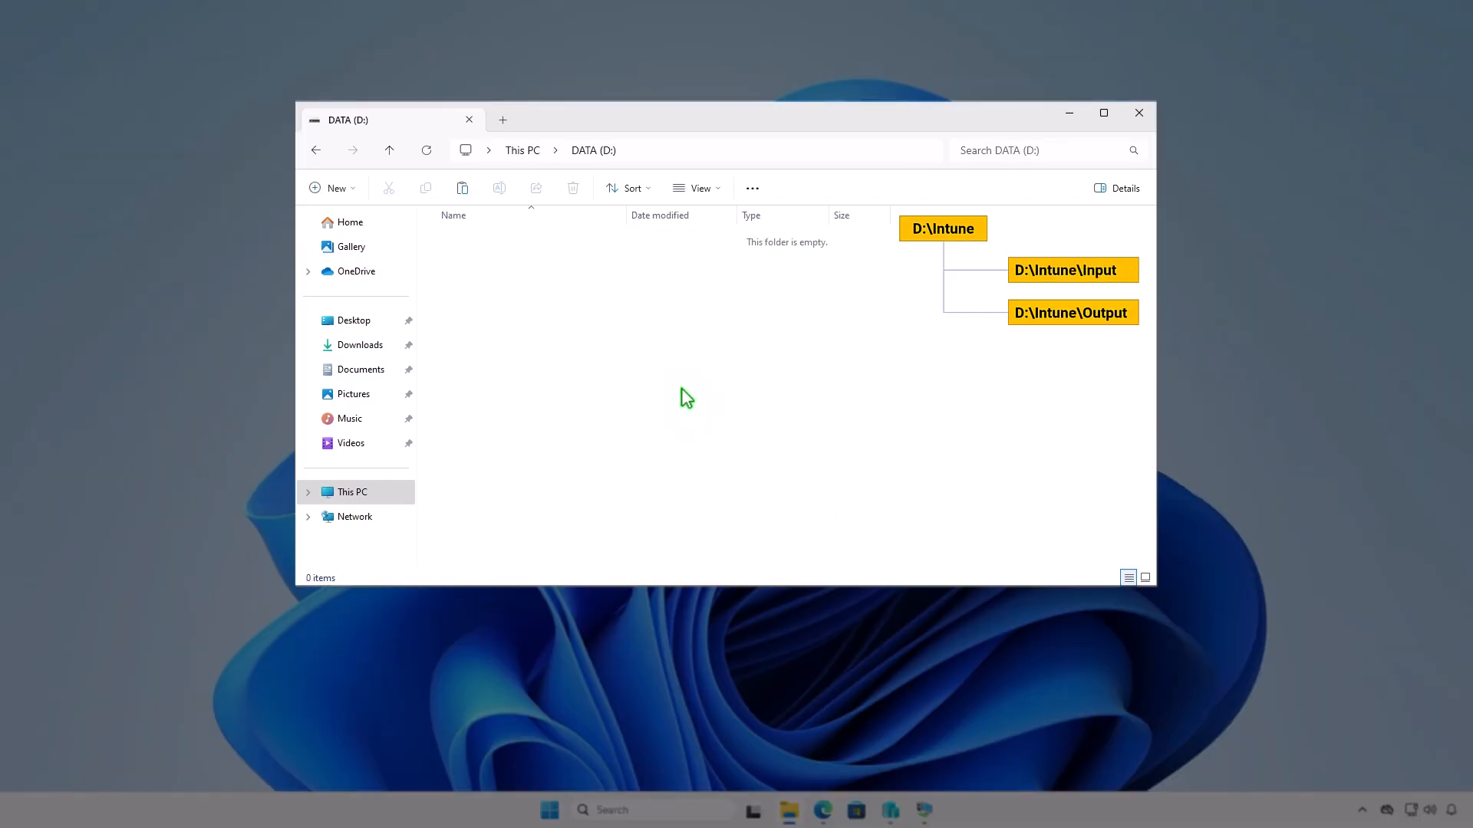
pyautogui.click(349, 190)
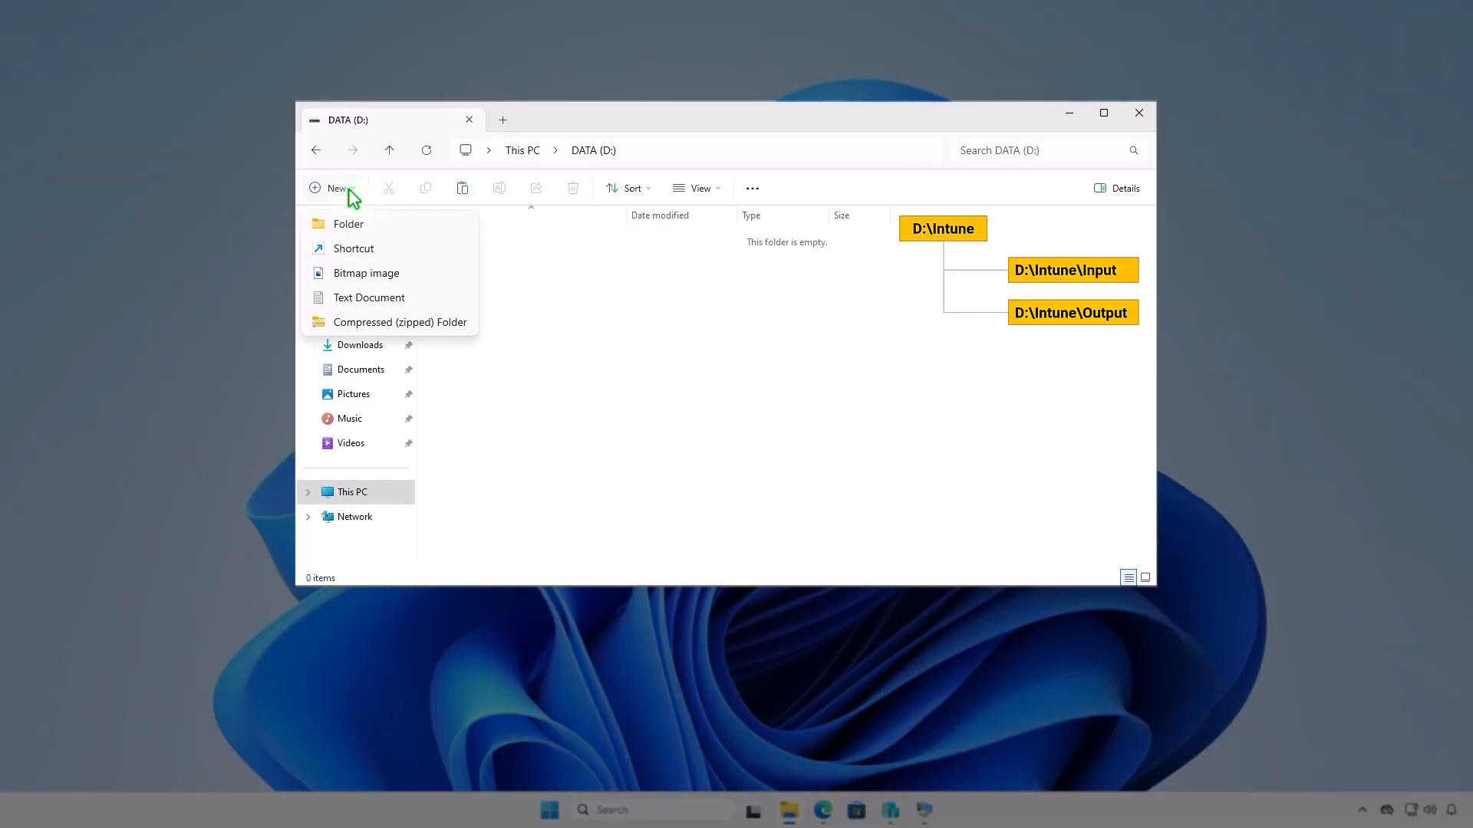
pyautogui.click(376, 224)
pyautogui.write('Intune')
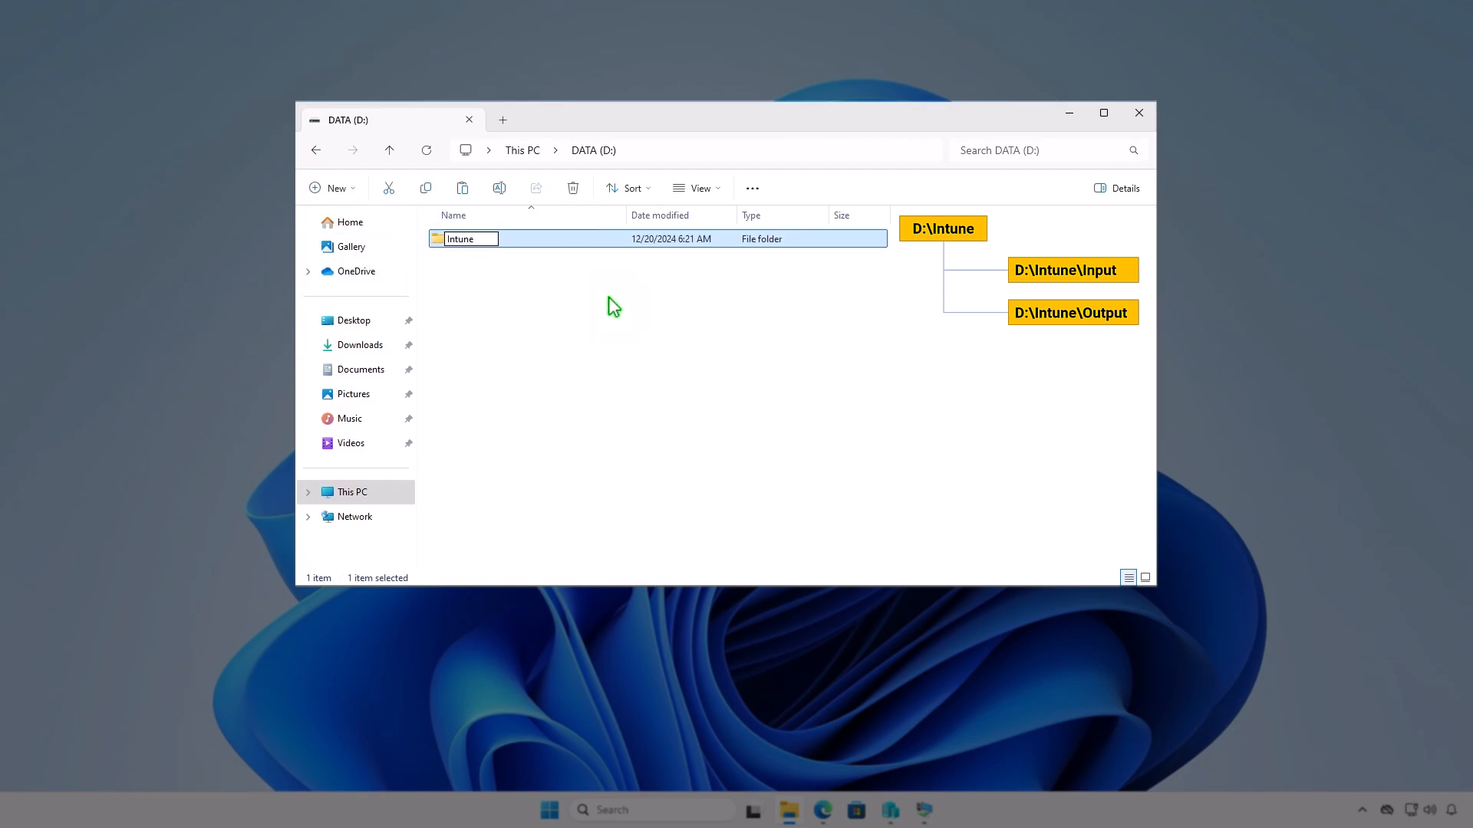
pyautogui.press('Return')
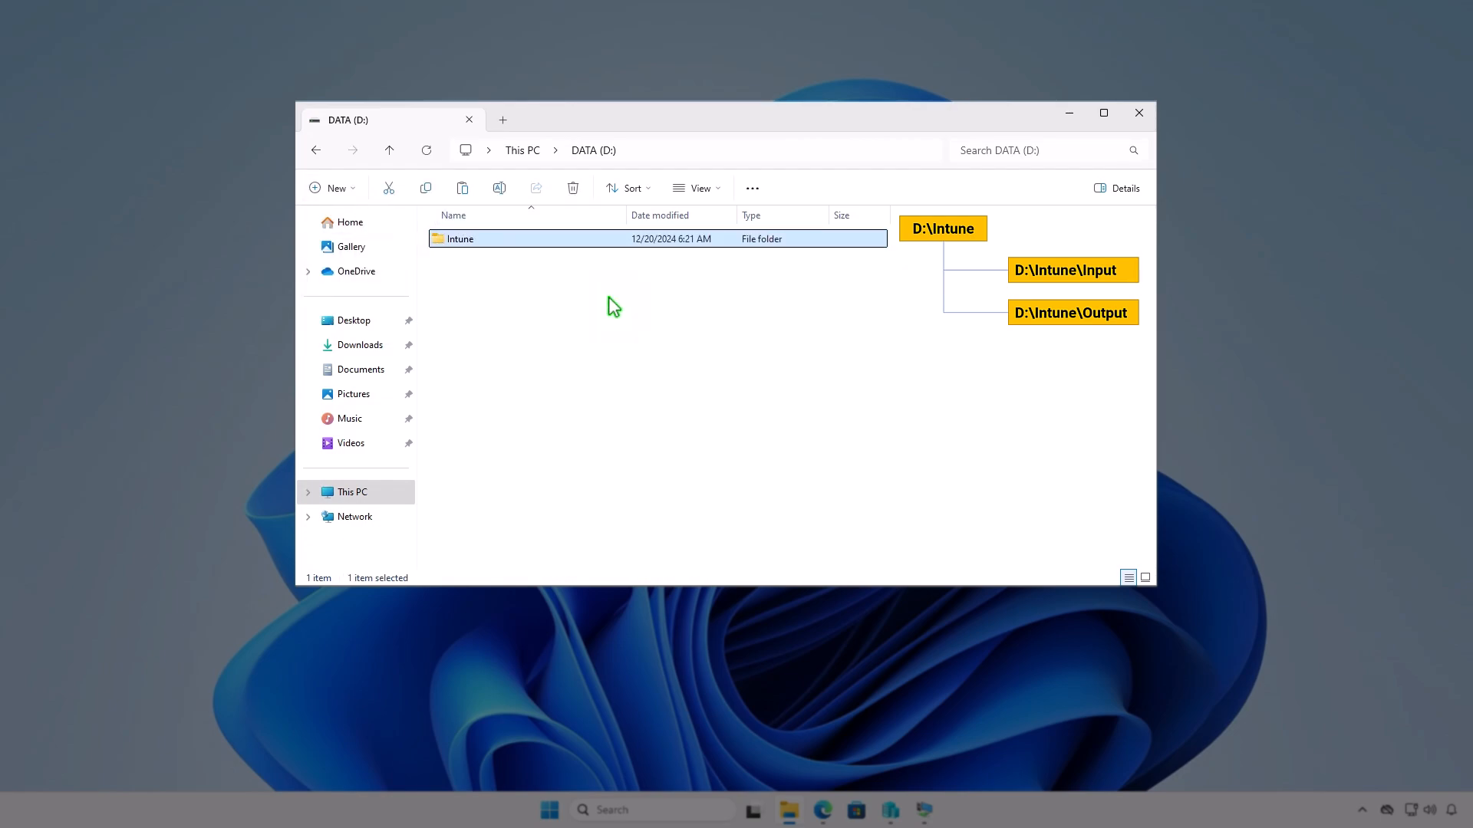
pyautogui.press('Return')
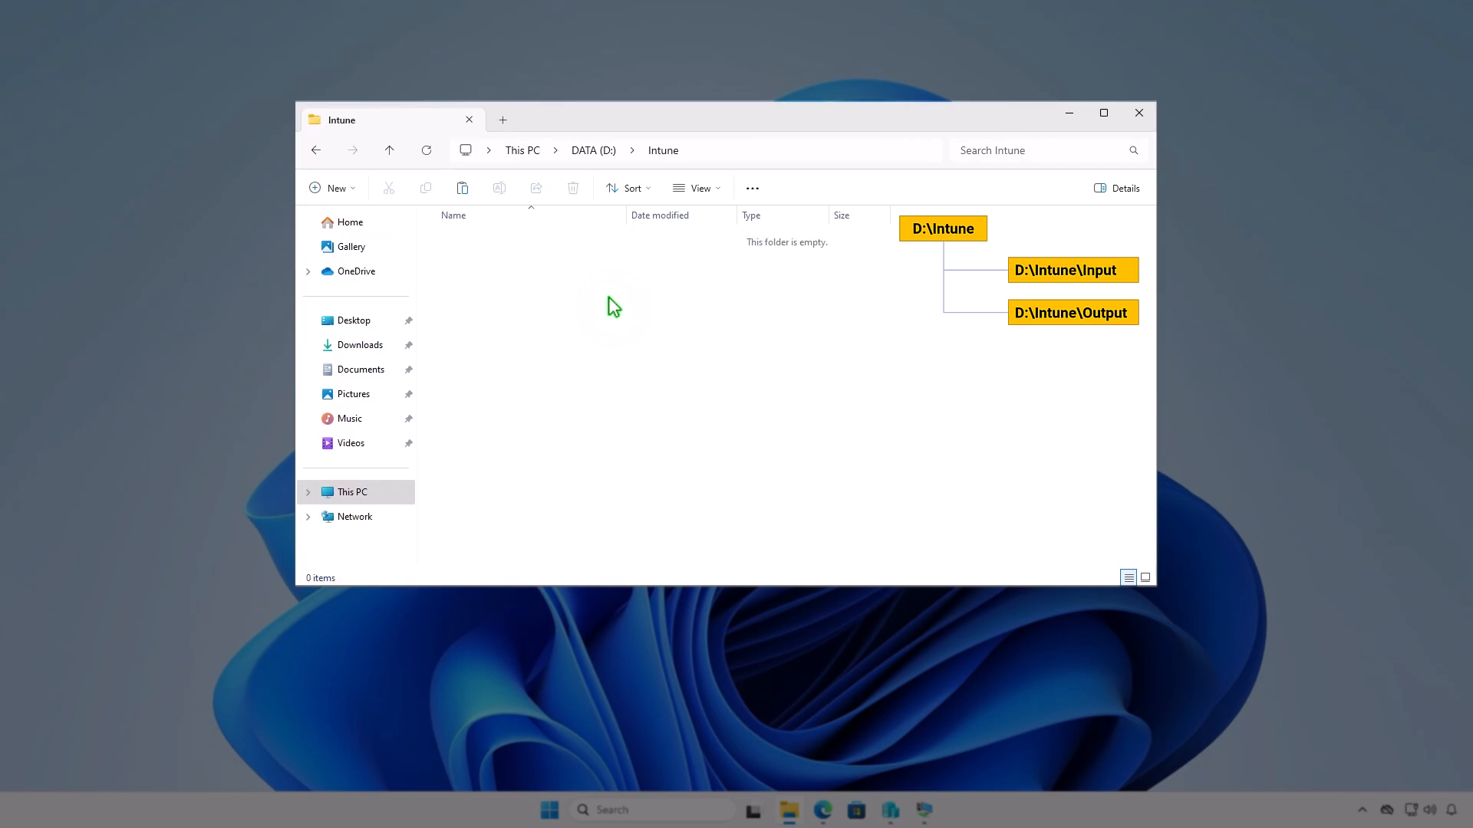
# Create two subfolders named Input and Output inside D:\Intune.
pyautogui.rightClick(609, 297)
pyautogui.moveTo(740, 457)
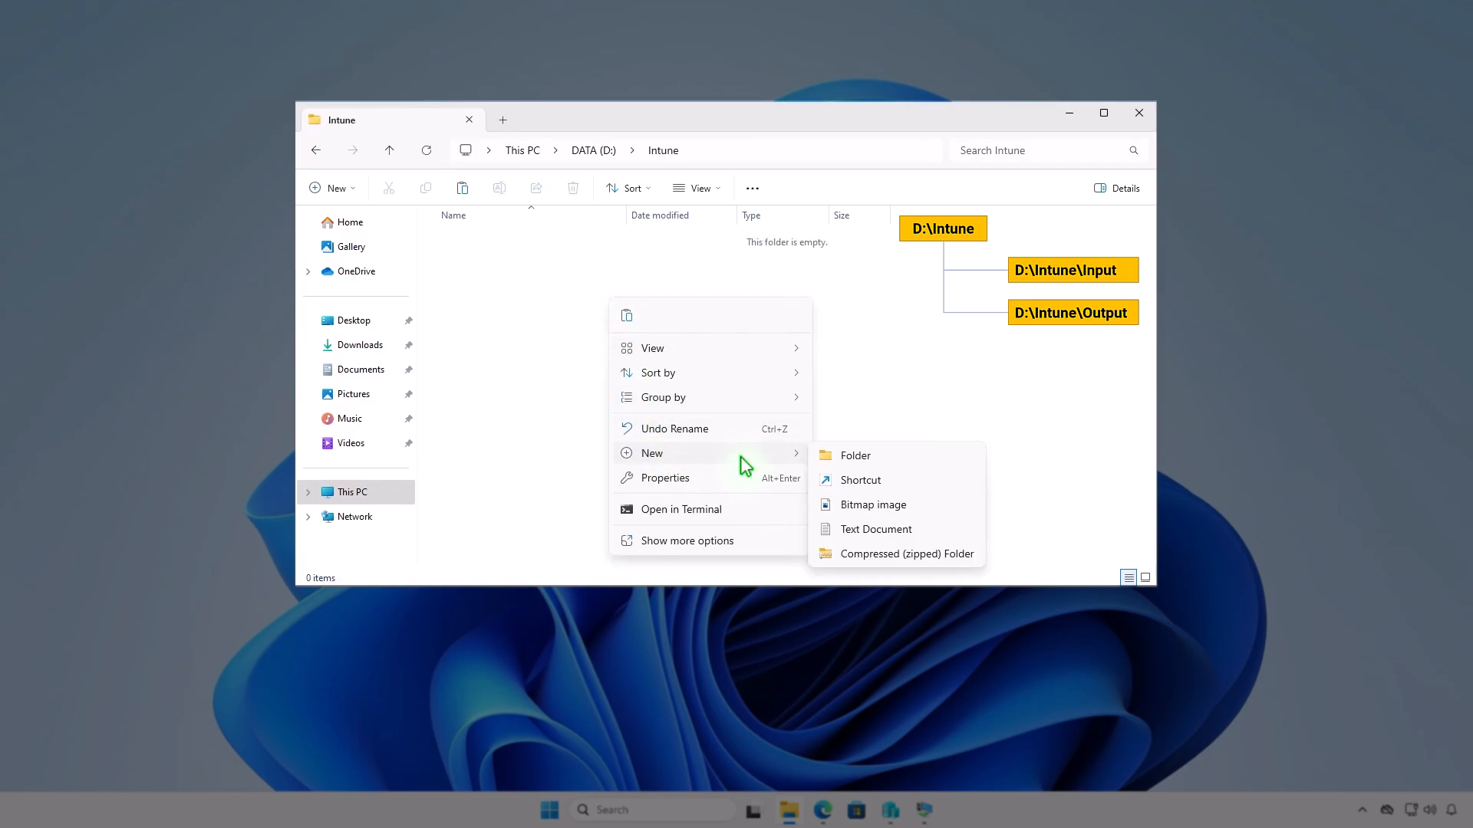
pyautogui.click(859, 457)
pyautogui.write('Inp')
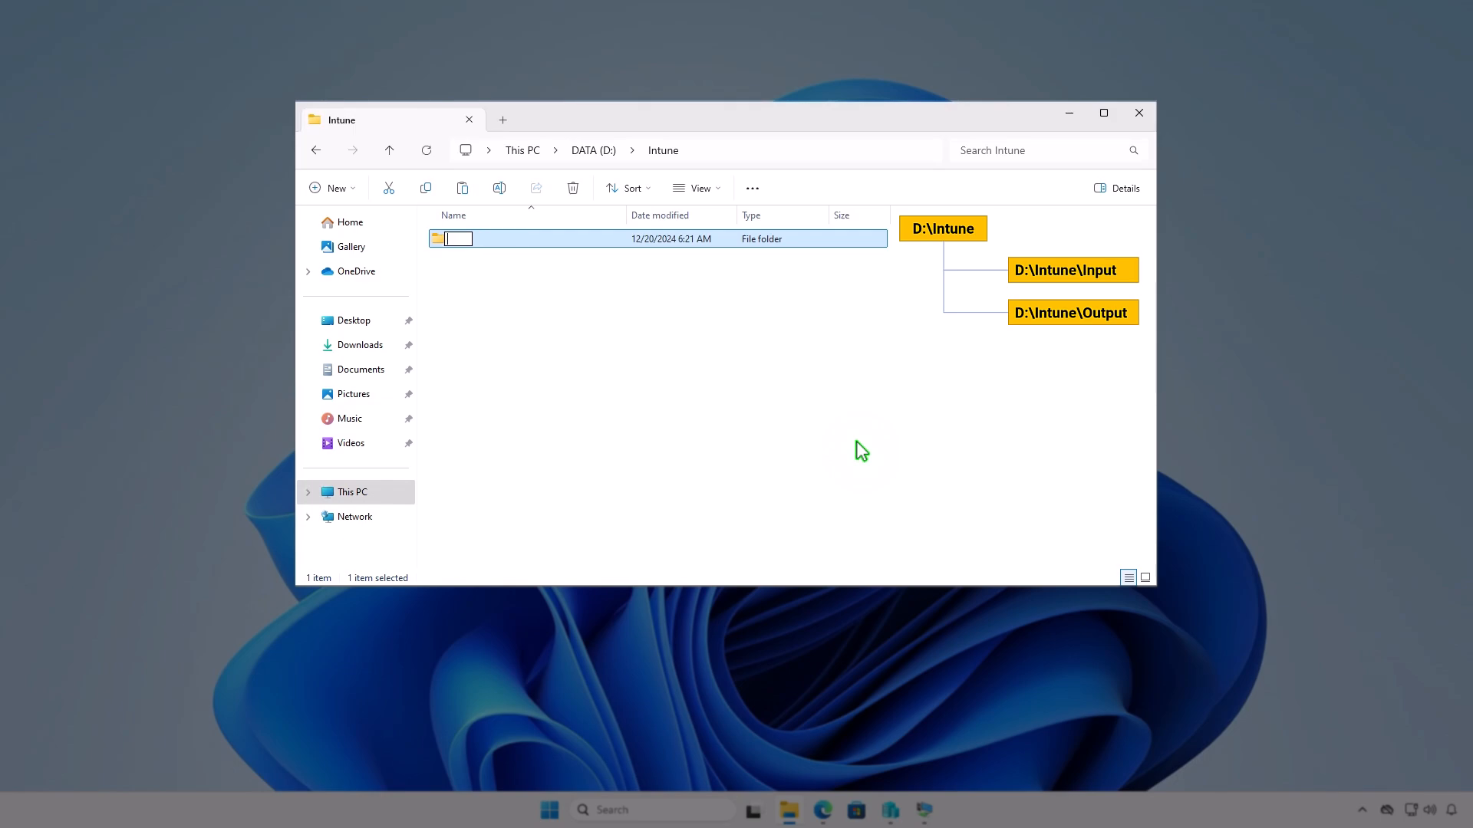
pyautogui.write('ut')
pyautogui.press('Return')
pyautogui.hotkey('ctrl', 'shift', 'n')
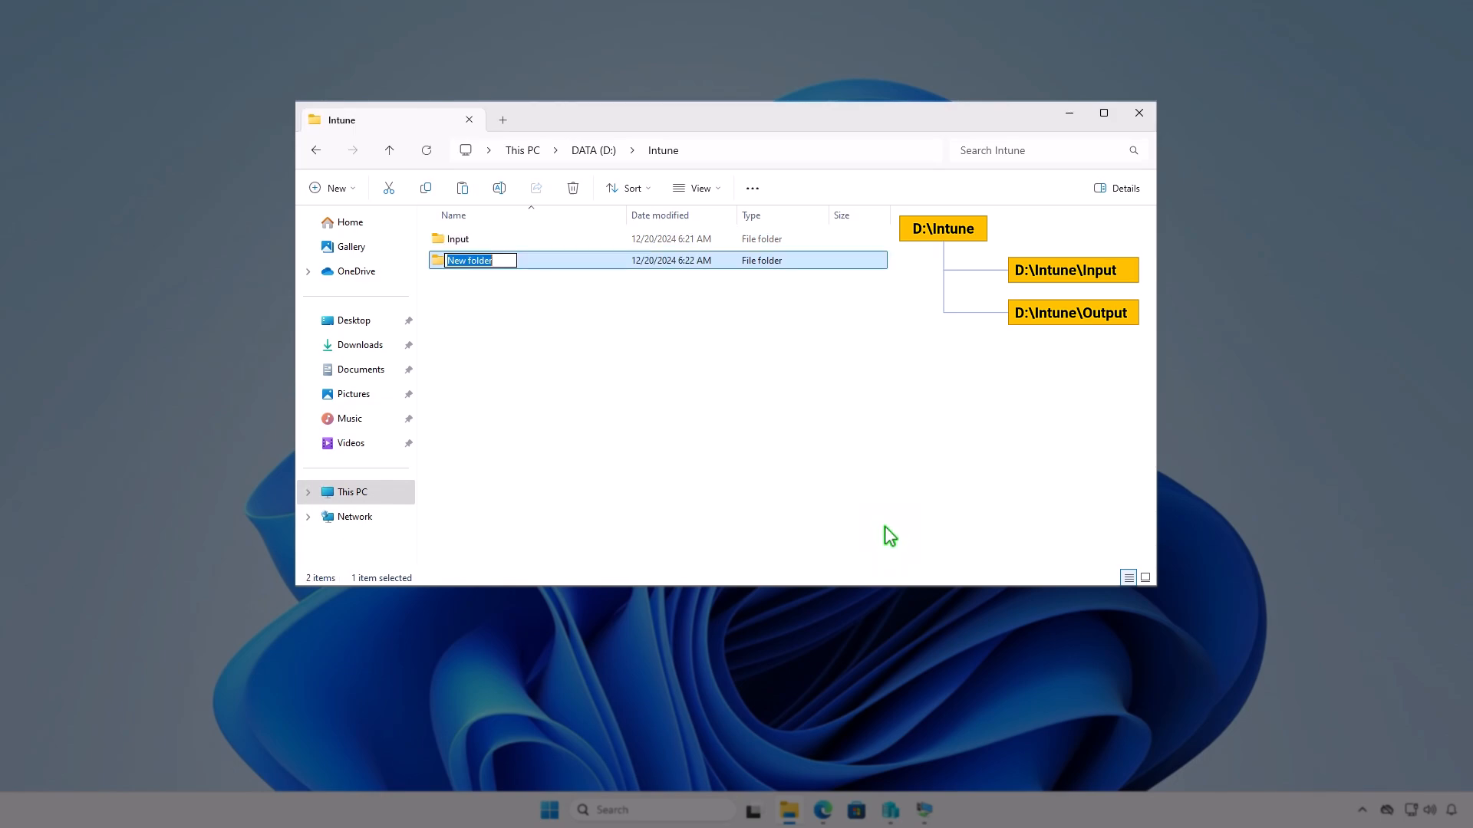
pyautogui.write('Output')
pyautogui.click(799, 411)
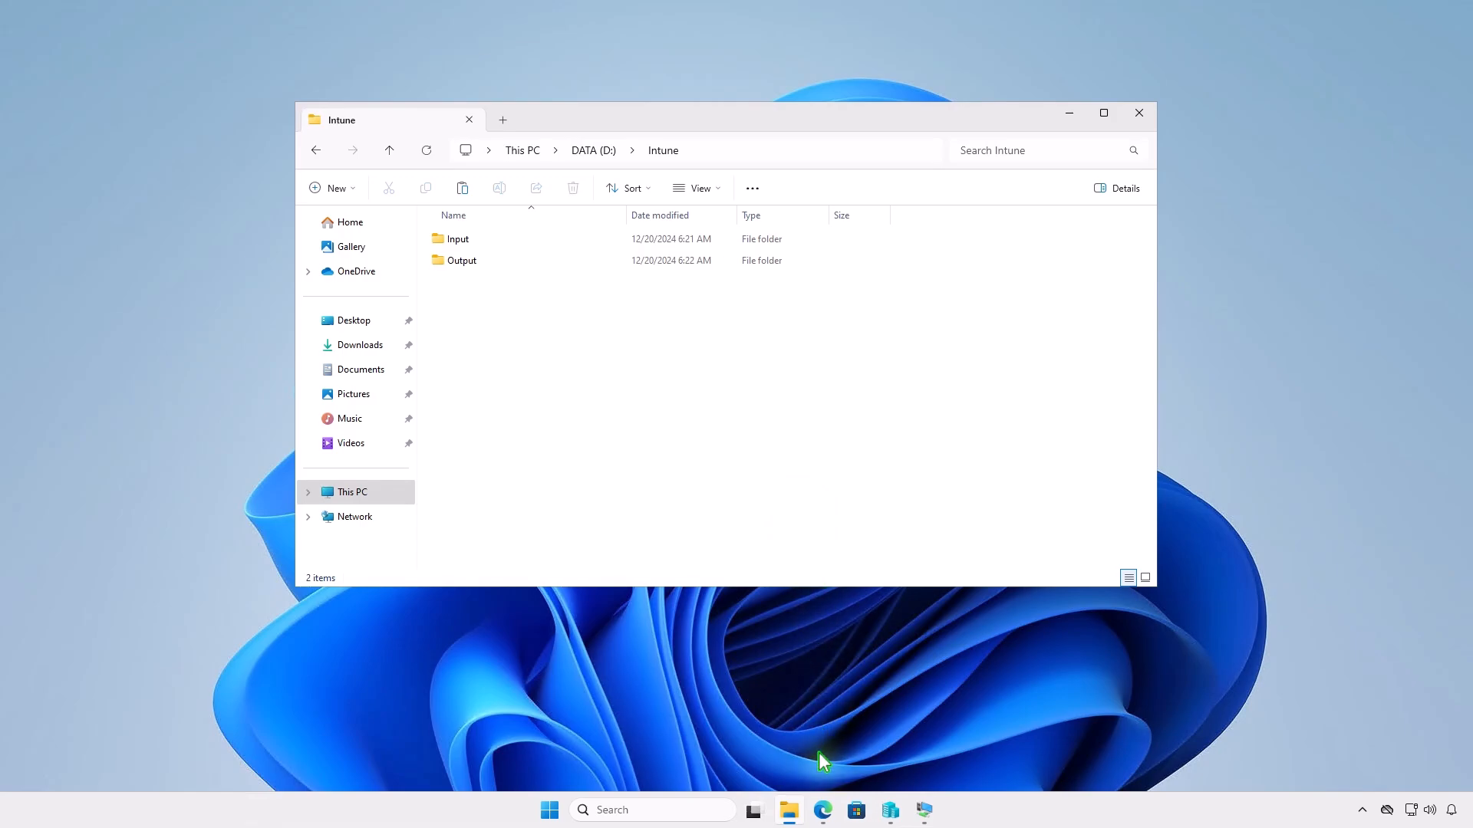
# Switch to Edge and download the source code zip of the latest Microsoft-Win32-Content-Prep-Tool release from GitHub.
pyautogui.click(822, 810)
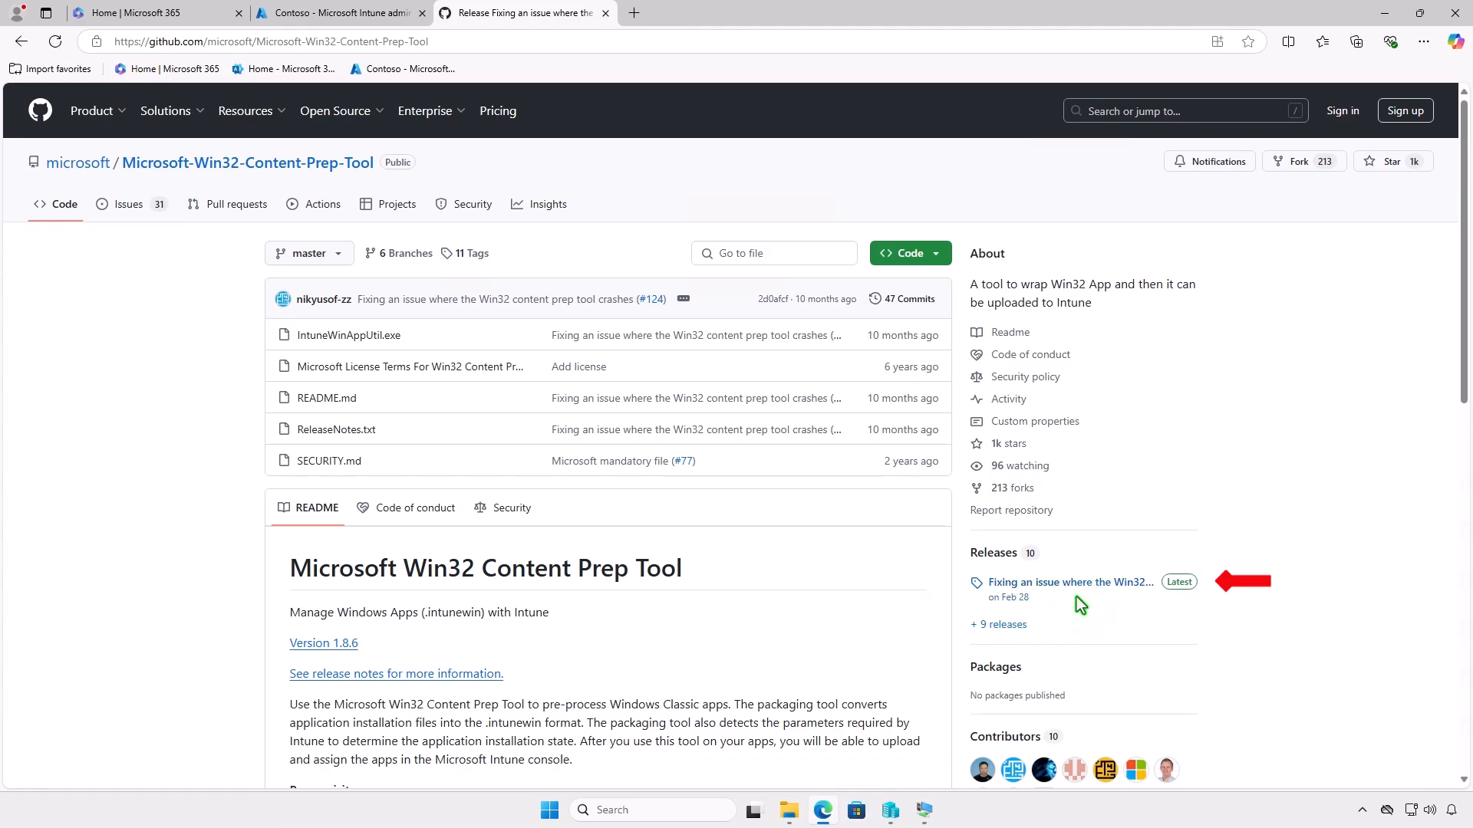
pyautogui.click(1108, 584)
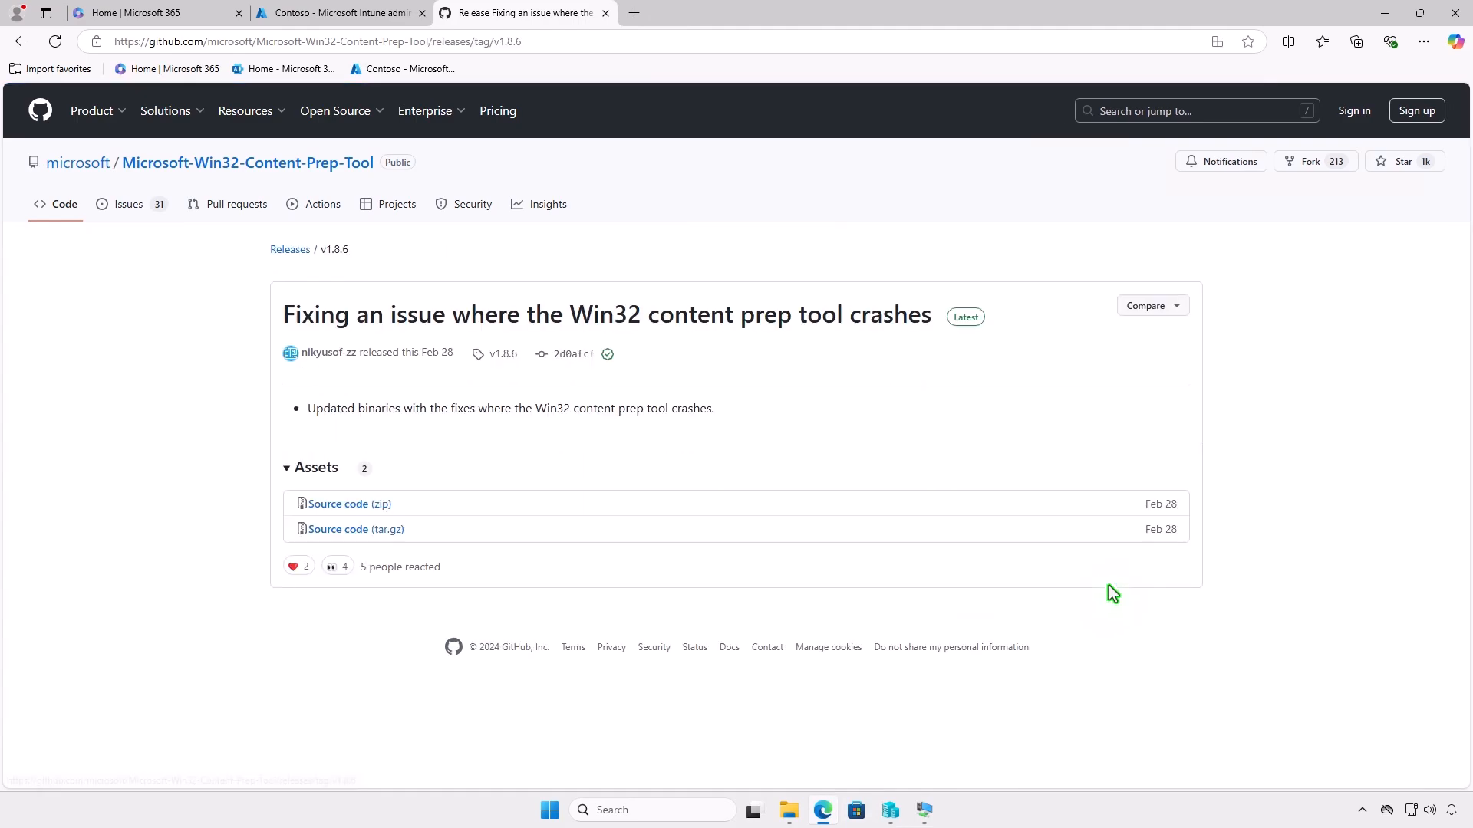
pyautogui.click(383, 505)
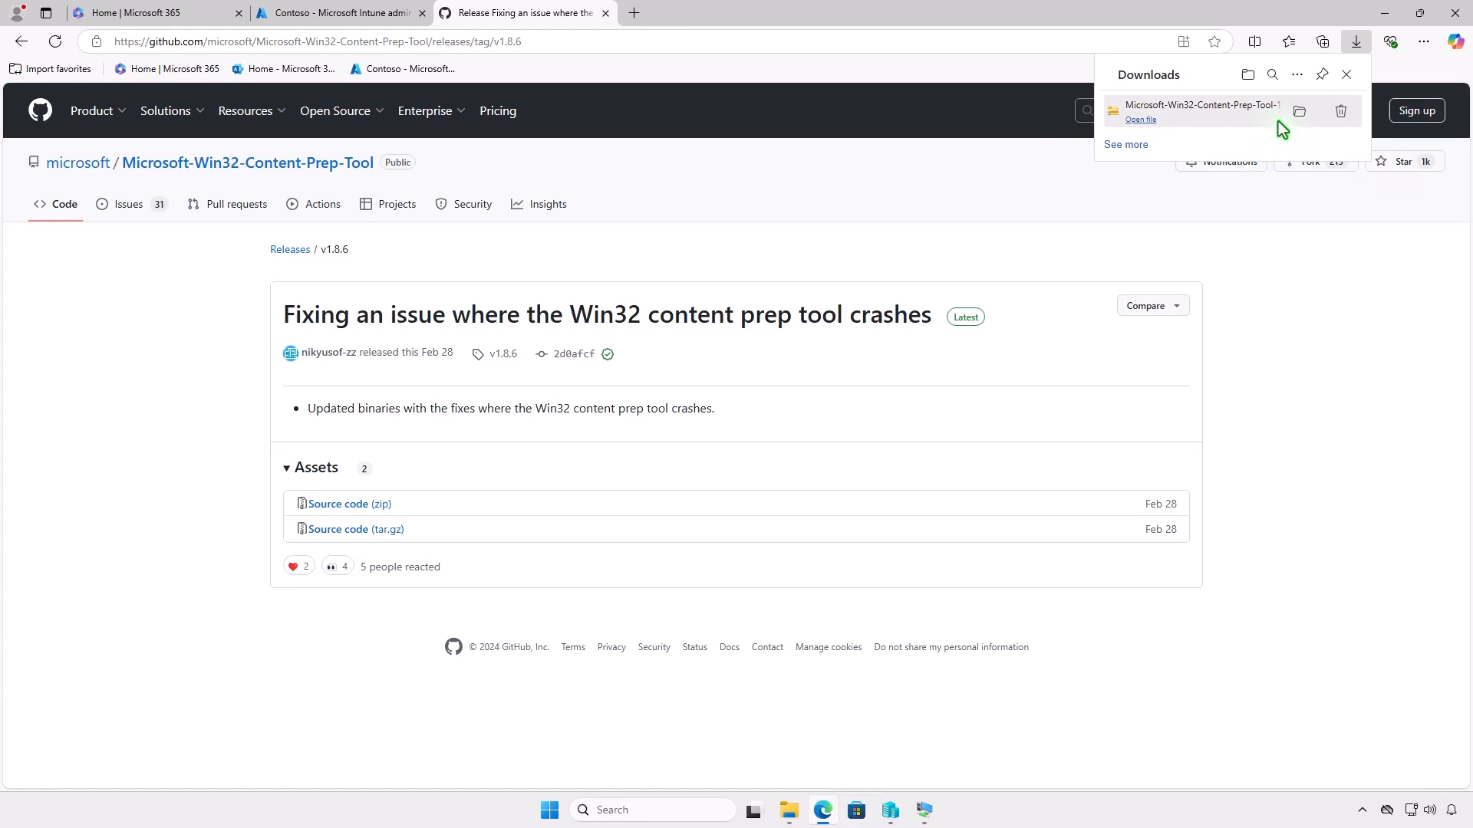
# Locate the downloaded Microsoft-Win32-Content-Prep-Tool-1.8.6 archive in File Explorer and extract it to the default destination.
pyautogui.click(1304, 116)
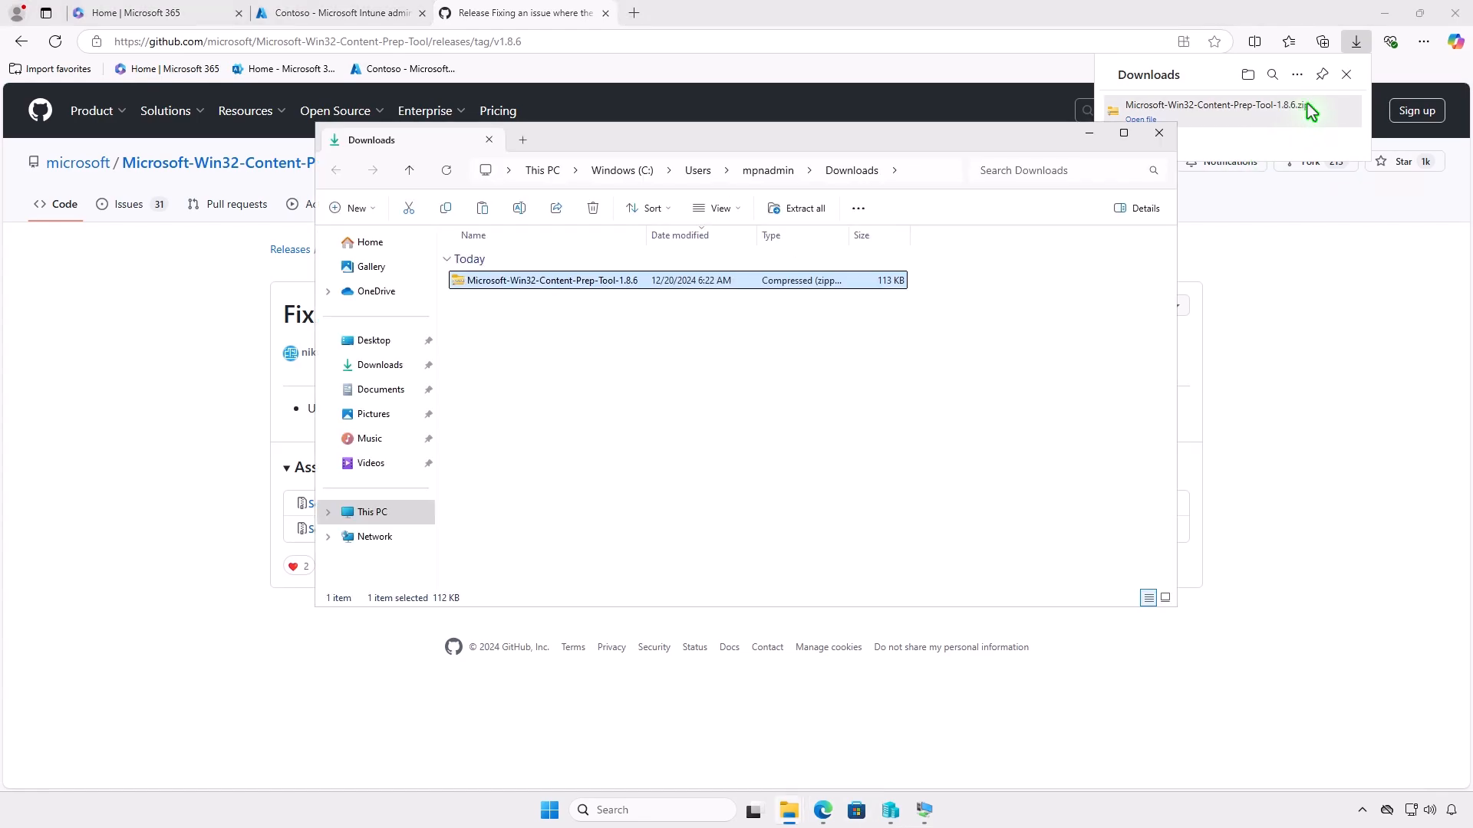
pyautogui.click(1389, 15)
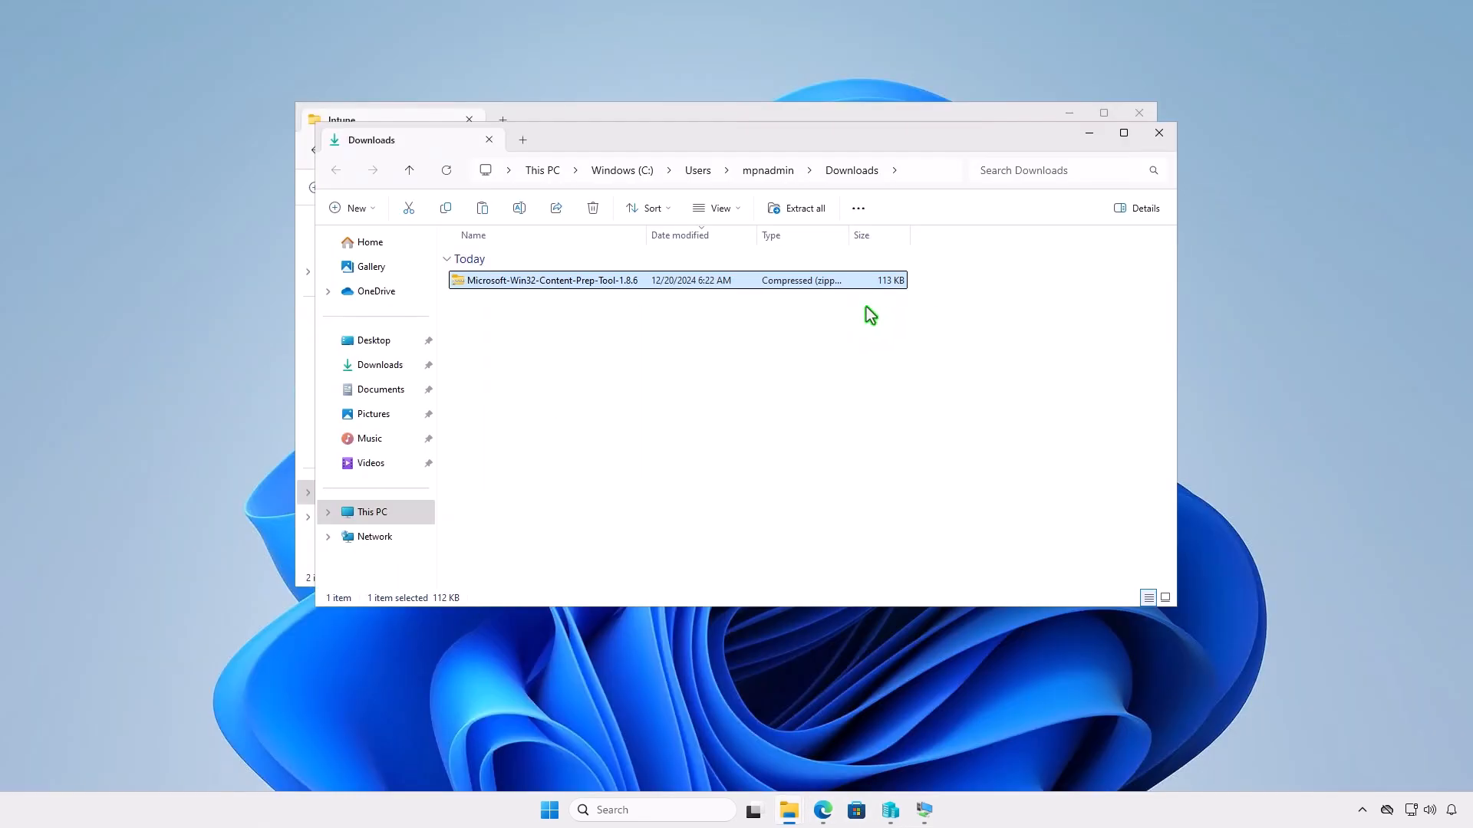
pyautogui.click(804, 212)
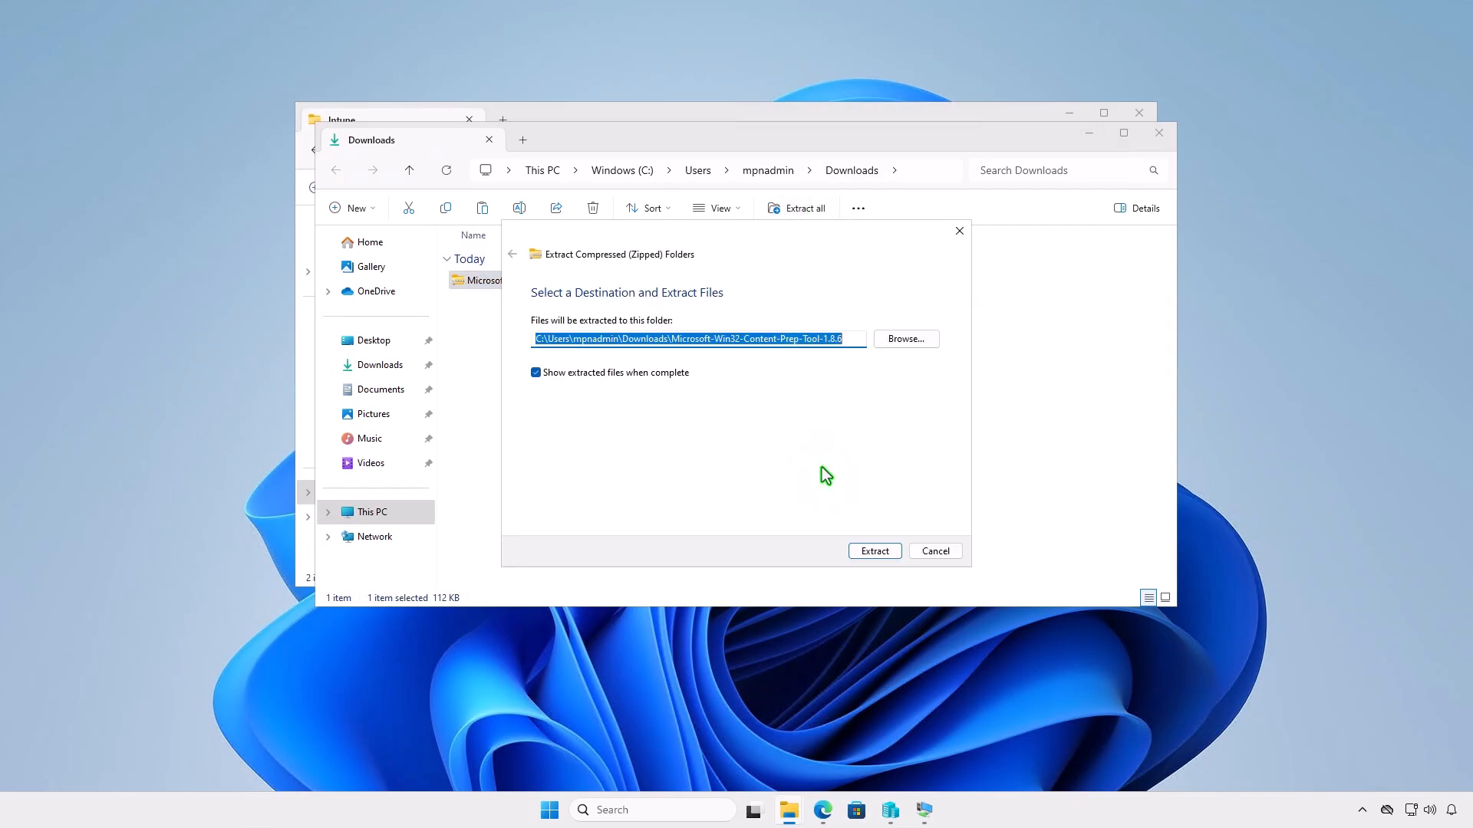
pyautogui.click(871, 551)
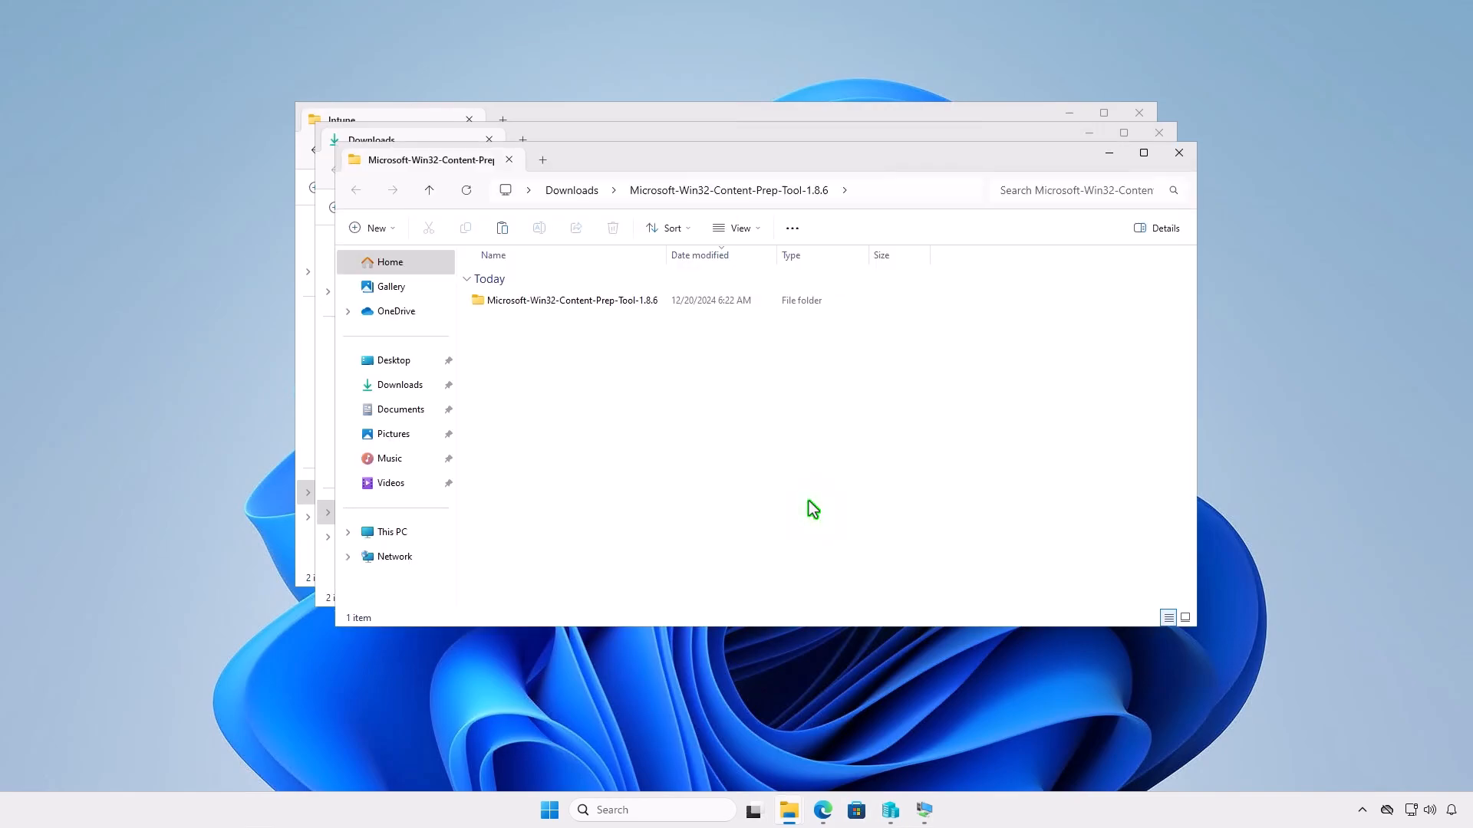
# Copy IntuneWinAppUtil from the extracted Microsoft-Win32-Content-Prep-Tool-1.8.6 folder into D:\Intune, closing the extra folder windows.
pyautogui.doubleClick(656, 300)
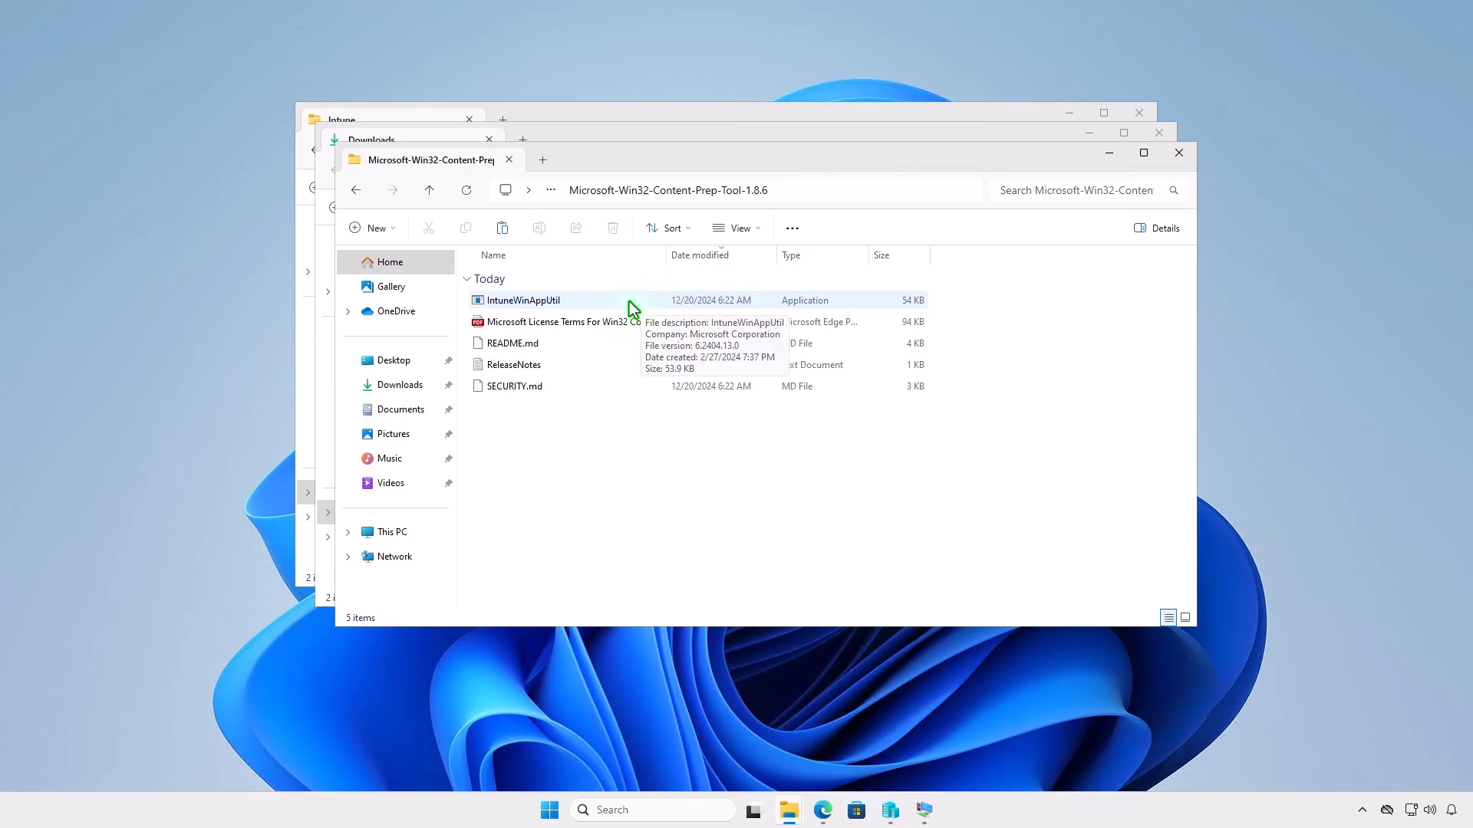
pyautogui.rightClick(588, 301)
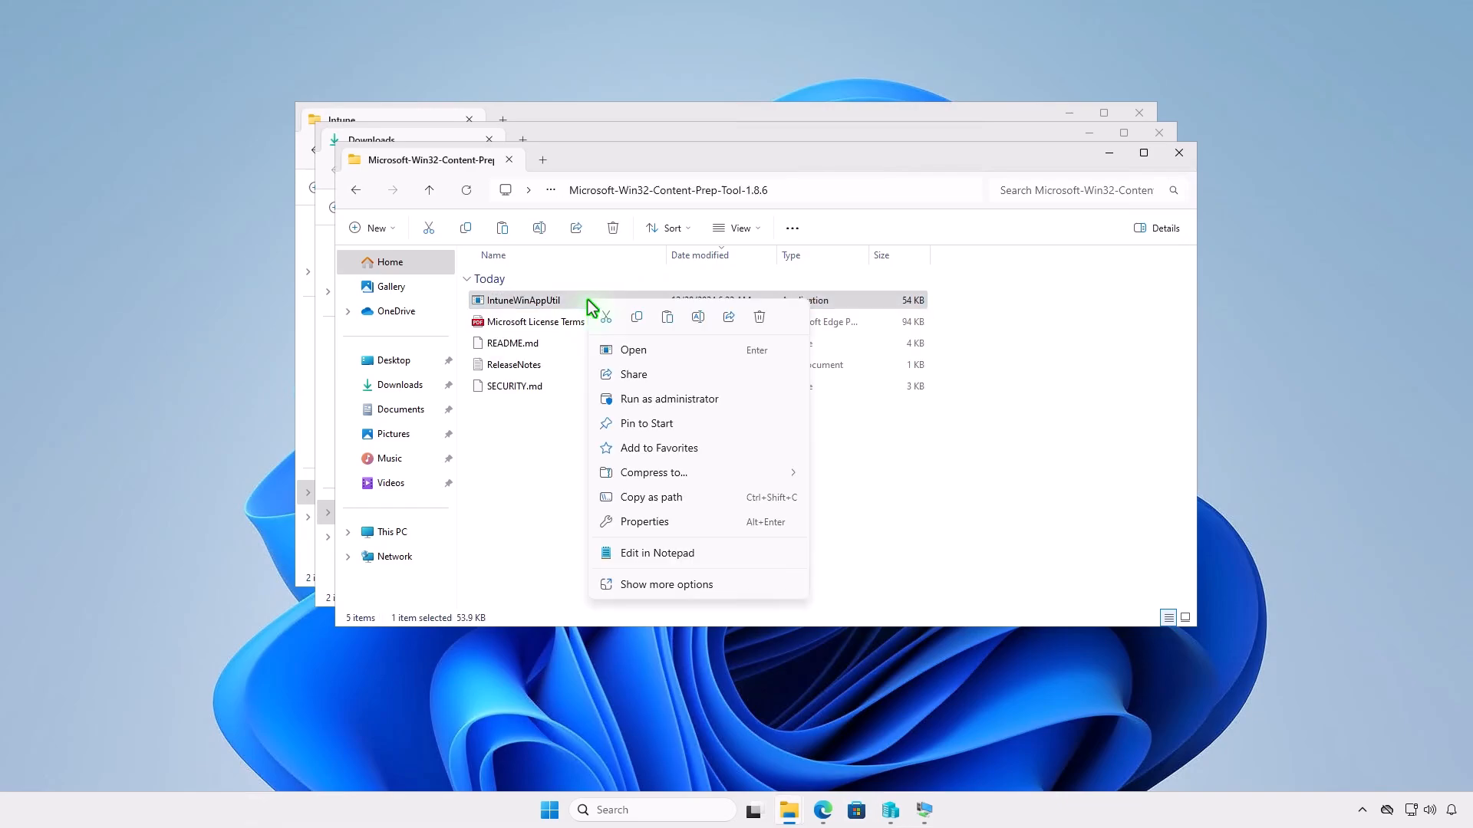
pyautogui.click(636, 317)
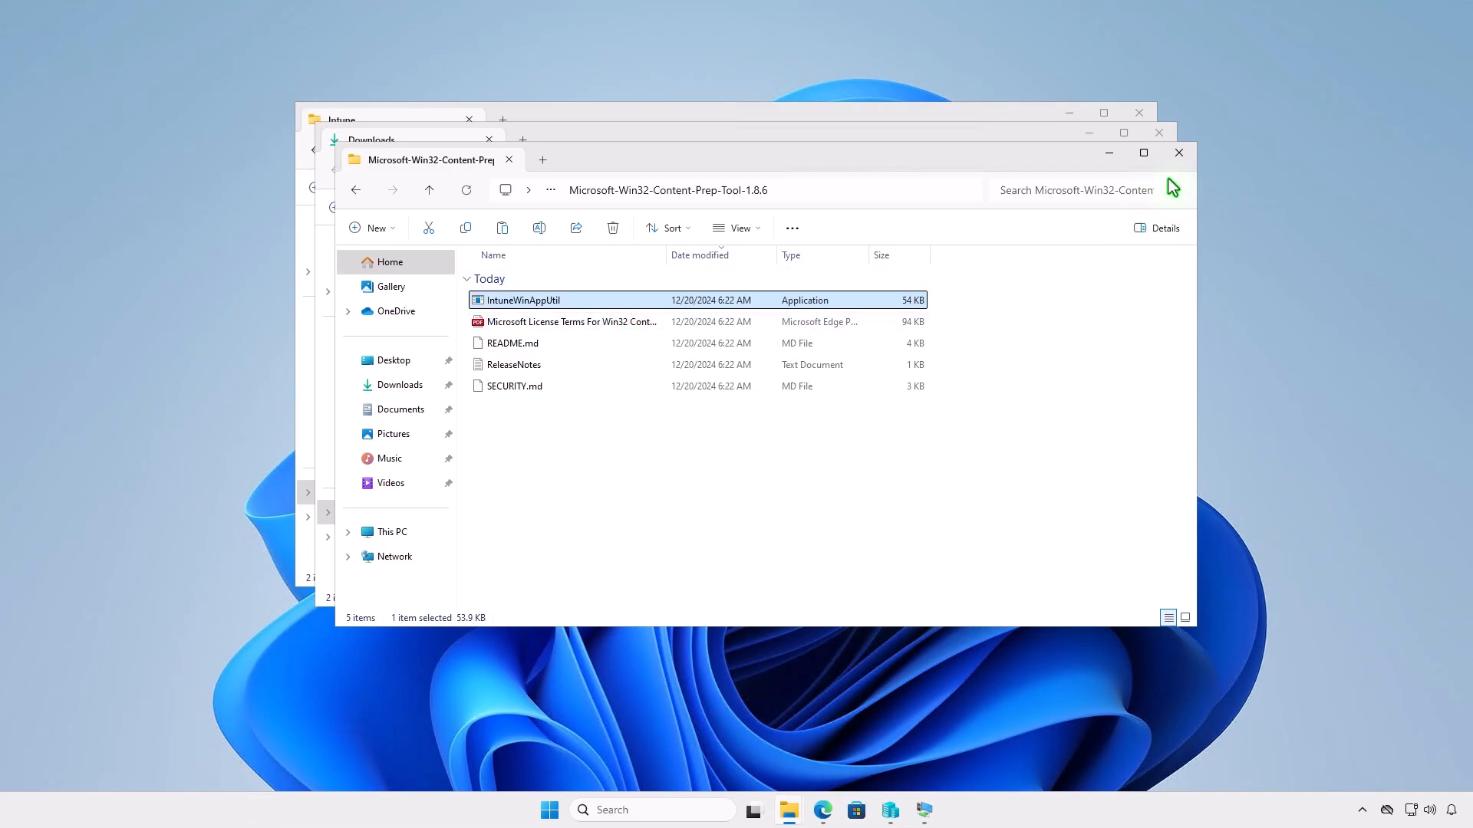
pyautogui.click(1179, 154)
pyautogui.click(1159, 135)
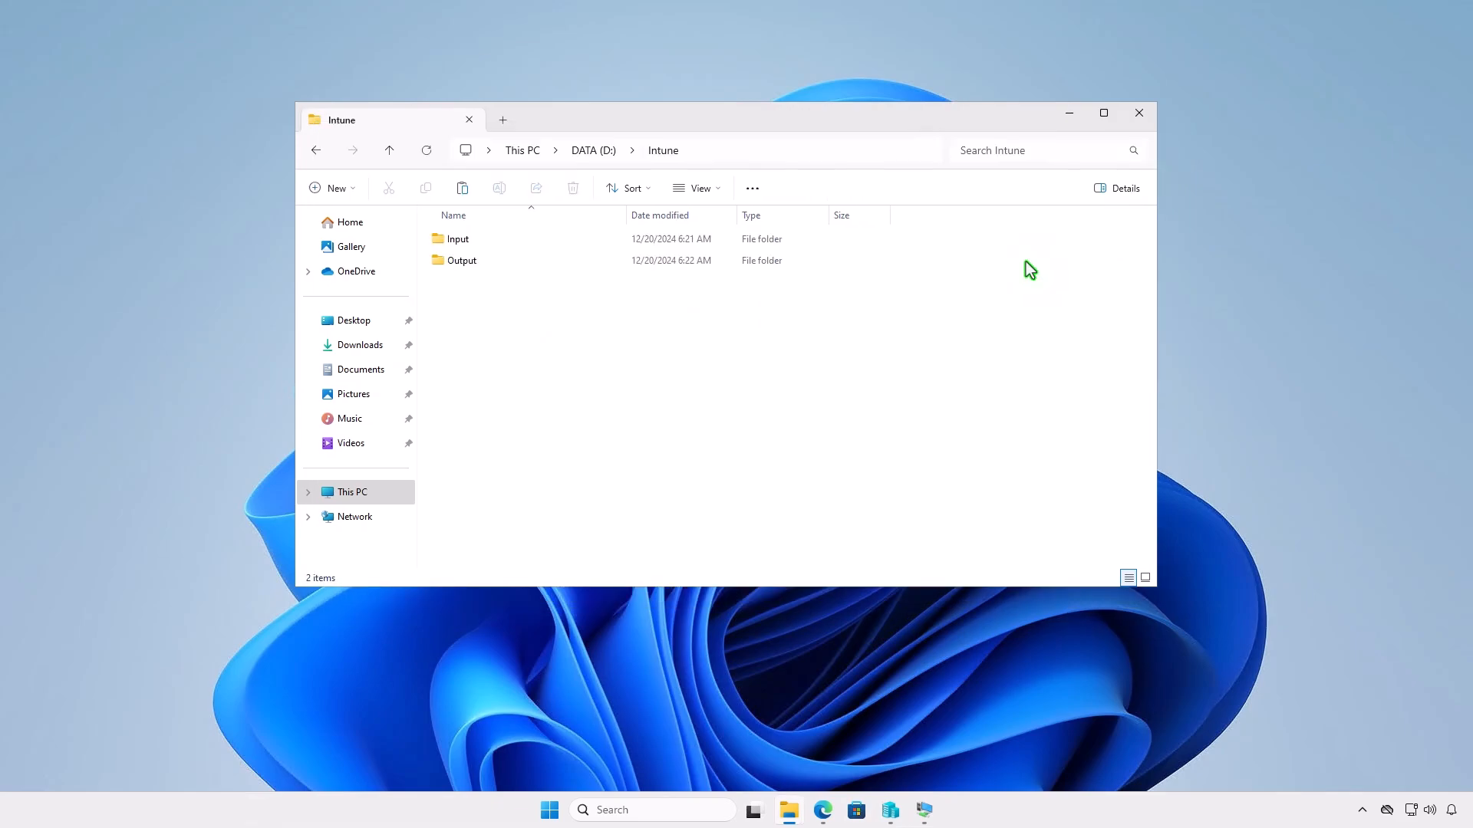
pyautogui.rightClick(532, 339)
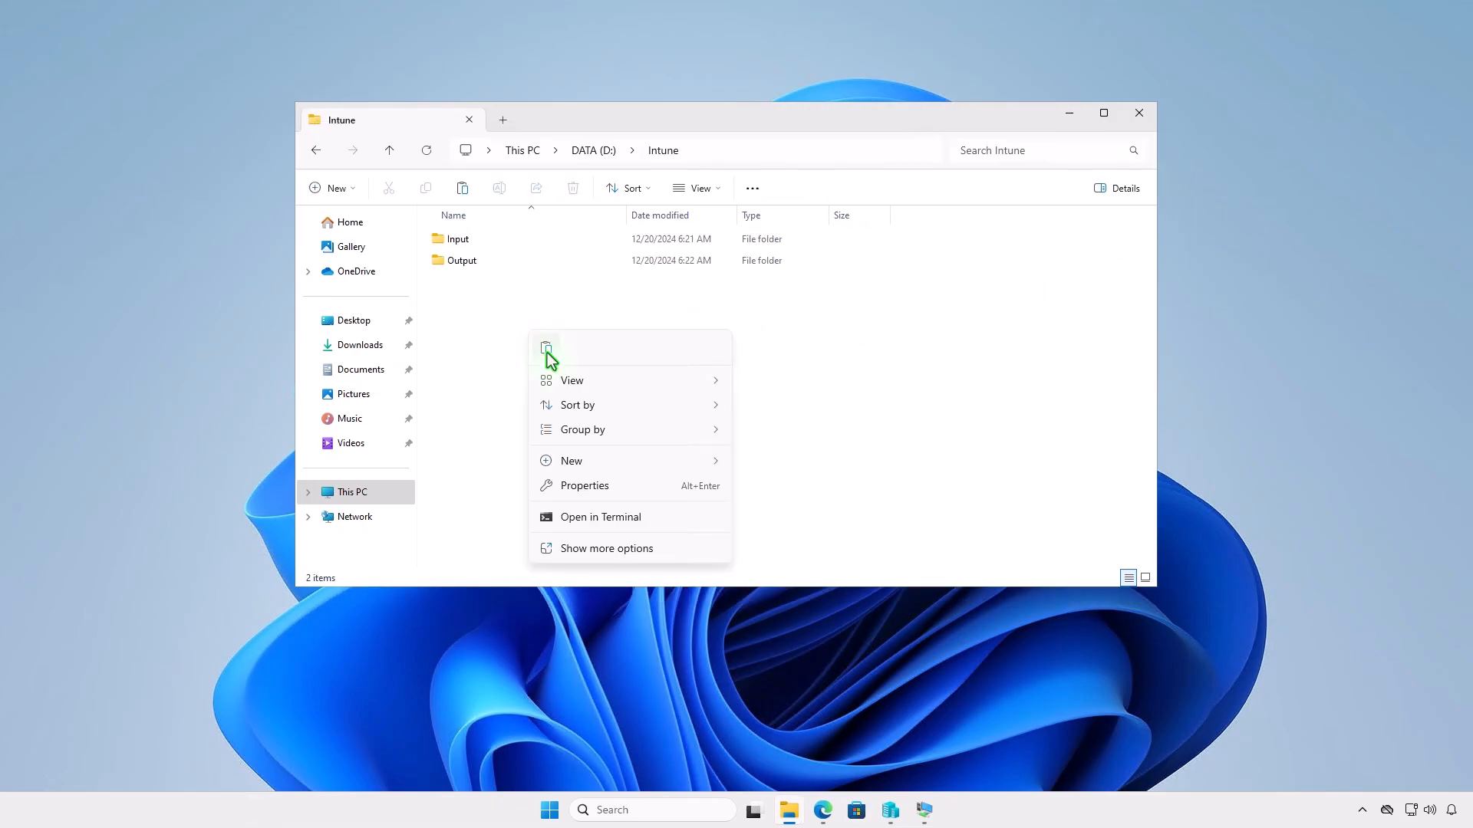
pyautogui.click(548, 359)
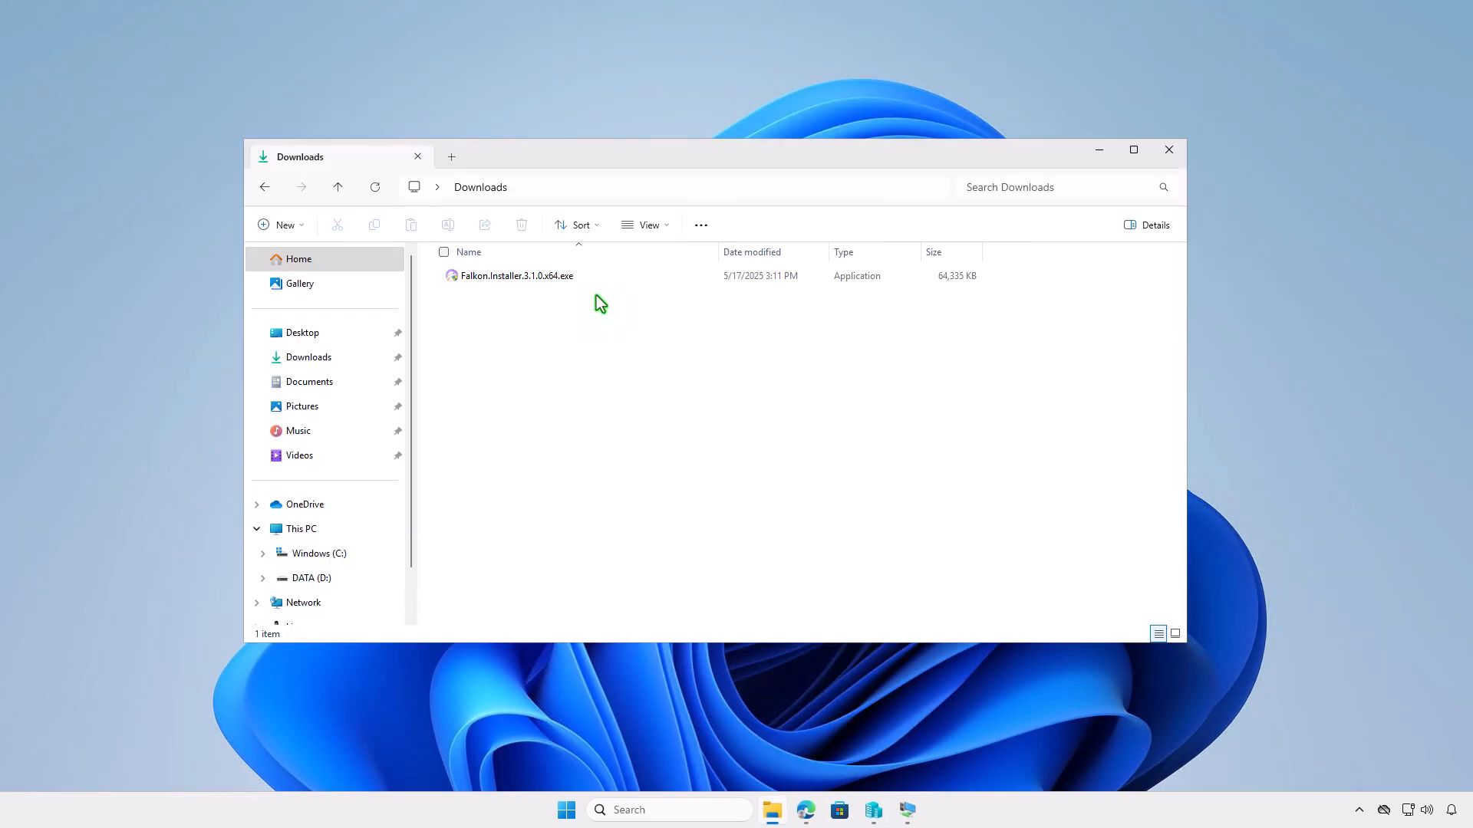
# Rename Falkon.Installer.3.1.0.x64.exe in the Downloads folder to setup.exe.
pyautogui.click(589, 279)
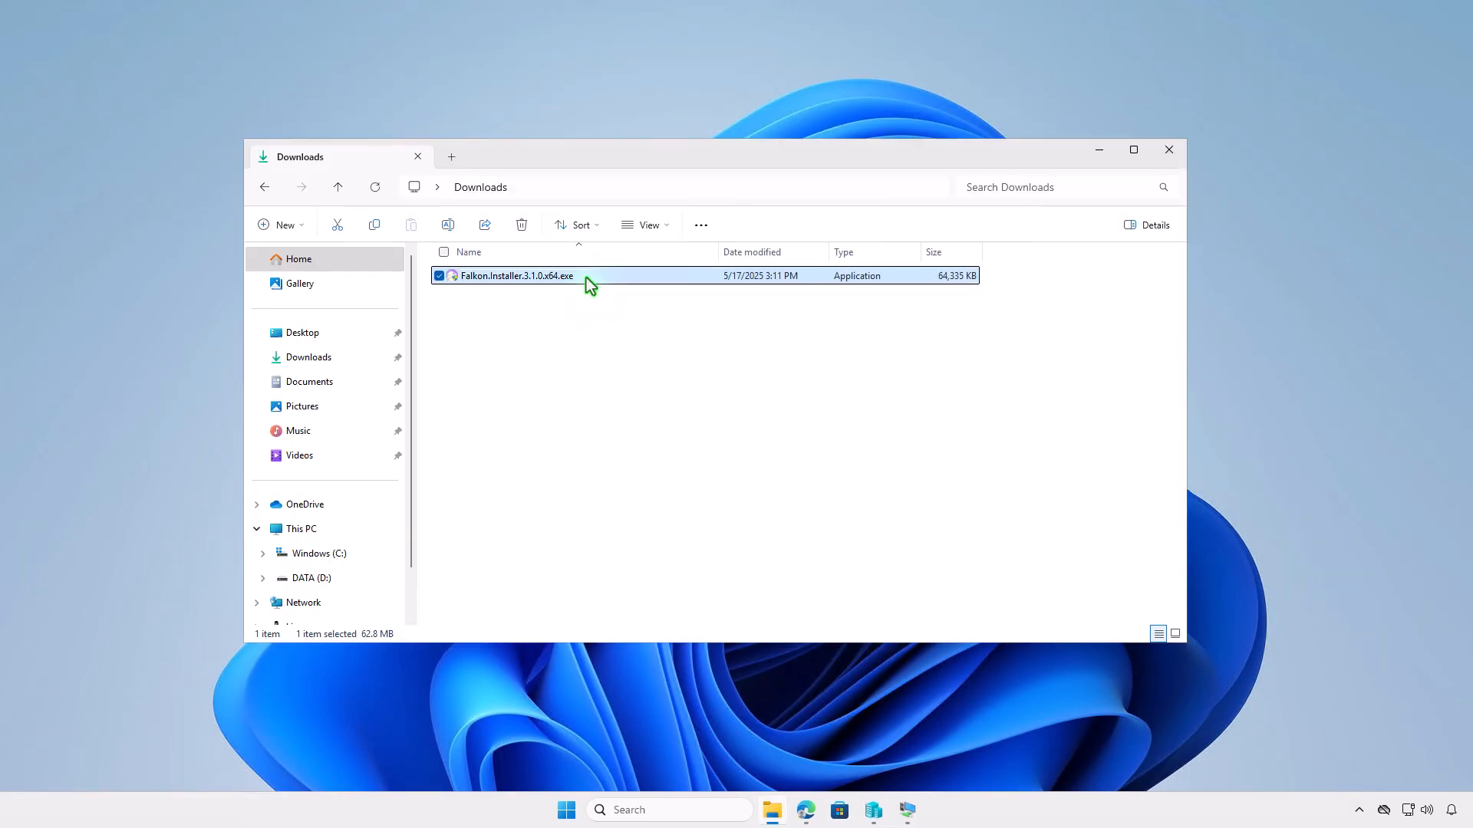
pyautogui.press('F2')
pyautogui.write('setup')
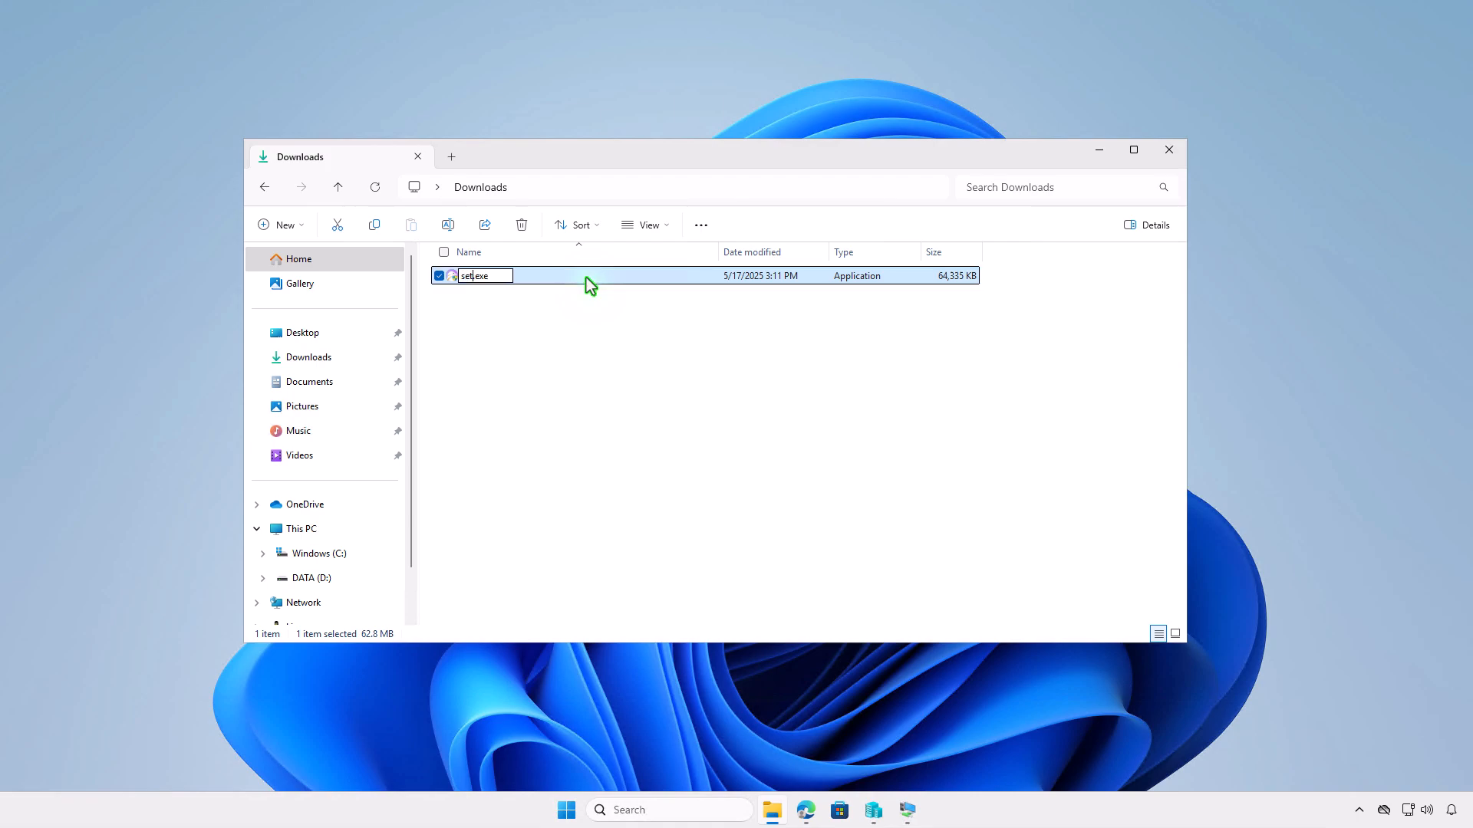
pyautogui.press('Return')
# Copy setup.exe from Downloads into the D:\Intune\Input folder, using a new File Explorer tab.
pyautogui.rightClick(587, 282)
pyautogui.click(652, 307)
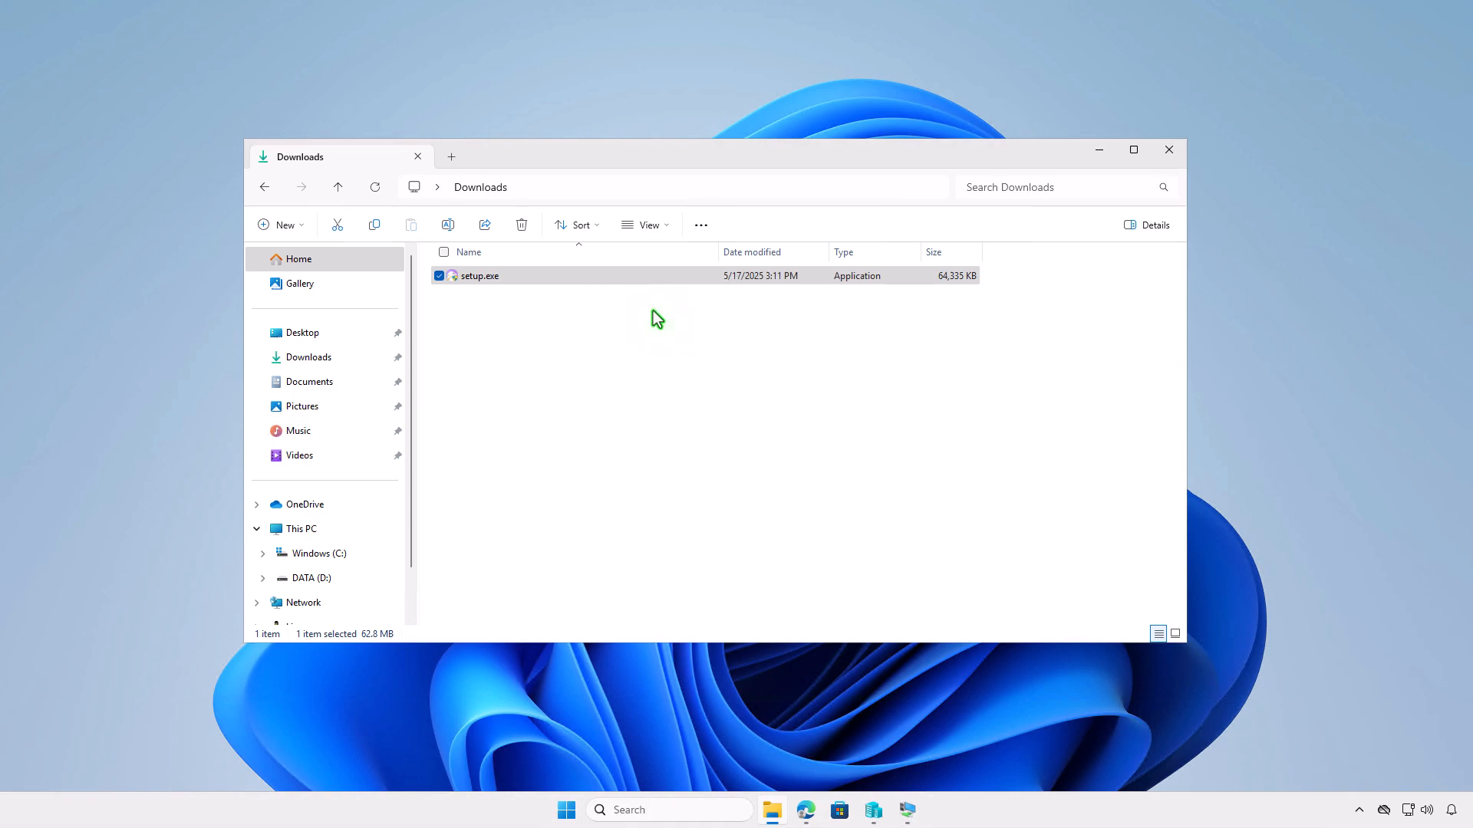
pyautogui.click(452, 158)
pyautogui.doubleClick(724, 292)
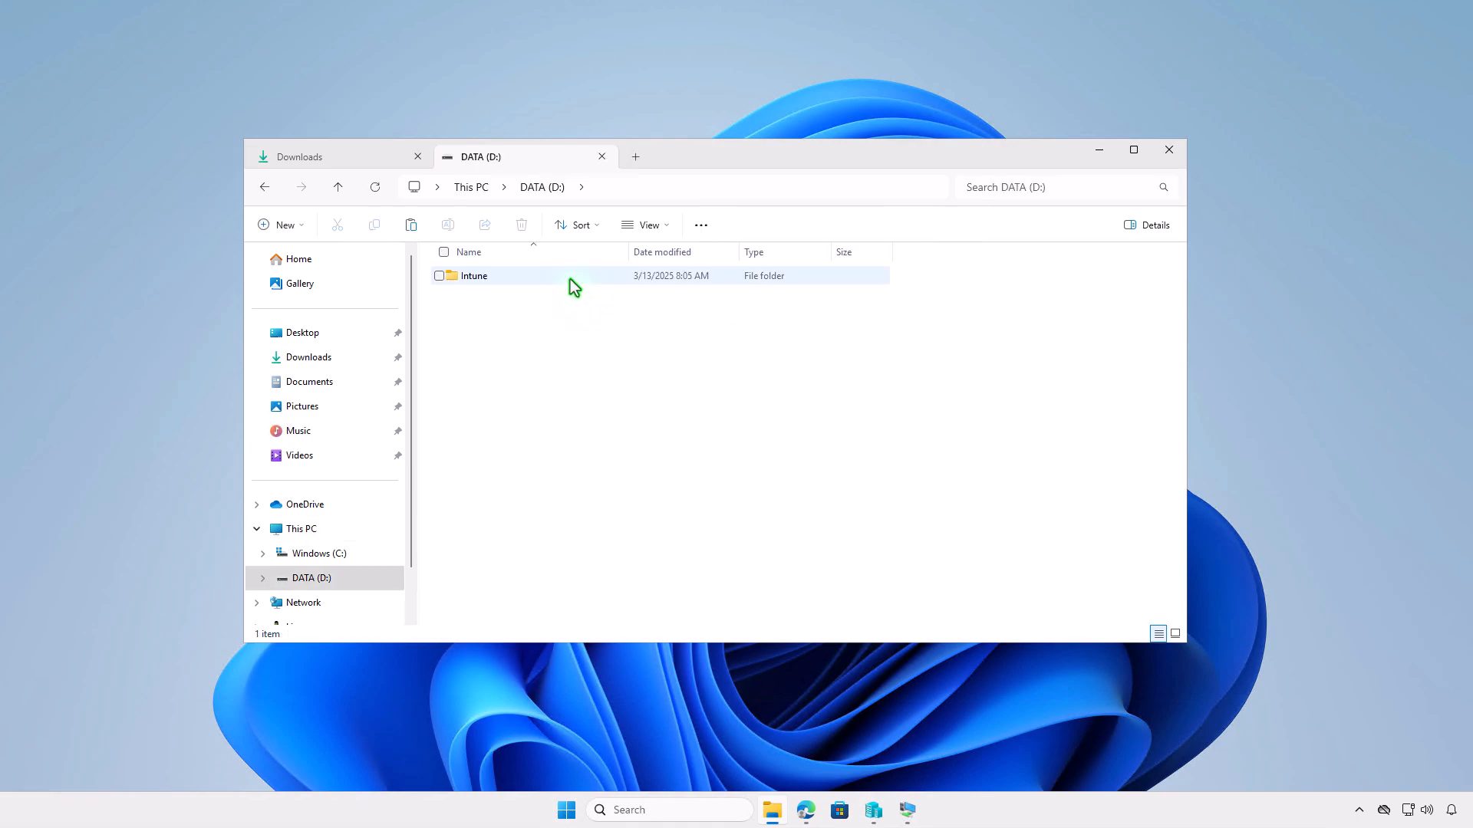
pyautogui.doubleClick(569, 279)
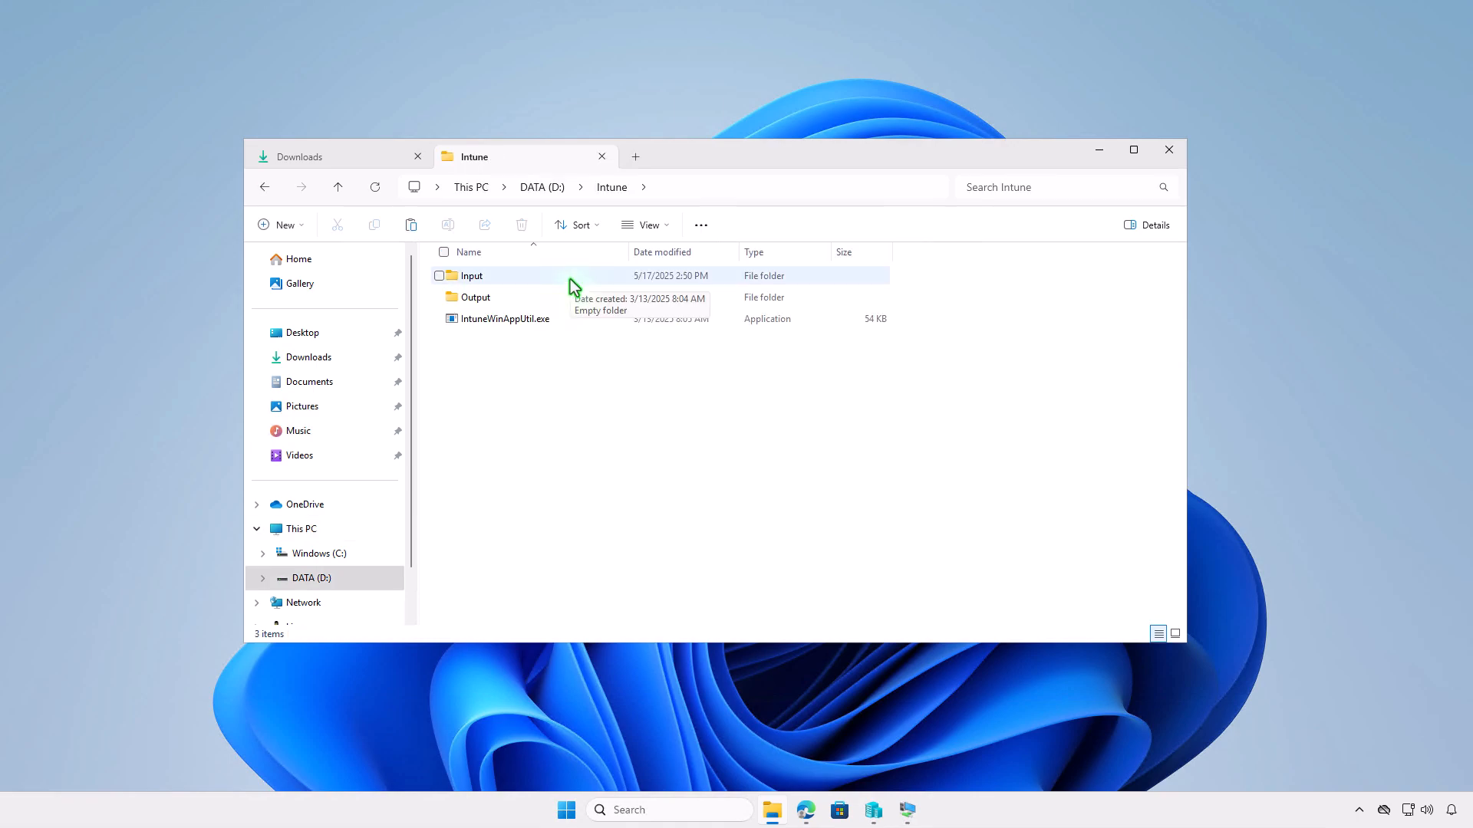
pyautogui.doubleClick(569, 279)
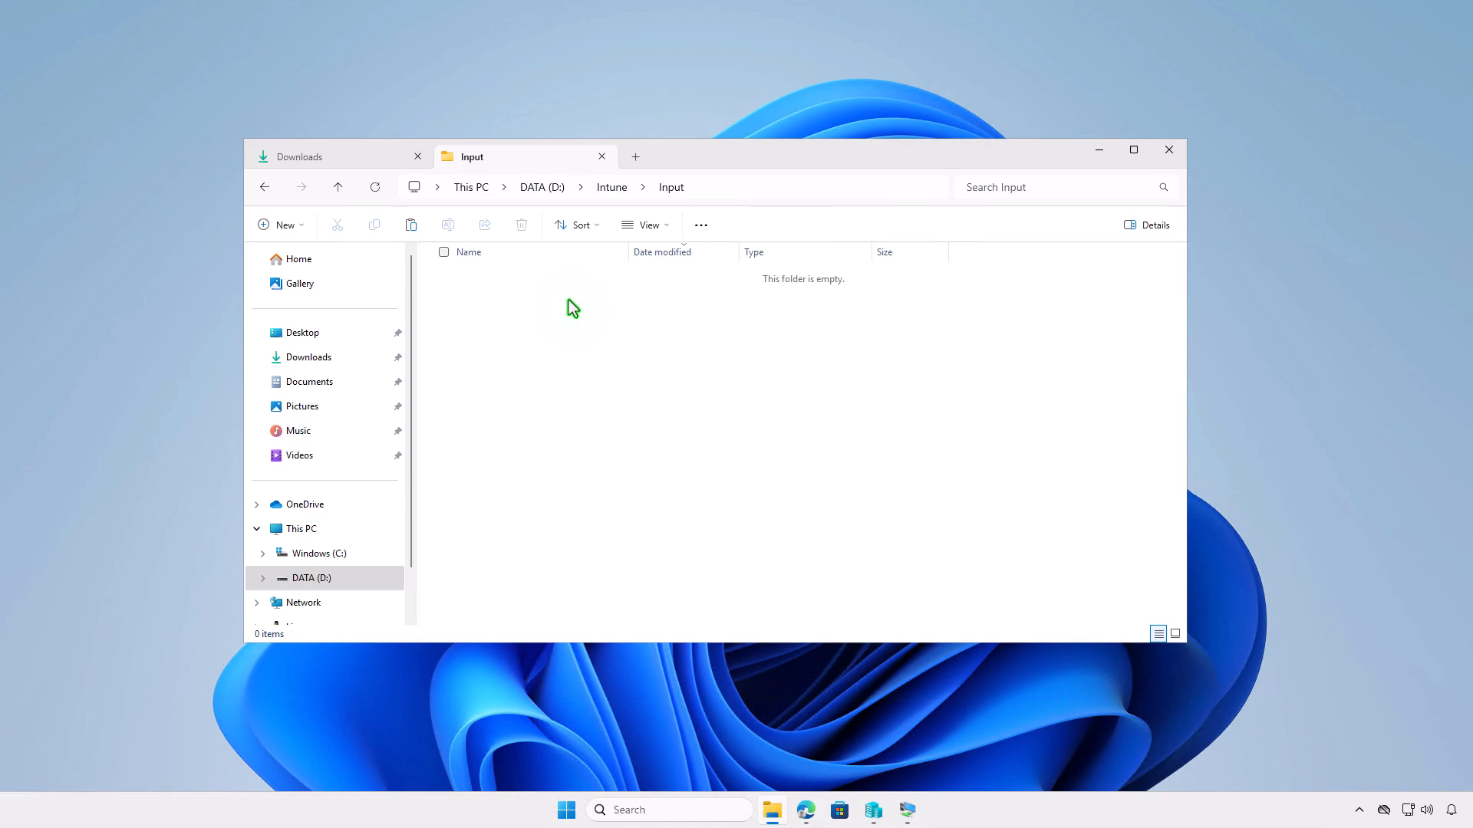
pyautogui.rightClick(568, 300)
pyautogui.click(584, 323)
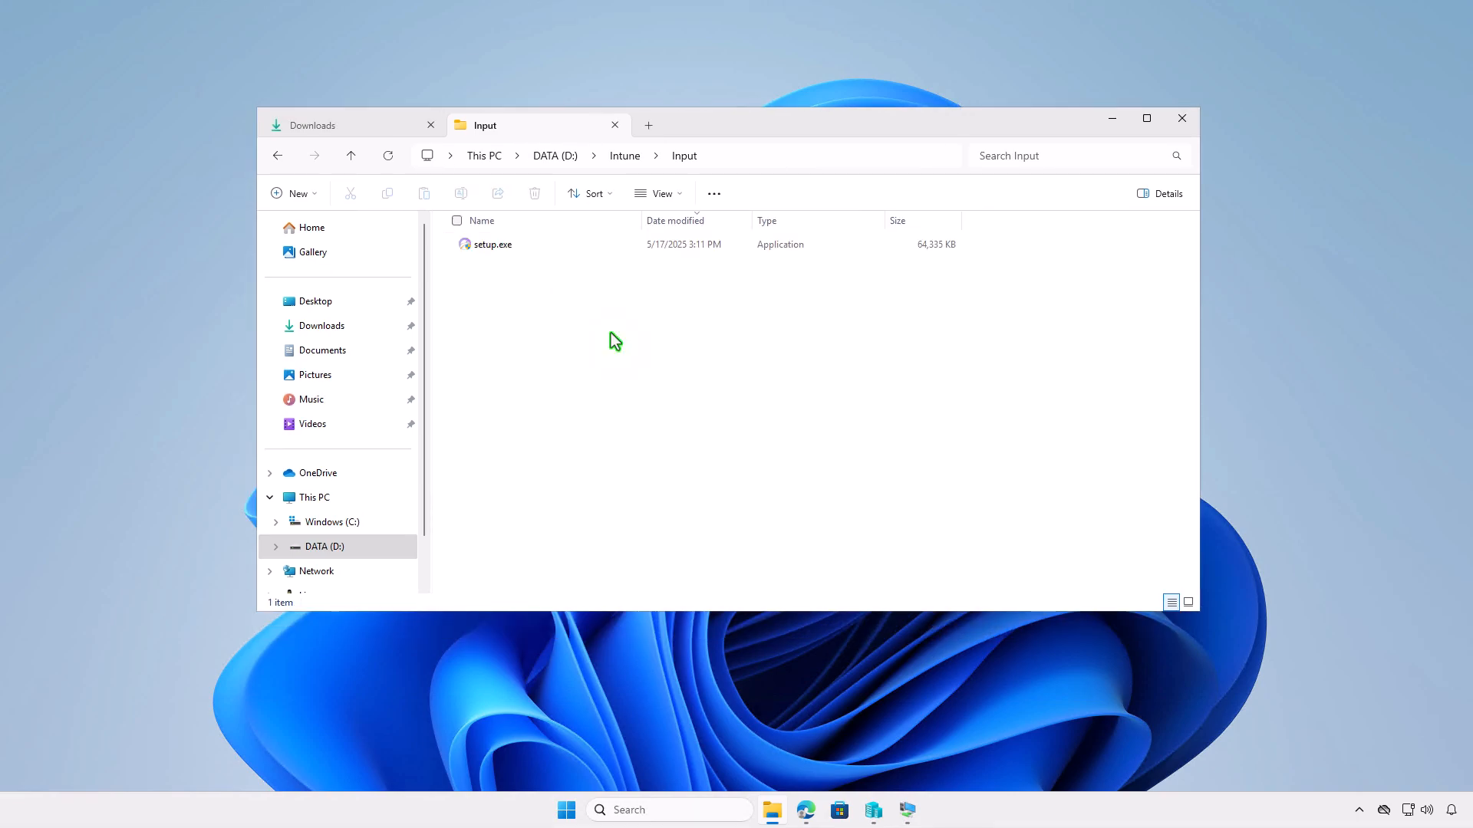
# Create a text document with its default name in the Input folder and enter rmdir /s /q "C:\Program Files\Falkon" as its content.
pyautogui.rightClick(609, 330)
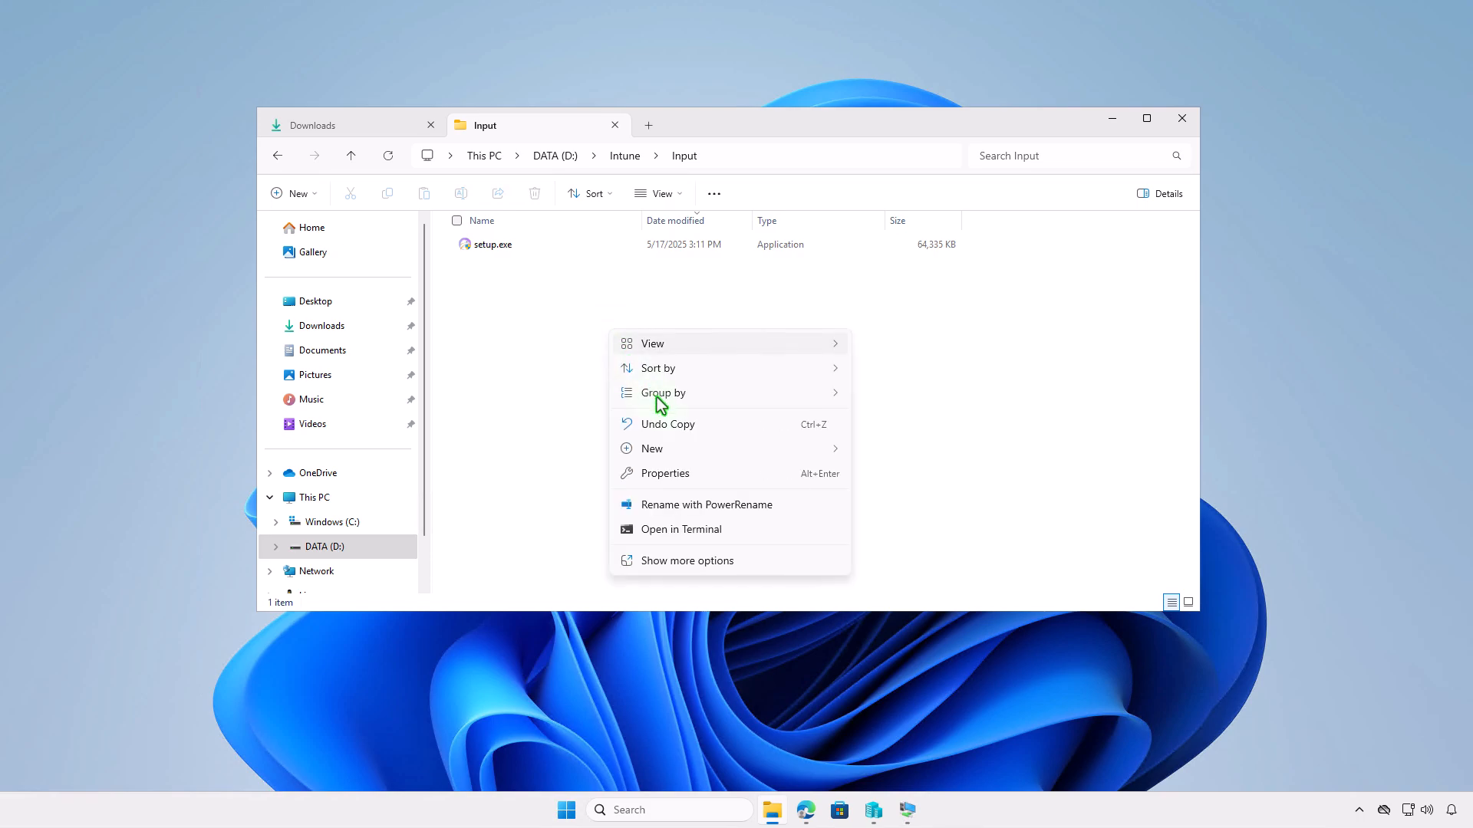
pyautogui.moveTo(704, 451)
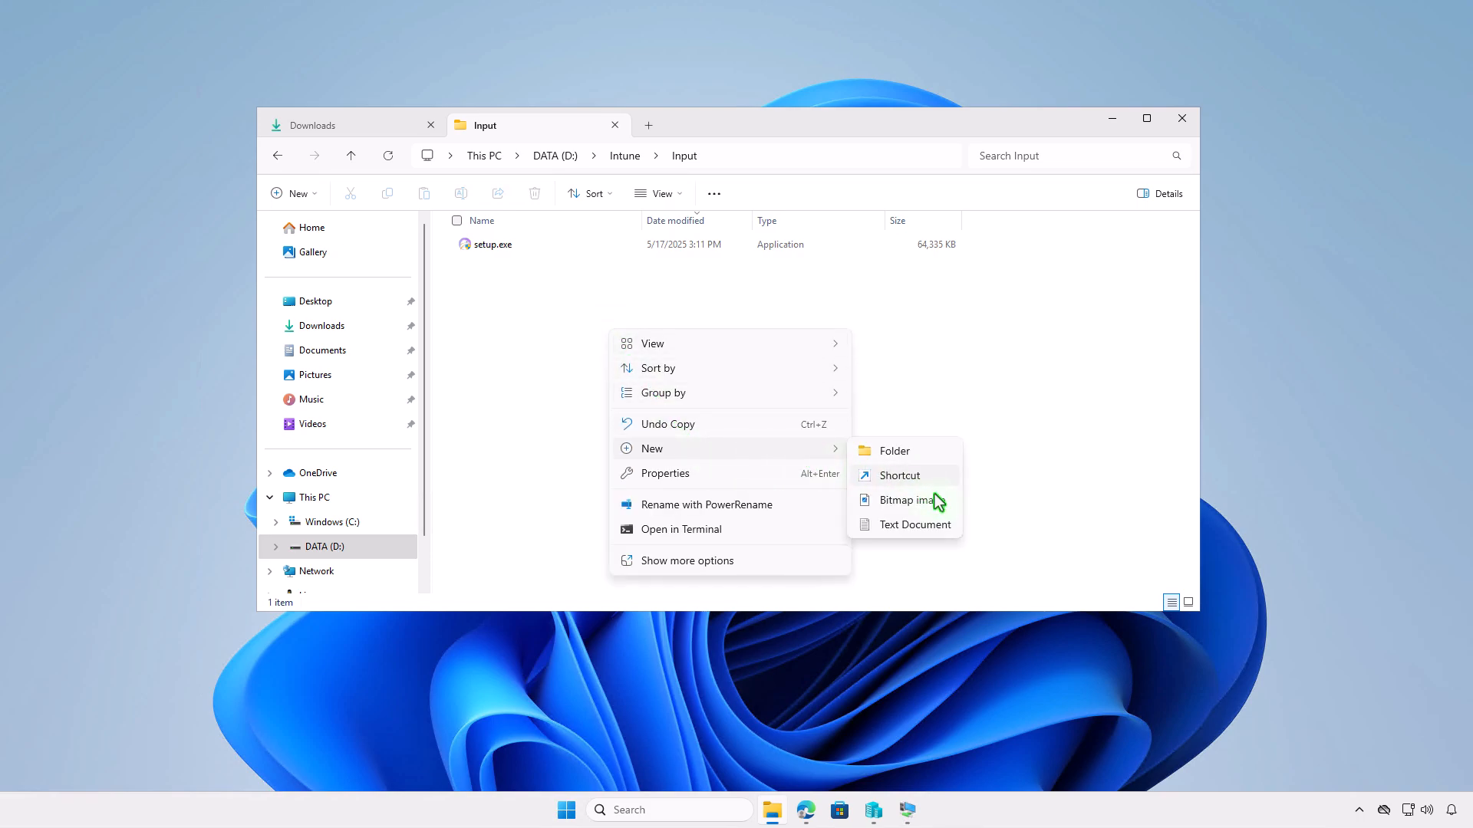
pyautogui.click(942, 528)
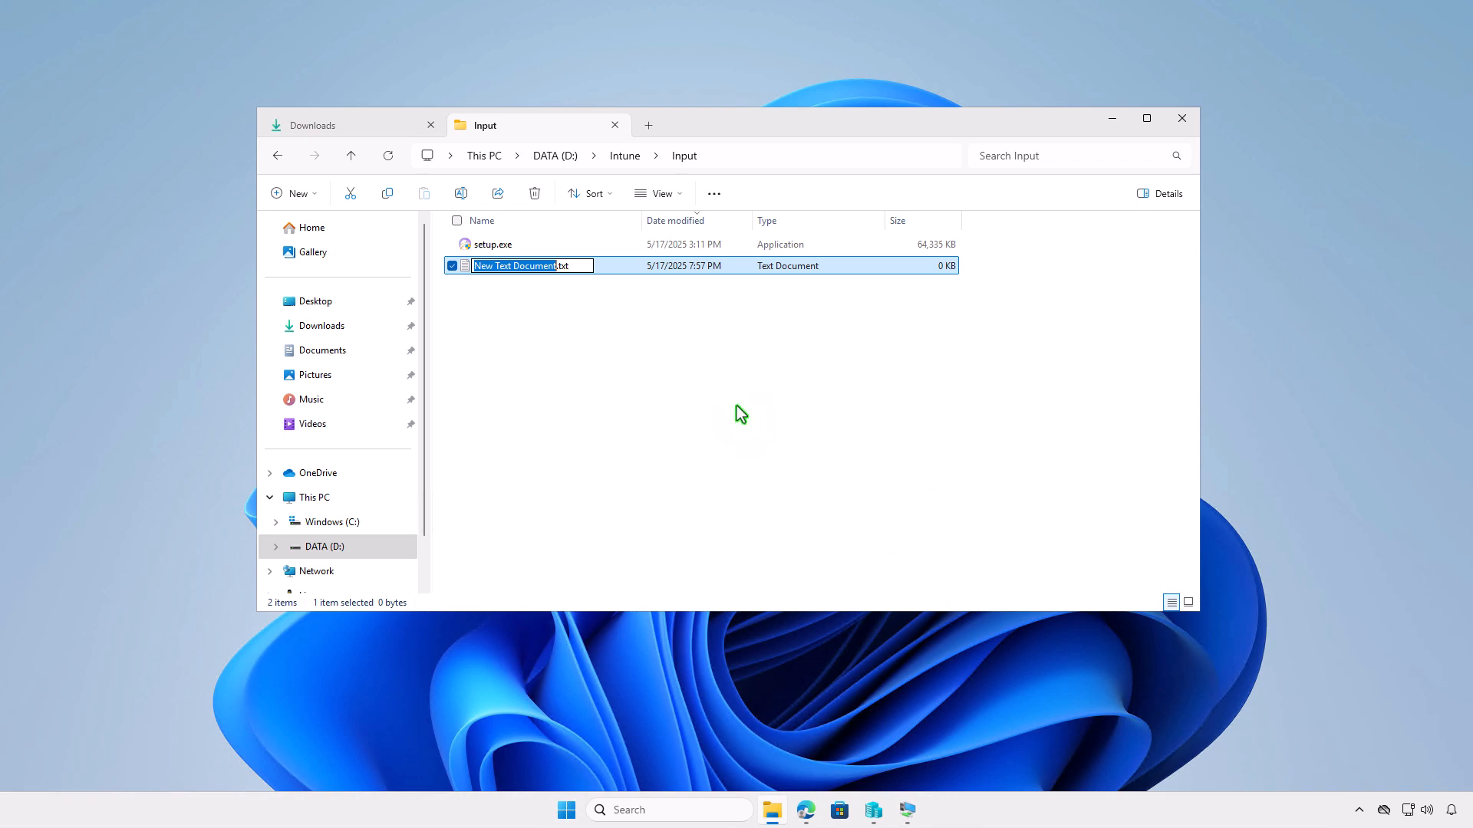
pyautogui.press('Return')
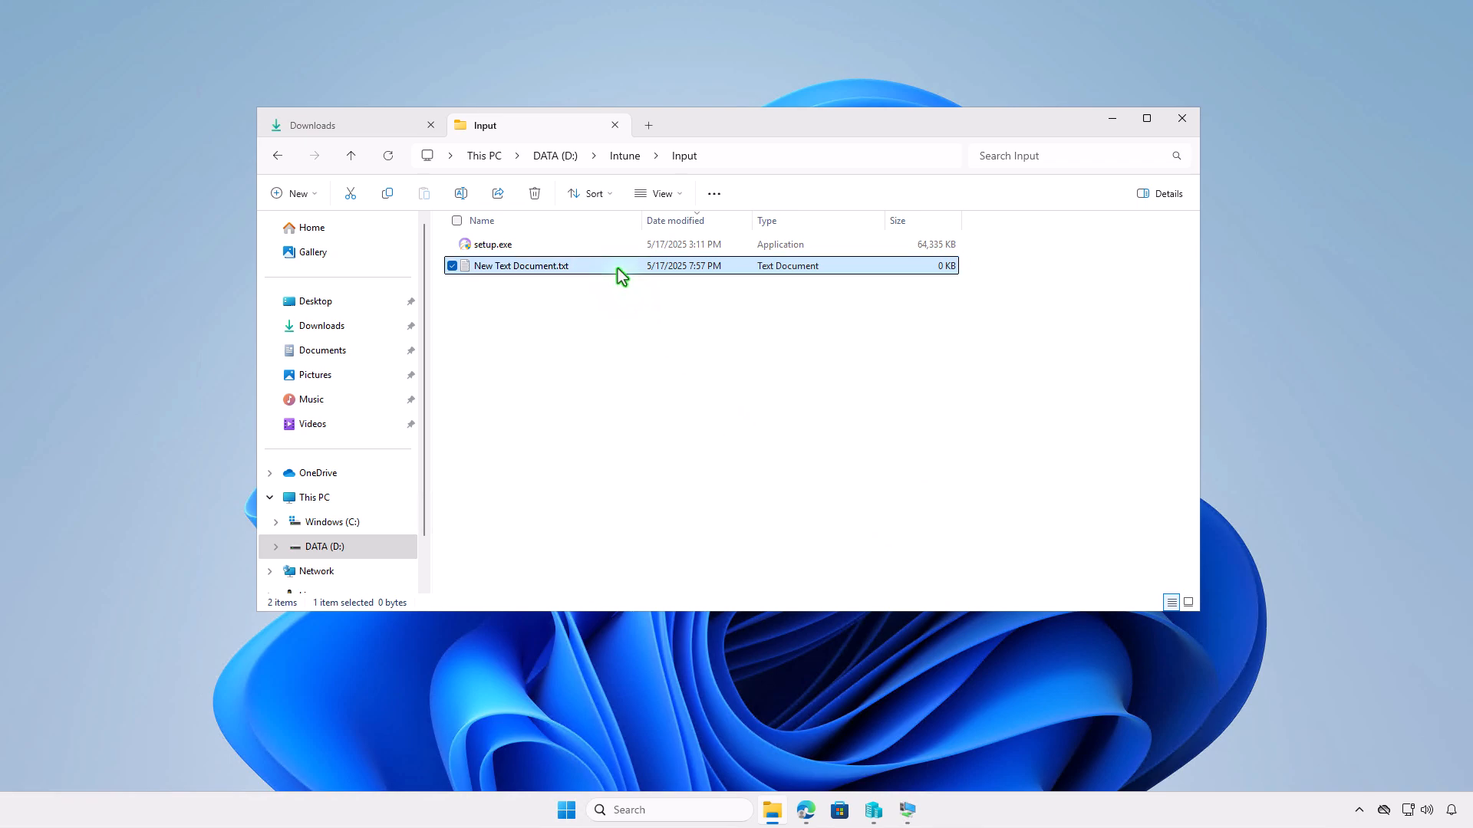
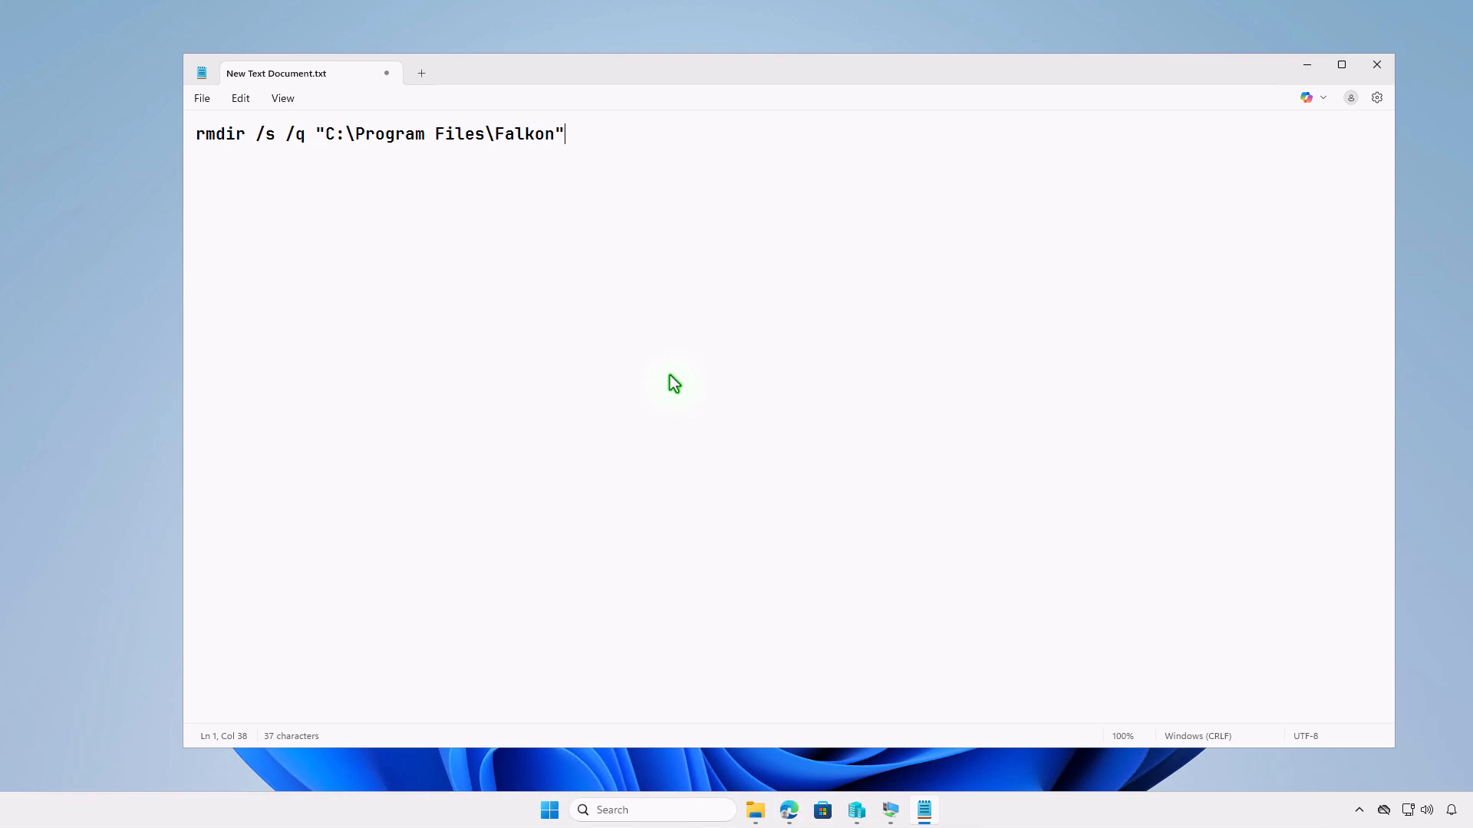
# Save the script as uninstall.cmd in D:\Intune\Input with the All files type, and close the document.
pyautogui.click(204, 106)
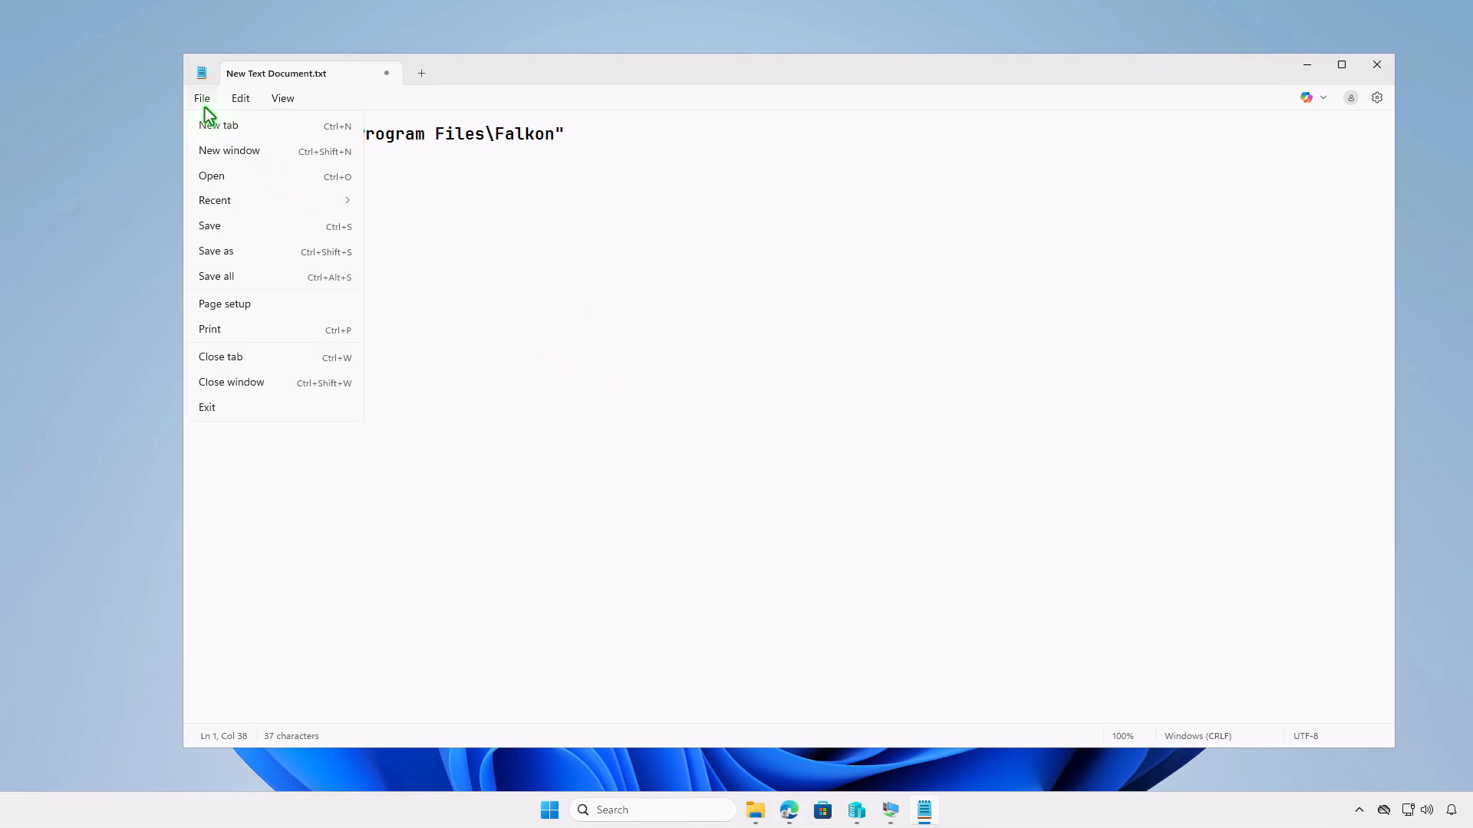
pyautogui.click(259, 254)
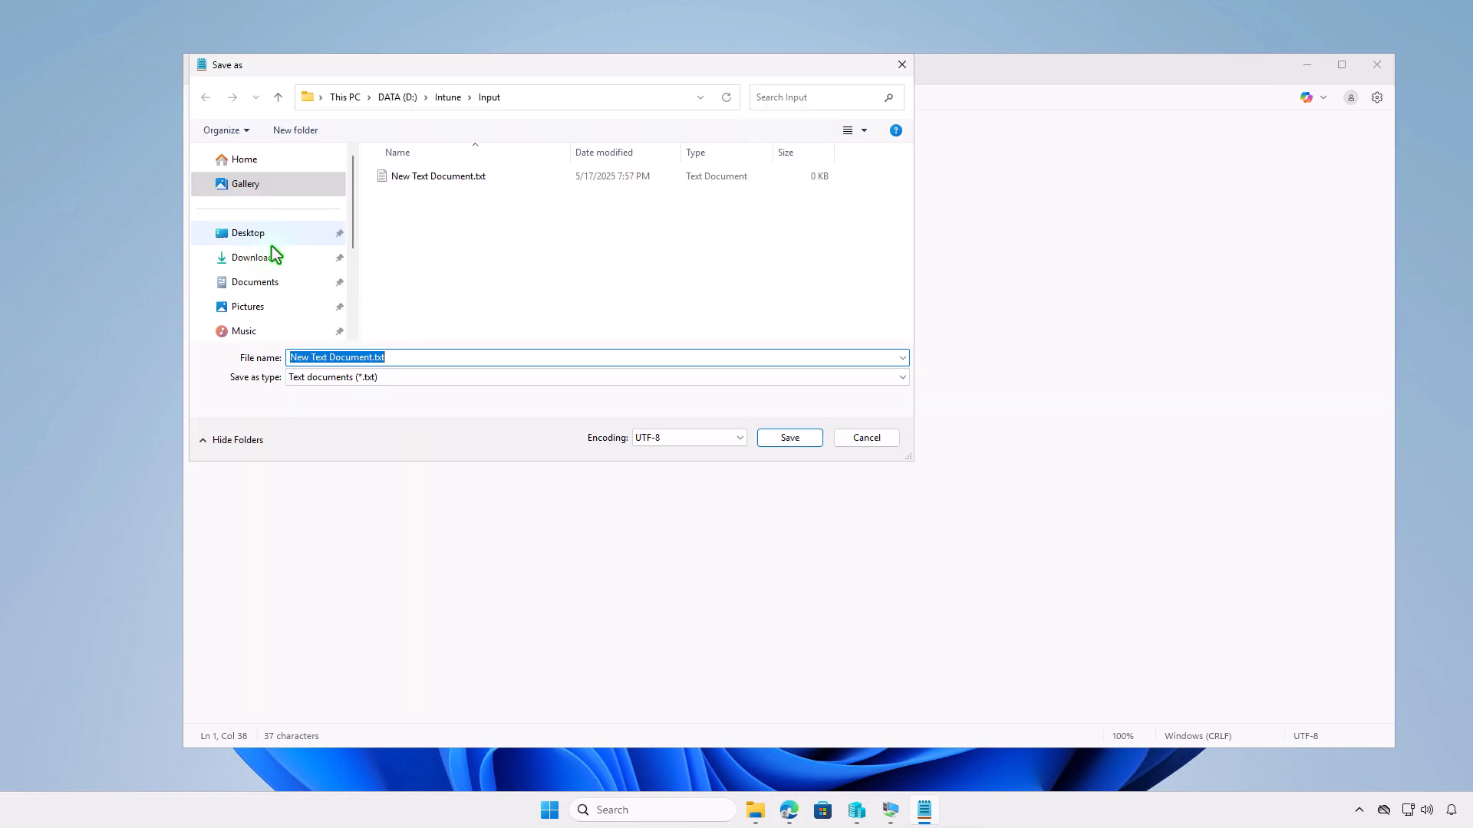
pyautogui.click(472, 375)
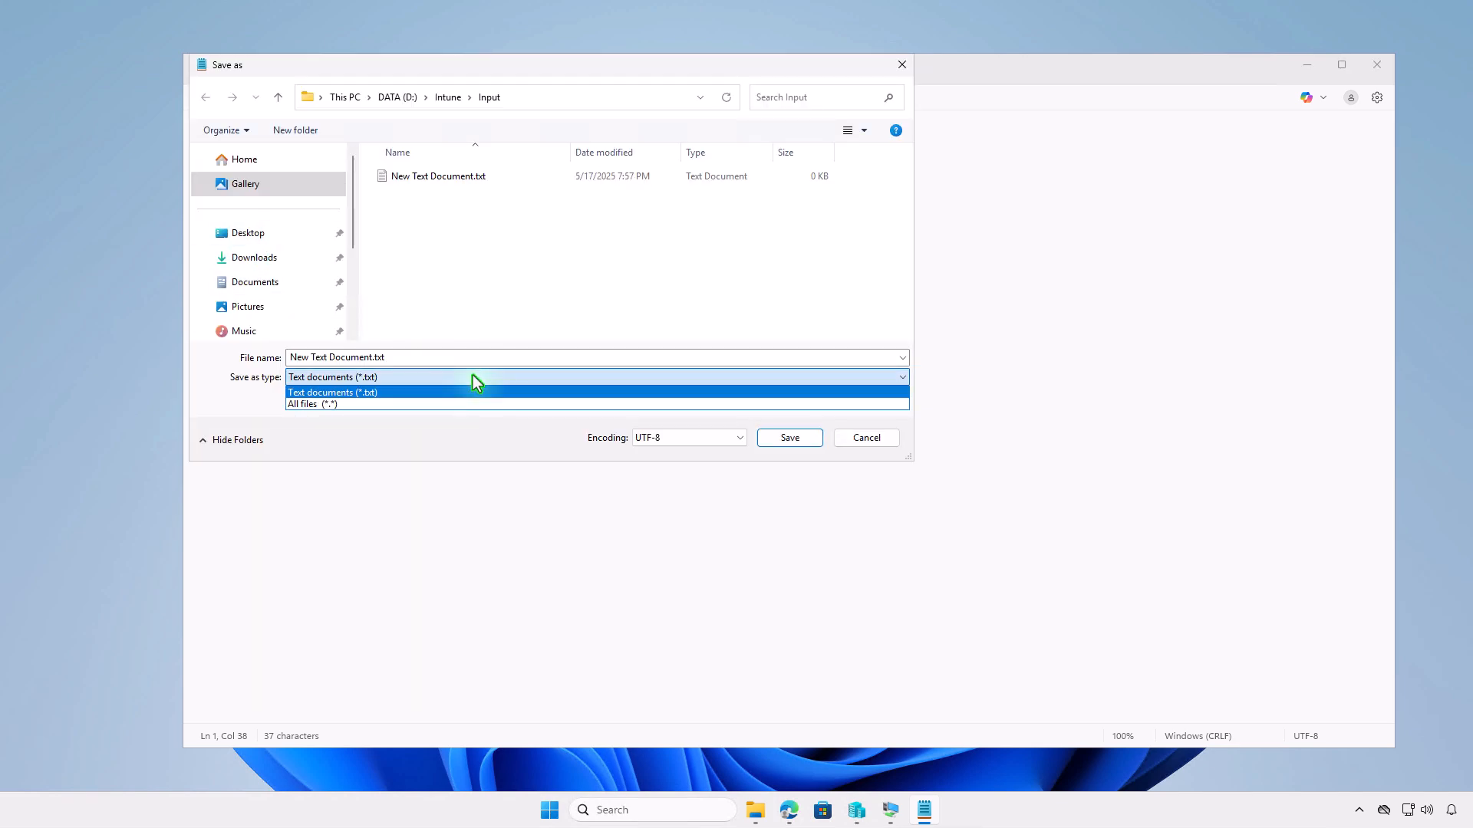
pyautogui.click(477, 404)
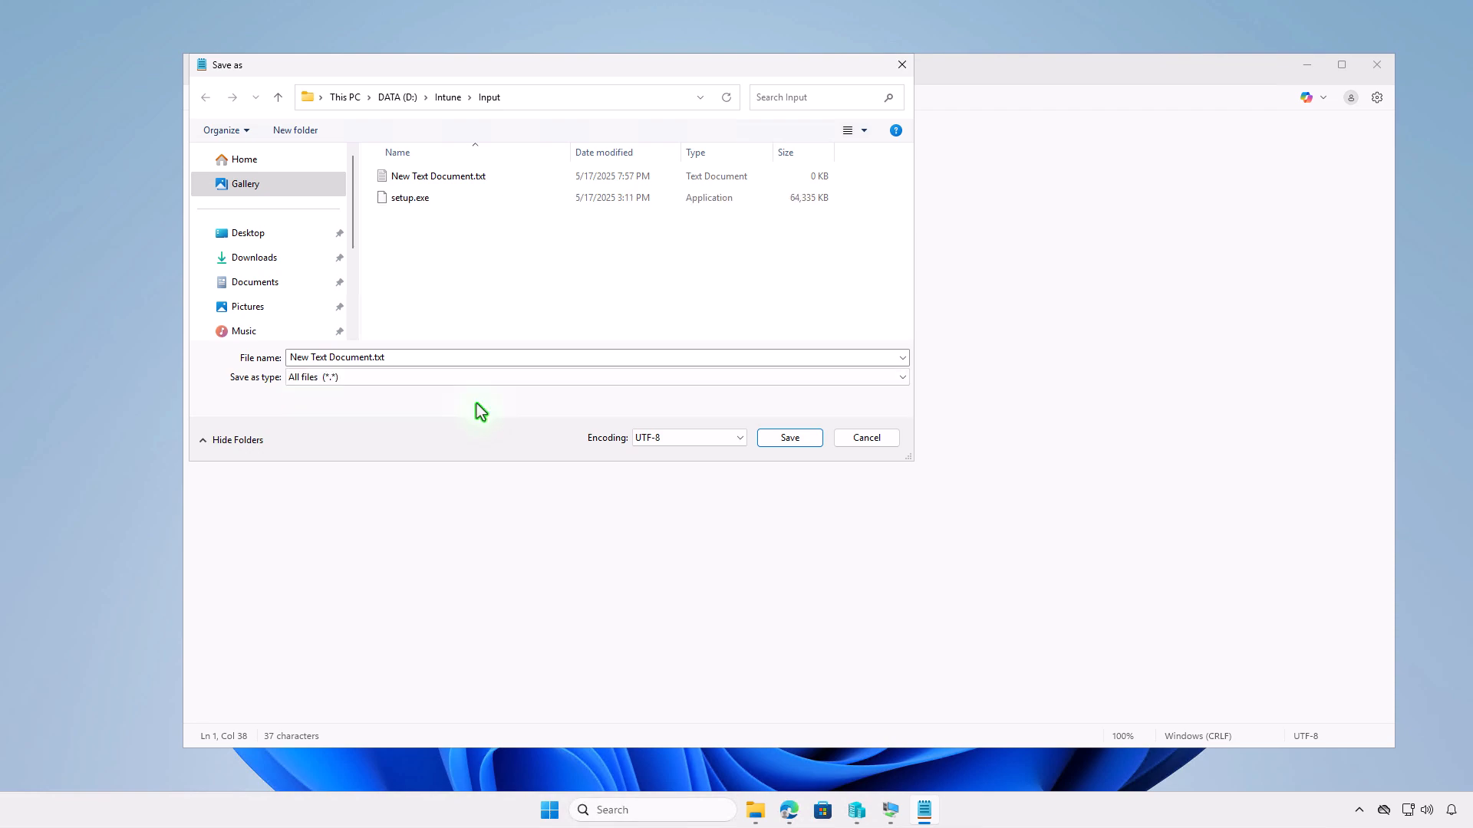
pyautogui.click(481, 358)
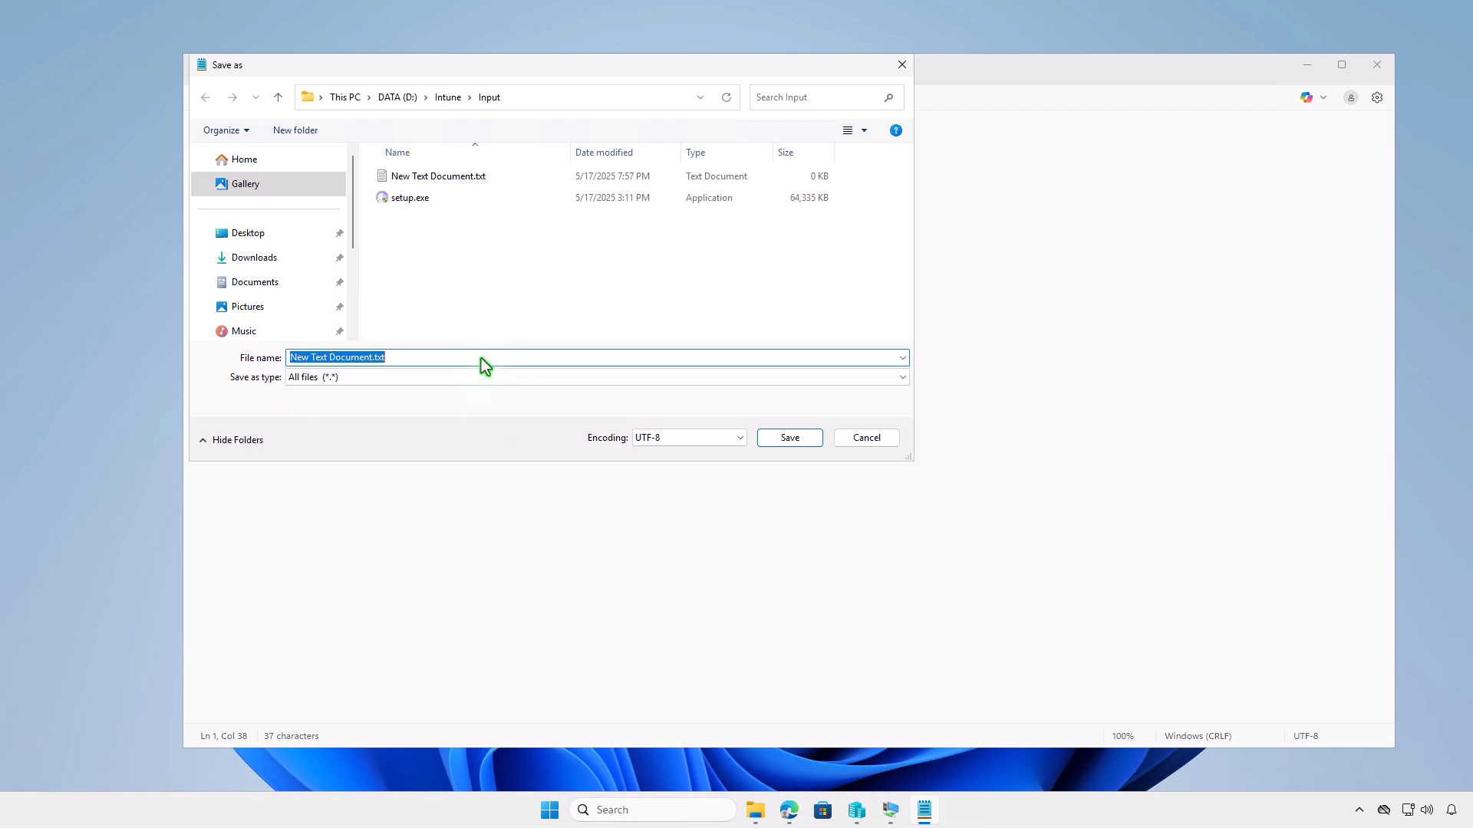
pyautogui.write('unin')
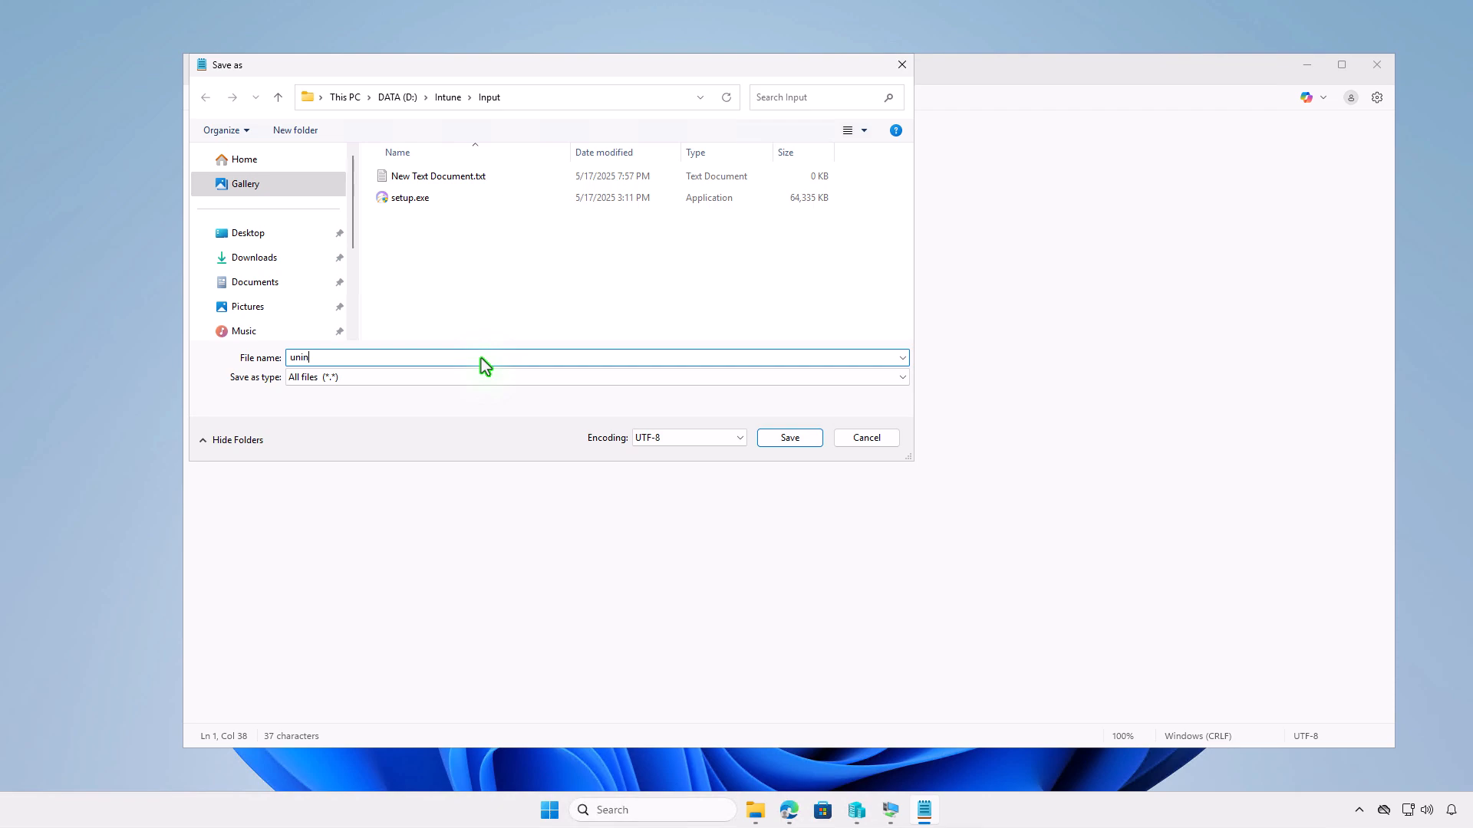
pyautogui.write('stall.cmd')
pyautogui.click(776, 447)
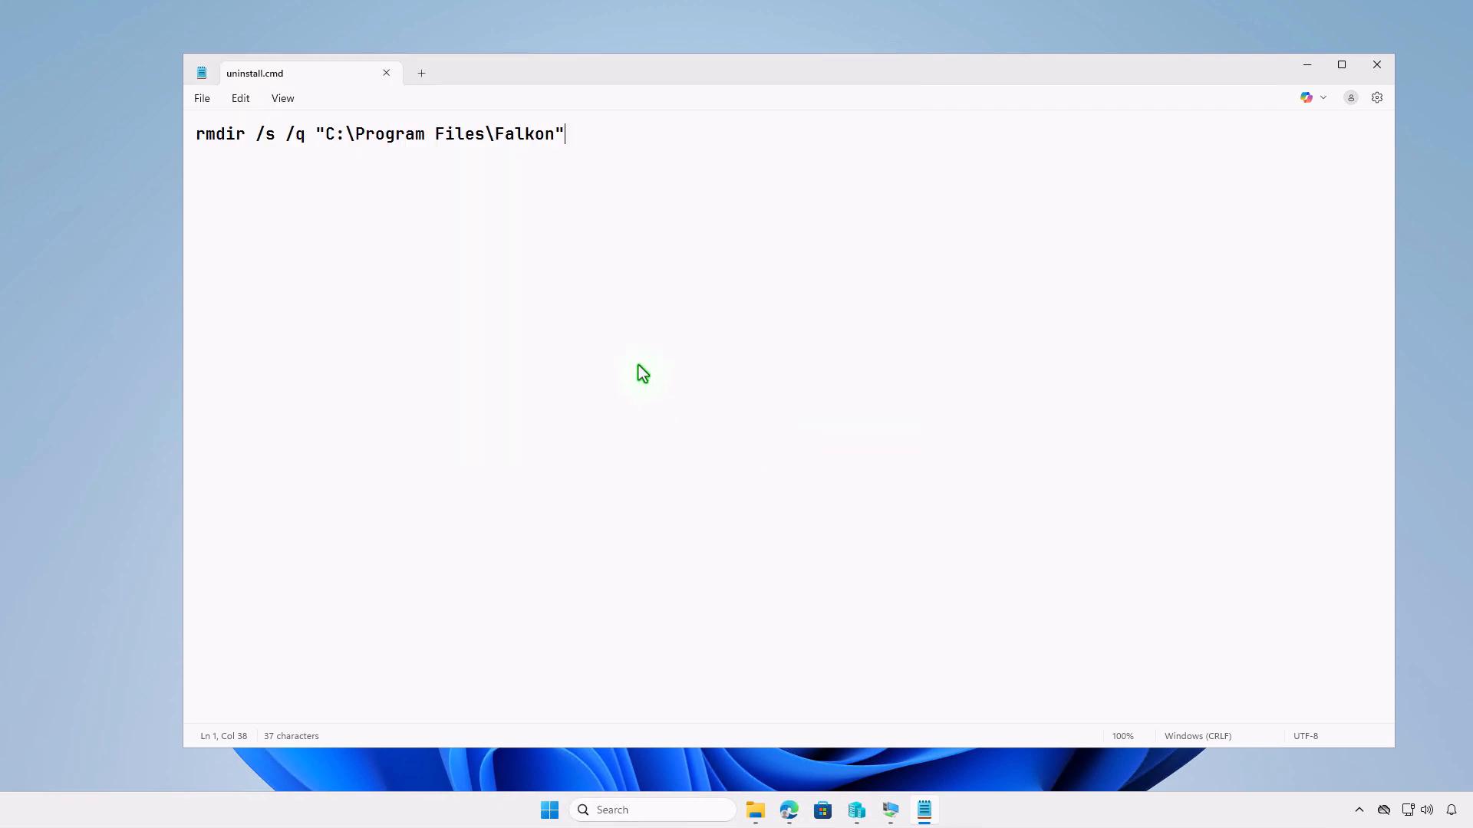
pyautogui.click(386, 73)
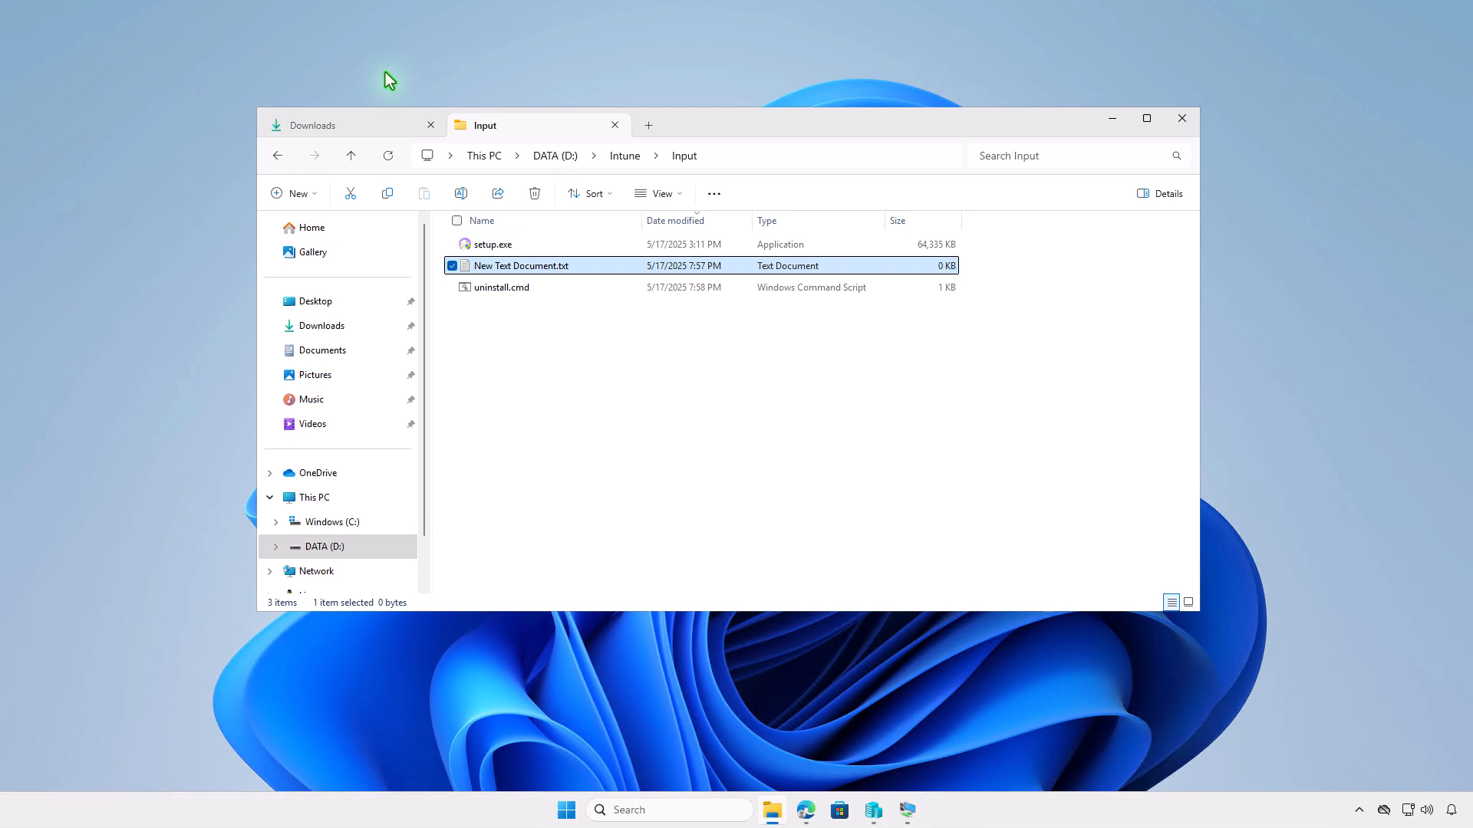
# Delete New Text Document.txt from the Input folder and return to the D:\Intune folder.
pyautogui.click(533, 195)
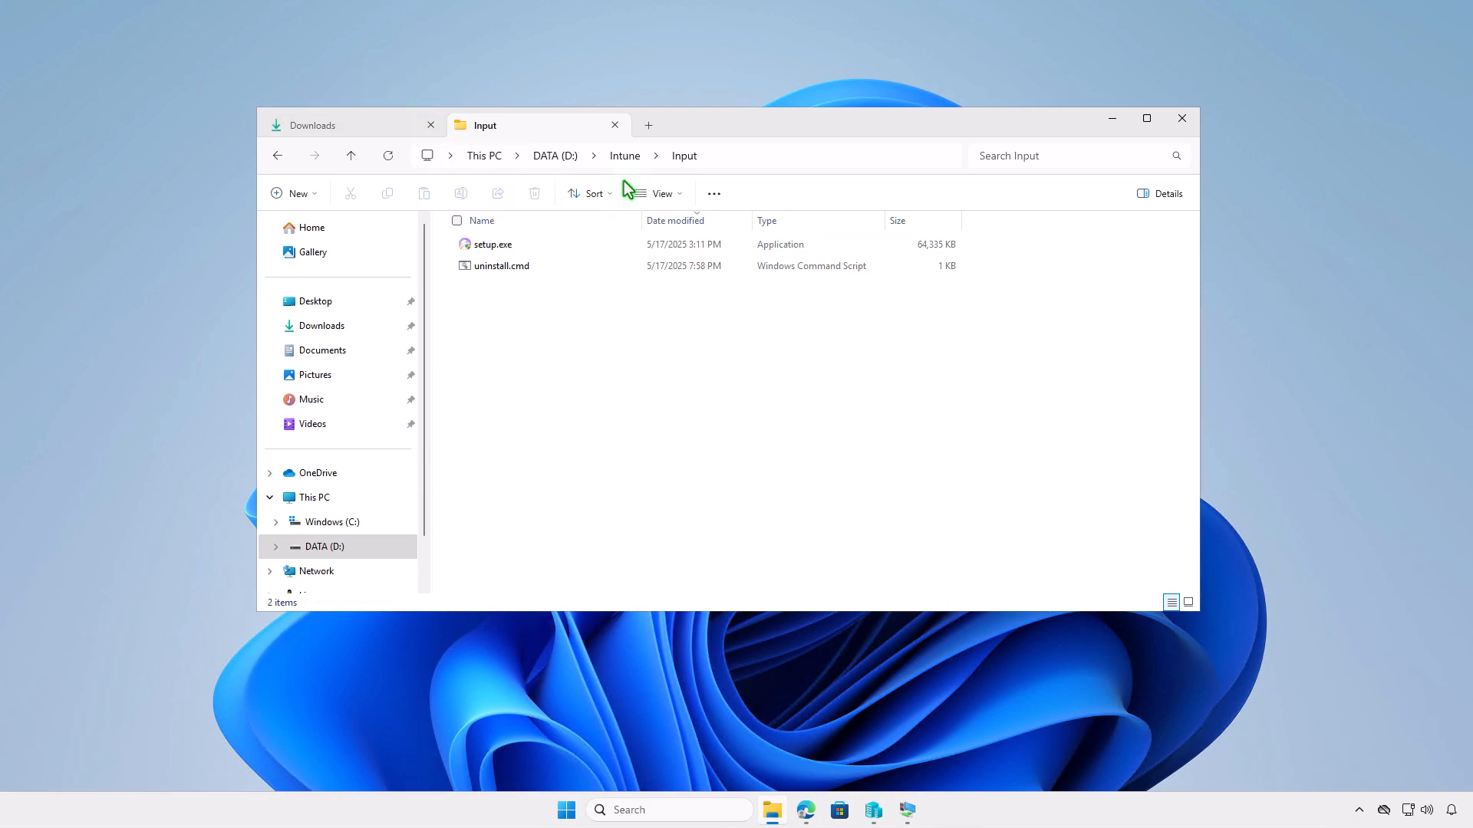
pyautogui.click(625, 155)
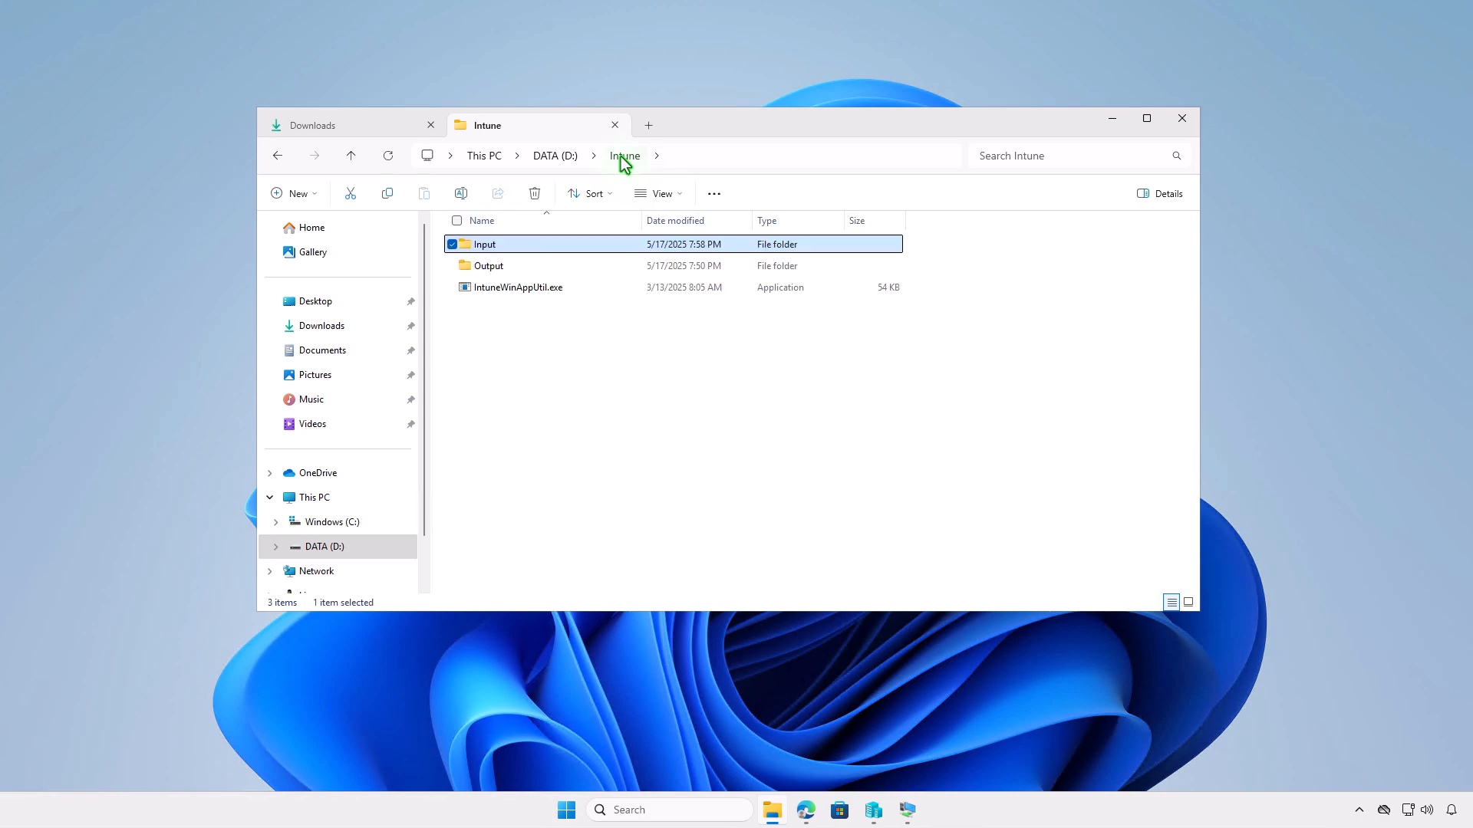
pyautogui.click(641, 370)
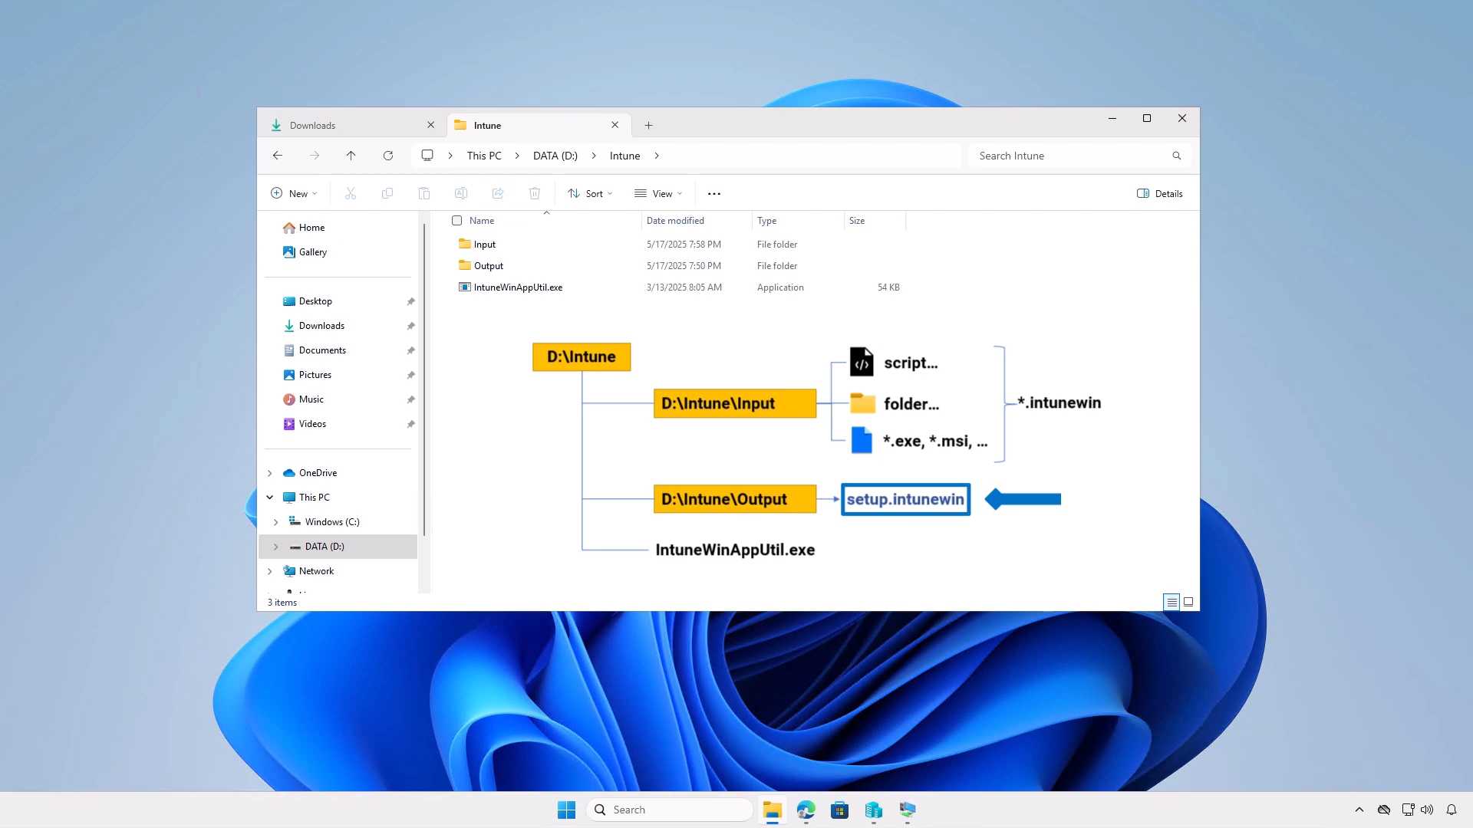
# Minimize File Explorer, switch to a Terminal with administrator rights and change its working directory to D:\Intune.
pyautogui.click(1119, 121)
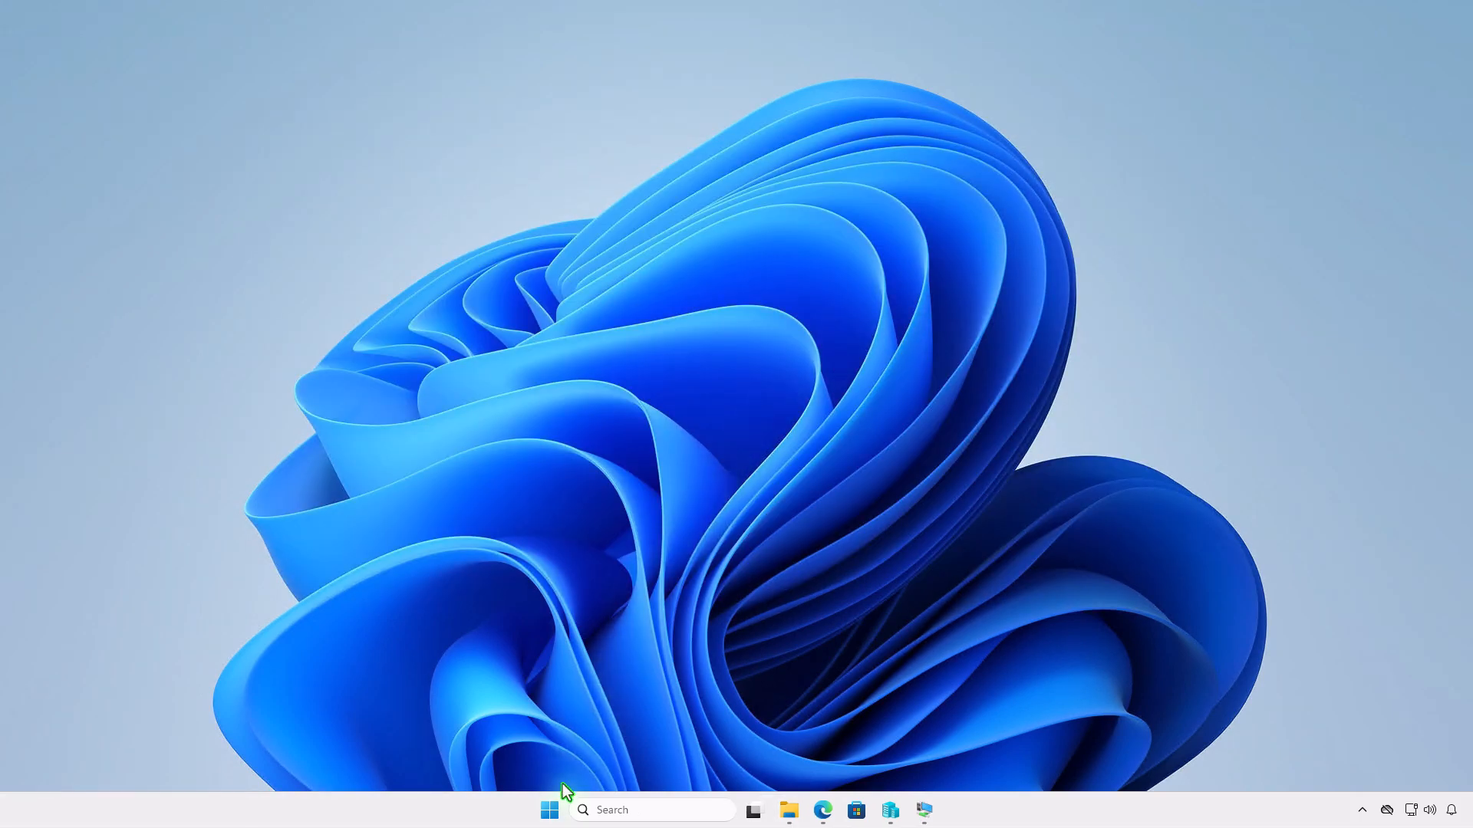
pyautogui.rightClick(549, 810)
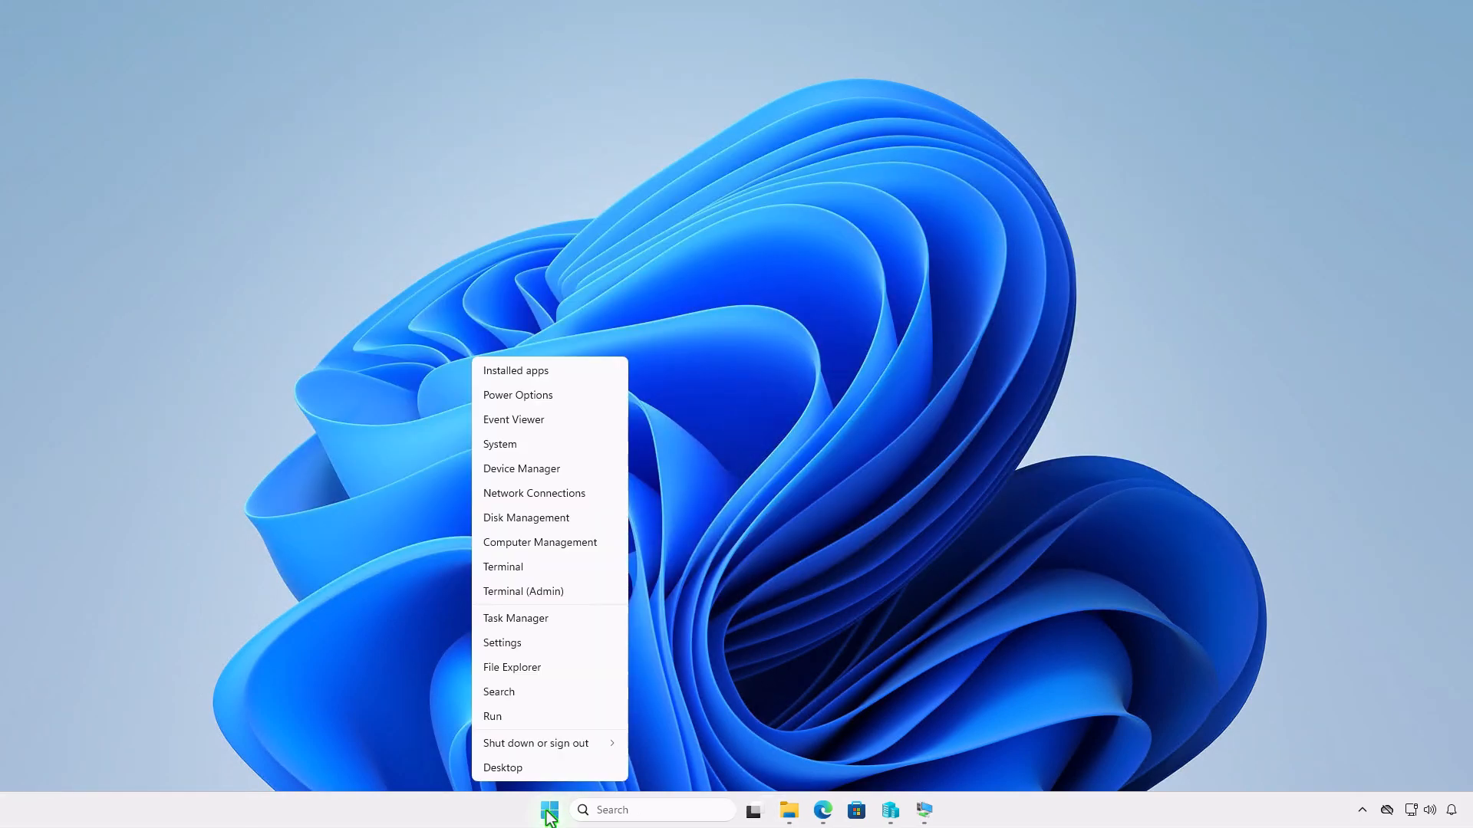
pyautogui.click(591, 595)
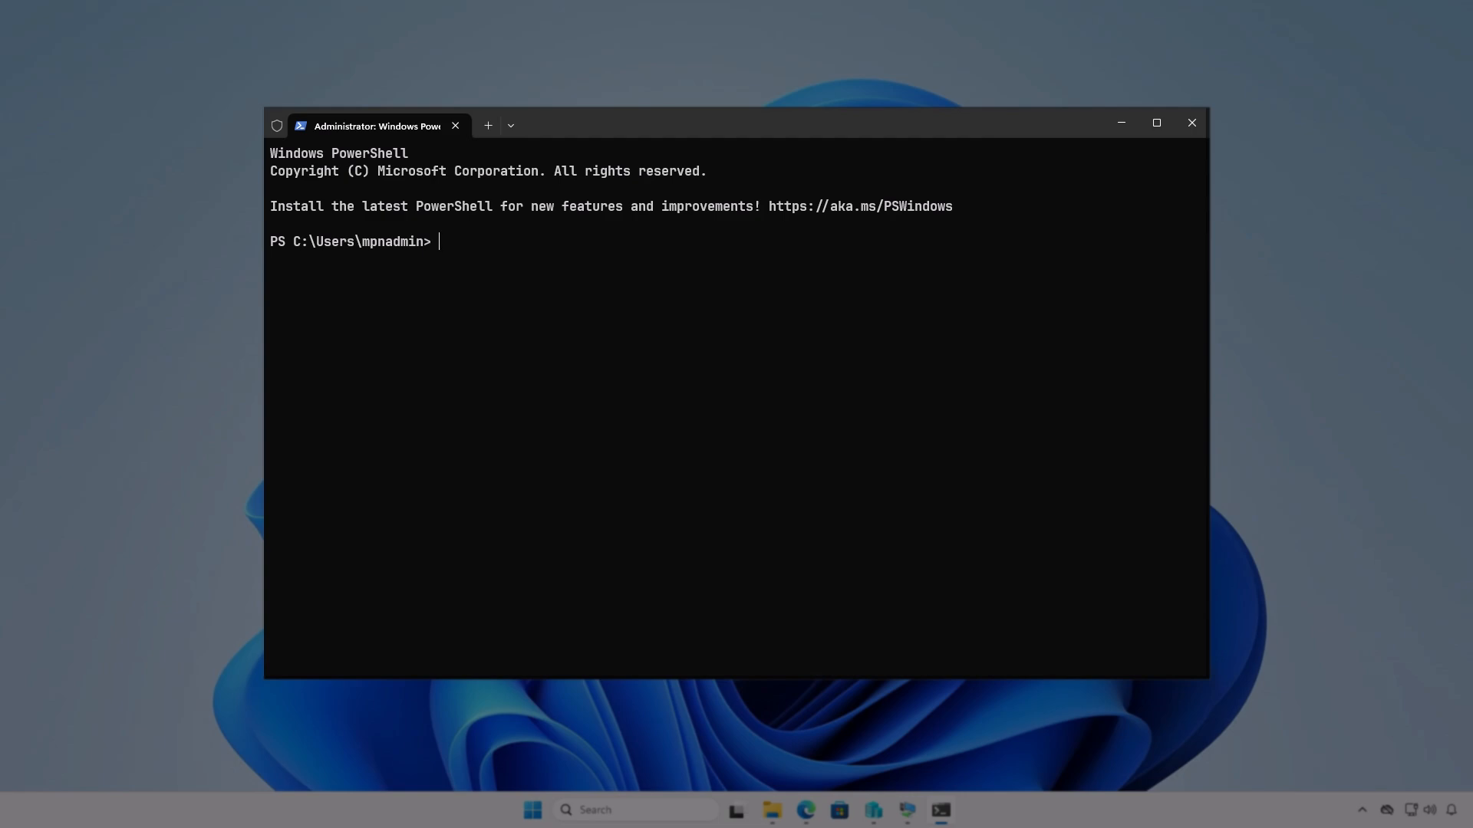
pyautogui.write('cd d:')
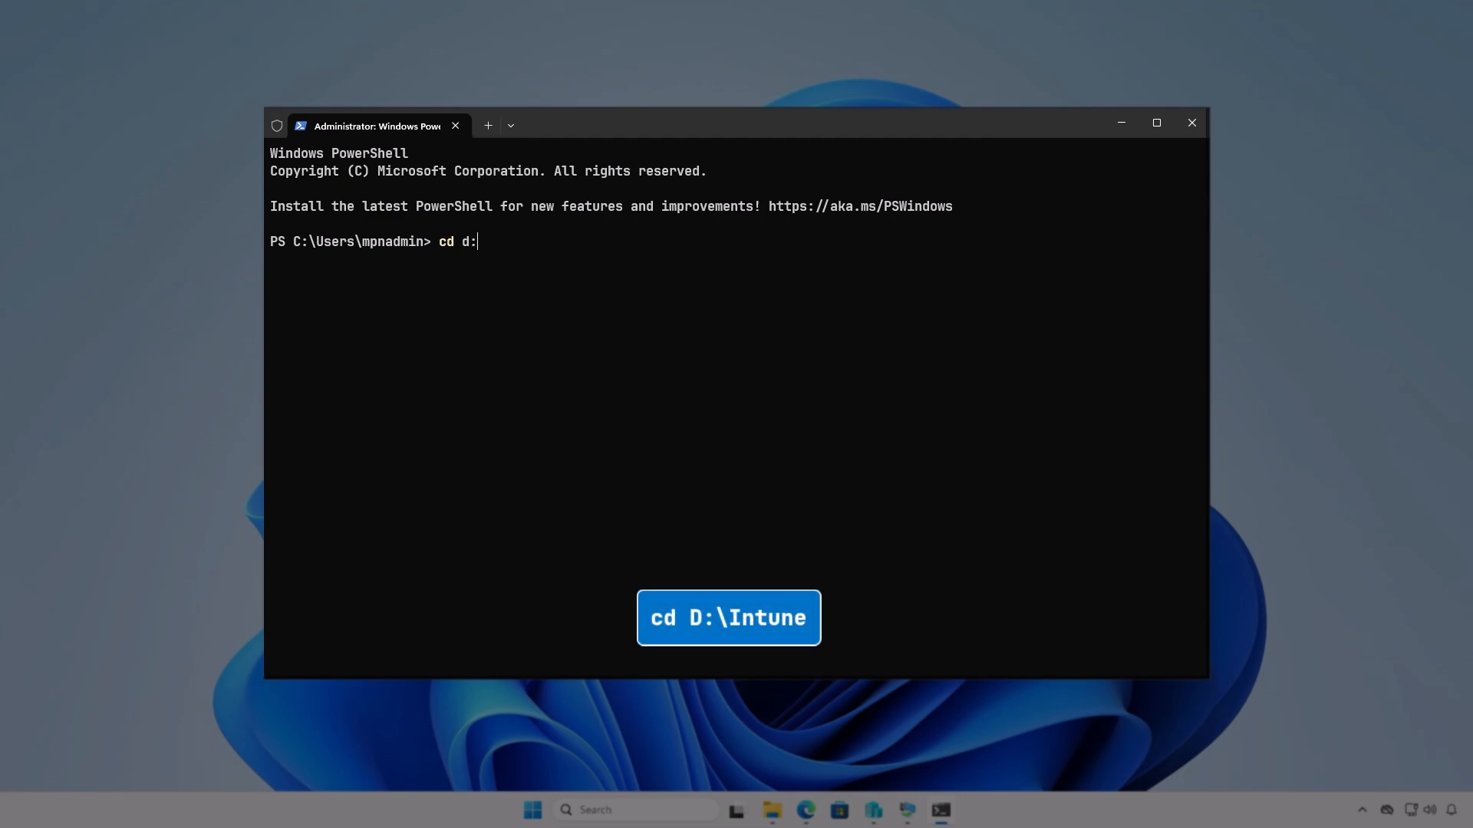
pyautogui.write('\\In')
pyautogui.press('Tab')
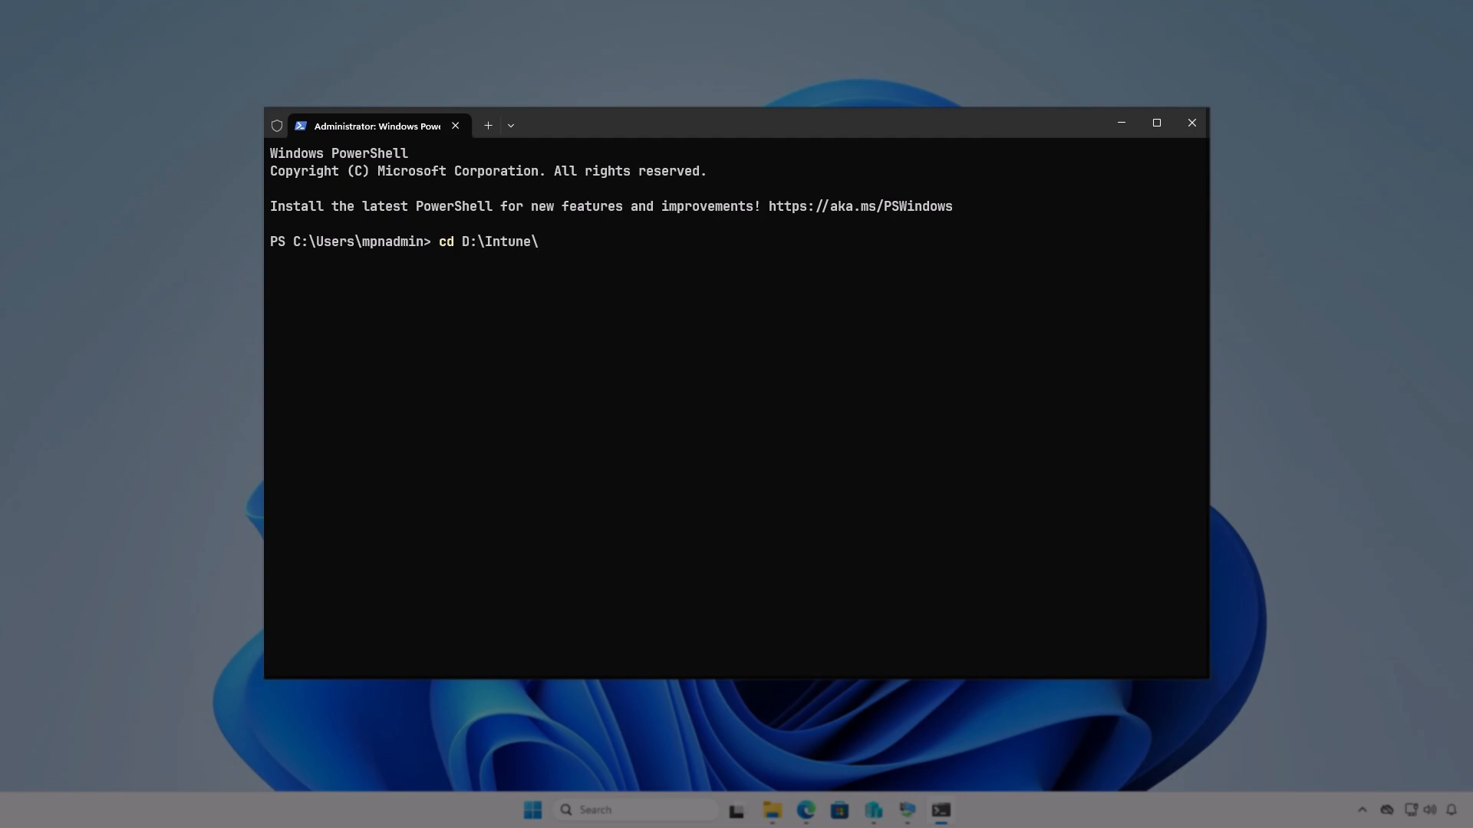
pyautogui.press('Return')
pyautogui.press('Return')
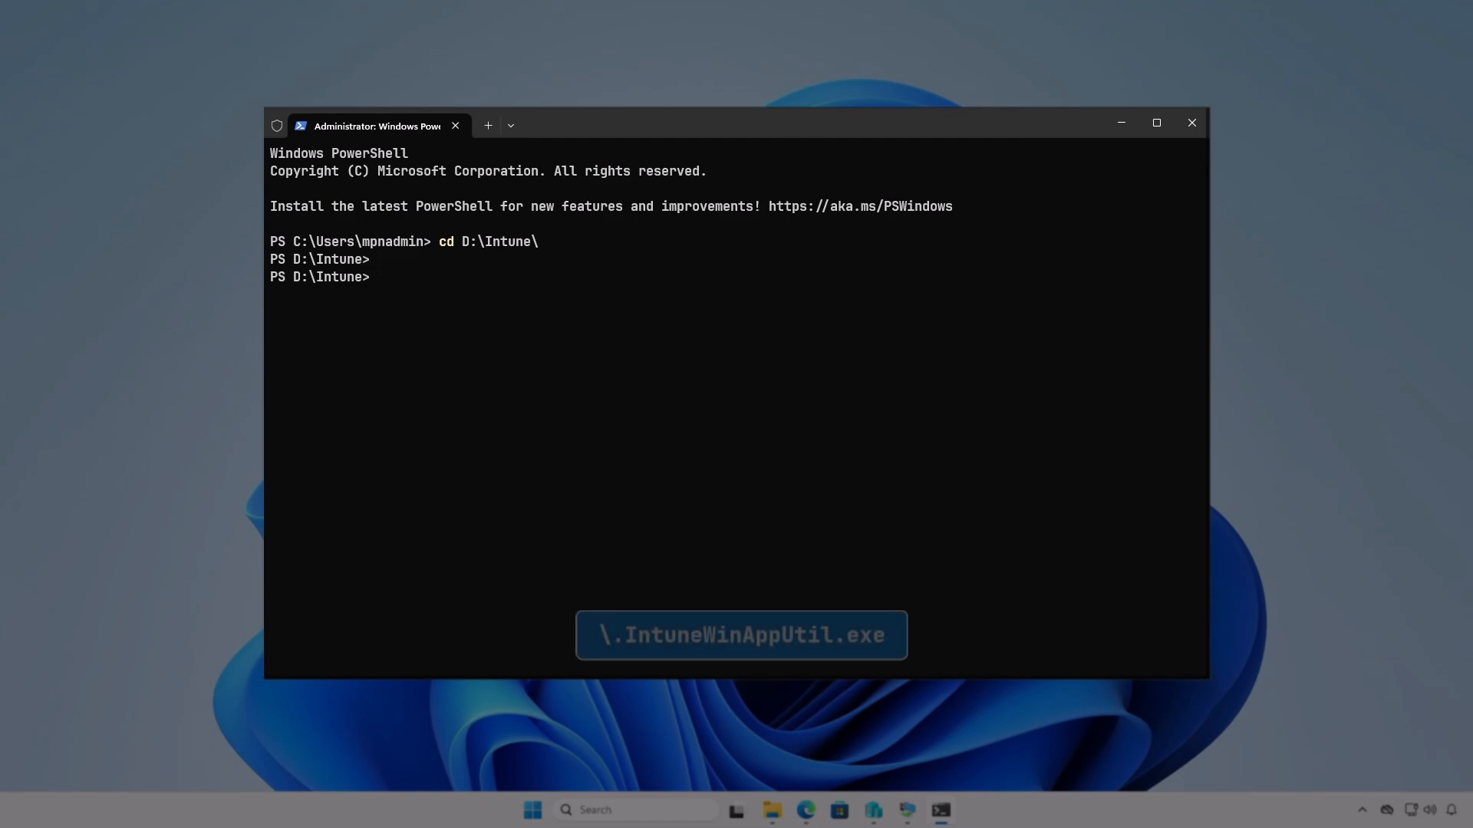
# Run IntuneWinAppUtil.exe with D:\Intune\Input as the source folder and D:\Intune\Input\setup.exe as the setup file.
pyautogui.write('intu')
pyautogui.press('Tab')
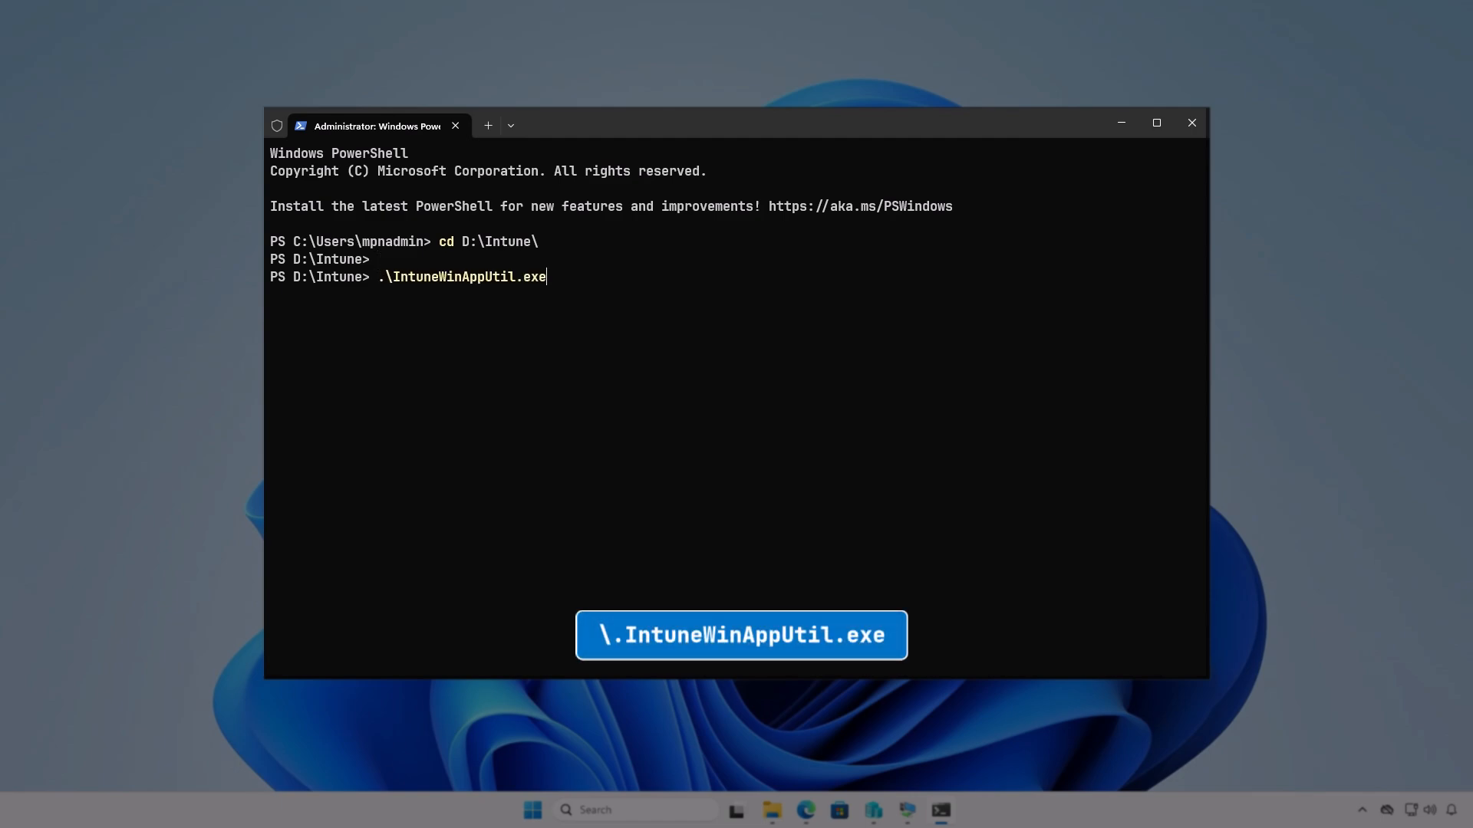
pyautogui.press('Return')
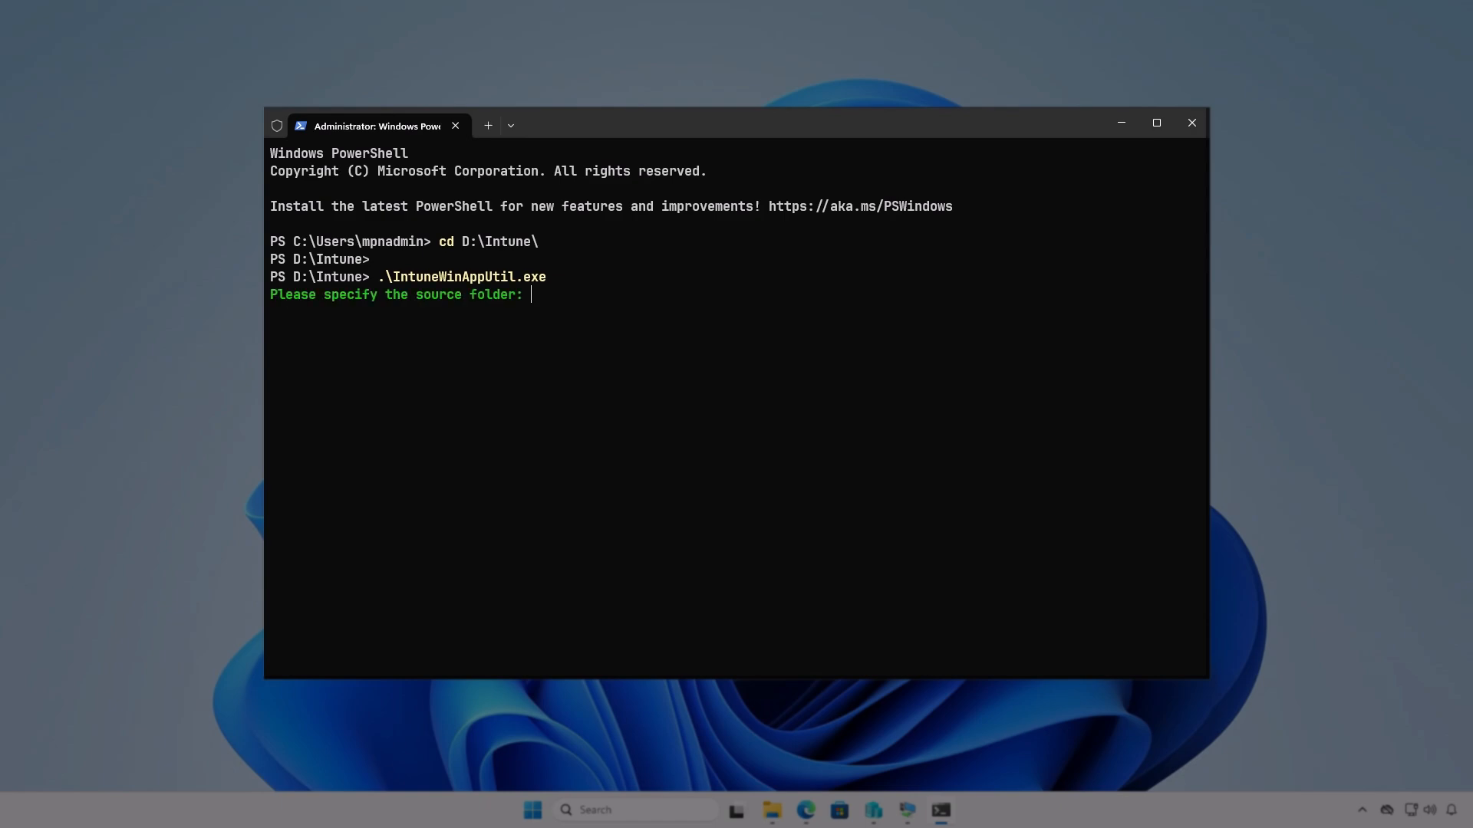
pyautogui.write('D:')
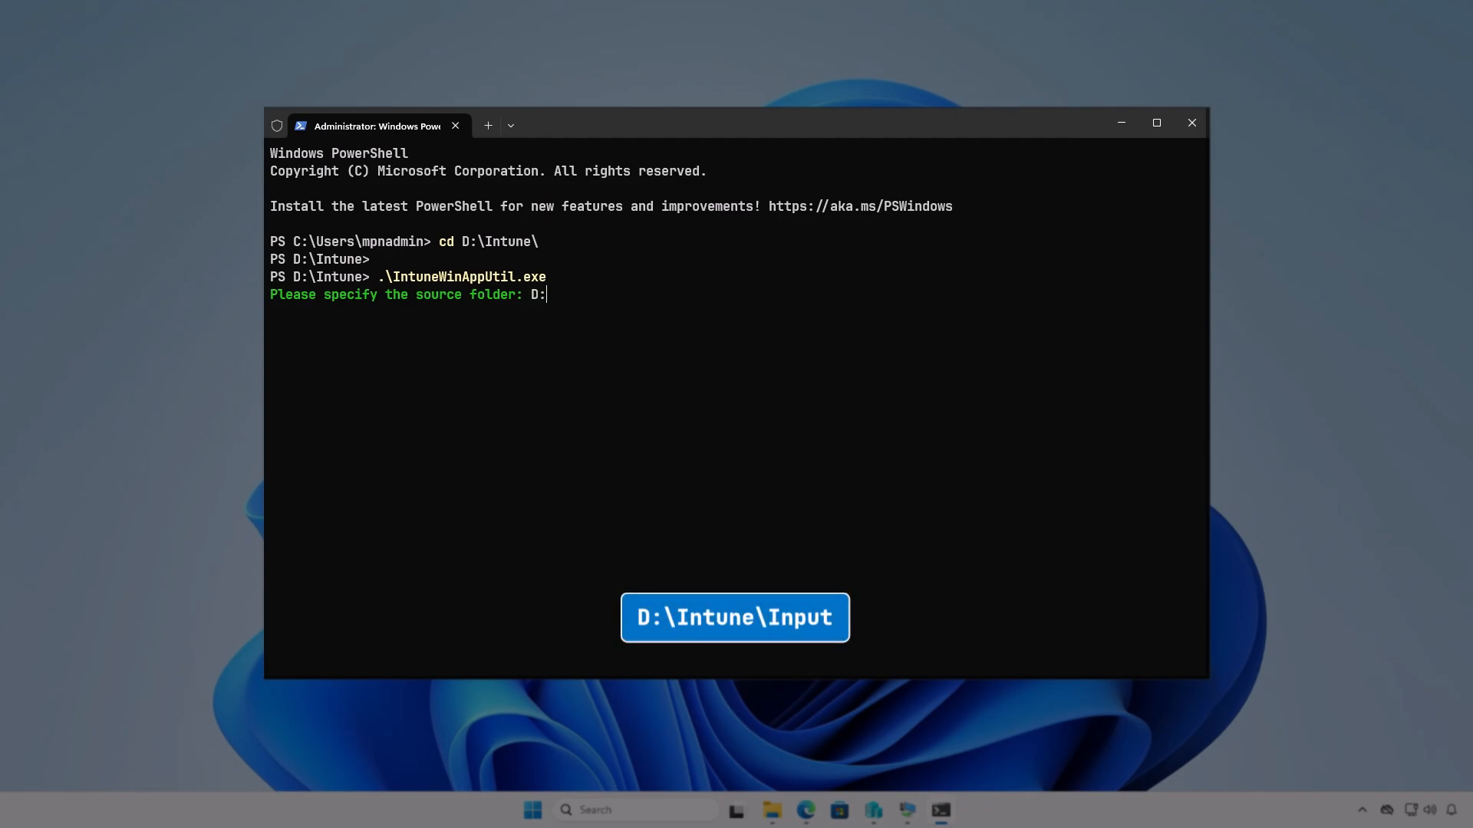
pyautogui.write('\\Intune\\Input')
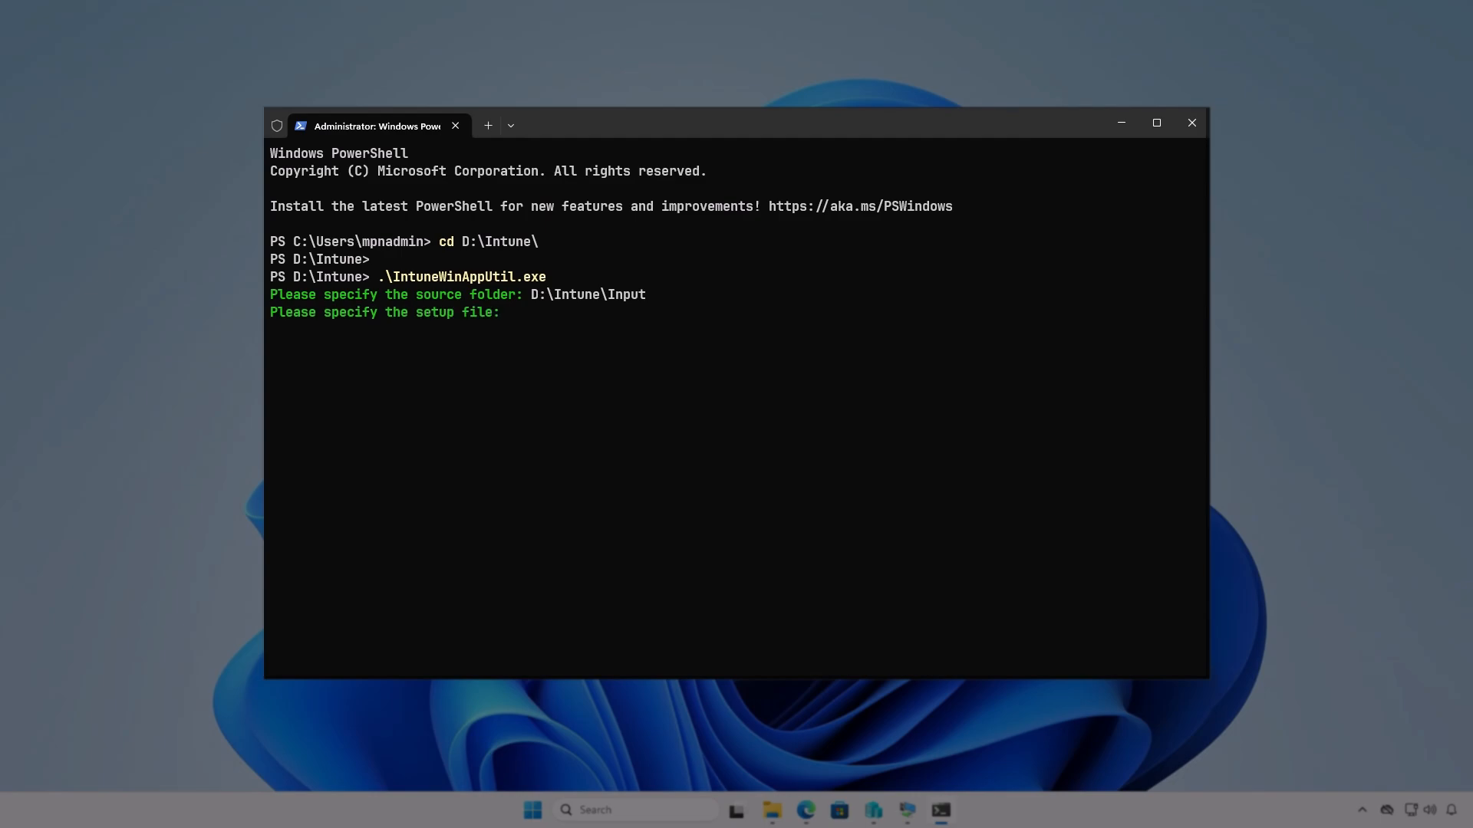
pyautogui.write('D:\\Intune')
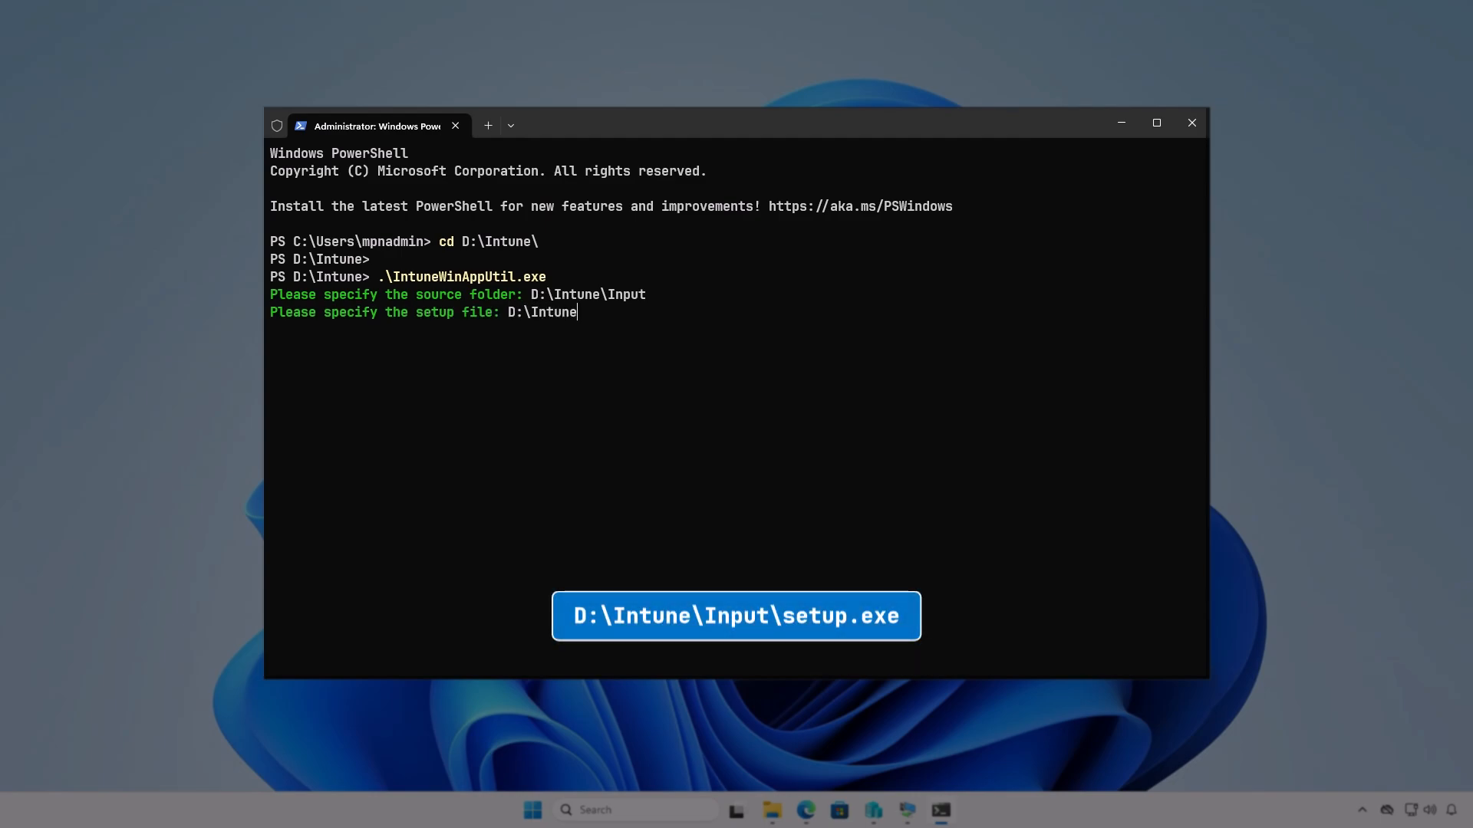
pyautogui.write('\\Input\\setup.exe')
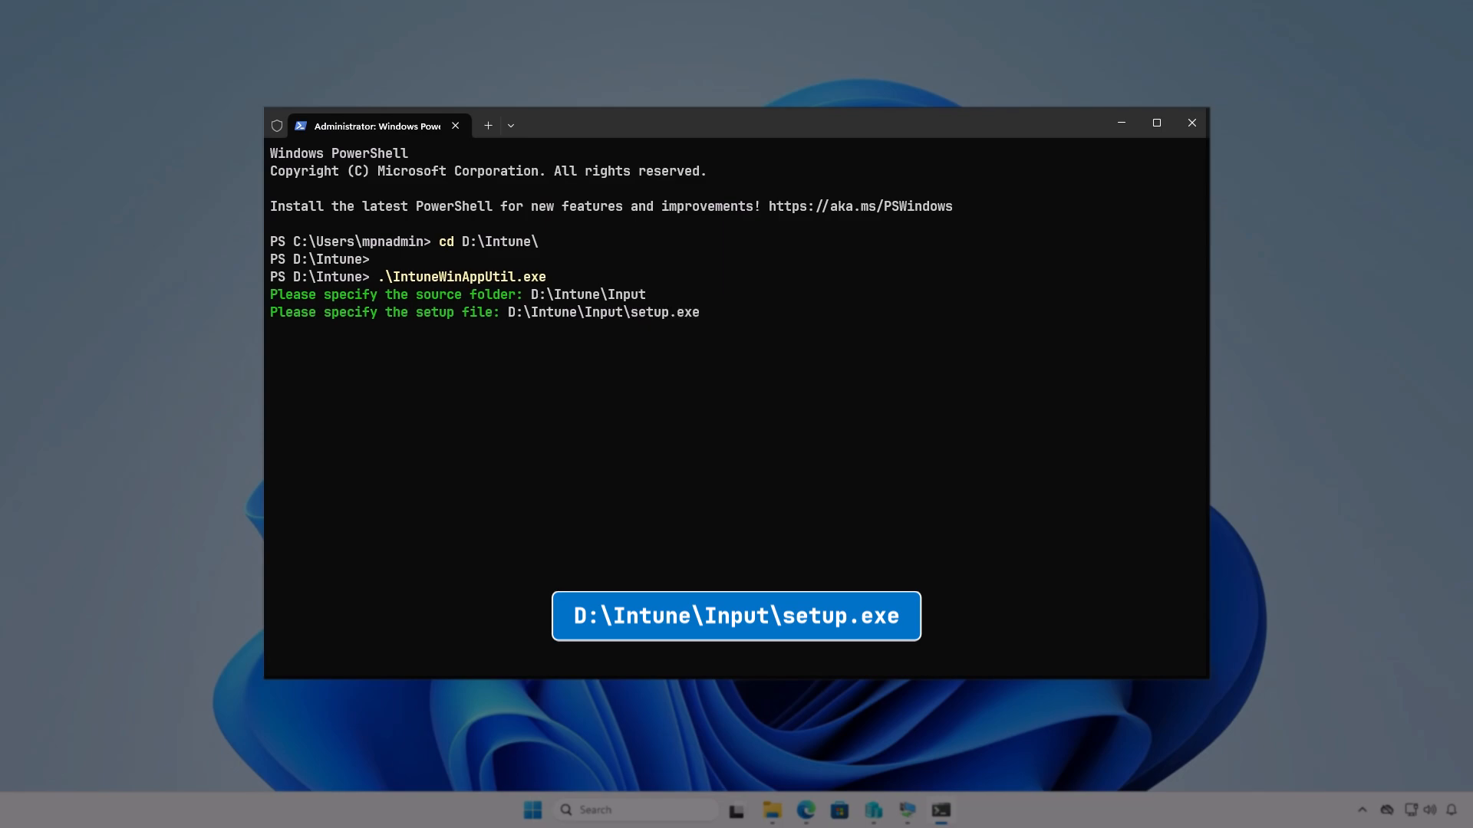
pyautogui.press('Return')
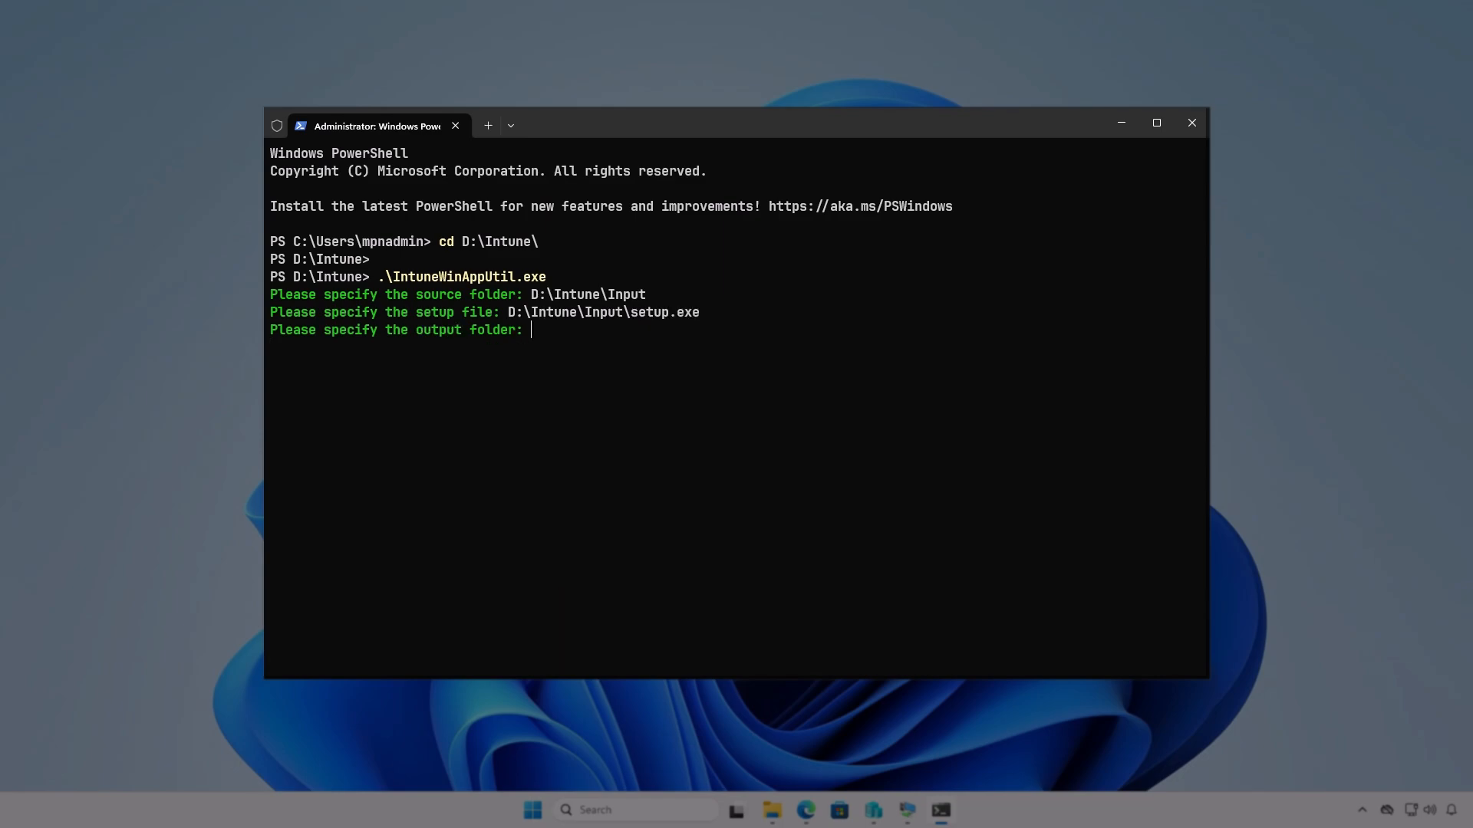
# Specify D:\Intune\Output as the output folder and decline the catalog folder to generate the package.
pyautogui.write('D:\\')
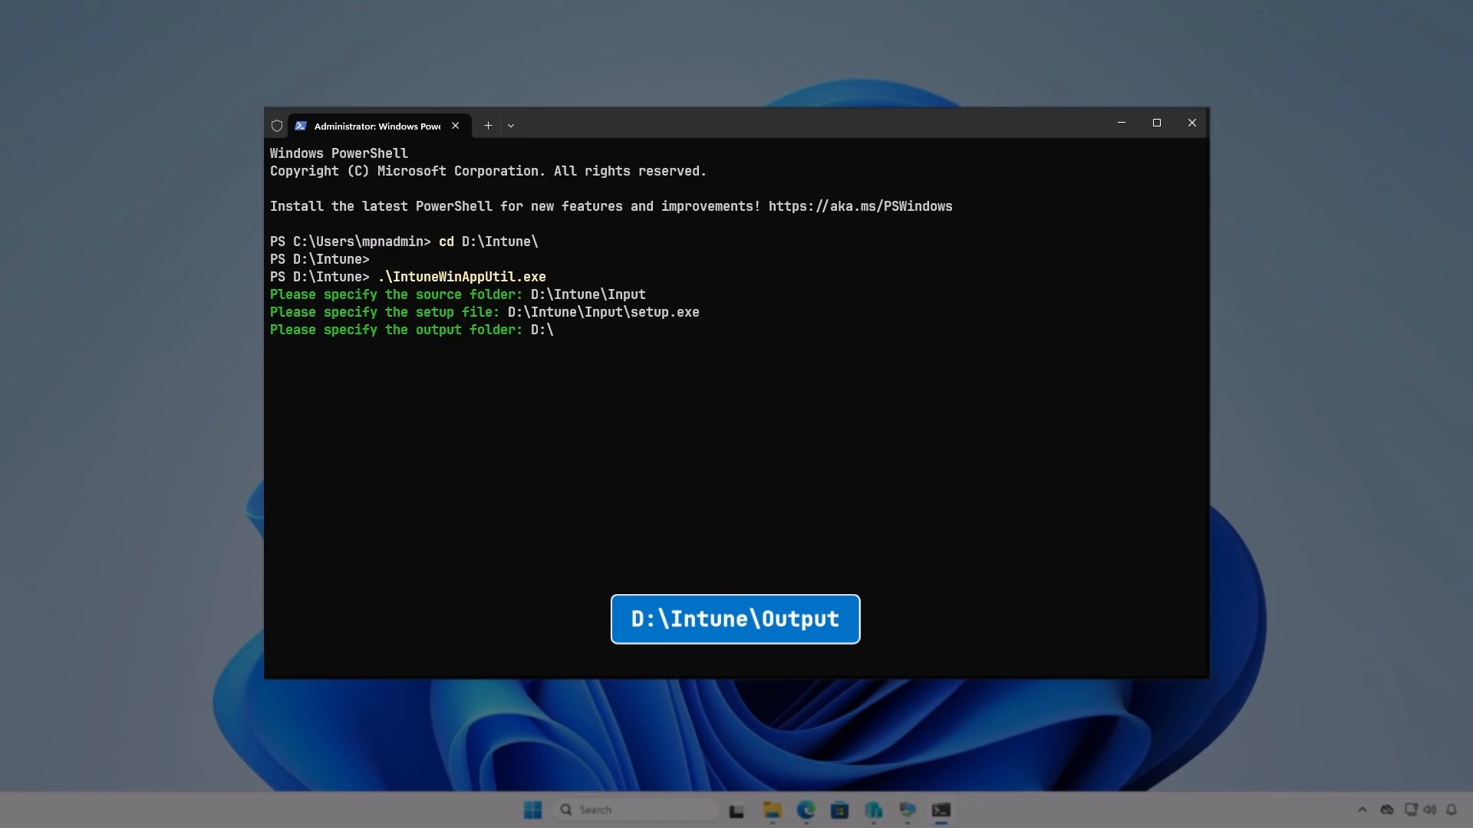
pyautogui.write('Intune\\Output')
pyautogui.press('Return')
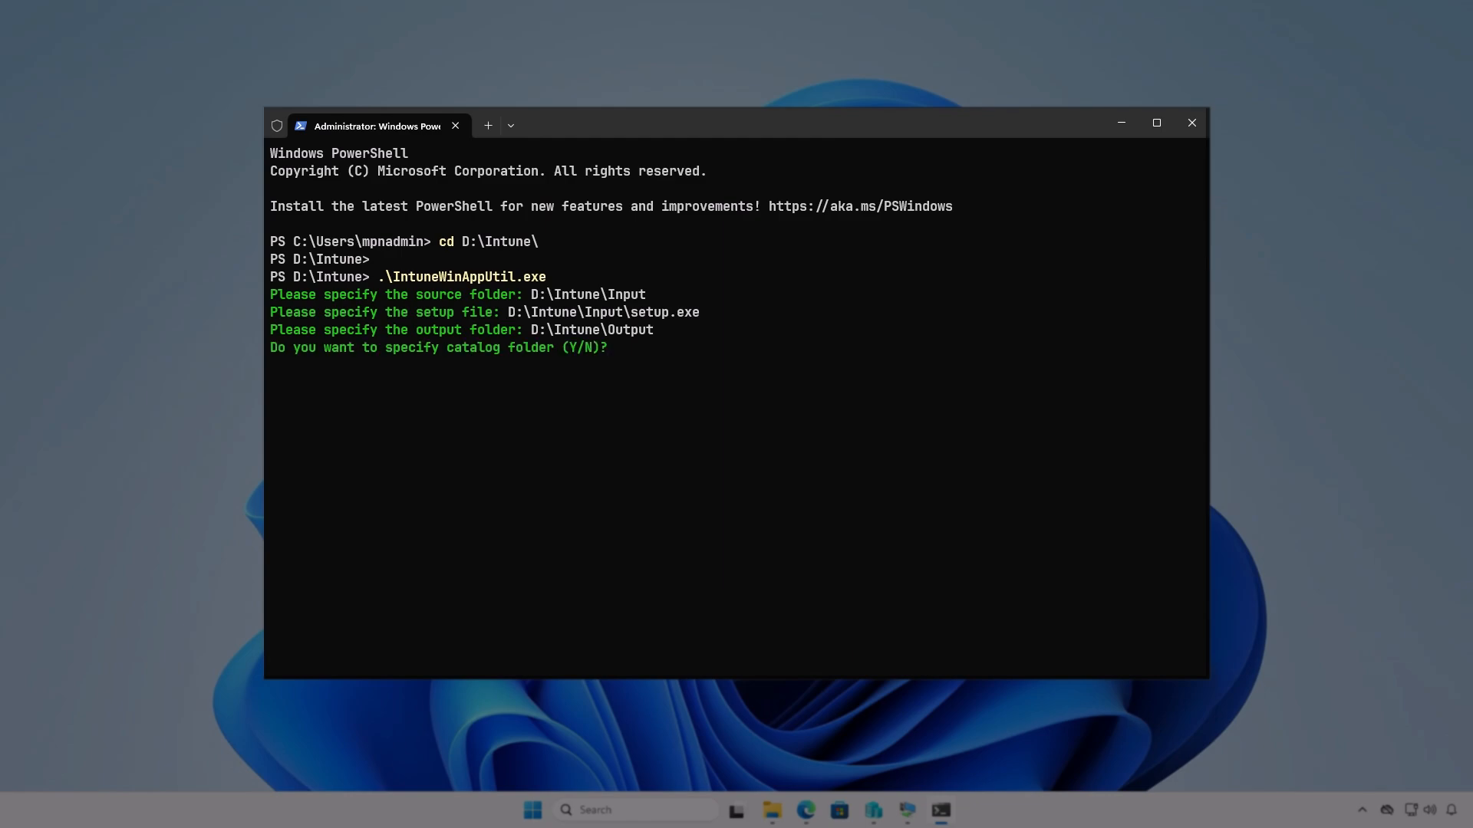
pyautogui.press('n')
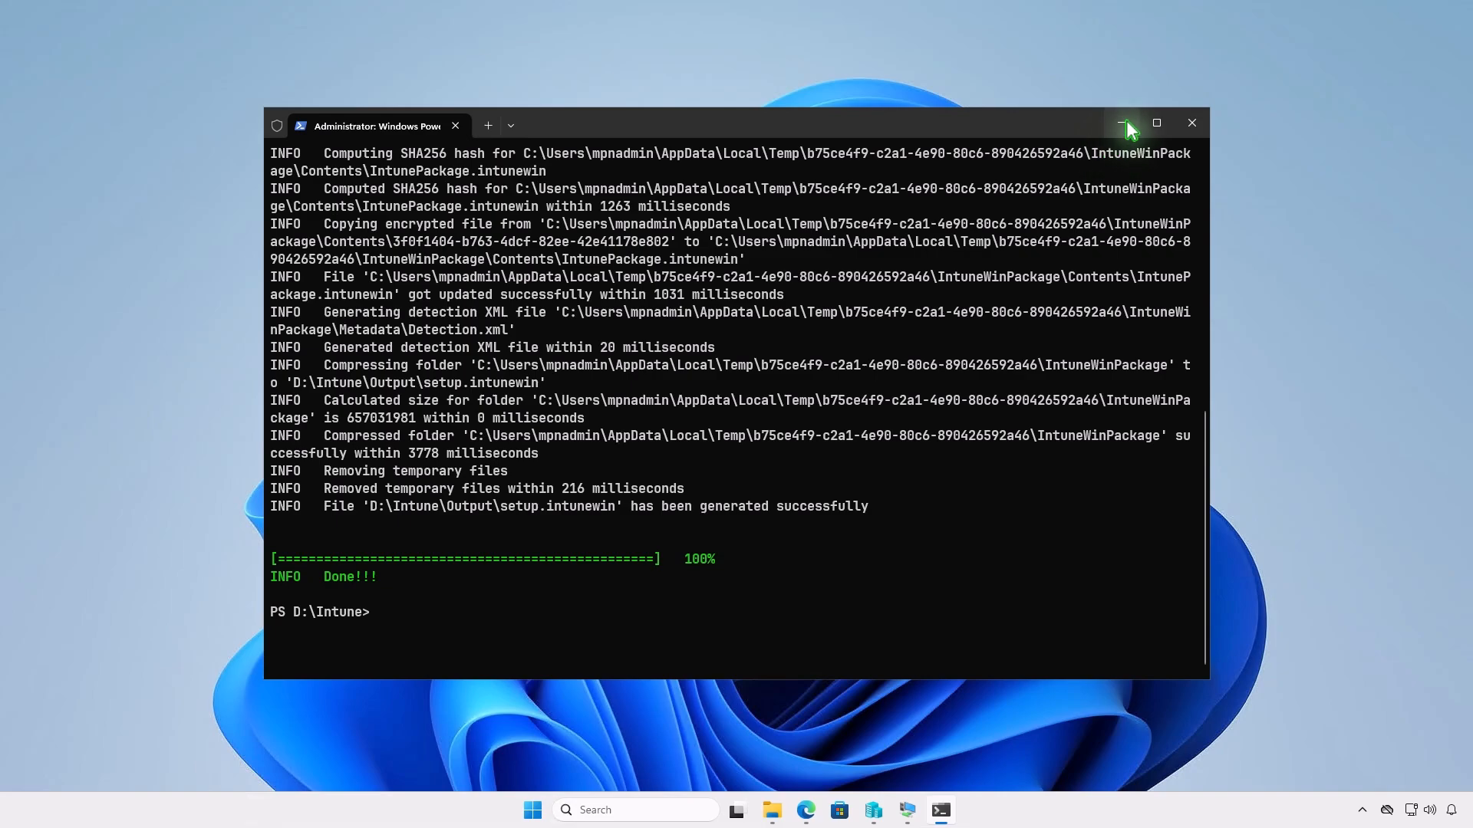
# Minimize the terminal, check the D:\Intune\Output folder in File Explorer for the generated package, and minimize that window too.
pyautogui.click(1120, 123)
pyautogui.click(772, 813)
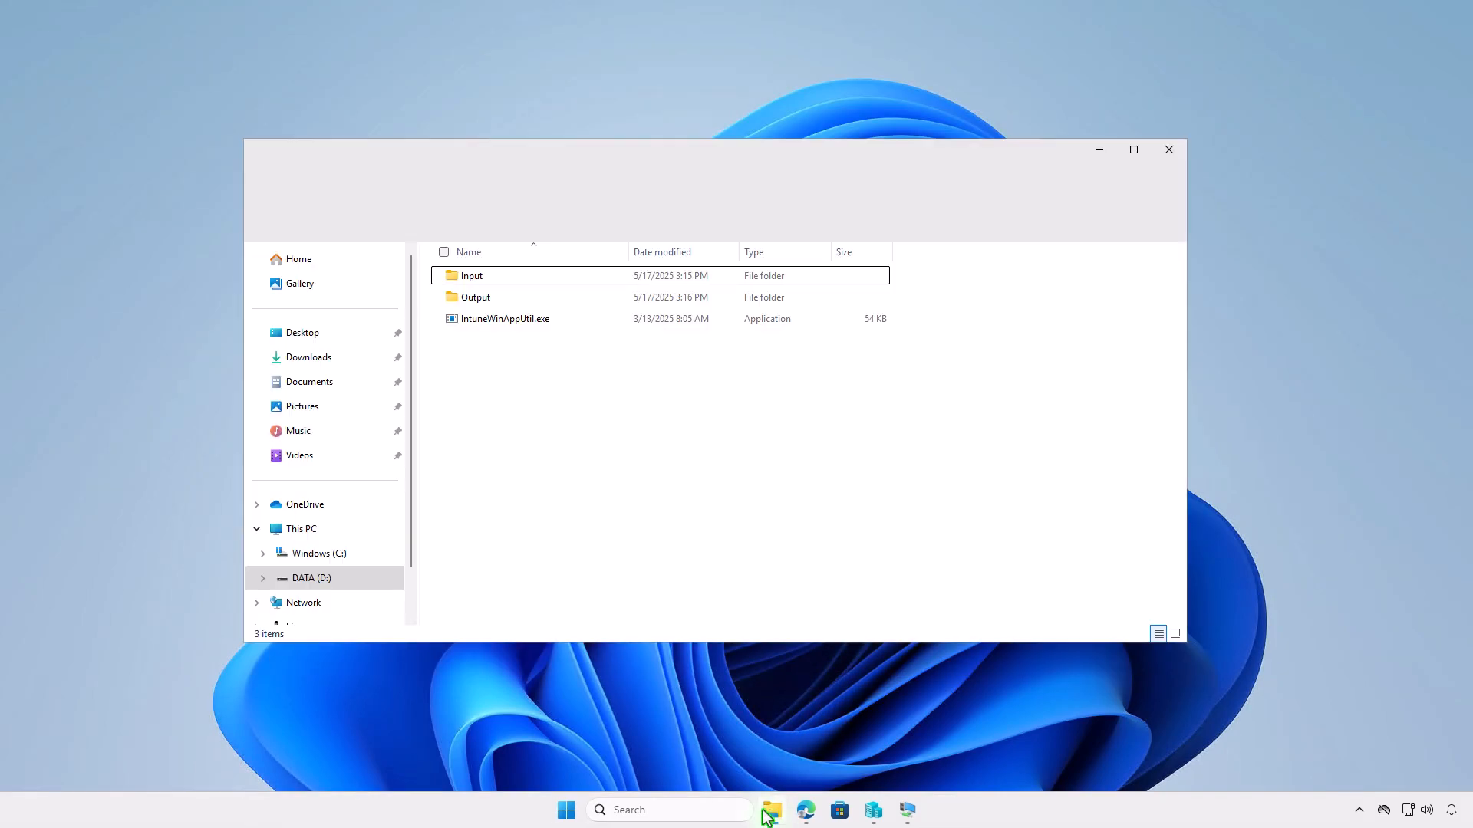
pyautogui.doubleClick(555, 297)
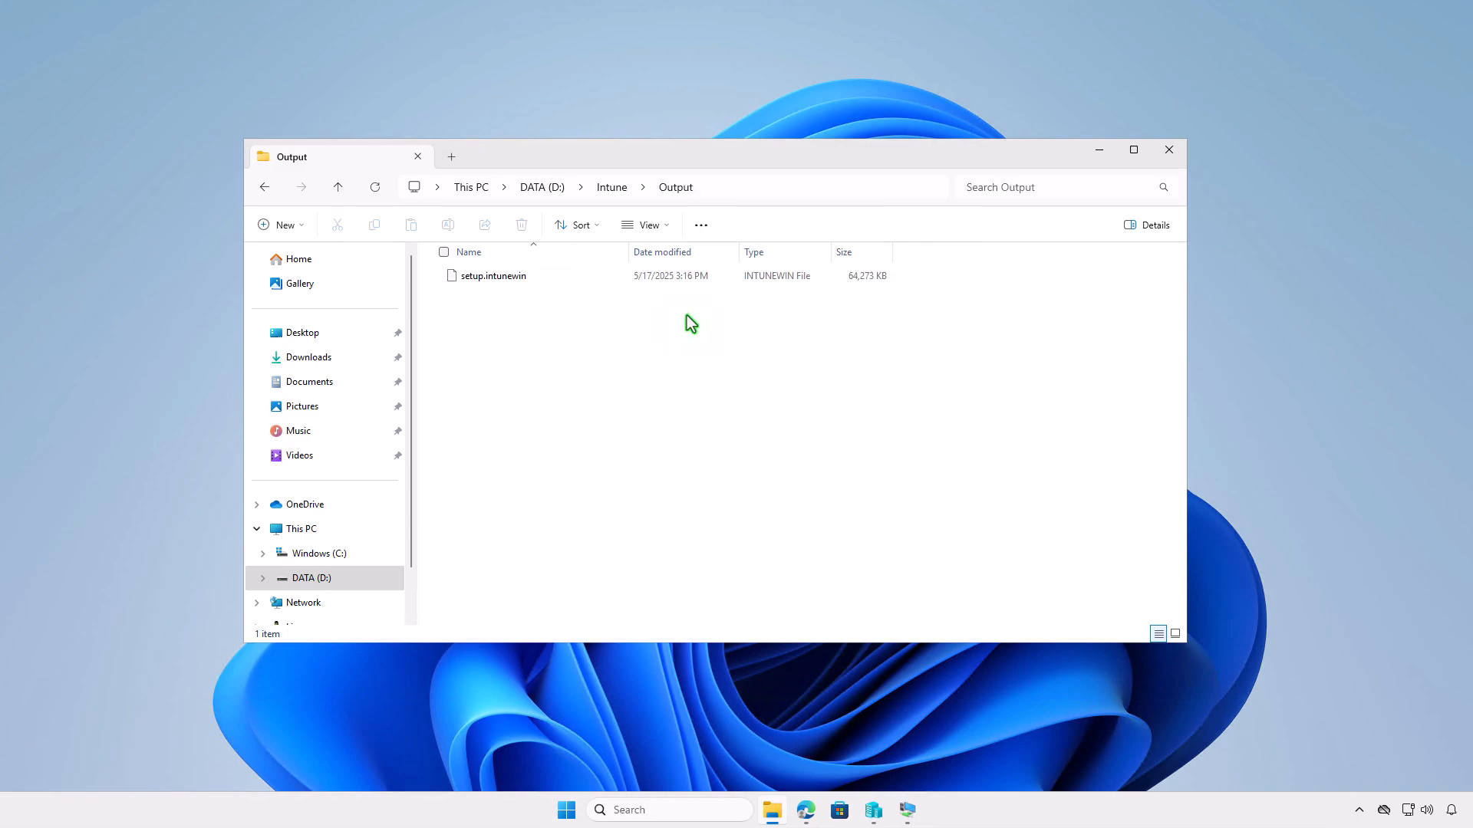
pyautogui.click(1097, 152)
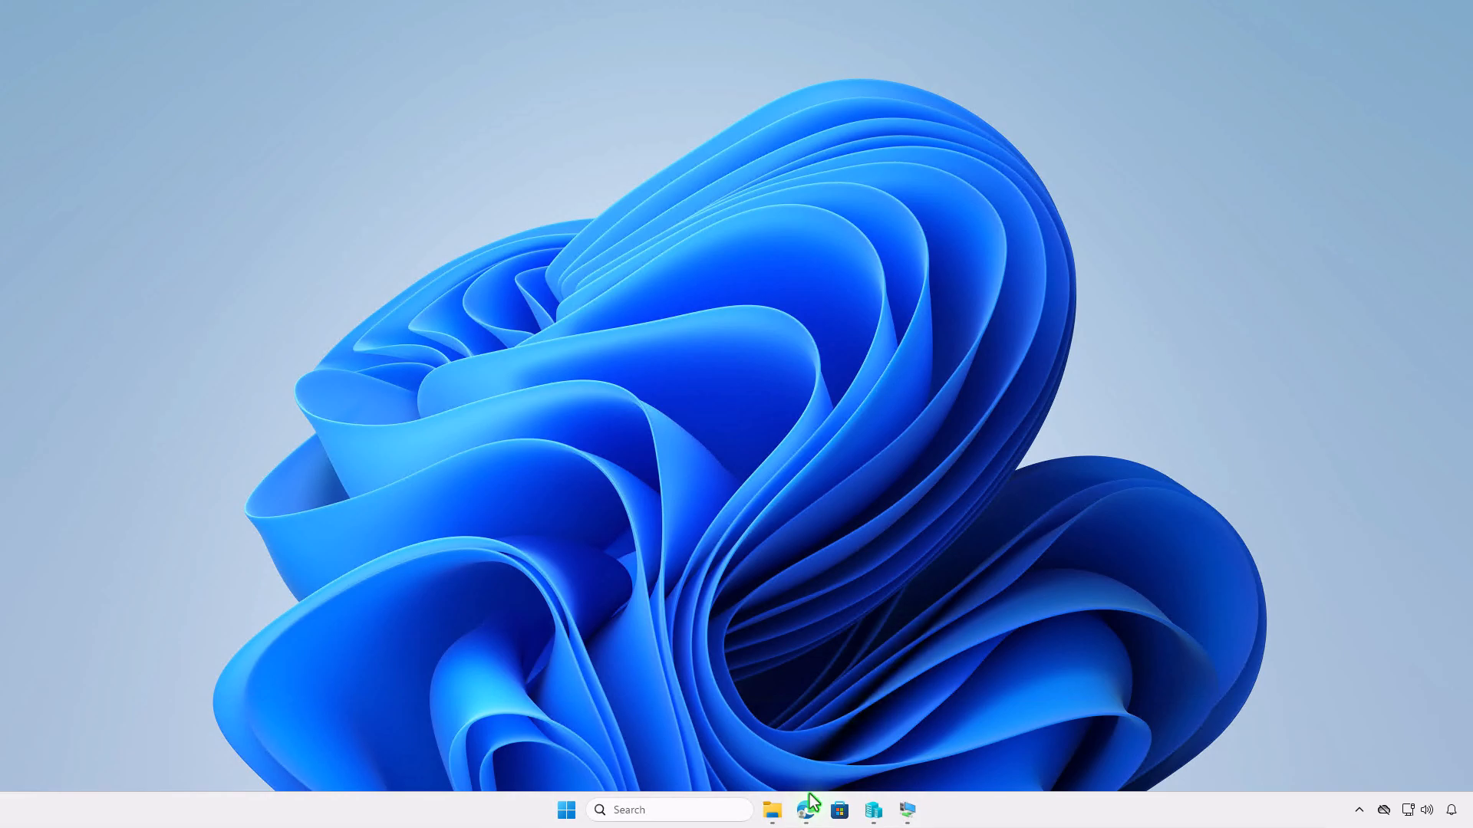
# Switch to the Microsoft Intune admin center in Edge and open the list of Windows apps.
pyautogui.click(799, 819)
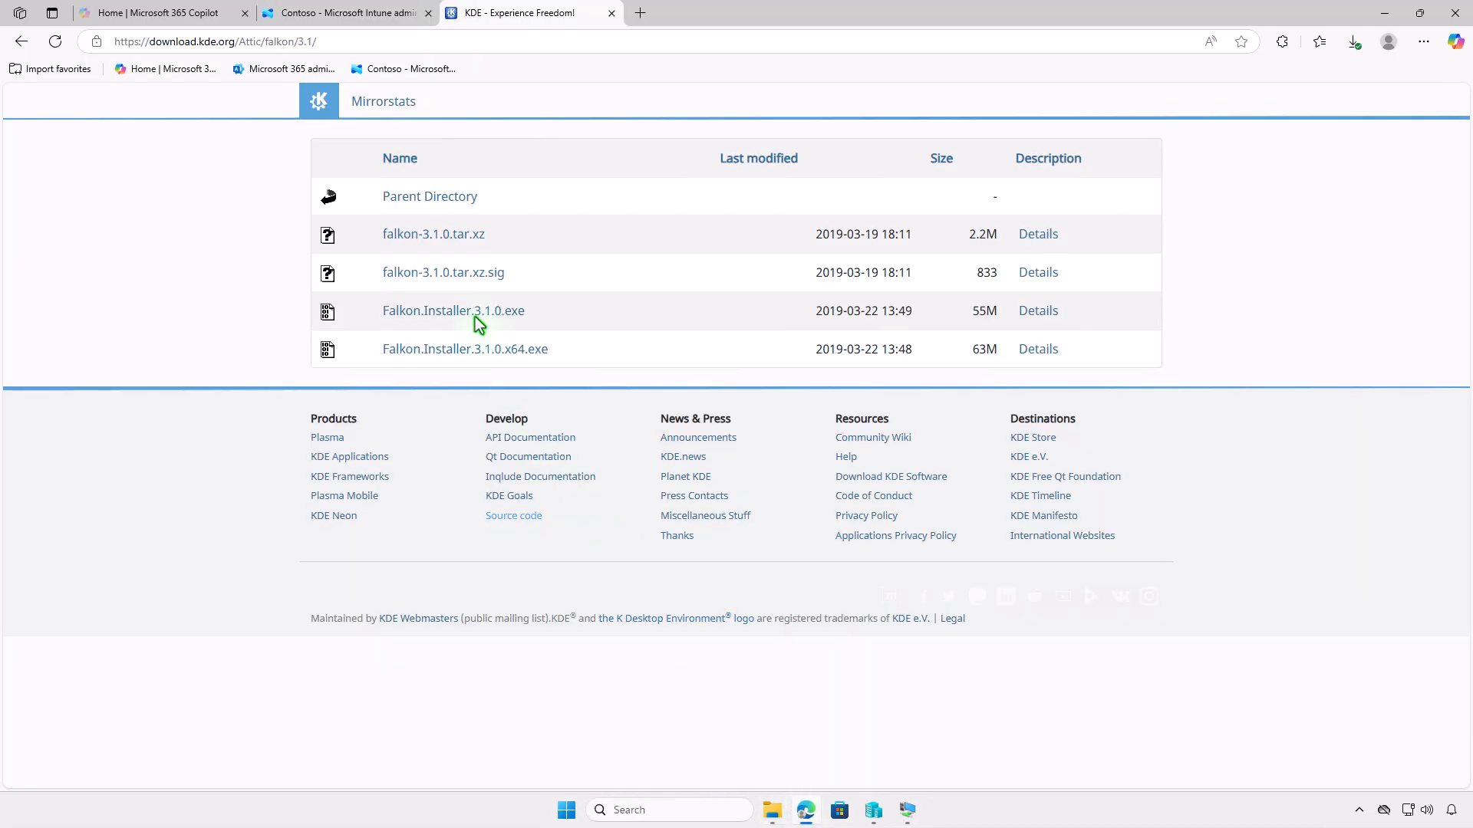
pyautogui.click(367, 21)
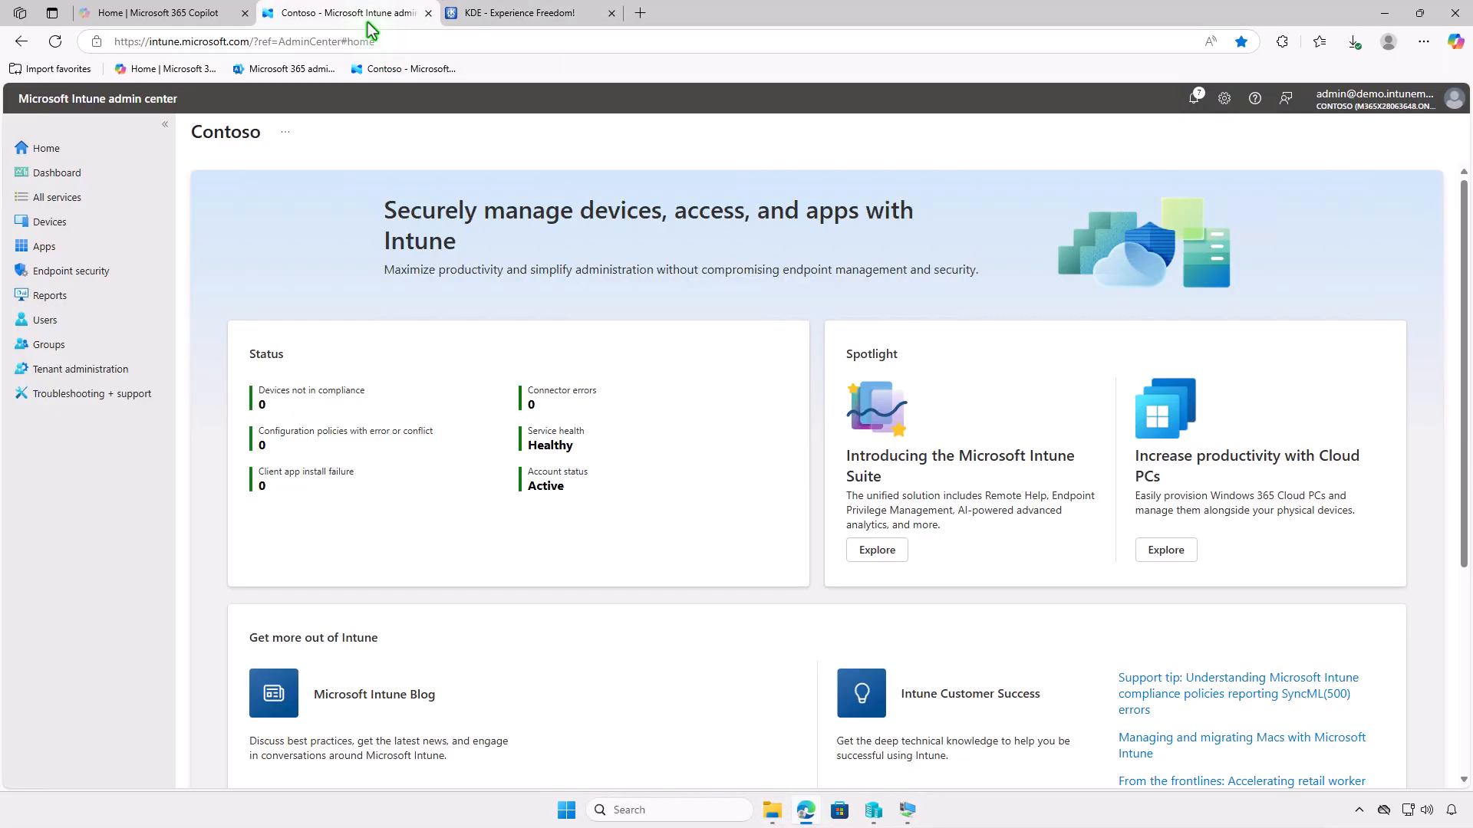
pyautogui.click(97, 246)
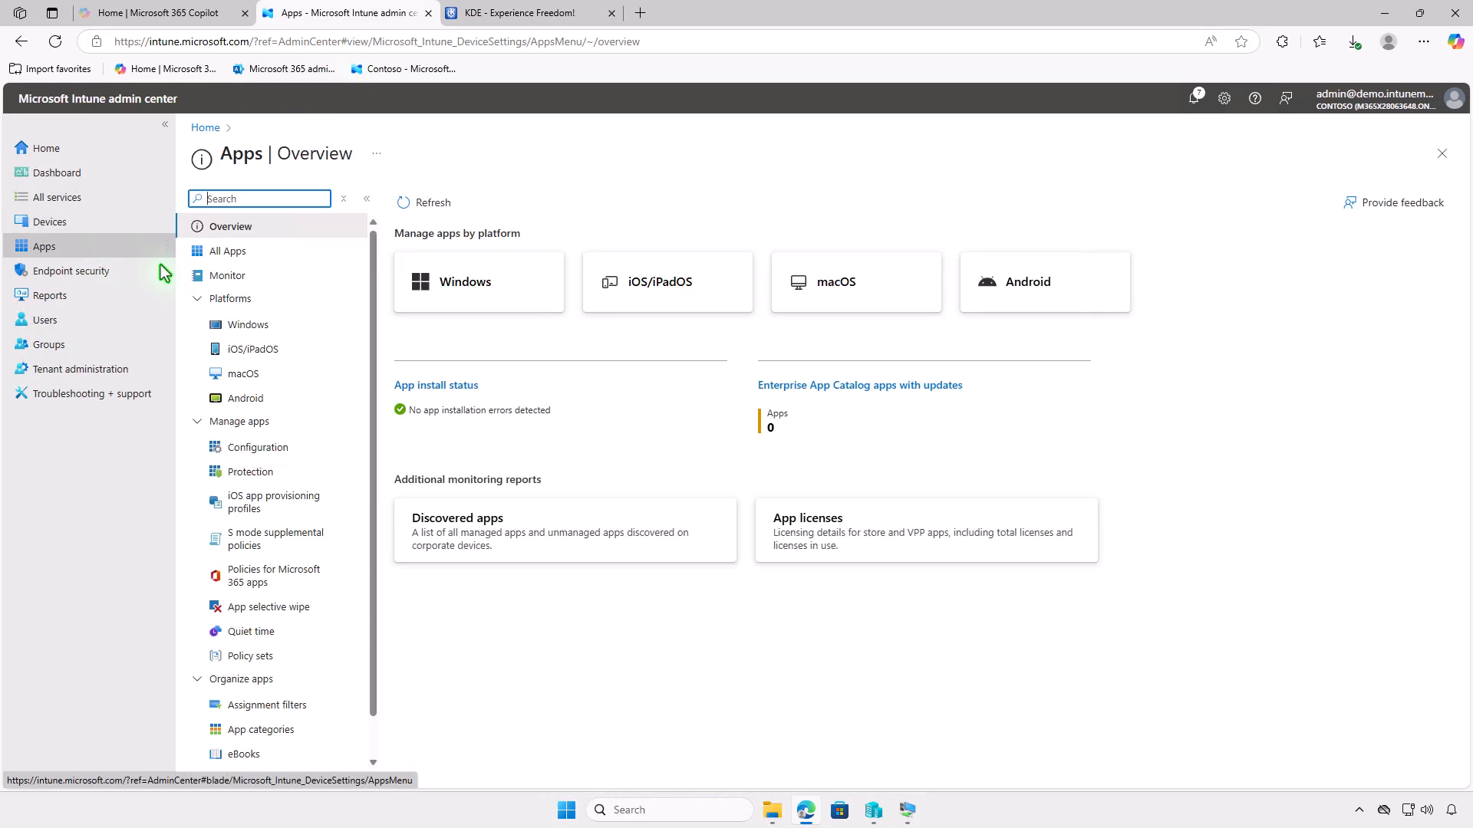
pyautogui.click(301, 325)
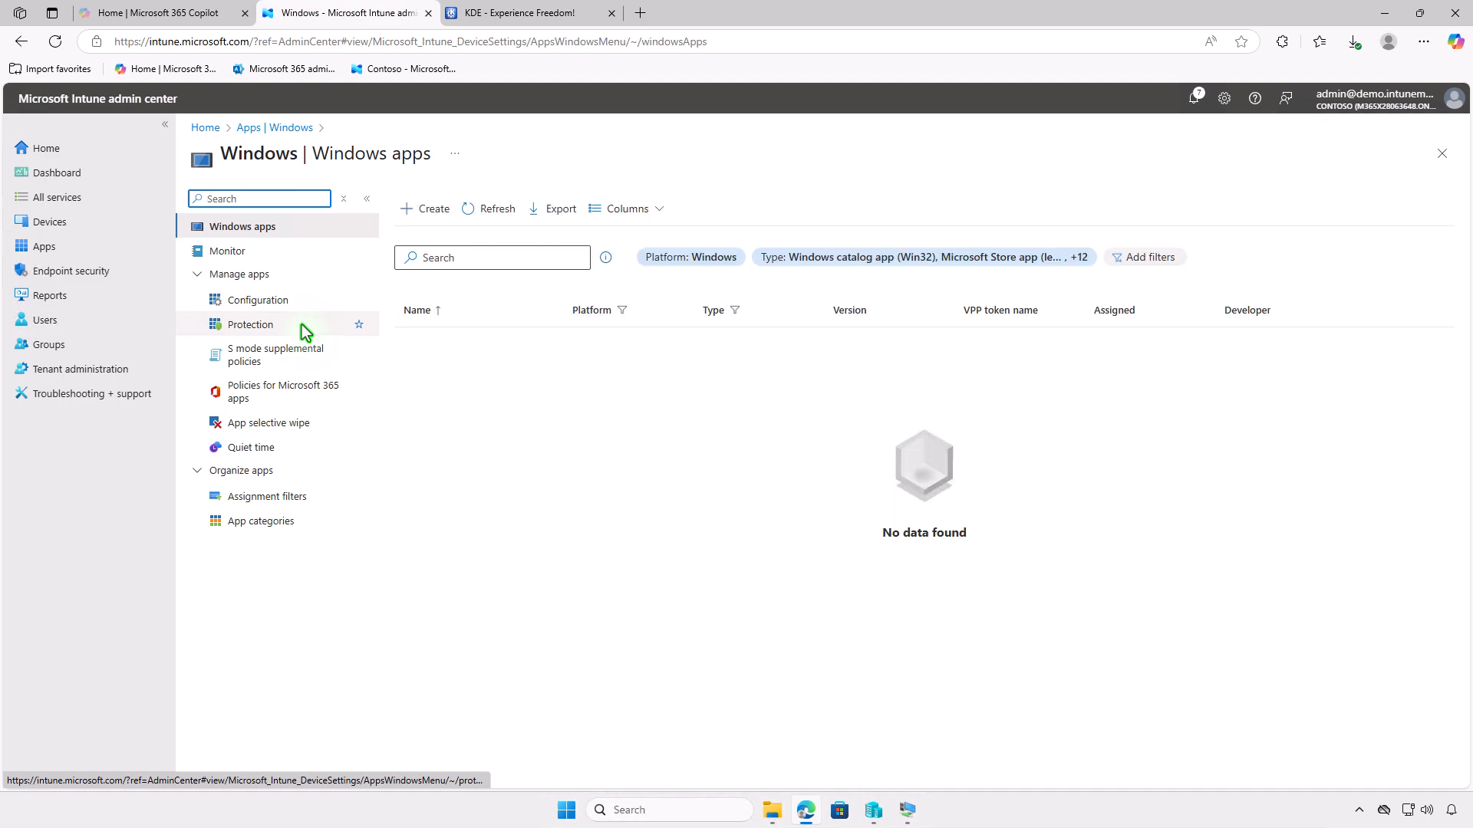
# Start creating an app of type Windows app (Win32).
pyautogui.click(430, 211)
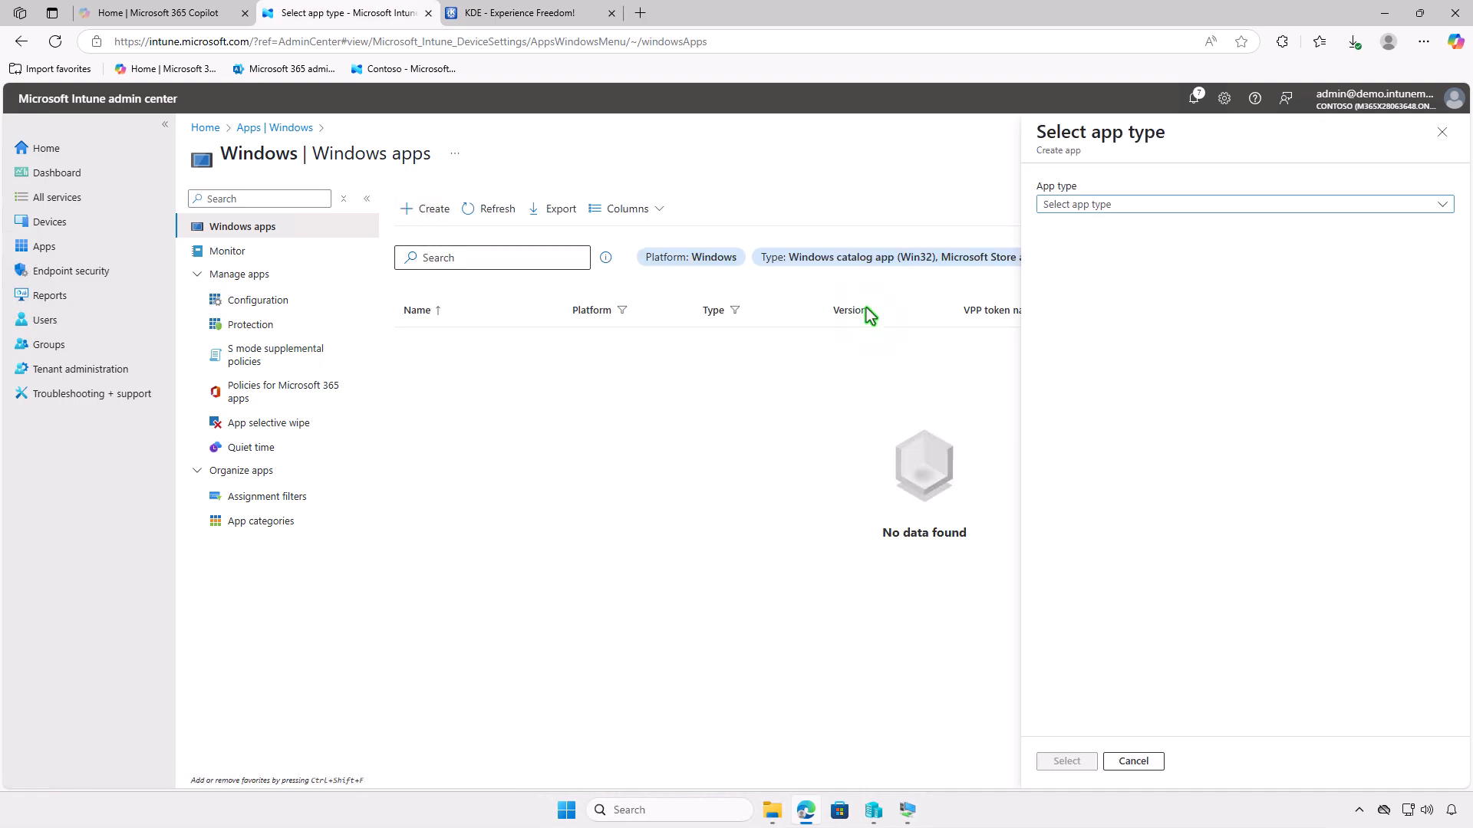
pyautogui.click(1237, 204)
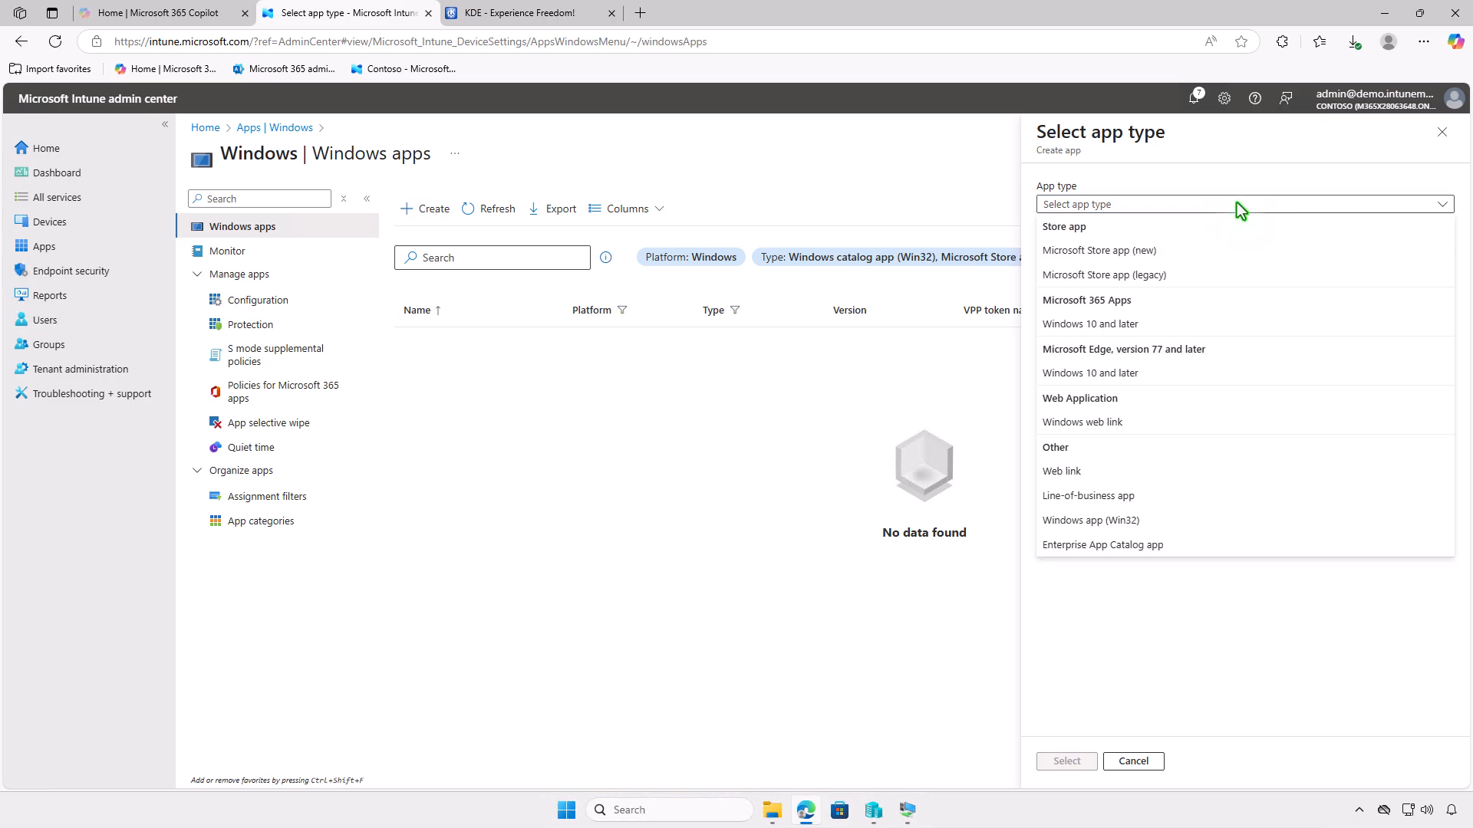
pyautogui.click(1232, 516)
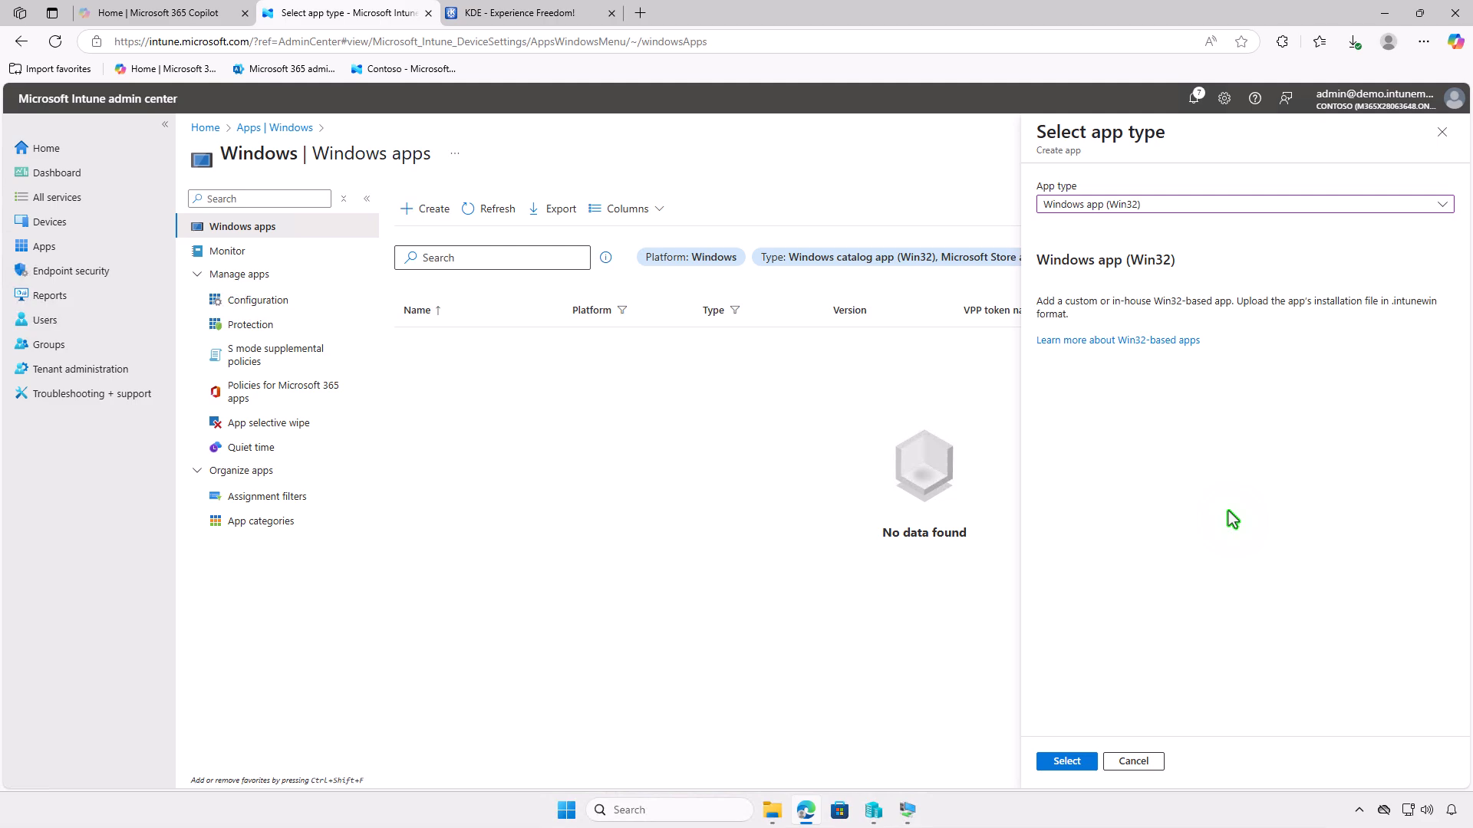
pyautogui.click(1074, 762)
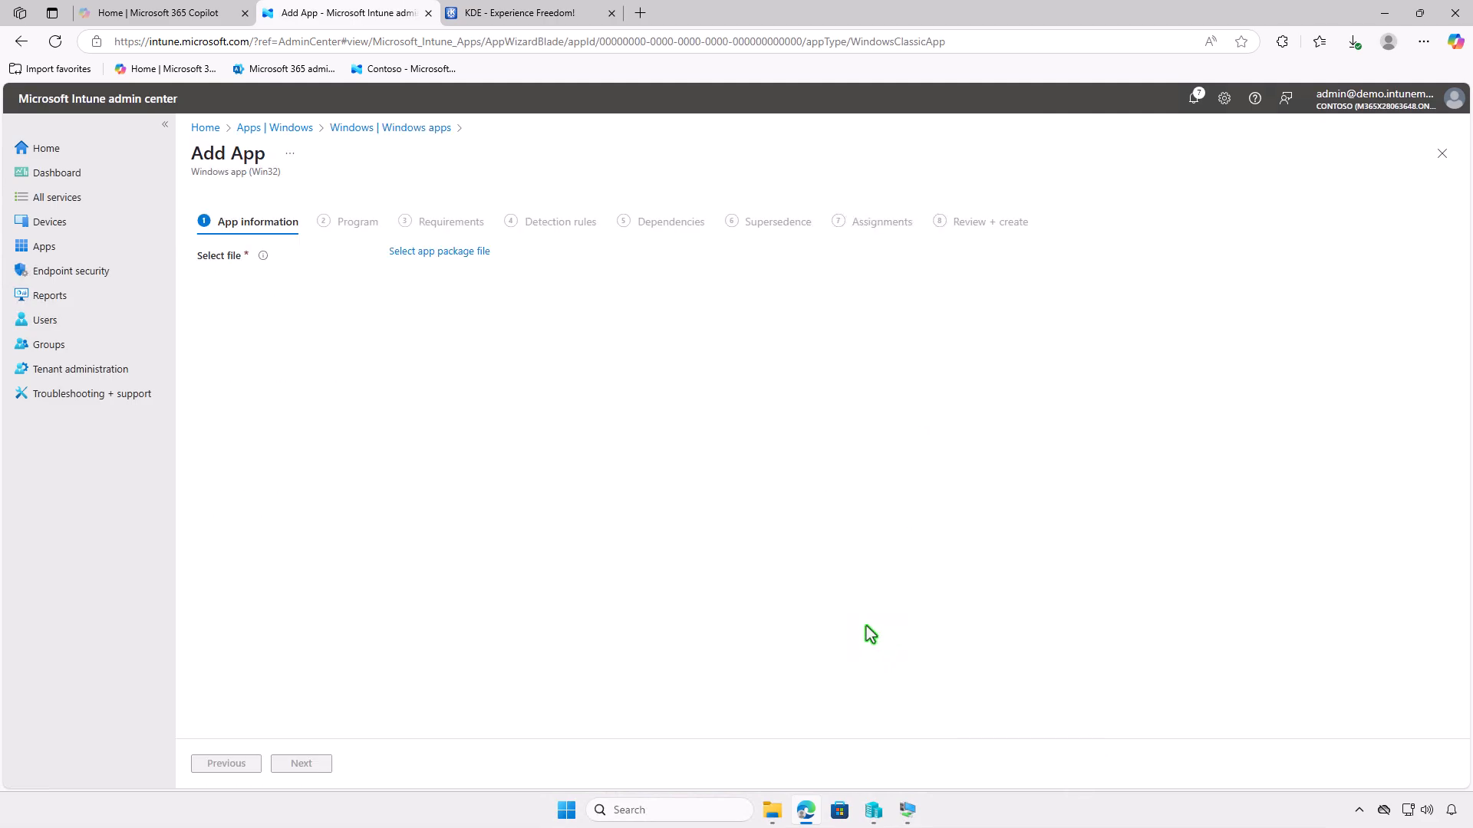
# Choose setup.intunewin from D:\Intune\Output as the app package file and confirm it.
pyautogui.click(470, 253)
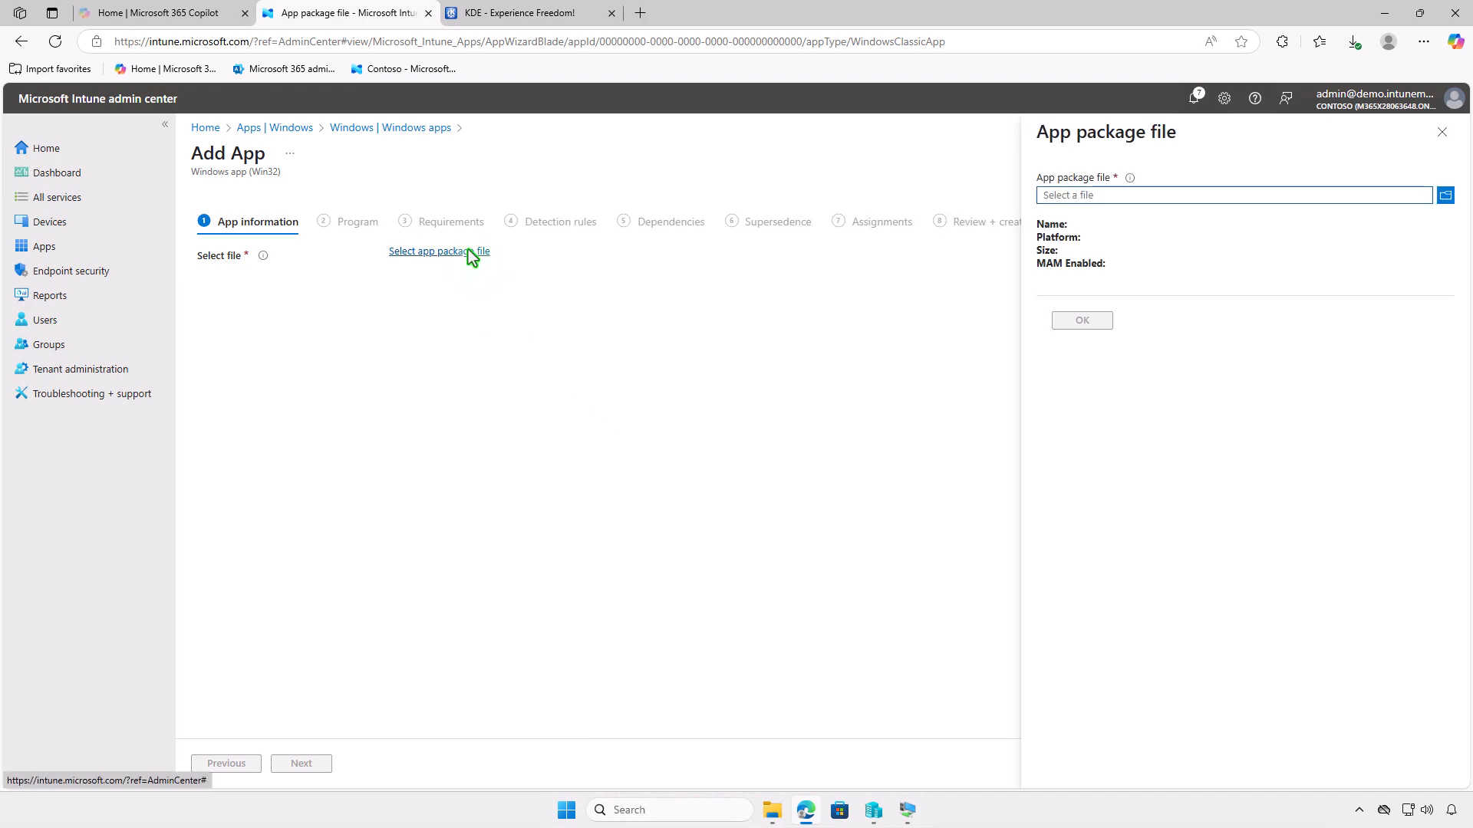
pyautogui.click(1104, 201)
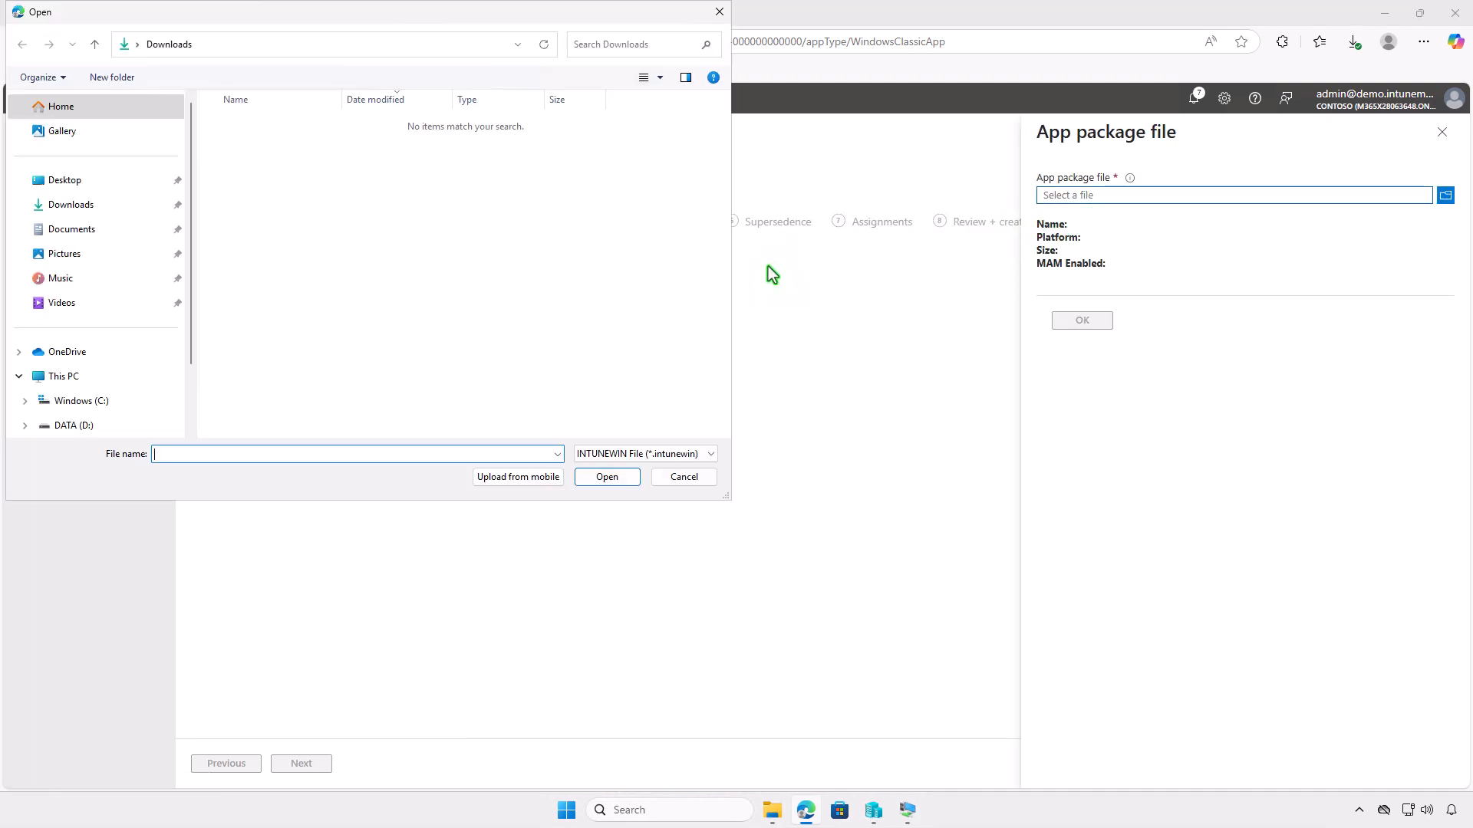
pyautogui.click(146, 384)
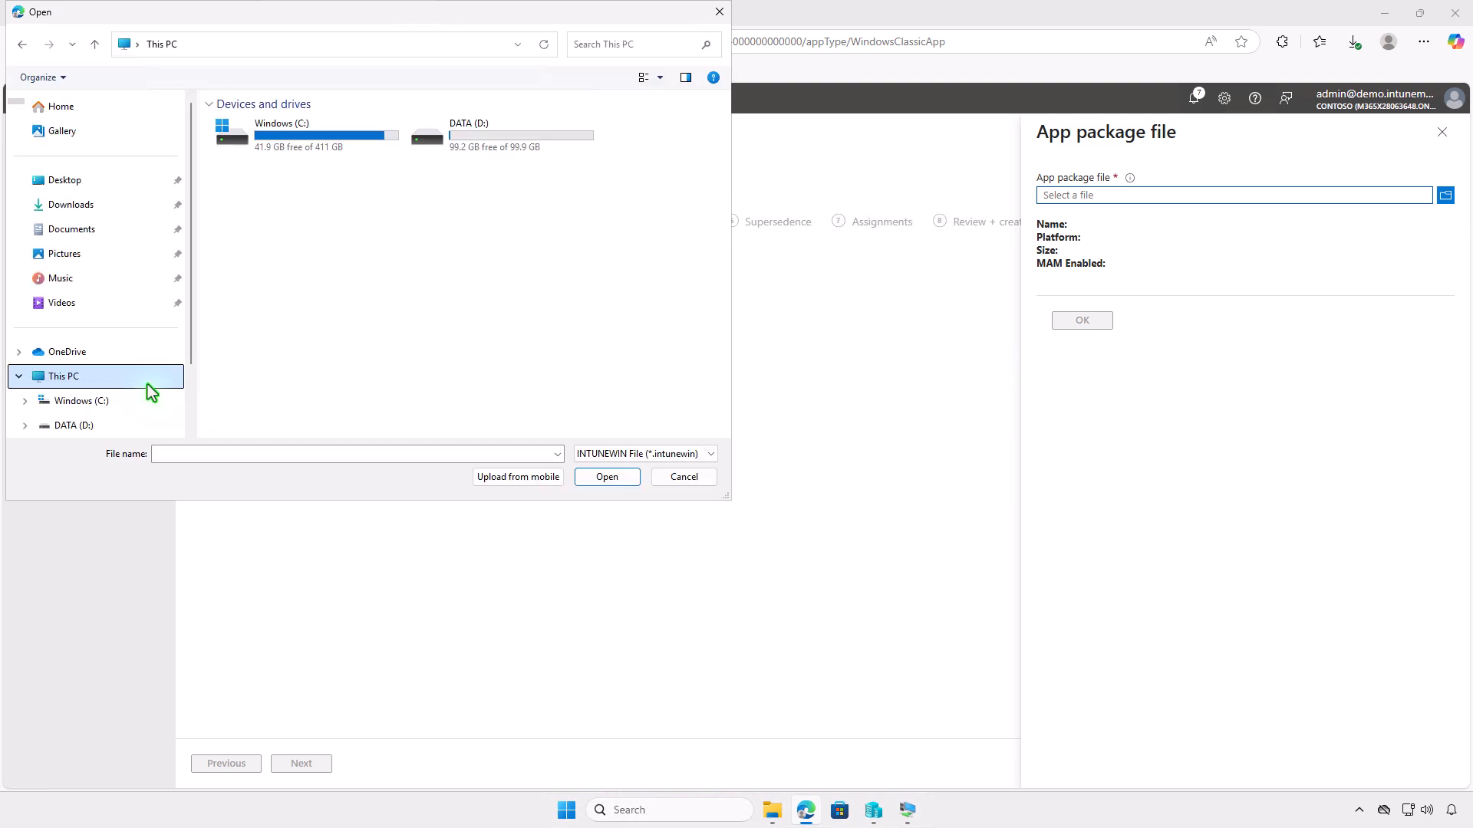
pyautogui.doubleClick(519, 147)
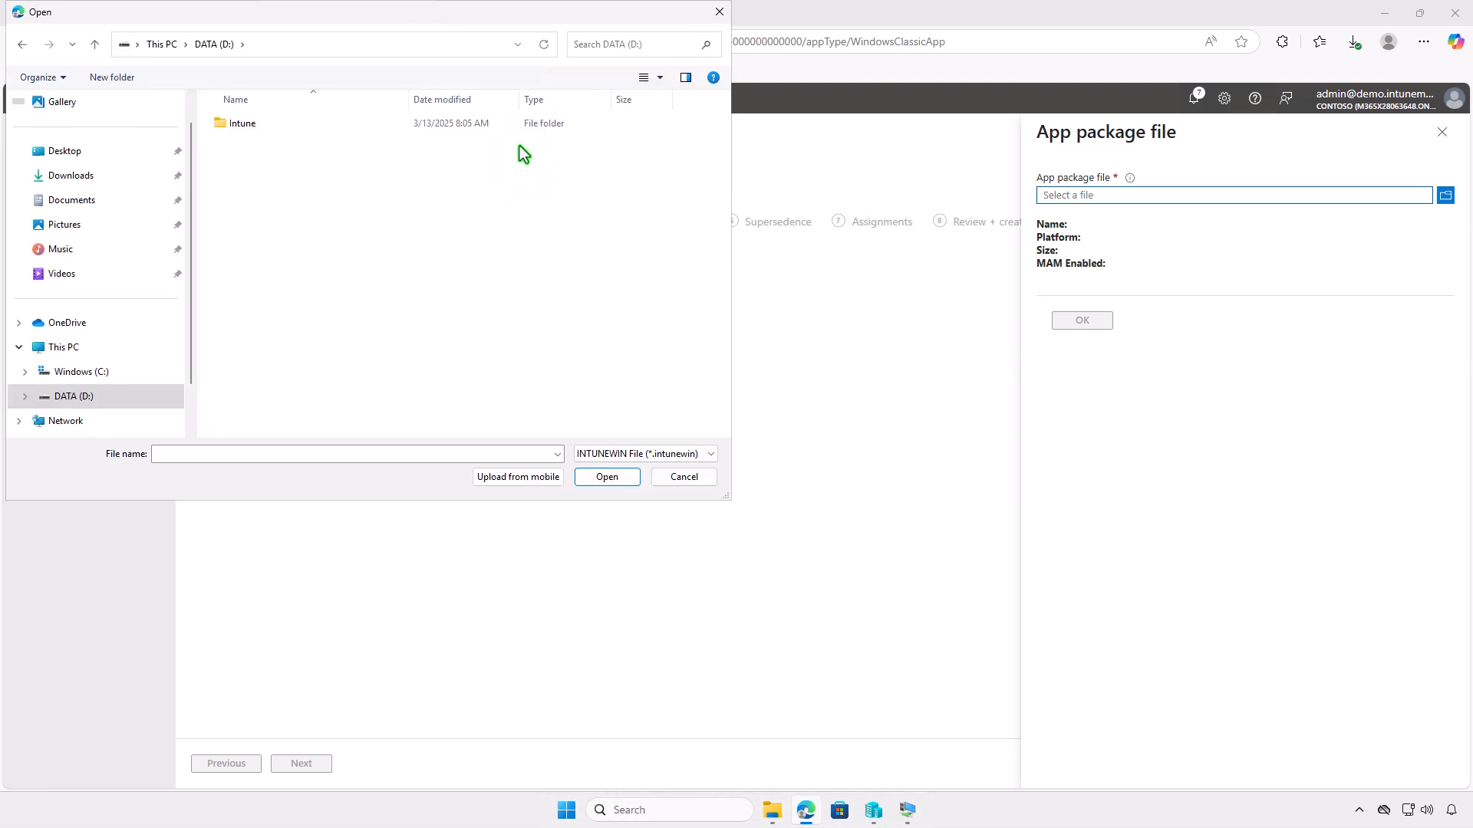
pyautogui.doubleClick(362, 126)
pyautogui.doubleClick(328, 144)
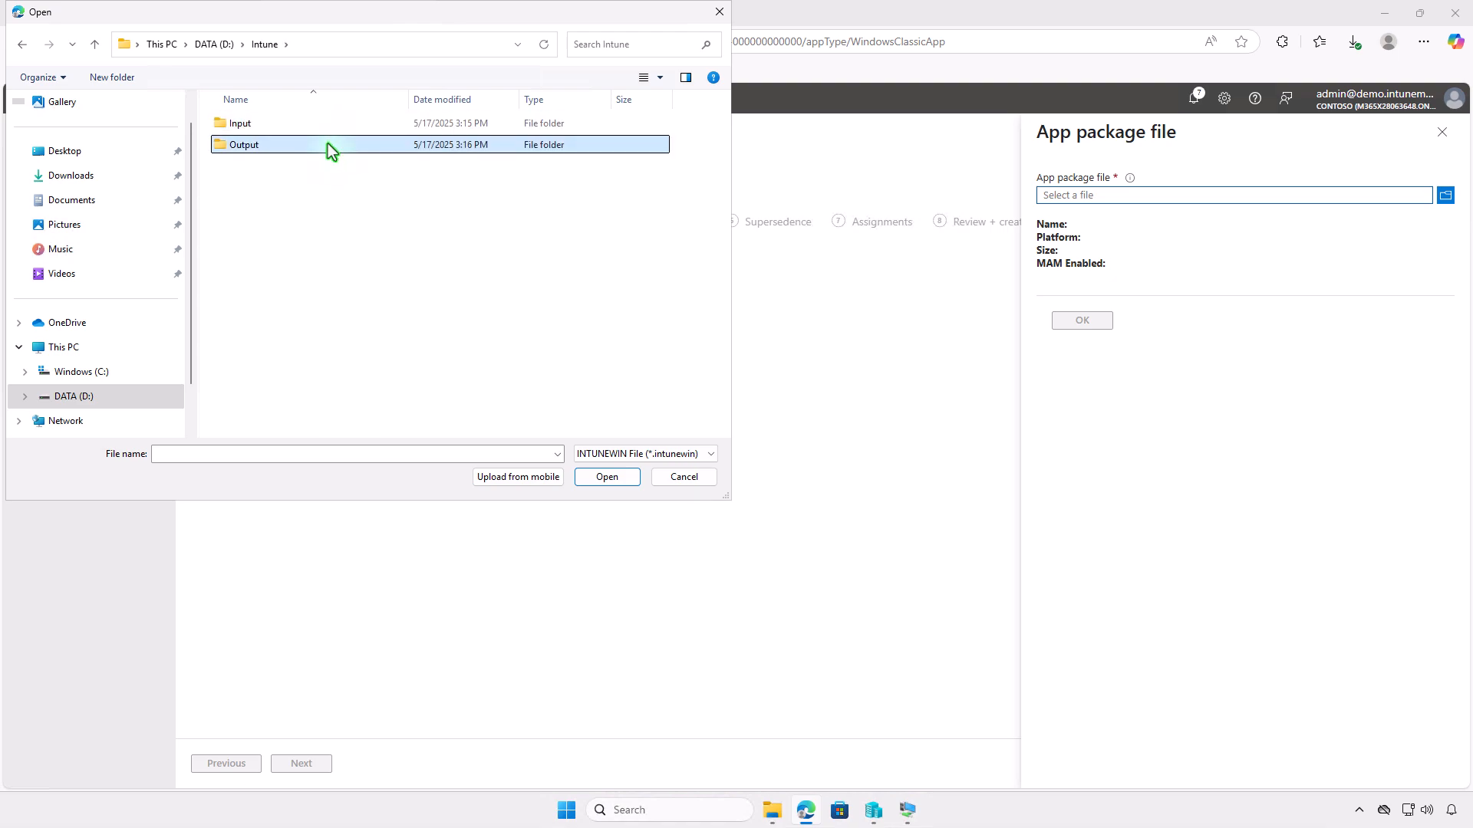
pyautogui.click(328, 127)
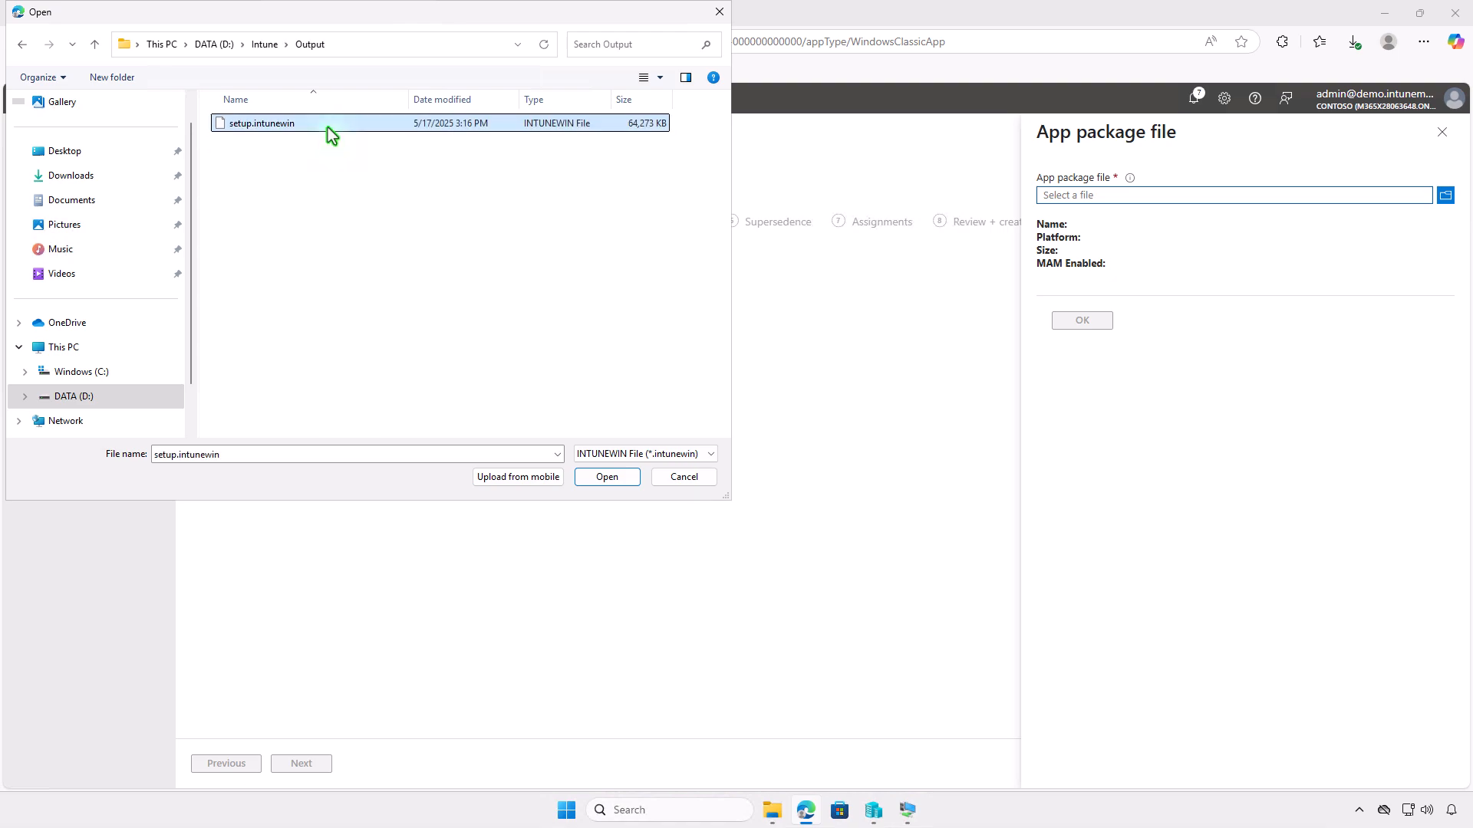
pyautogui.click(605, 475)
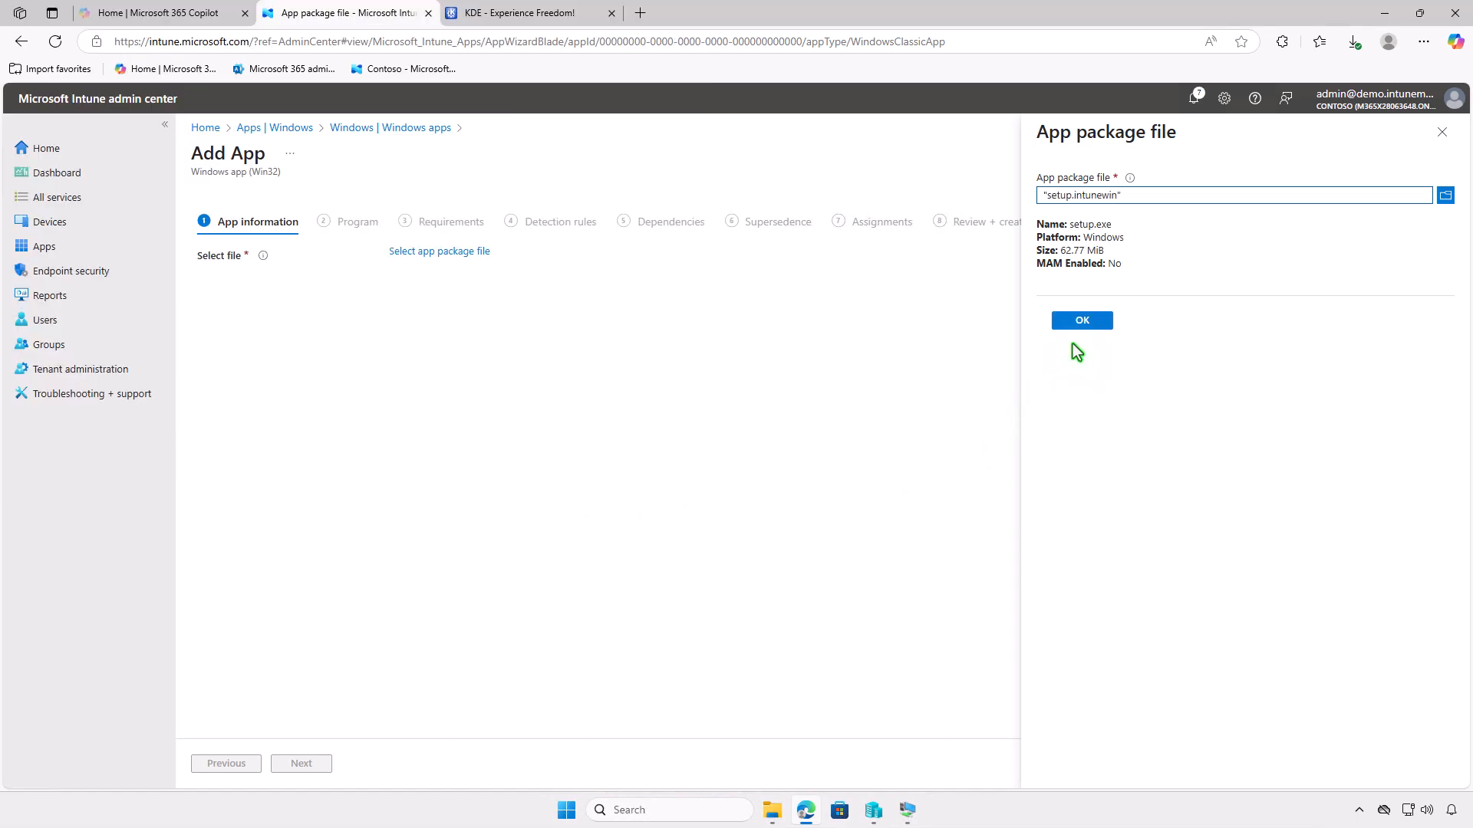
pyautogui.click(1077, 322)
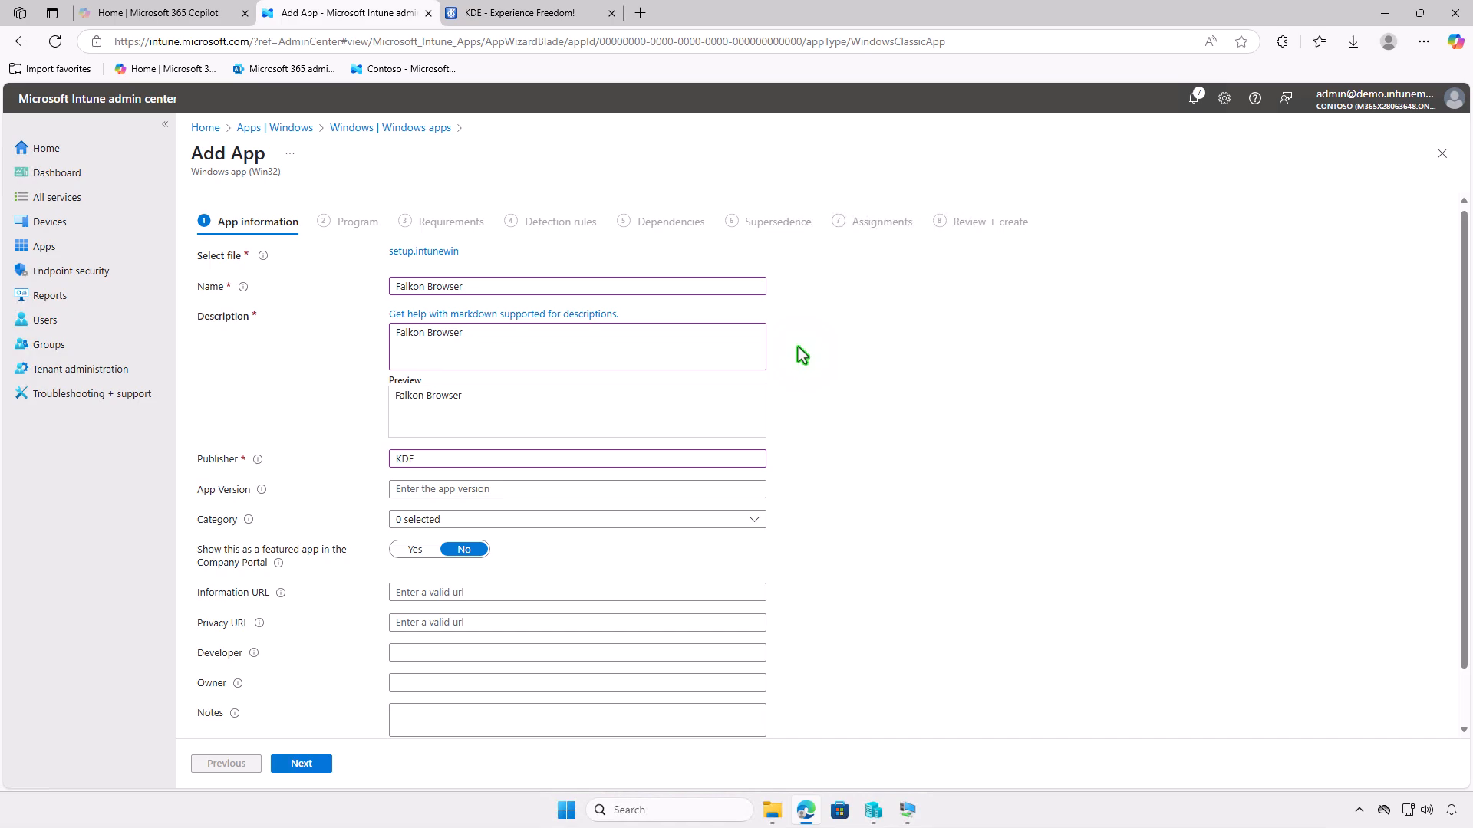
# Set Breezeicons-apps-48-falkon.svg.png from Downloads as the app's logo and continue to the Program settings.
pyautogui.scroll(-1, 798, 347)
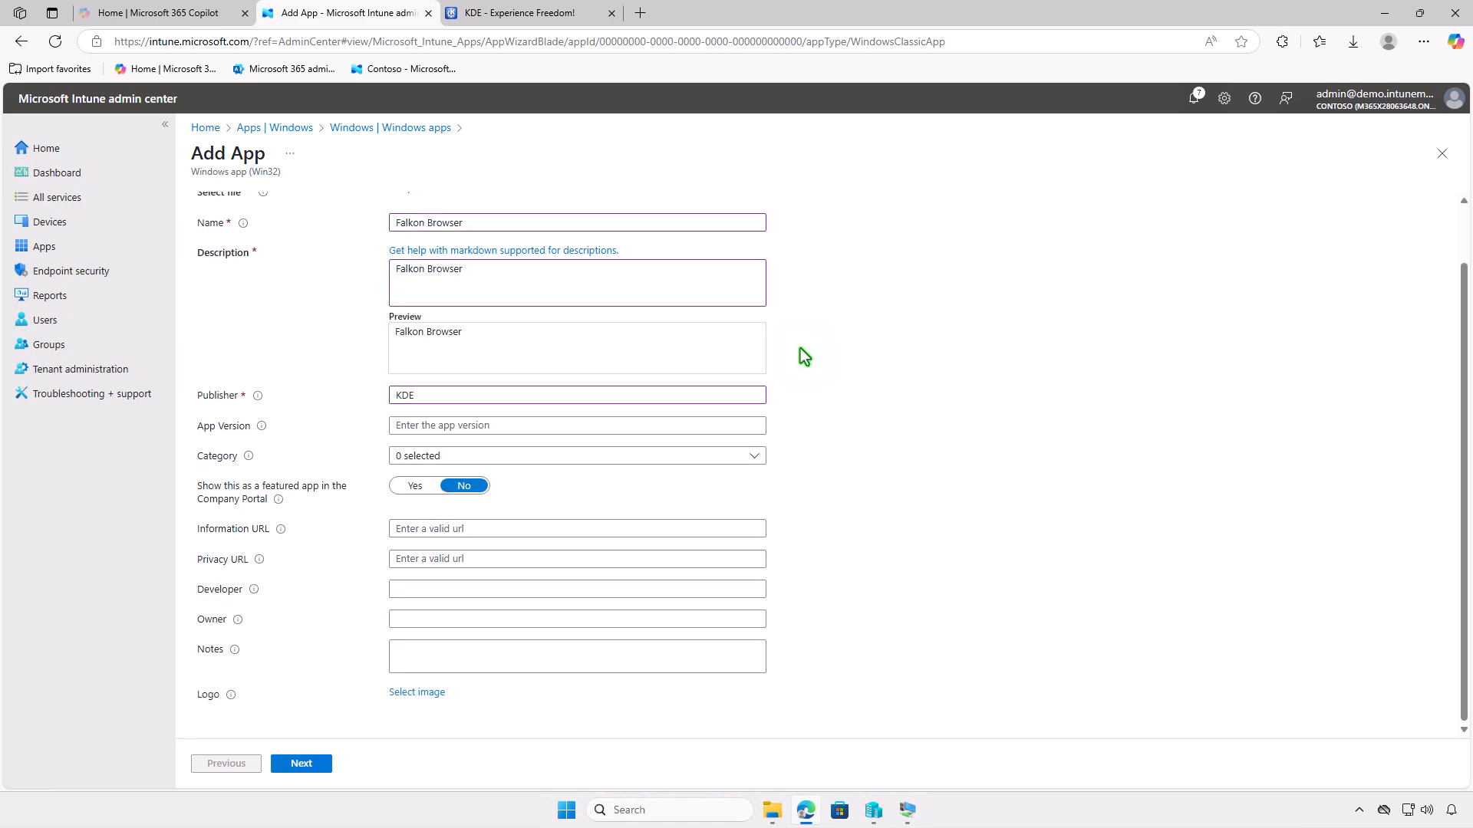
pyautogui.click(433, 692)
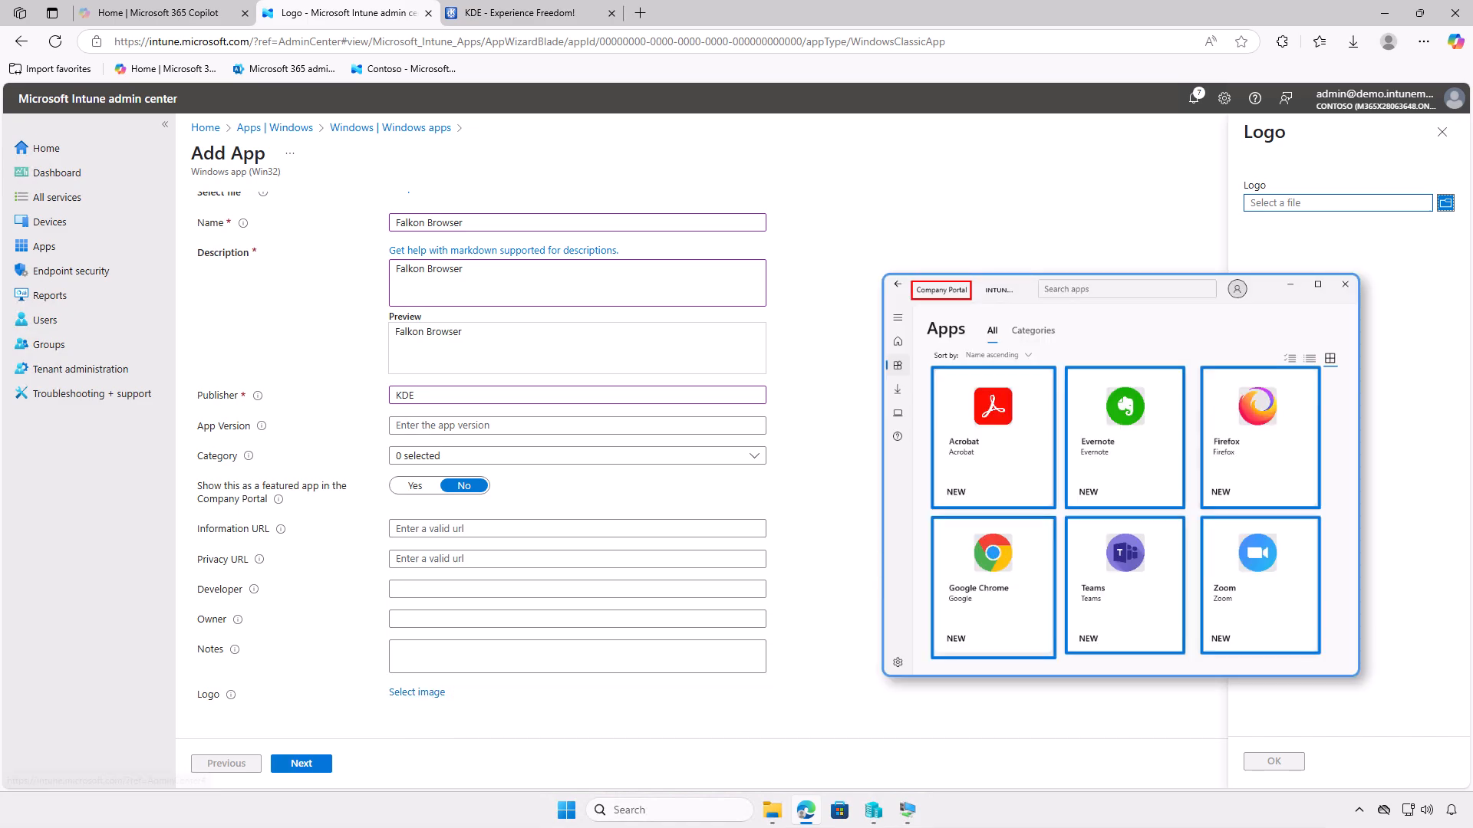
pyautogui.click(1373, 206)
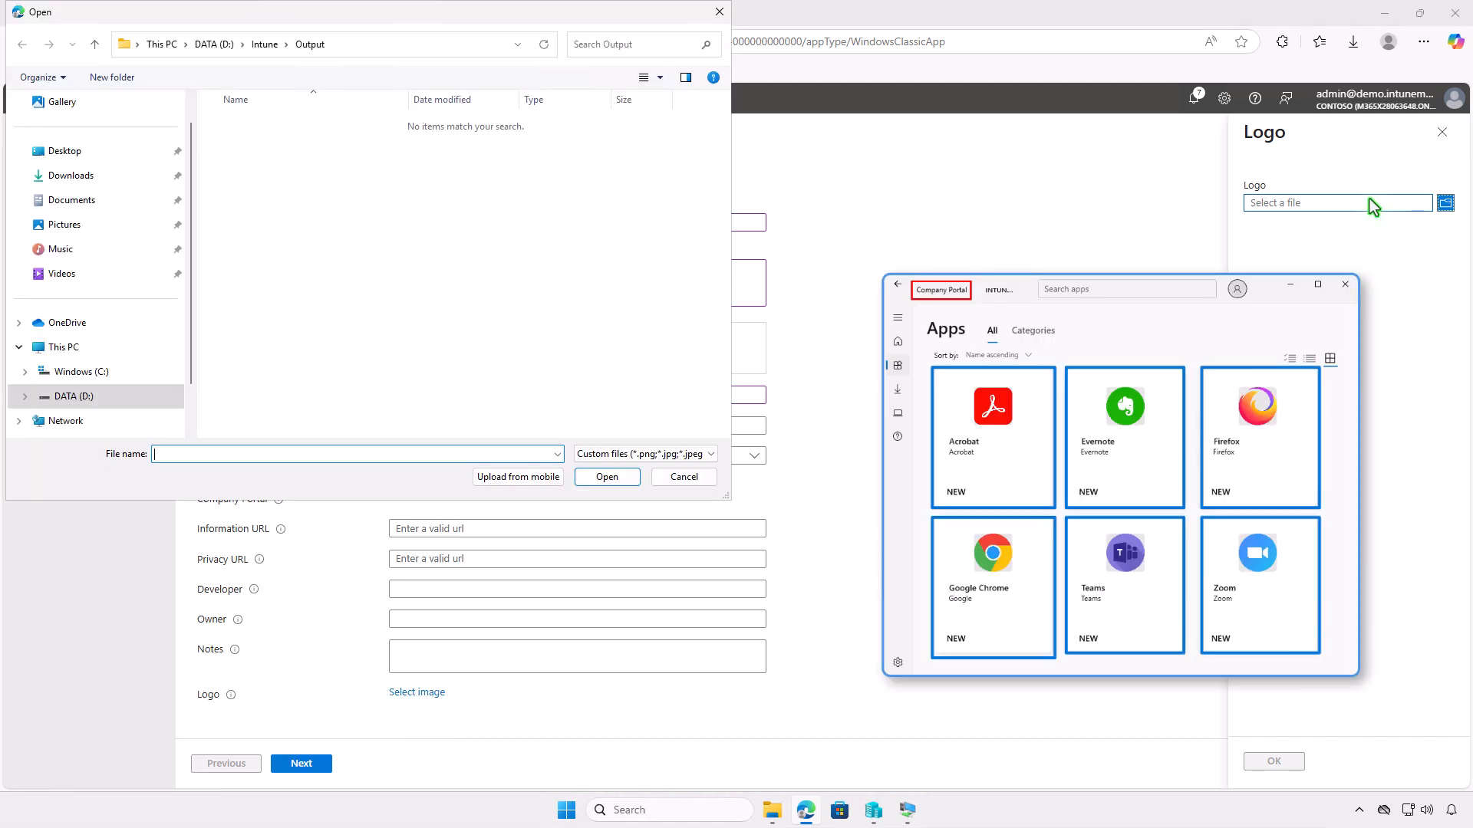
pyautogui.click(121, 187)
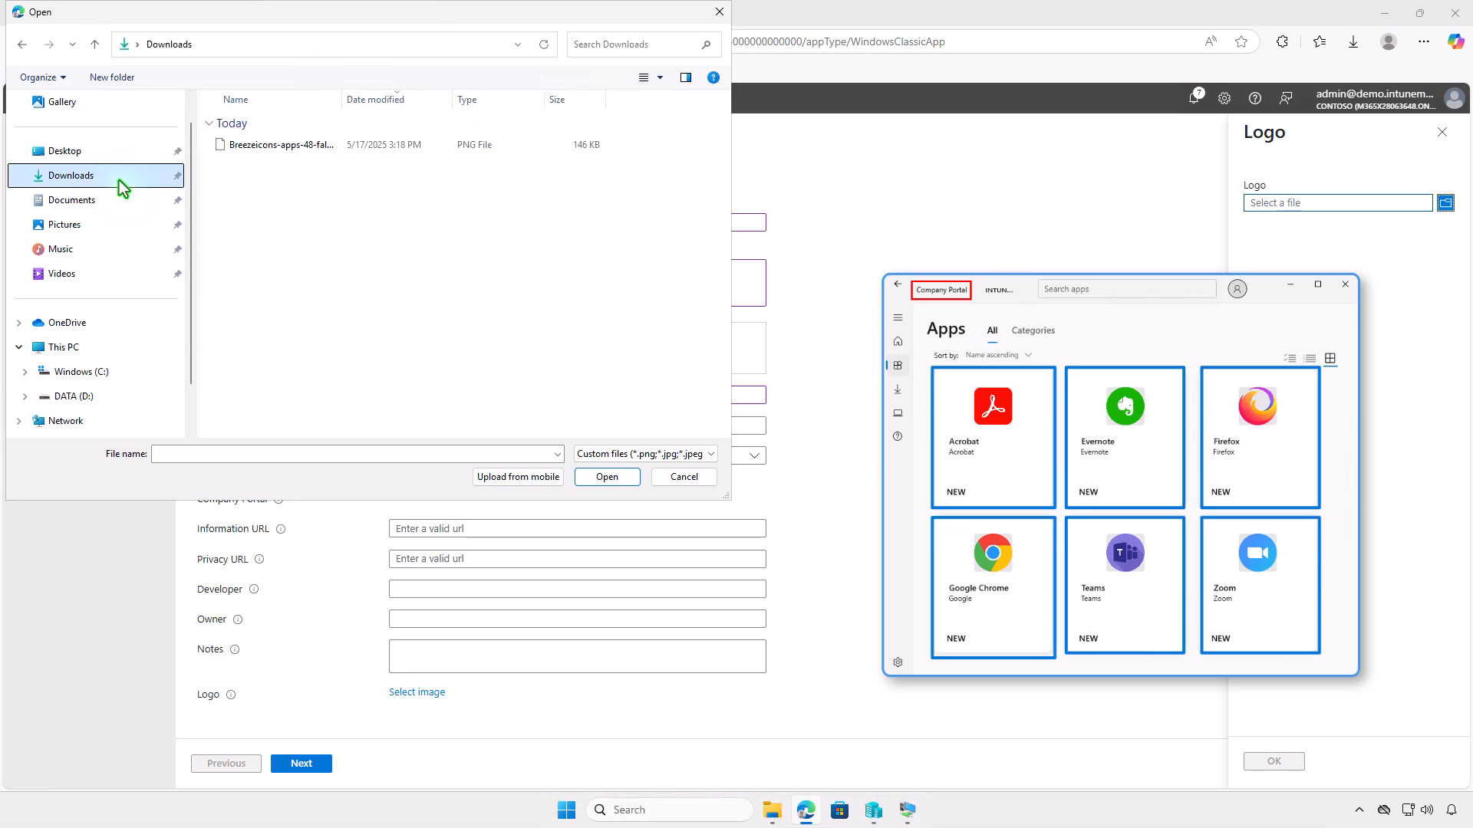
pyautogui.click(330, 144)
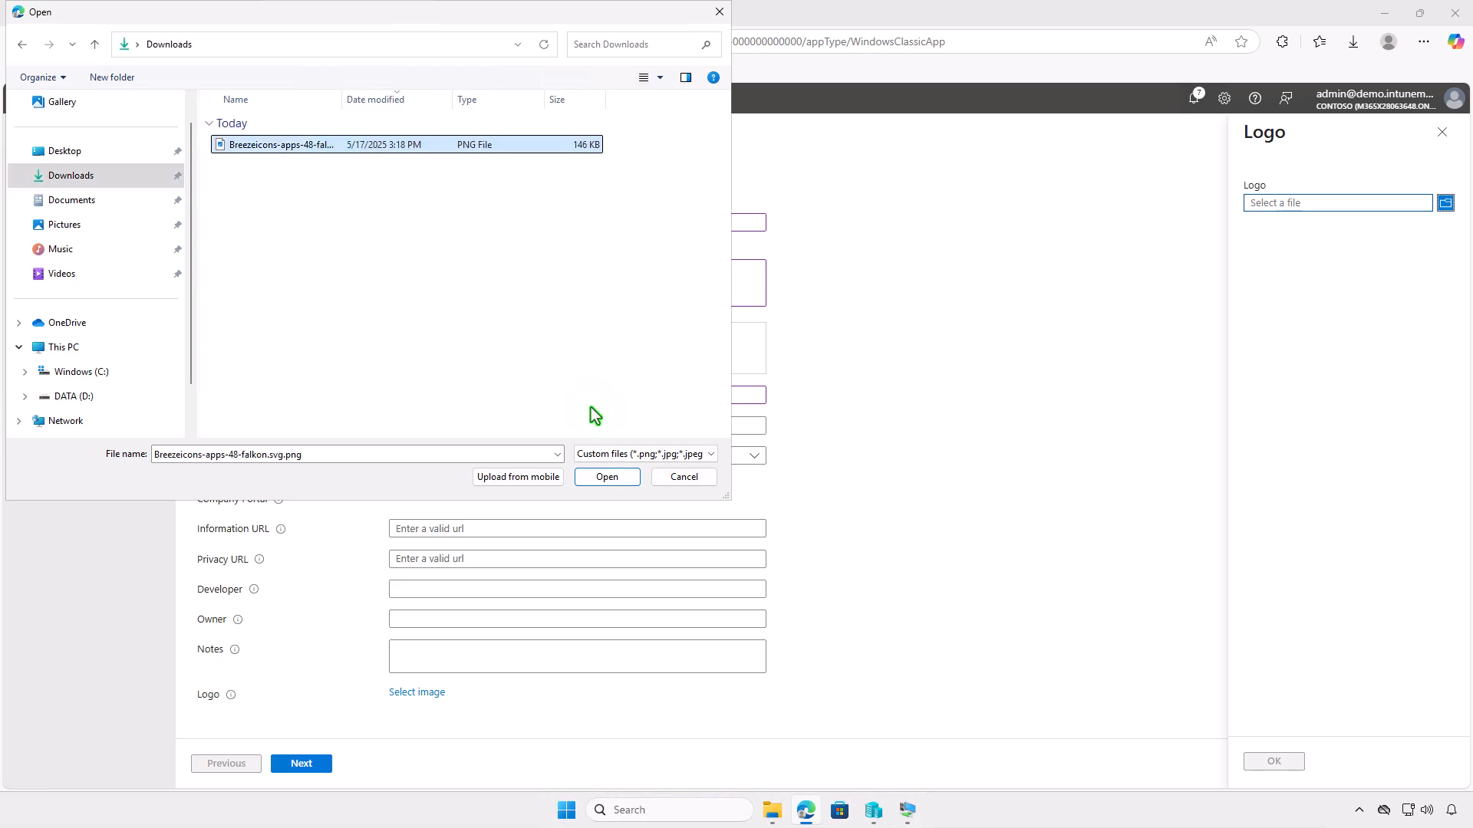
pyautogui.click(606, 476)
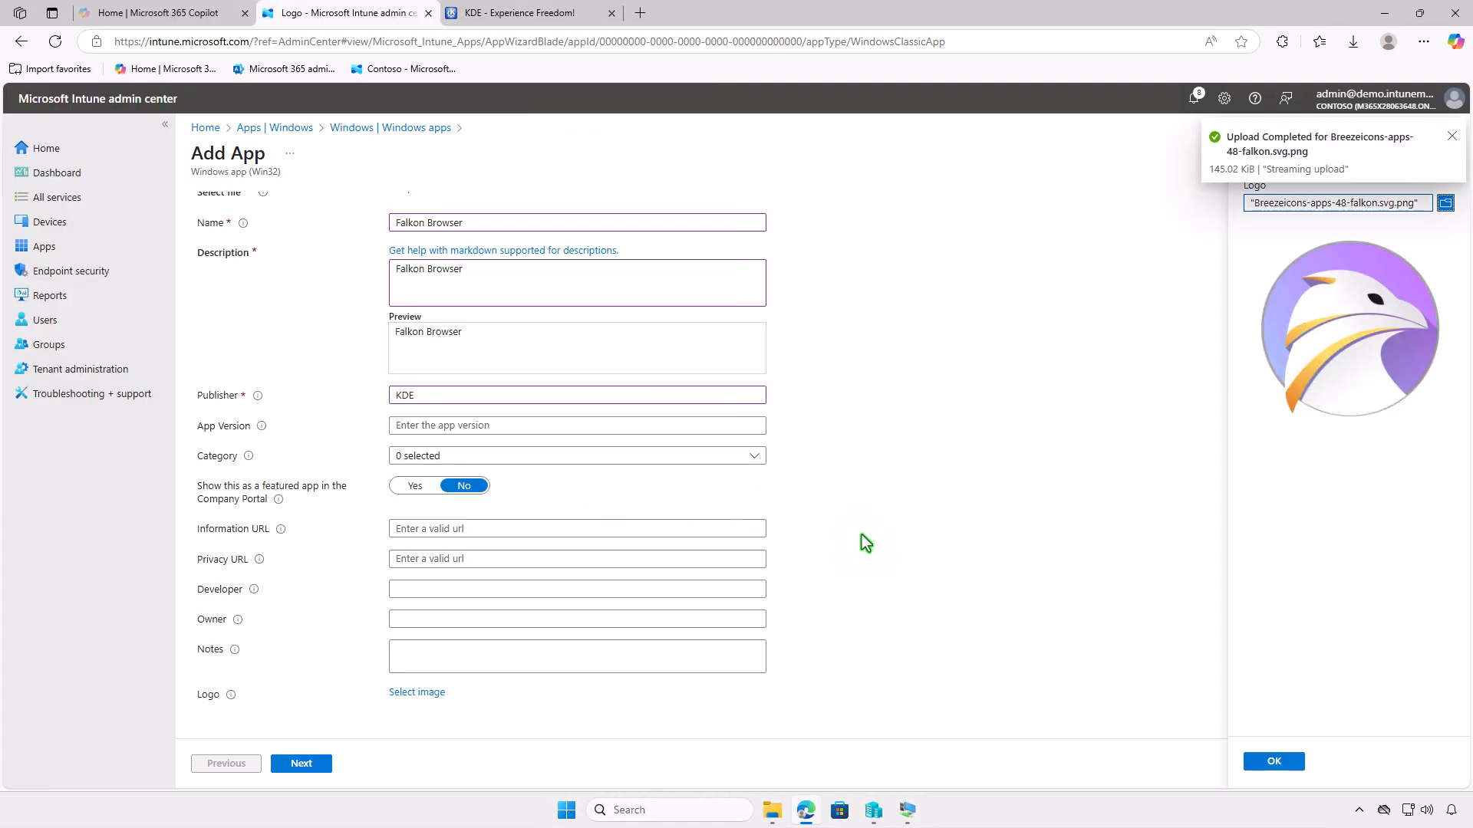
pyautogui.click(1272, 761)
pyautogui.scroll(-2, 923, 678)
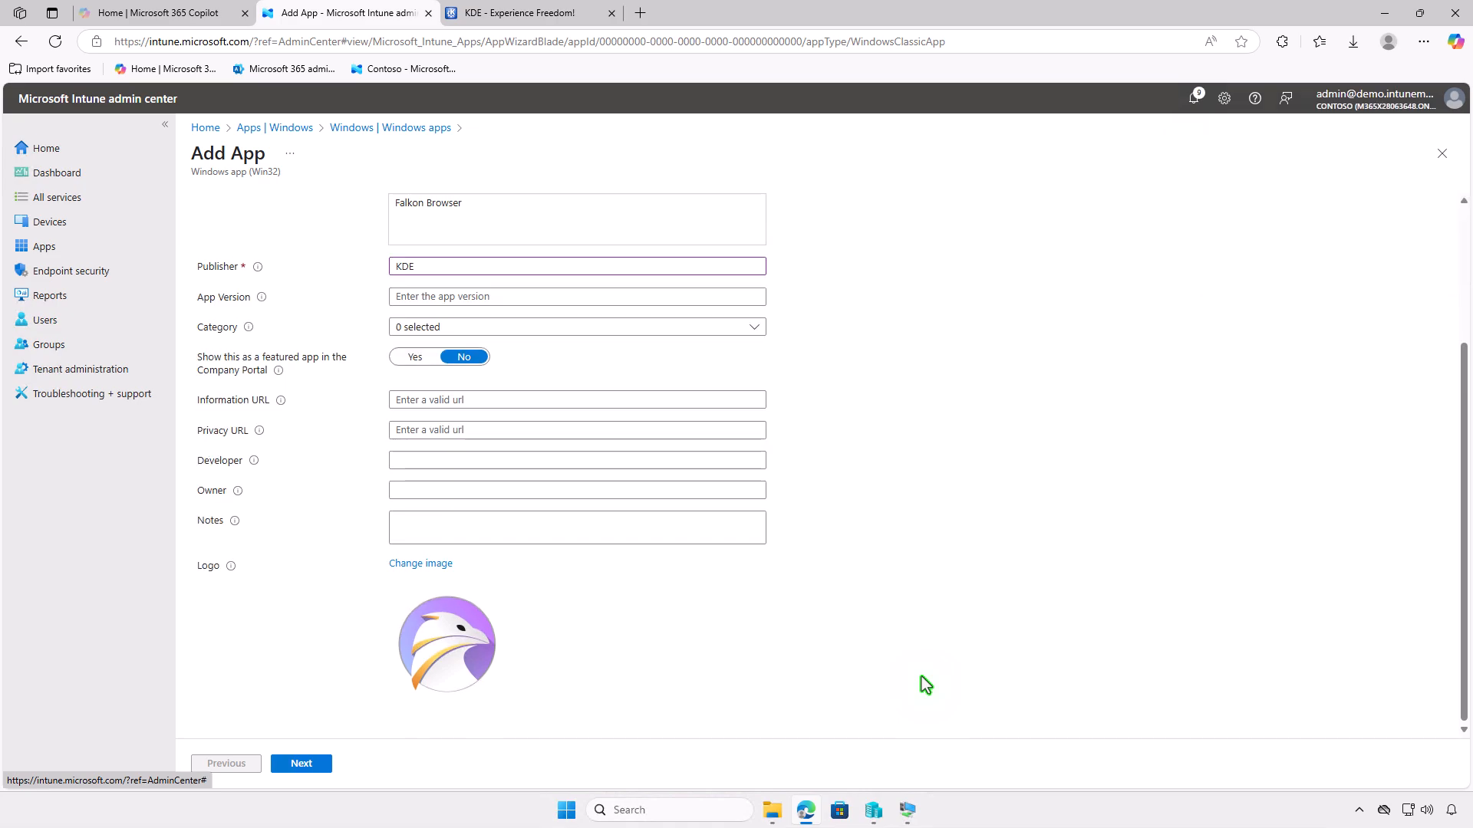
pyautogui.click(313, 766)
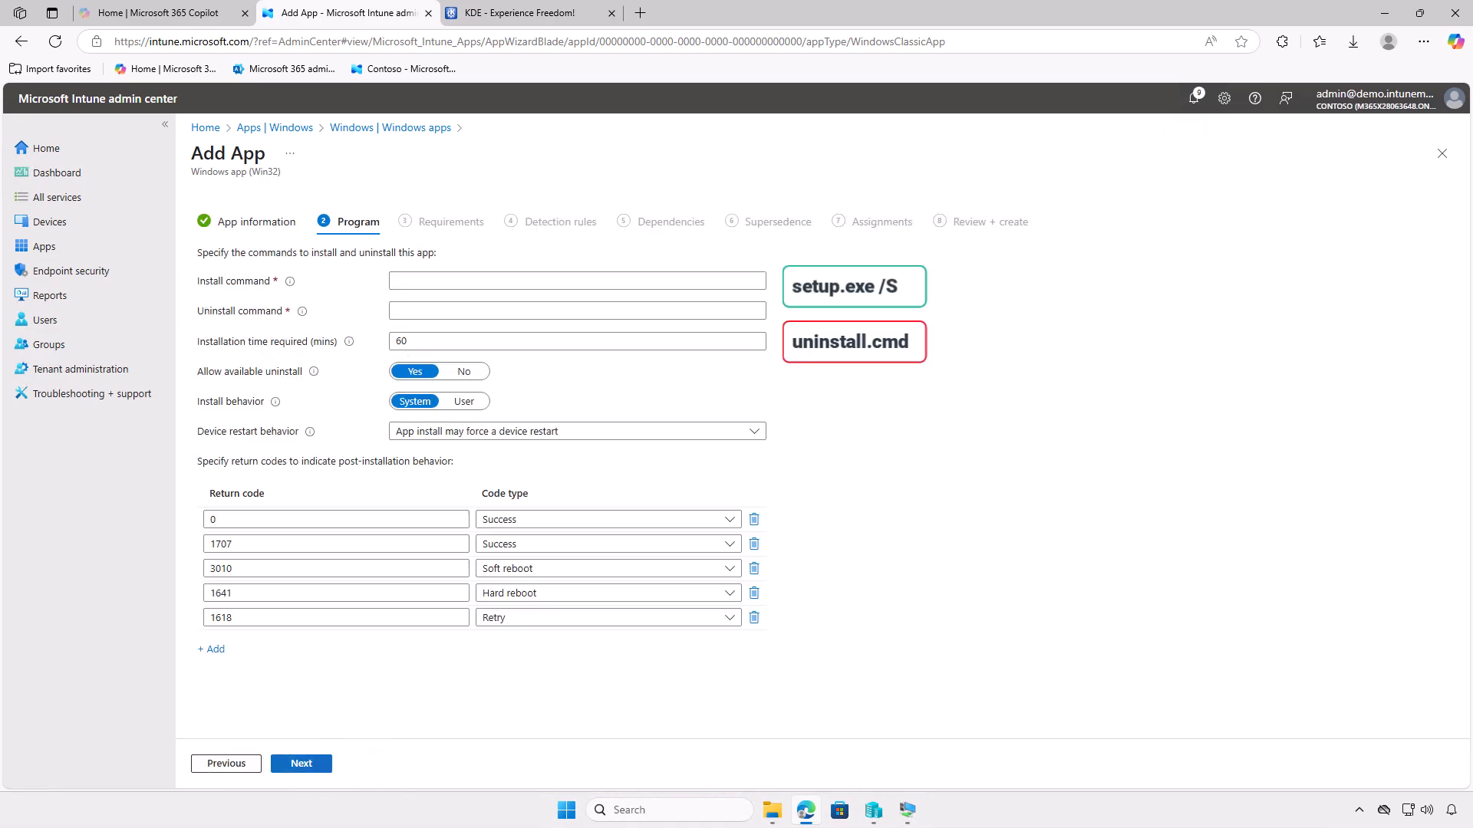
# Enter setup.exe /S as the install command and uninstall.cmd as the uninstall command, and continue to the requirements.
pyautogui.write('setup.exe /S')
pyautogui.press('Tab')
pyautogui.write('uninstall.cmd')
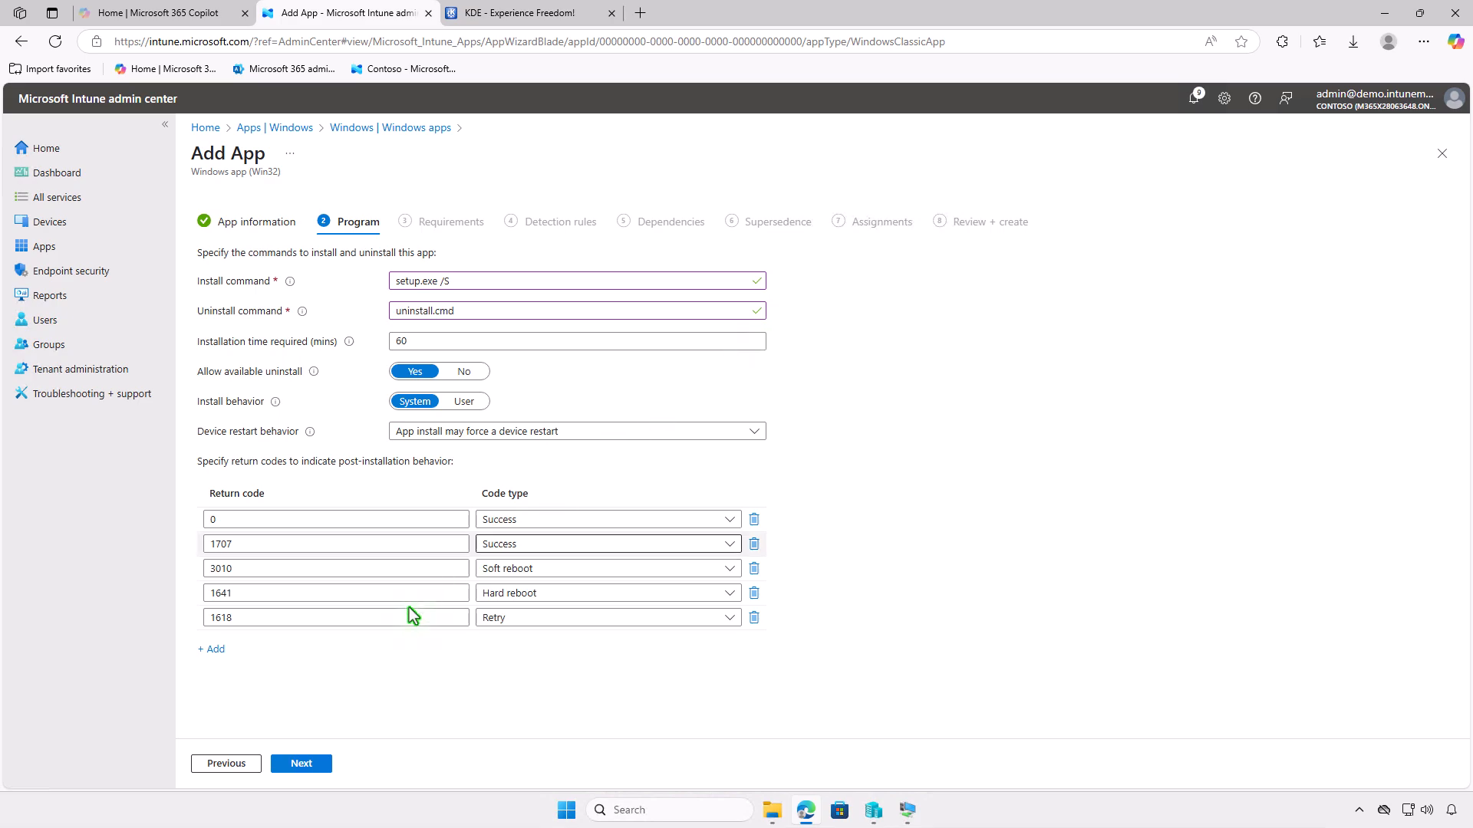
pyautogui.click(300, 765)
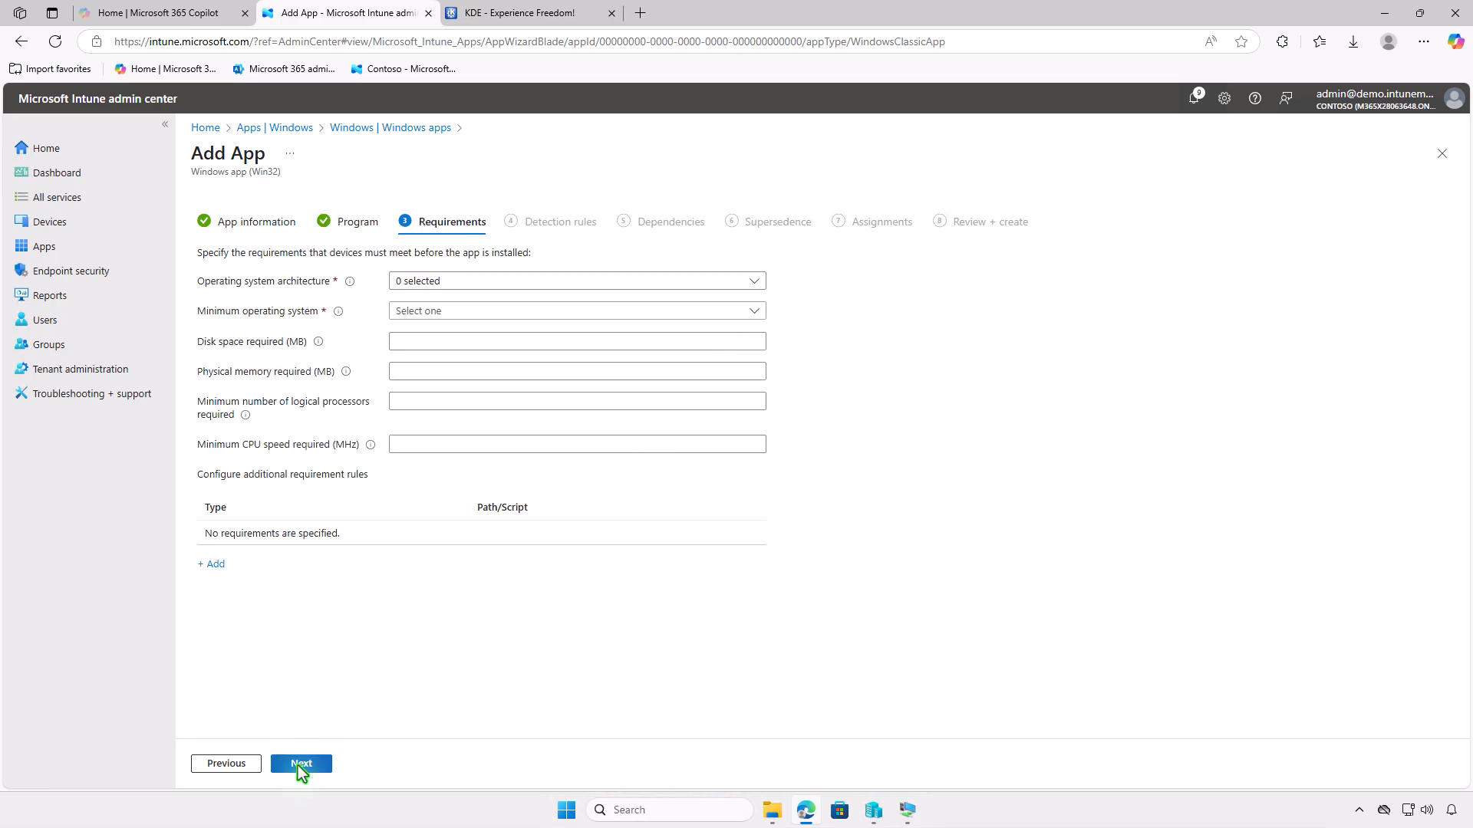
# Require a 64-bit operating system architecture and Windows 10 1607 as the minimum operating system, and continue to the detection rules.
pyautogui.click(586, 281)
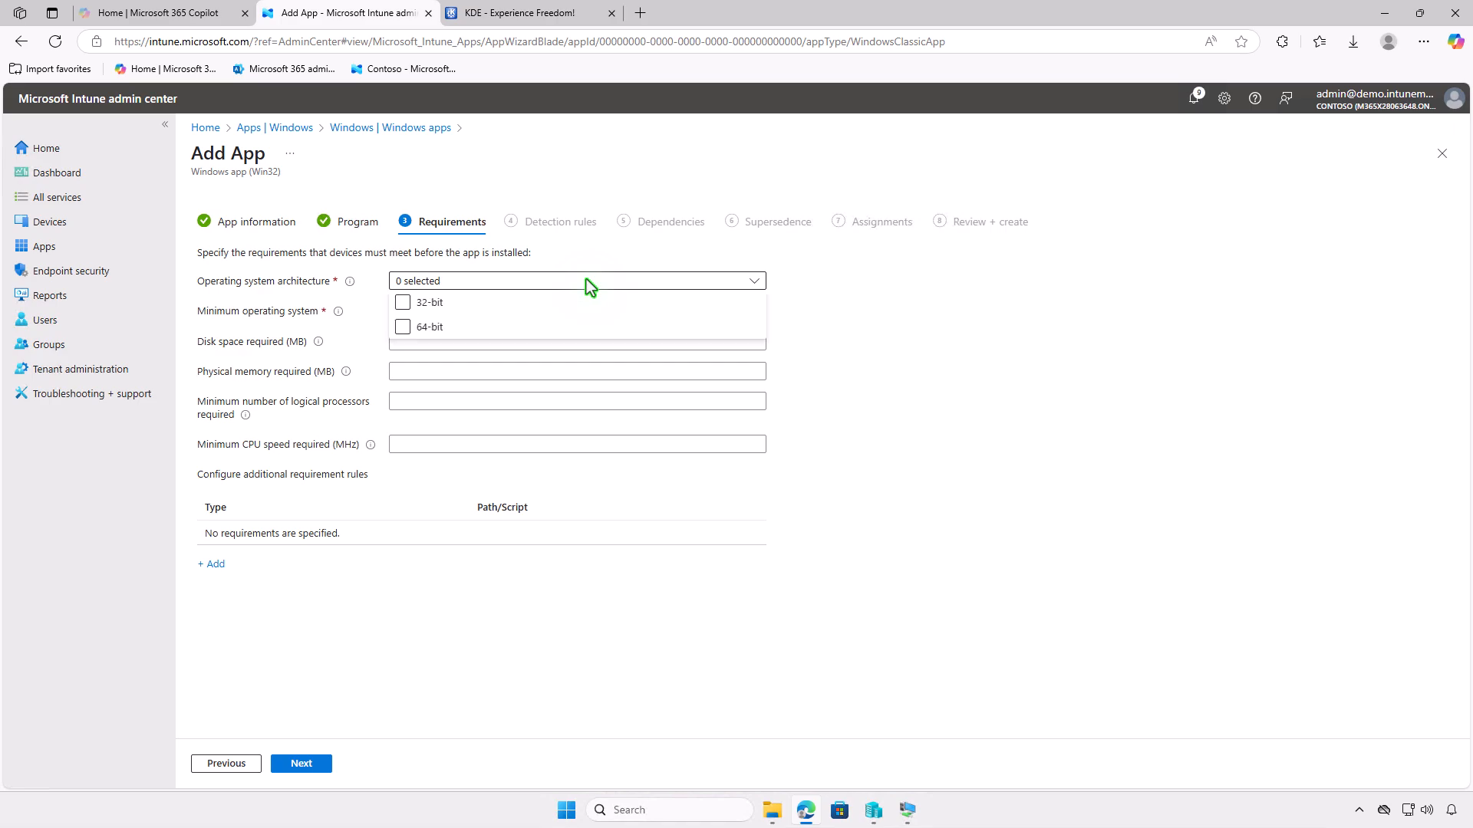
pyautogui.click(466, 329)
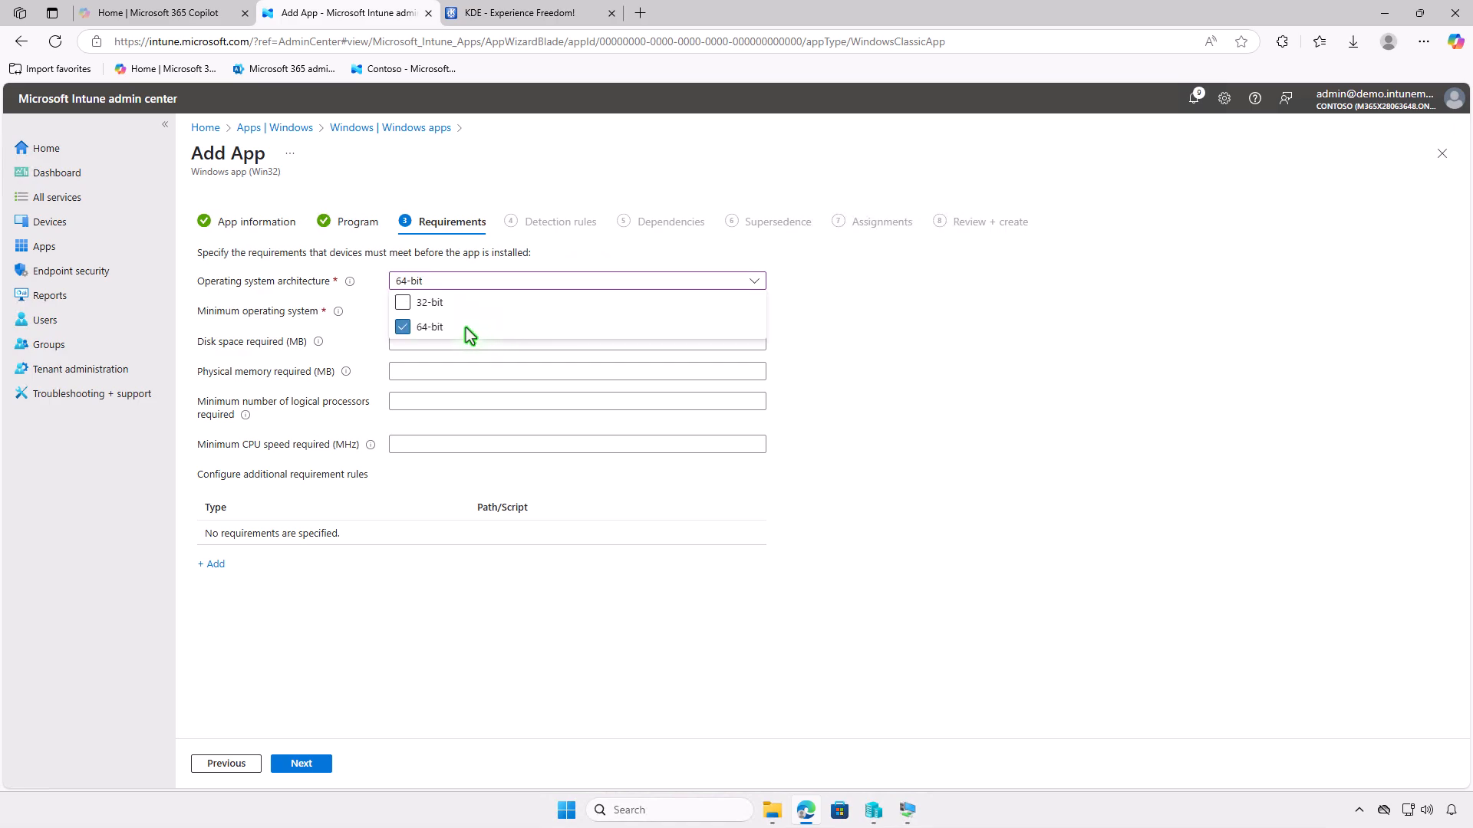
pyautogui.click(345, 320)
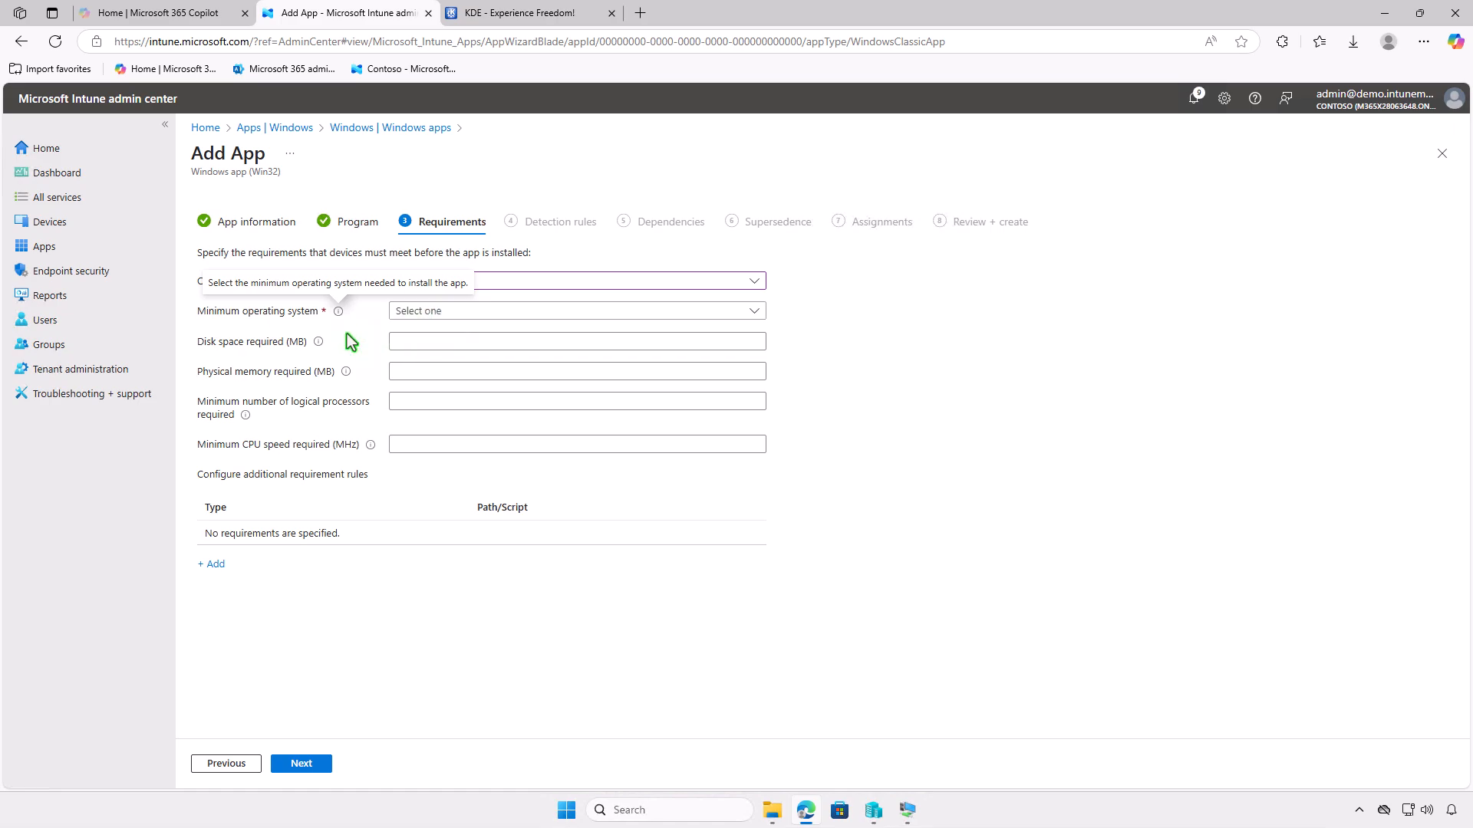
pyautogui.click(488, 311)
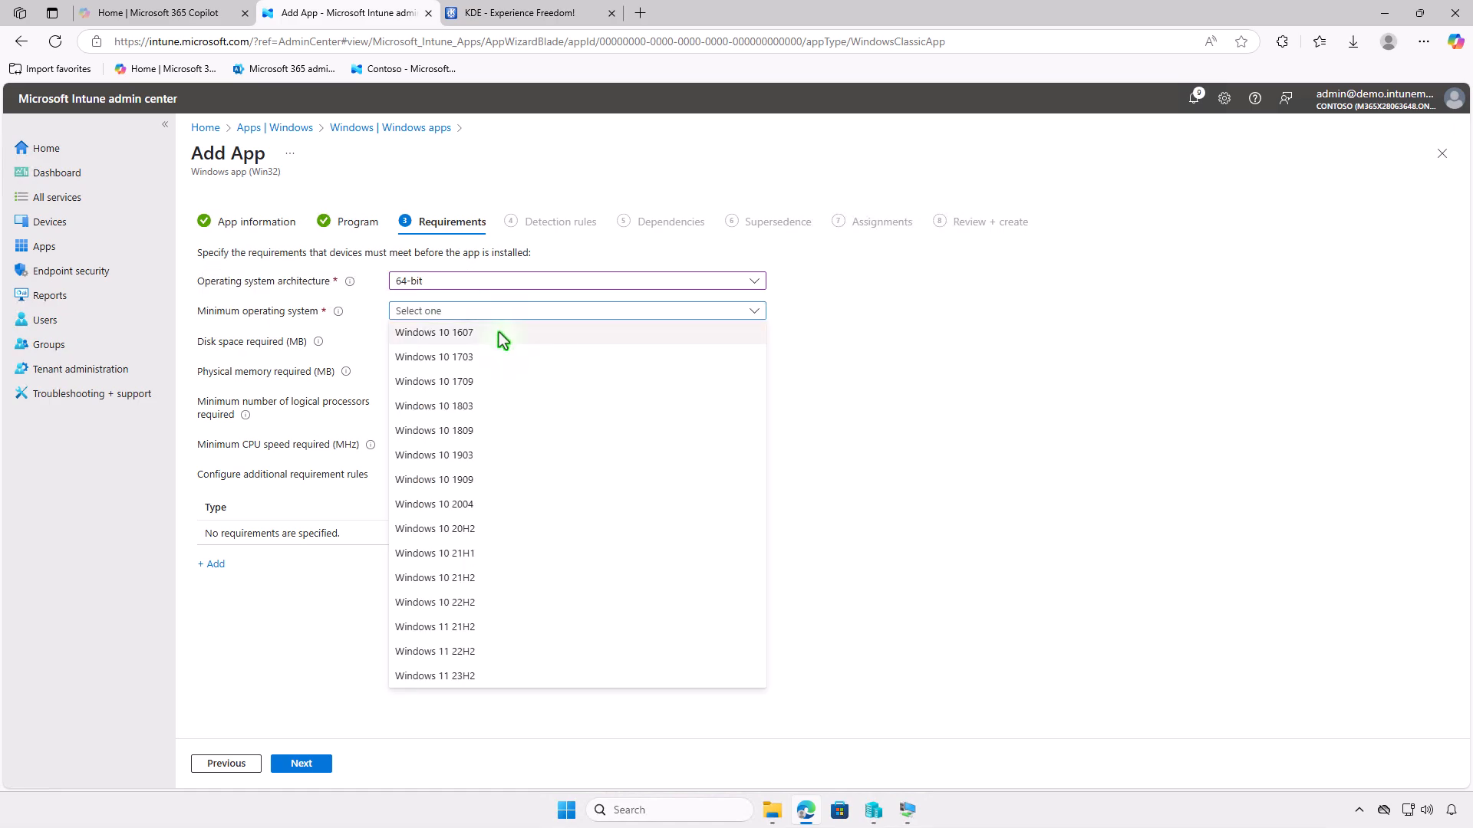
pyautogui.click(499, 333)
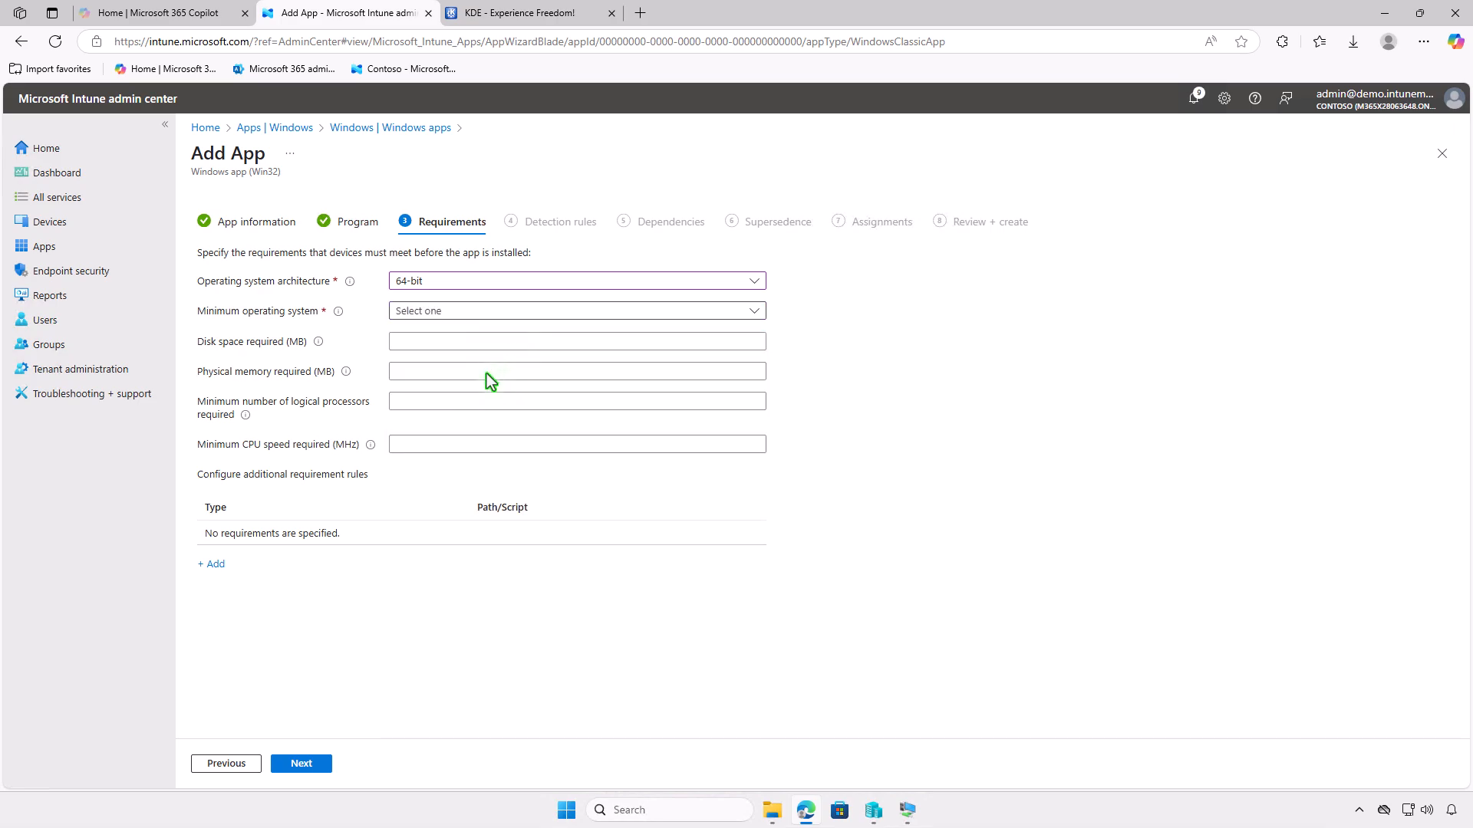
pyautogui.click(324, 762)
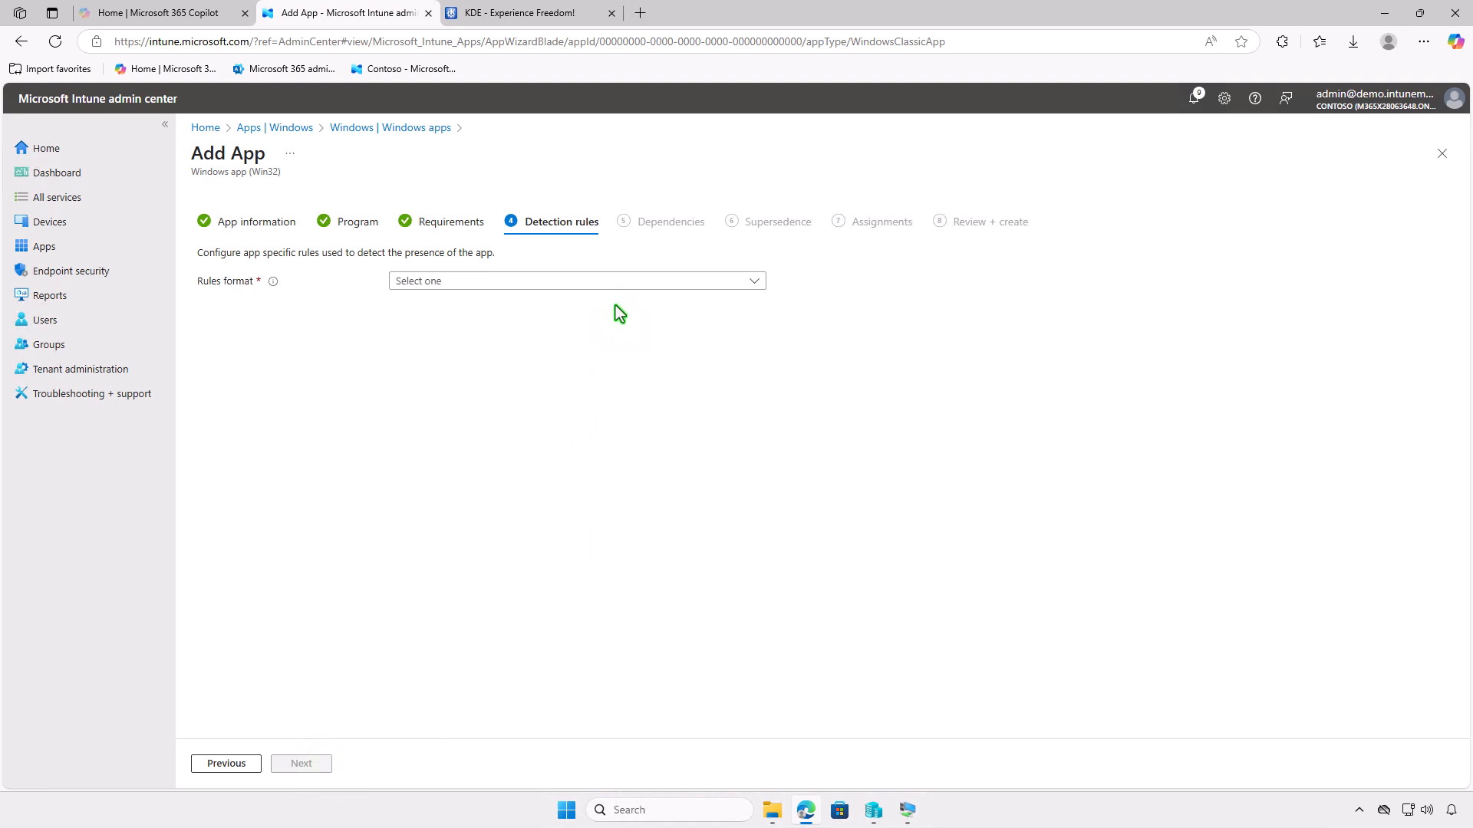
# Manually configure a File detection rule with path %ProgramFiles%\Falkon, file falkon.exe and detection method File or folder exists.
pyautogui.click(614, 280)
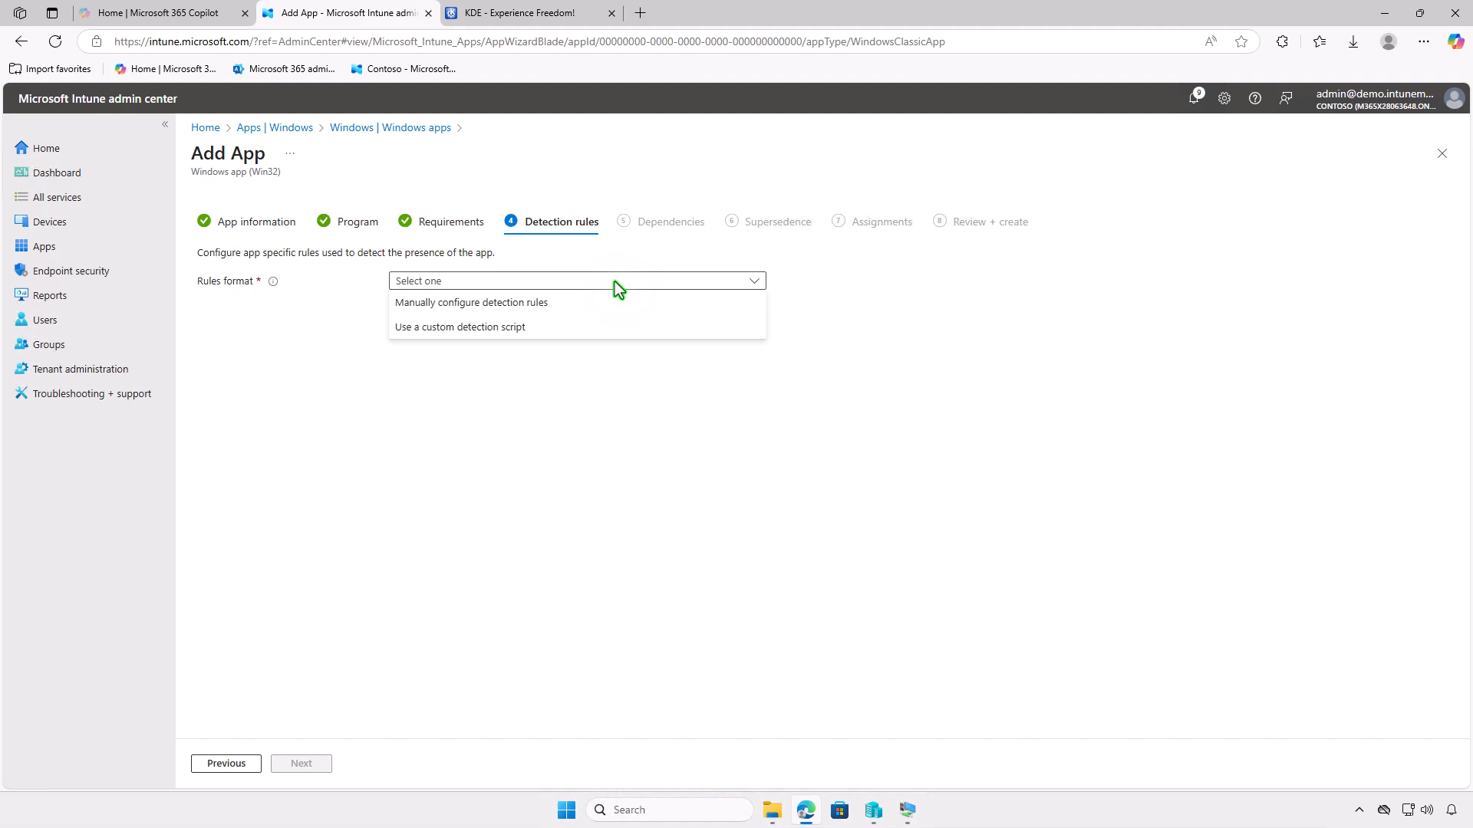
pyautogui.click(613, 301)
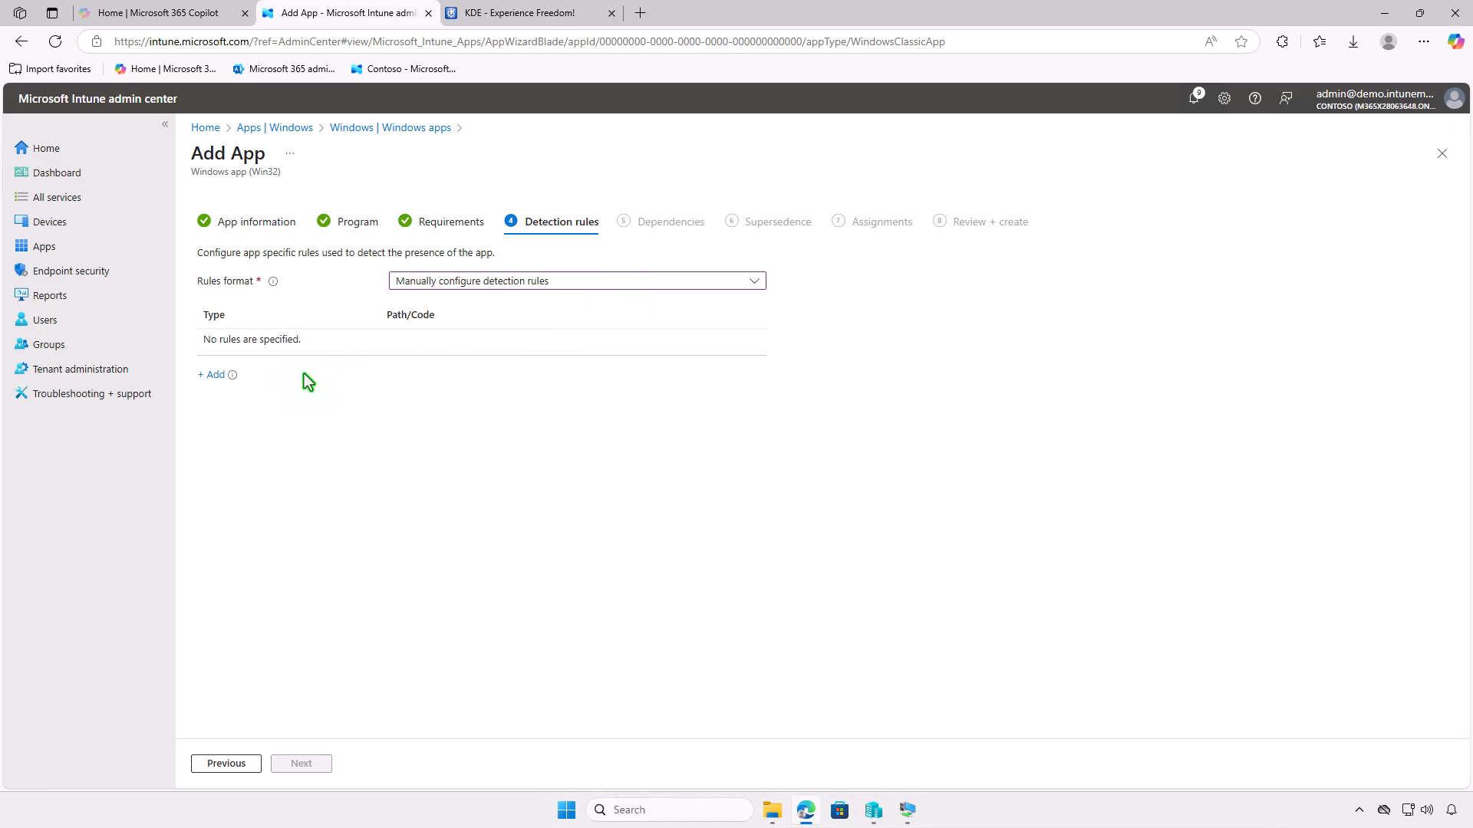
pyautogui.click(219, 376)
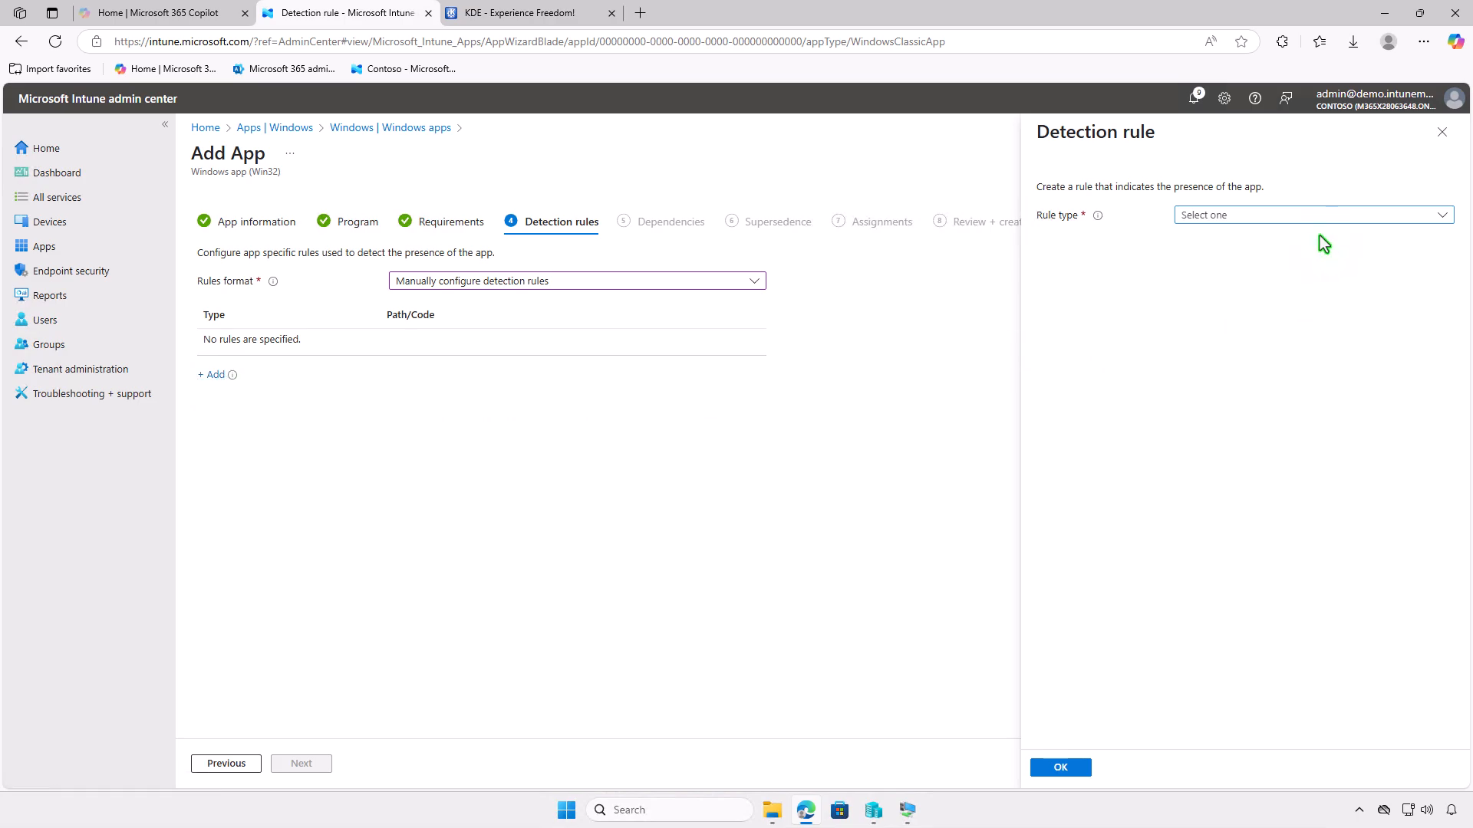
pyautogui.click(1315, 216)
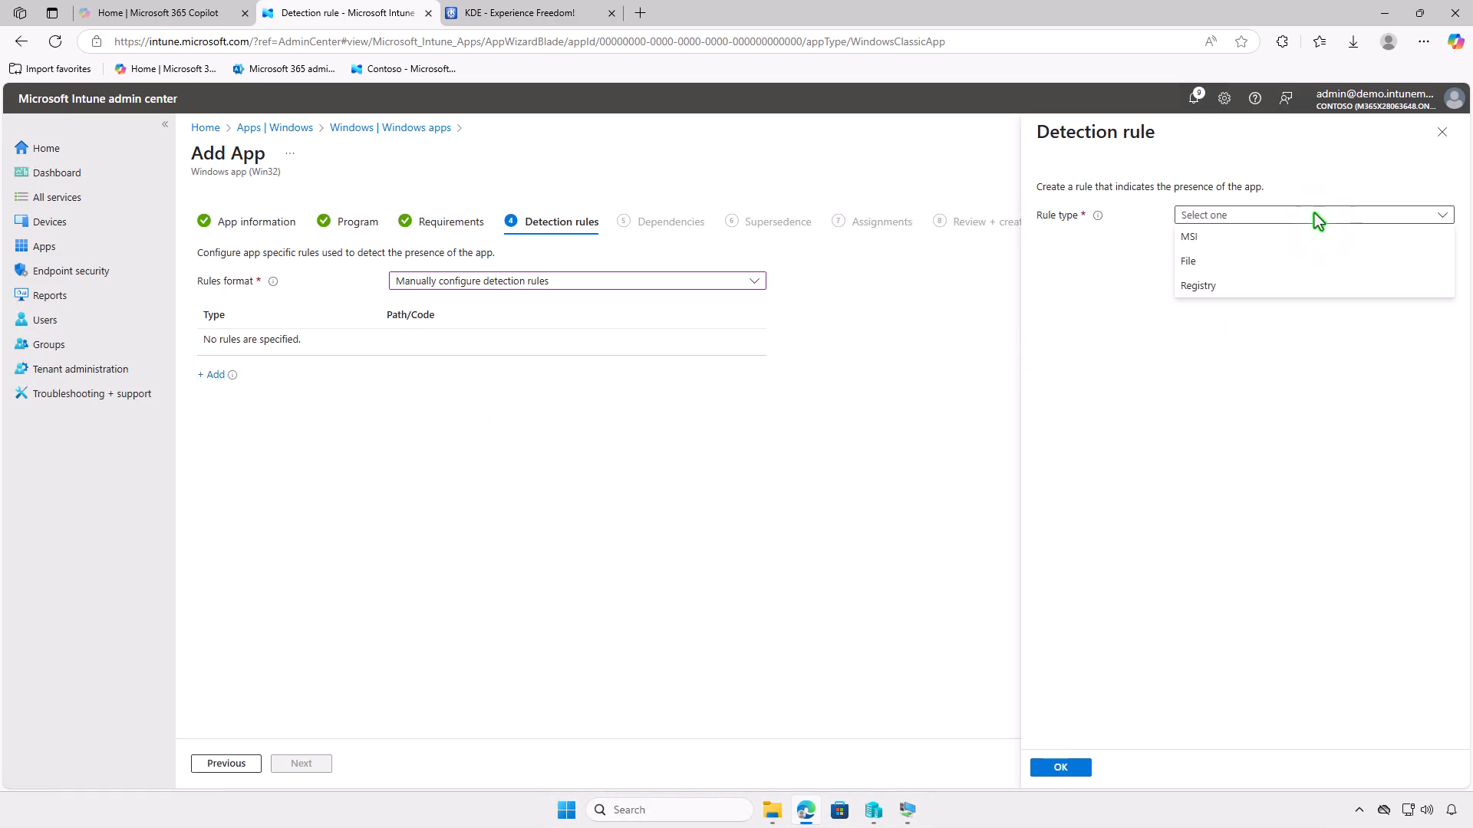
pyautogui.click(1314, 258)
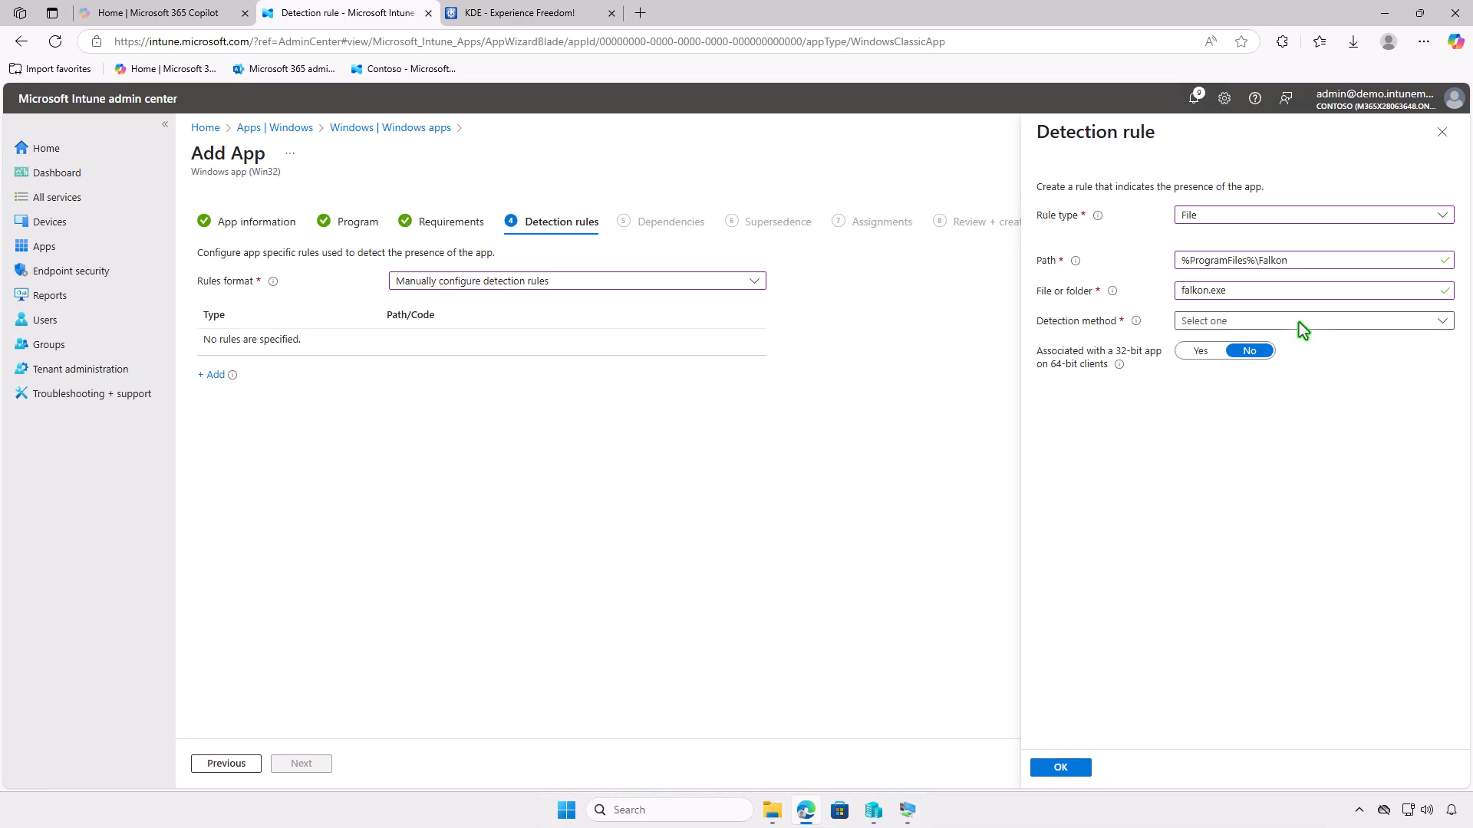
pyautogui.click(1299, 322)
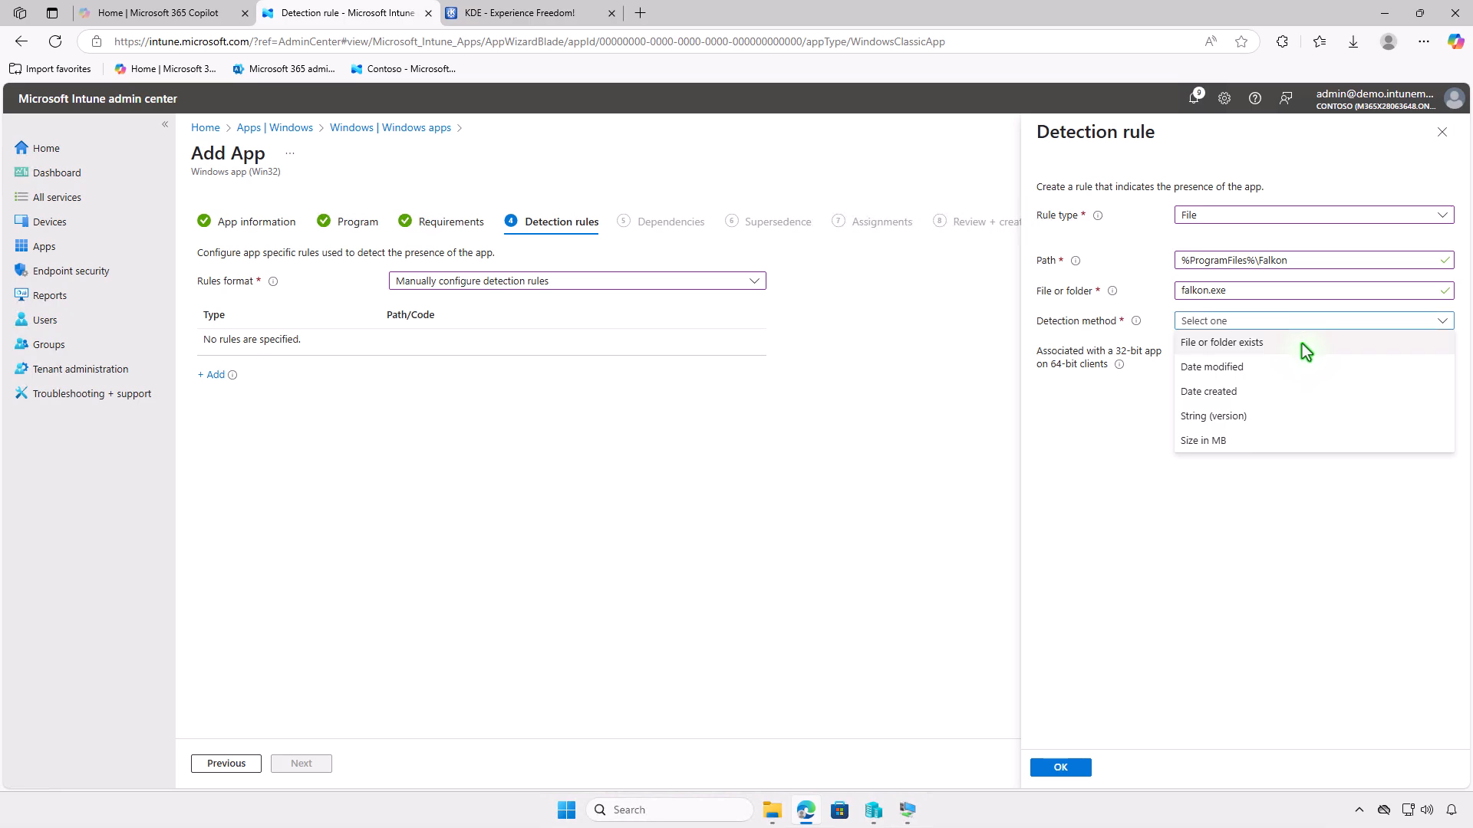
pyautogui.click(1301, 344)
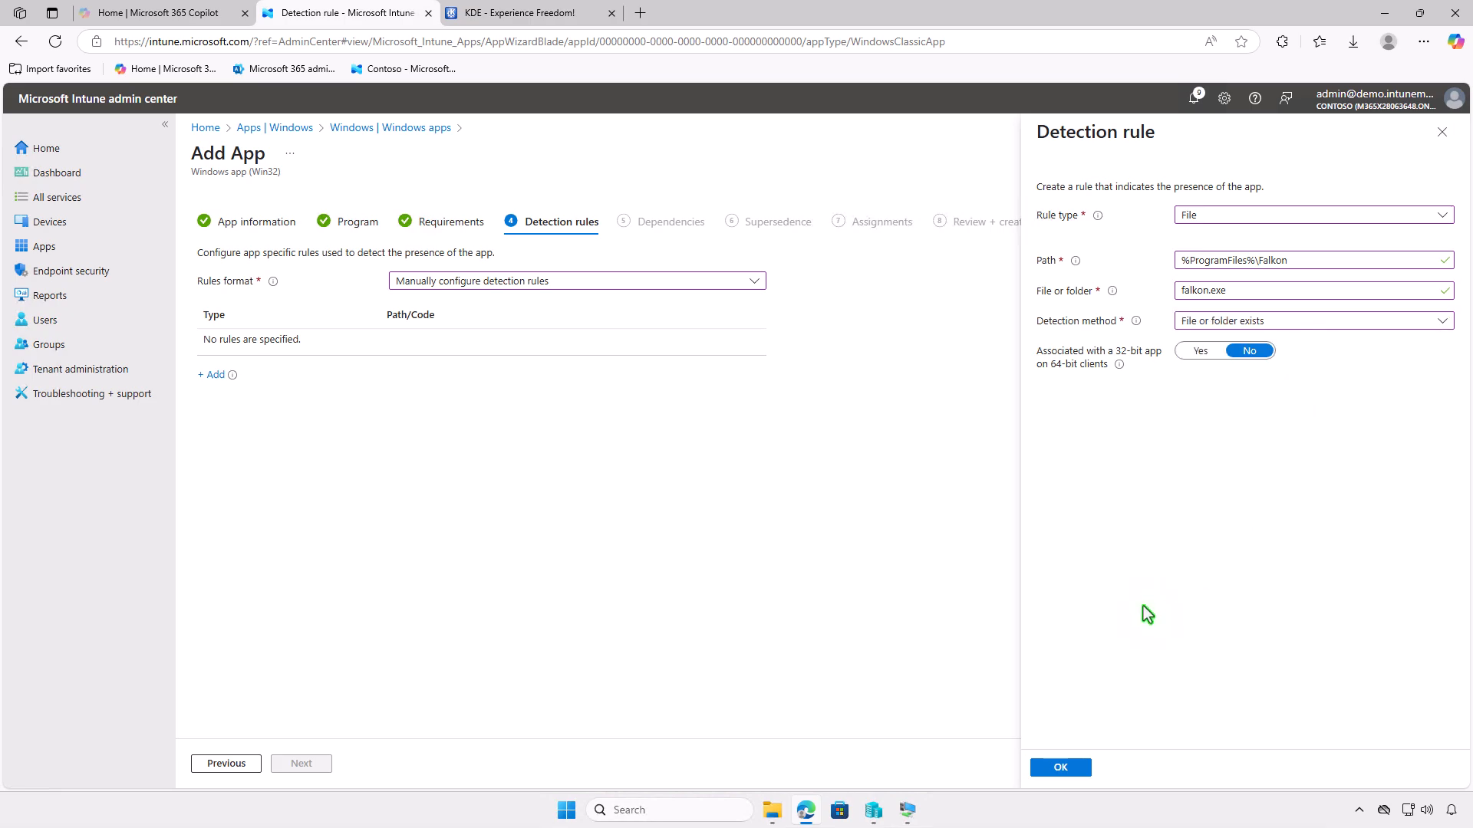
pyautogui.click(1061, 767)
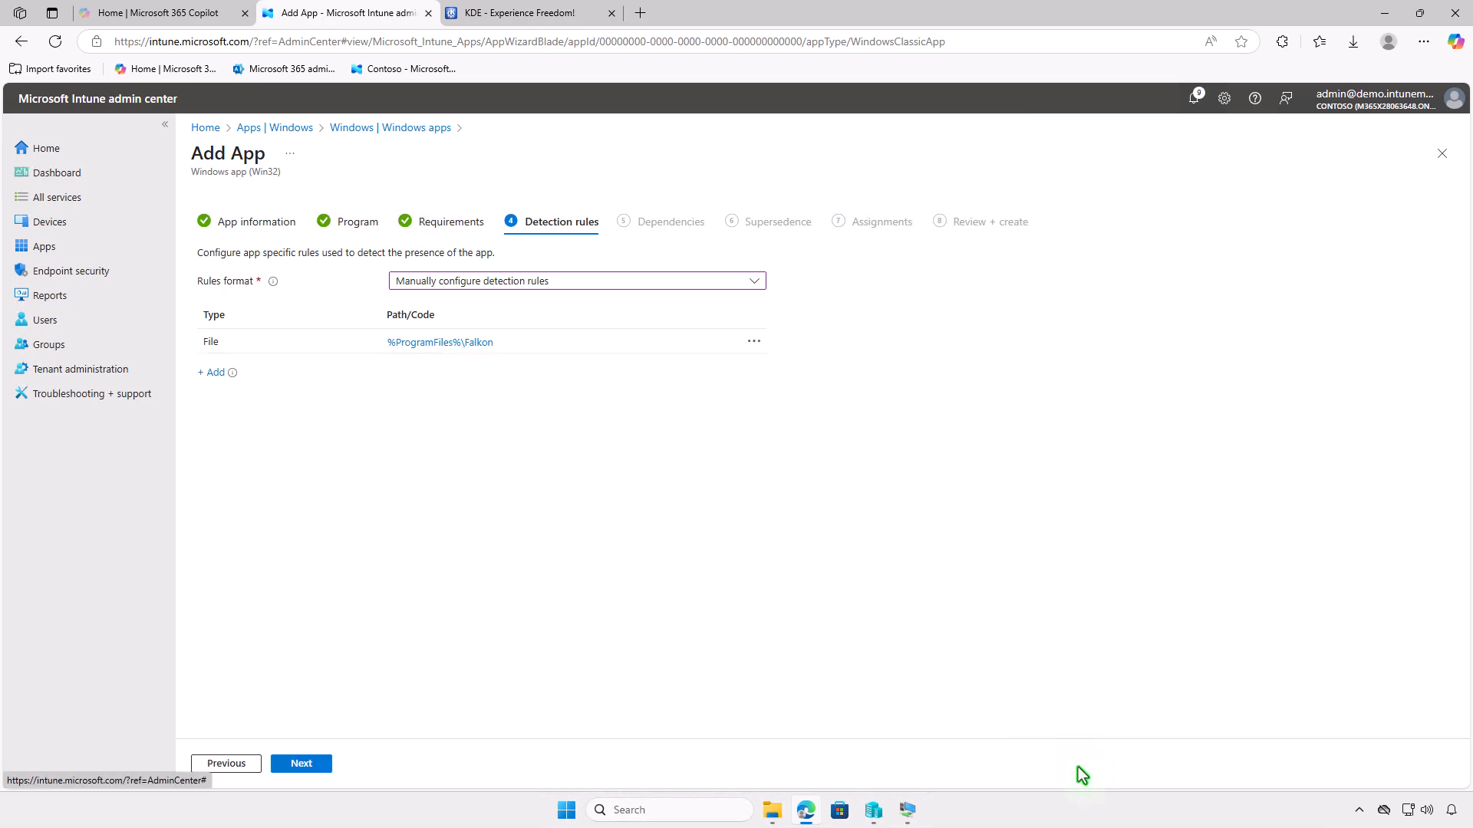
# Continue to the app's assignments without adding any dependencies or superseded apps.
pyautogui.click(315, 764)
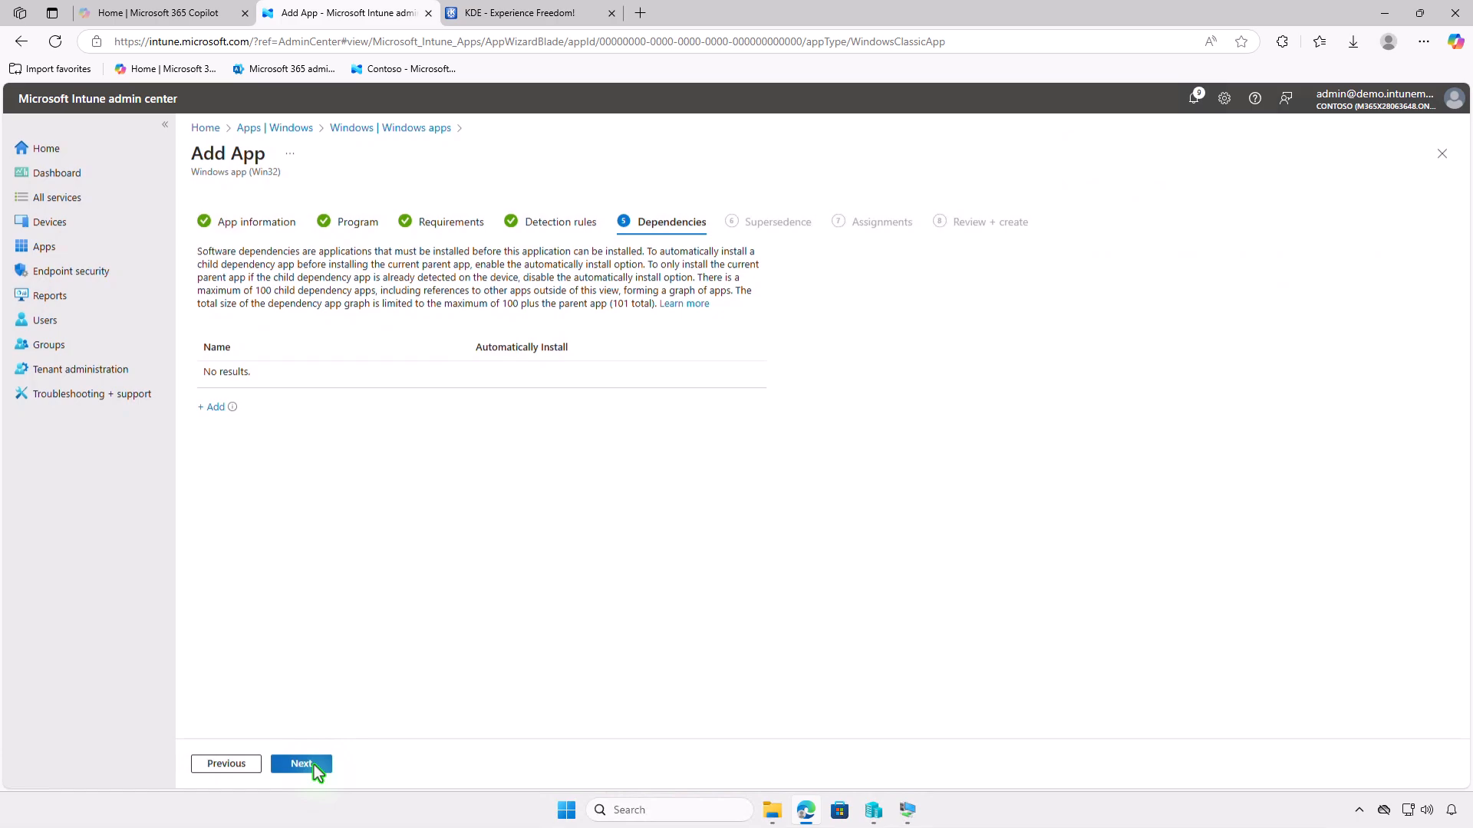
pyautogui.click(316, 765)
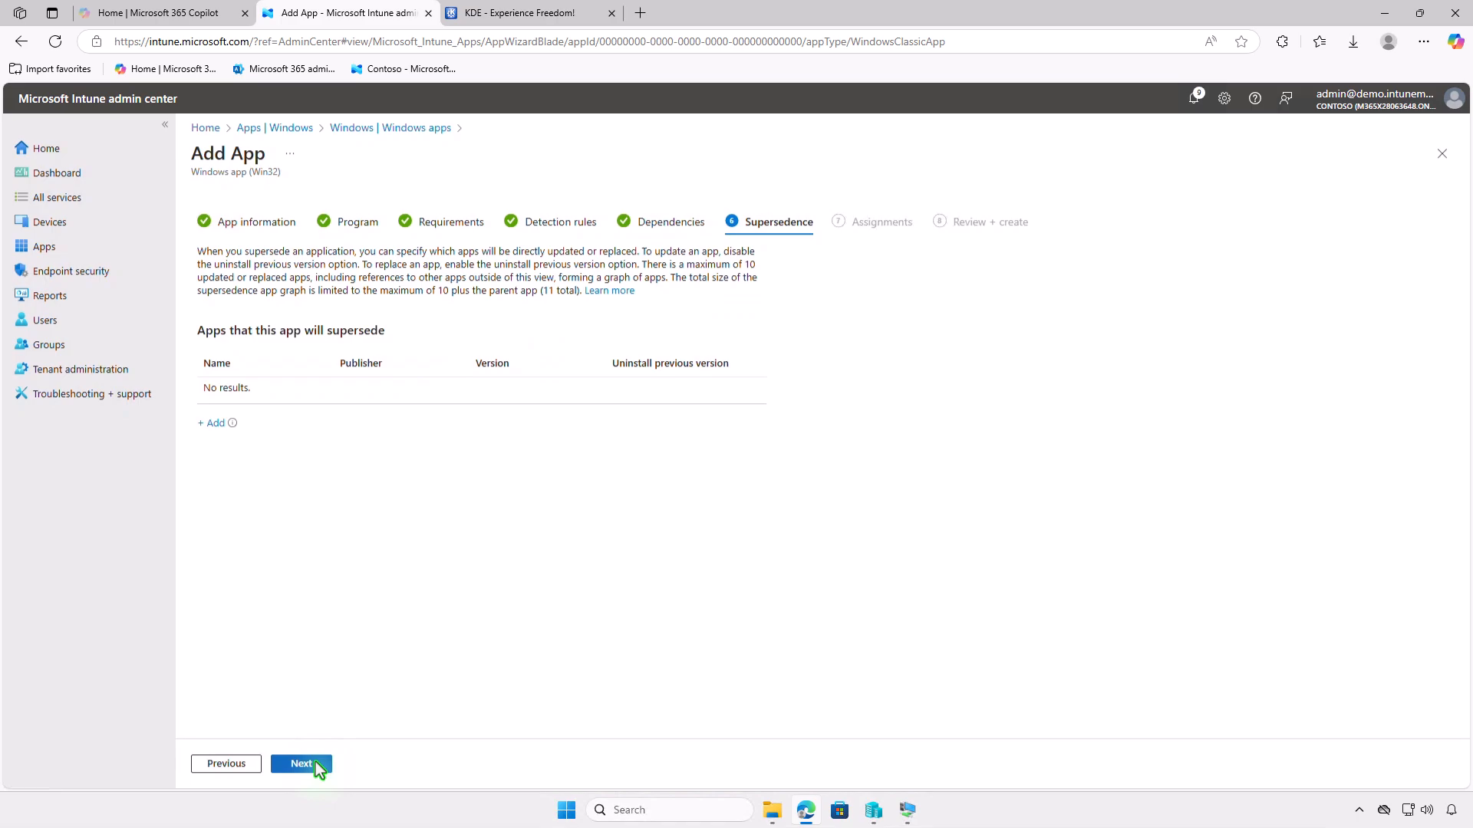
pyautogui.click(316, 765)
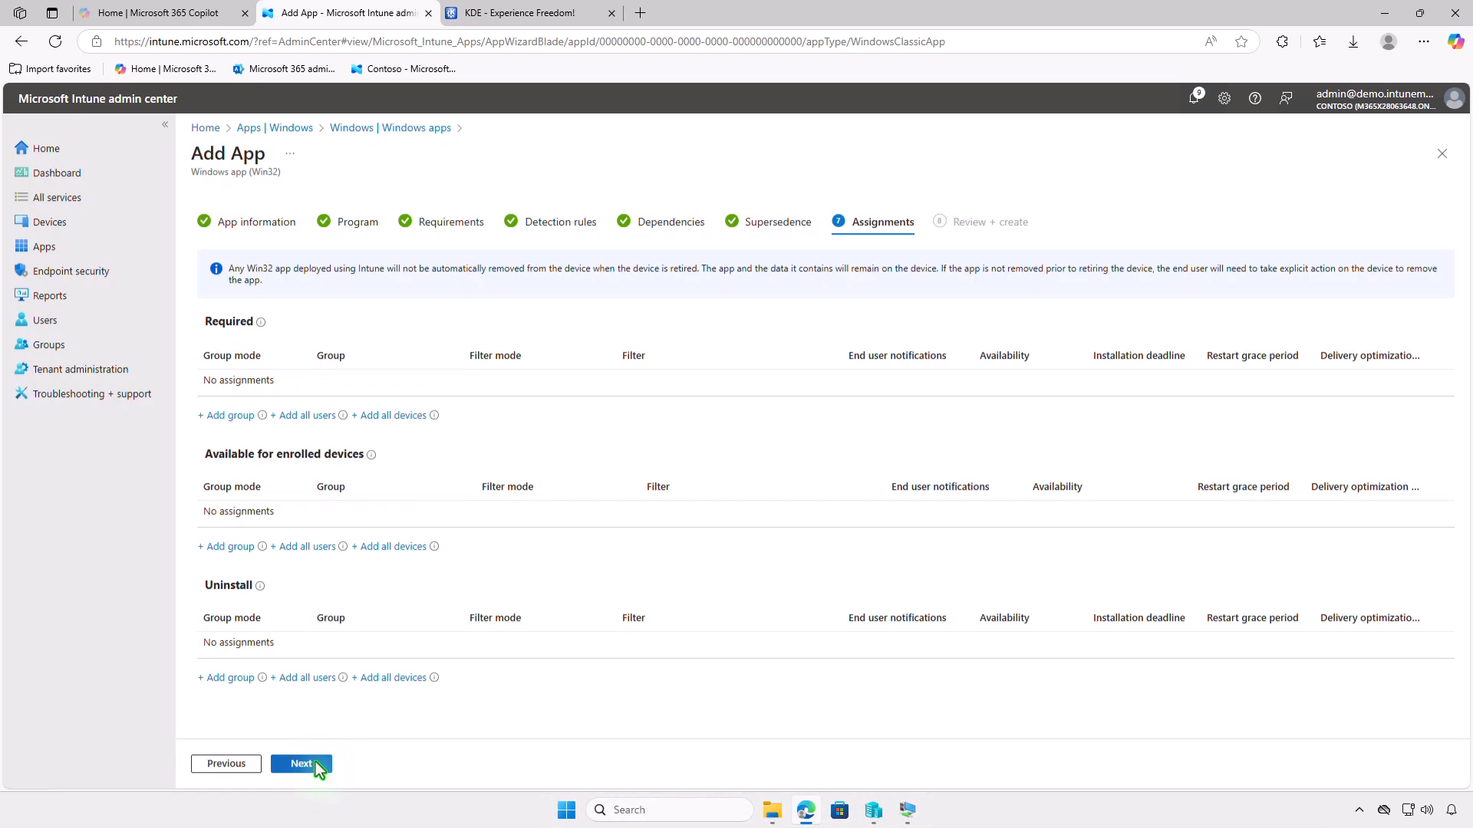
# Assign the app as required to the Test_Devices group.
pyautogui.click(230, 416)
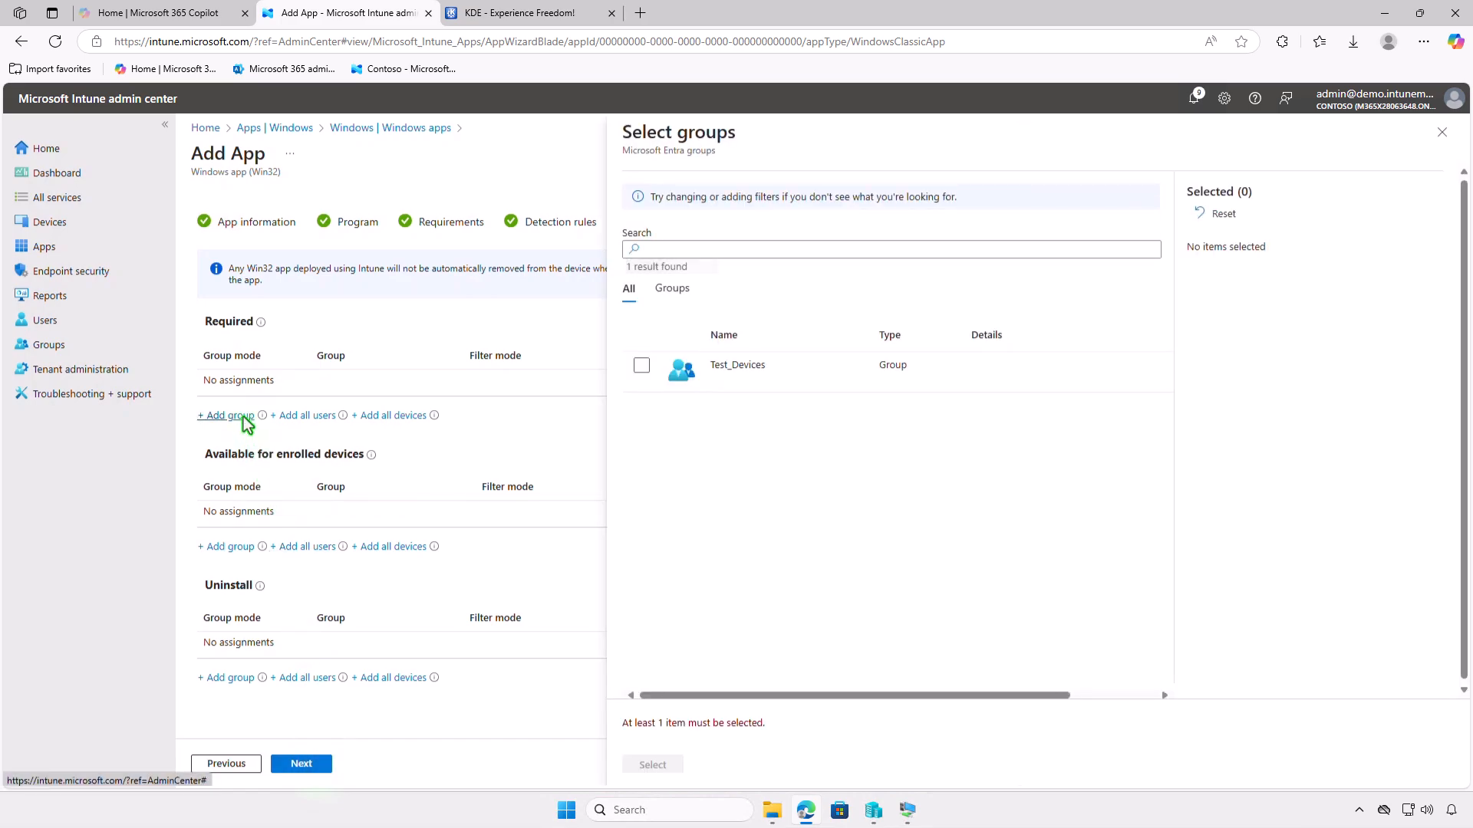
pyautogui.click(641, 367)
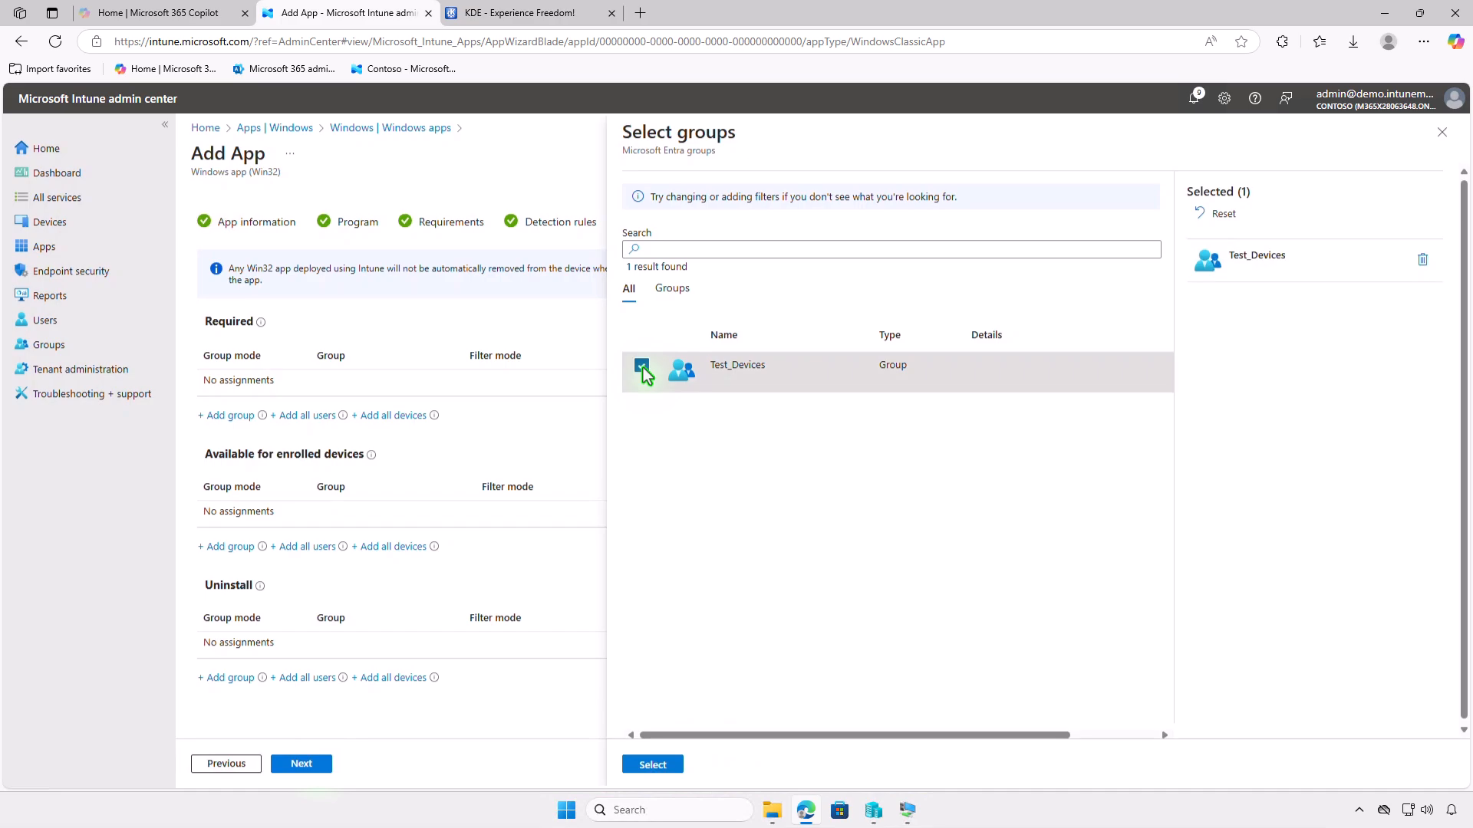
pyautogui.click(666, 764)
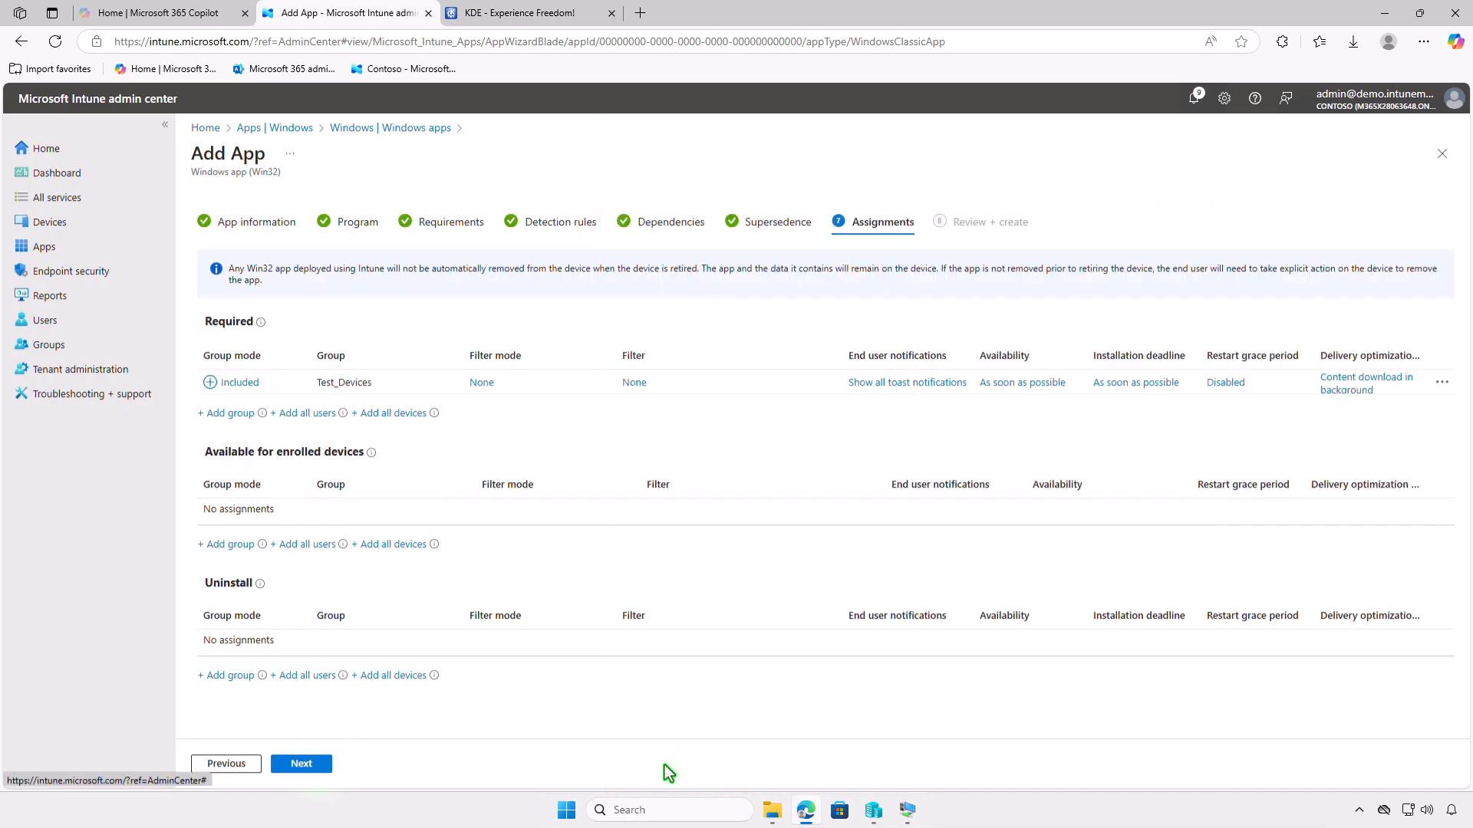
# Check the Test_Devices assignment settings without changing them, and create the Falkon Browser app.
pyautogui.click(891, 384)
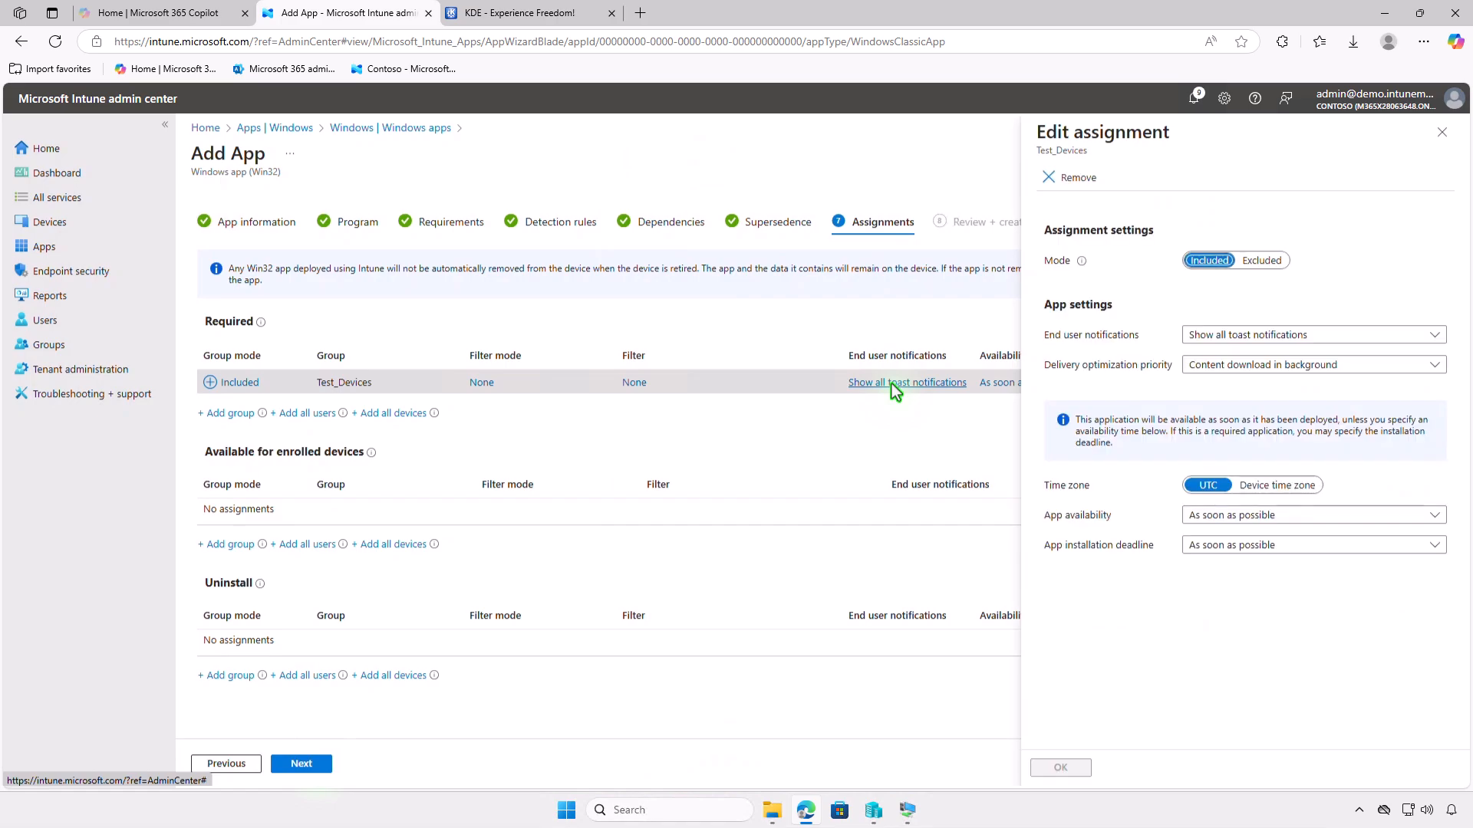
pyautogui.click(1440, 133)
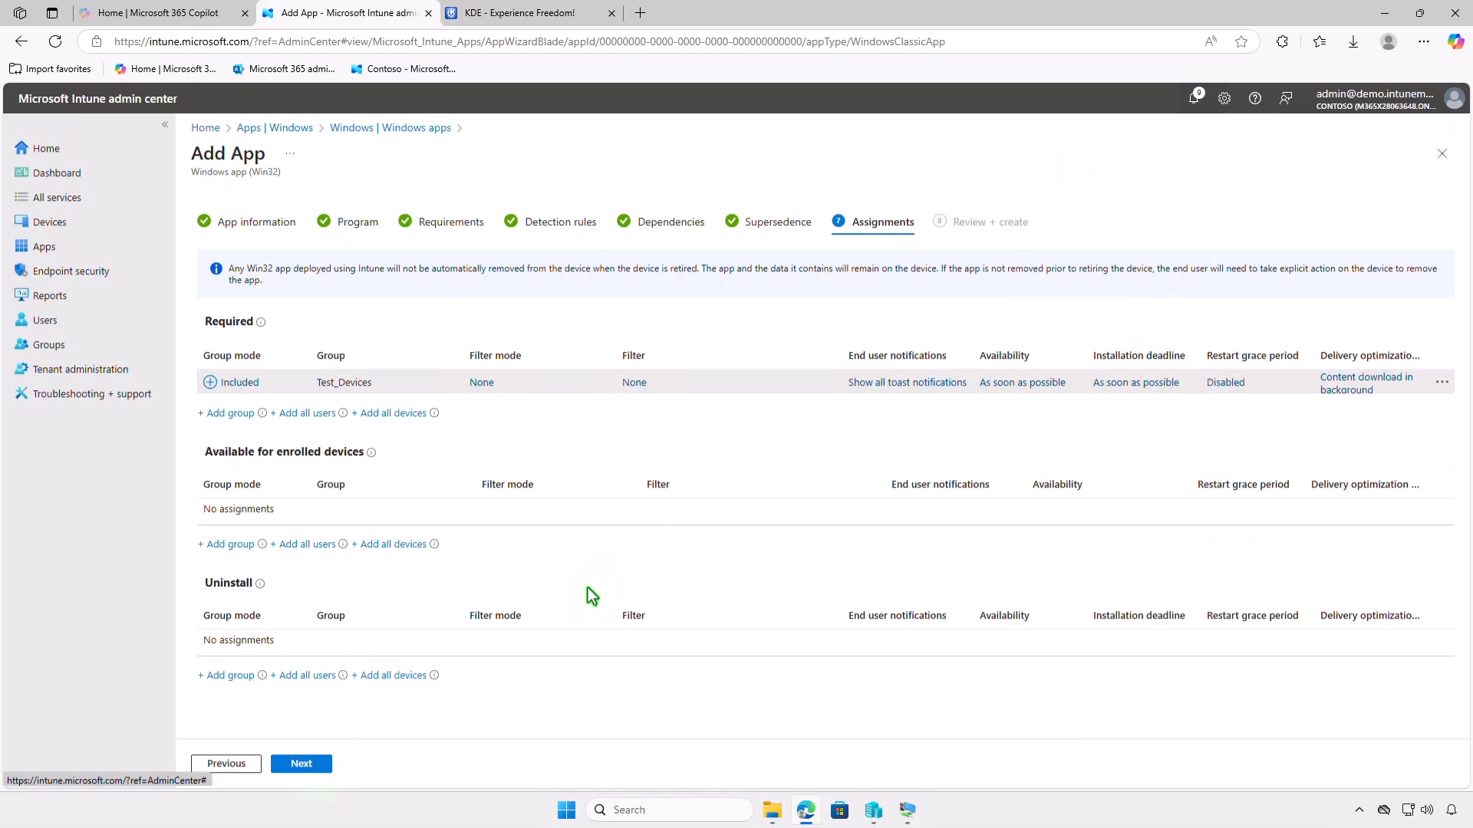
pyautogui.click(302, 764)
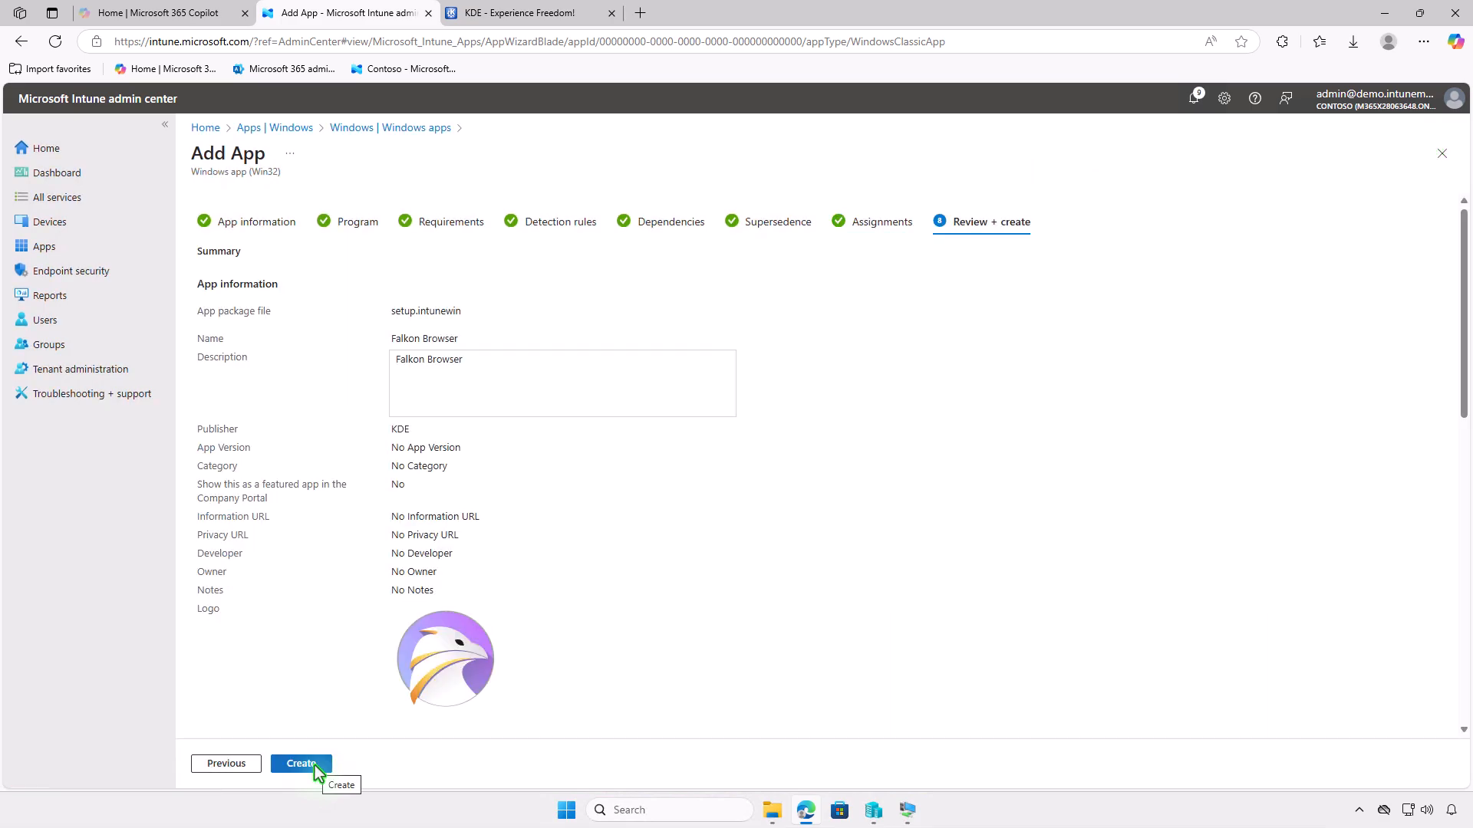
pyautogui.click(315, 764)
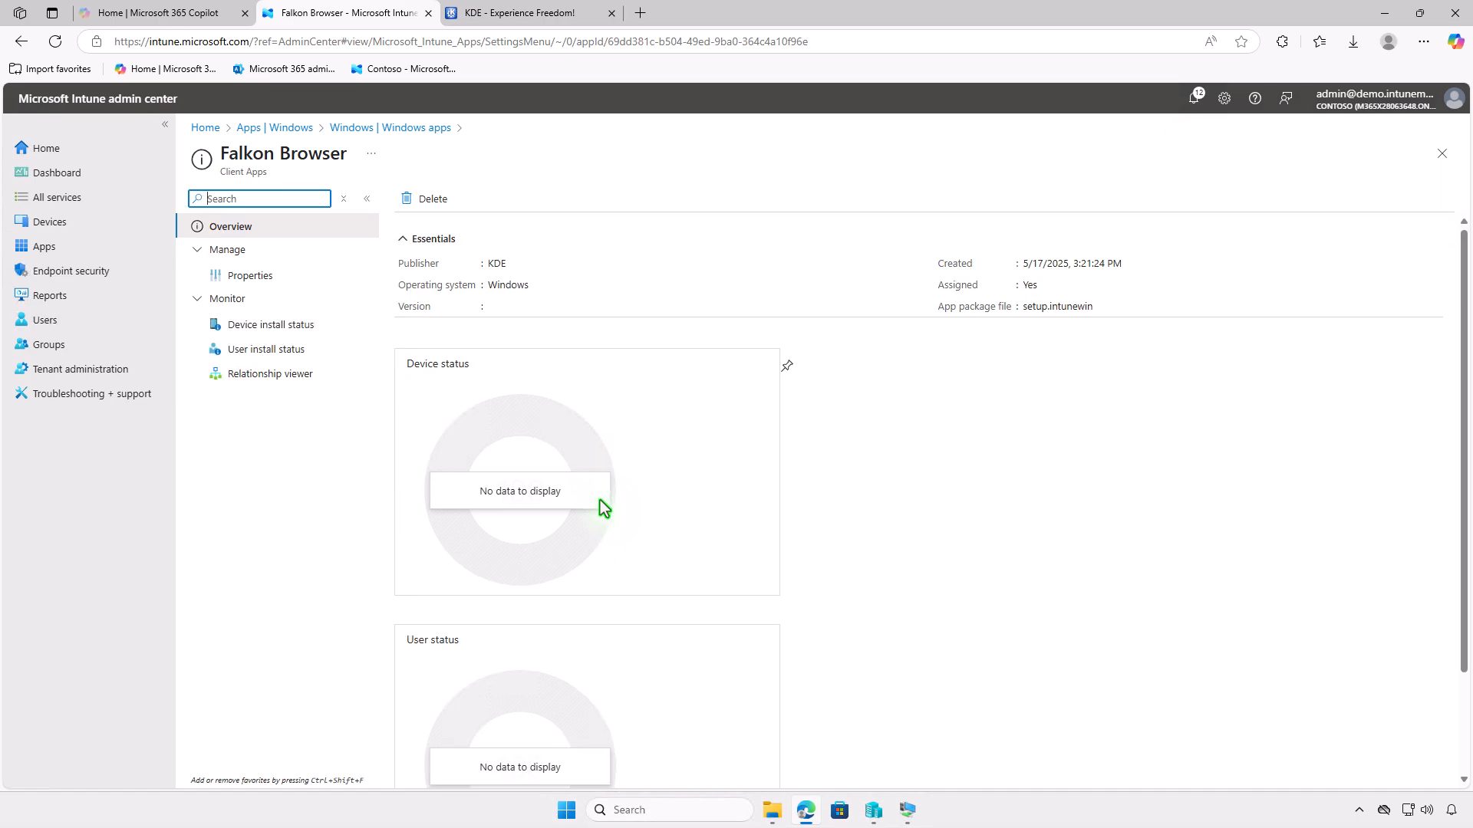
# Switch to the WIN10-CTL virtual machine and open its Access work or school account settings.
pyautogui.click(1381, 16)
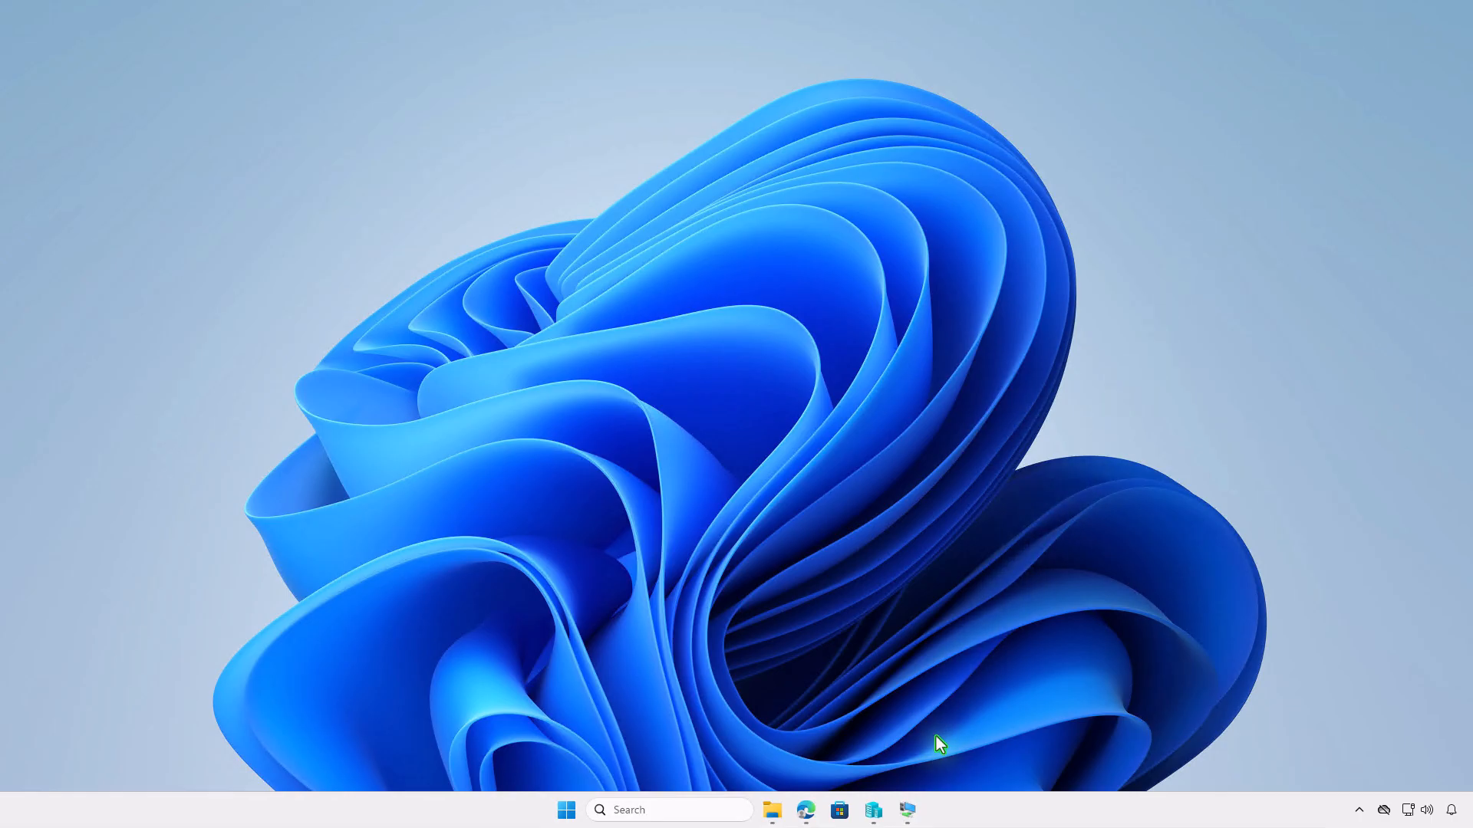
pyautogui.click(912, 811)
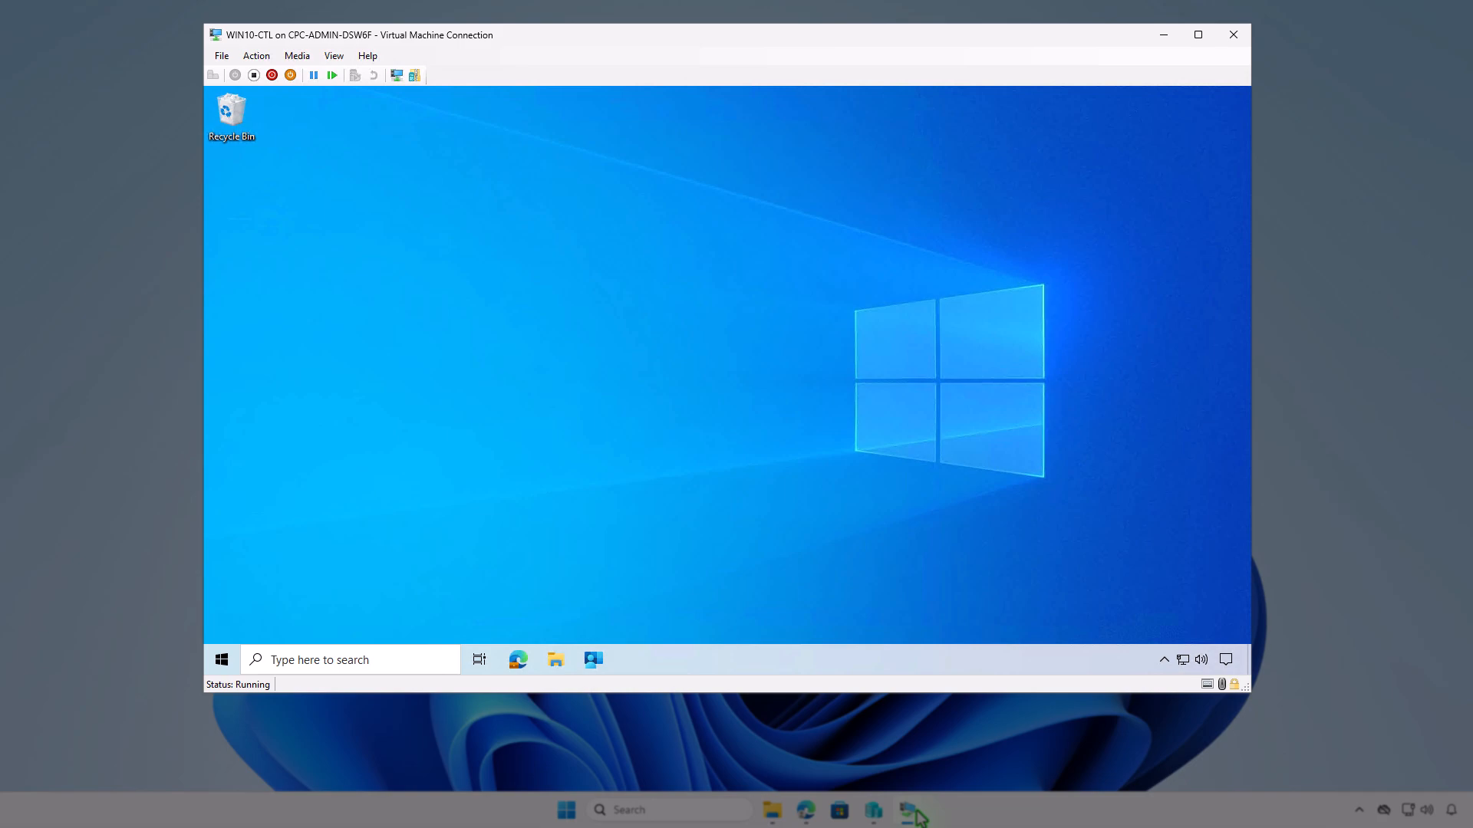
pyautogui.click(222, 663)
pyautogui.click(222, 481)
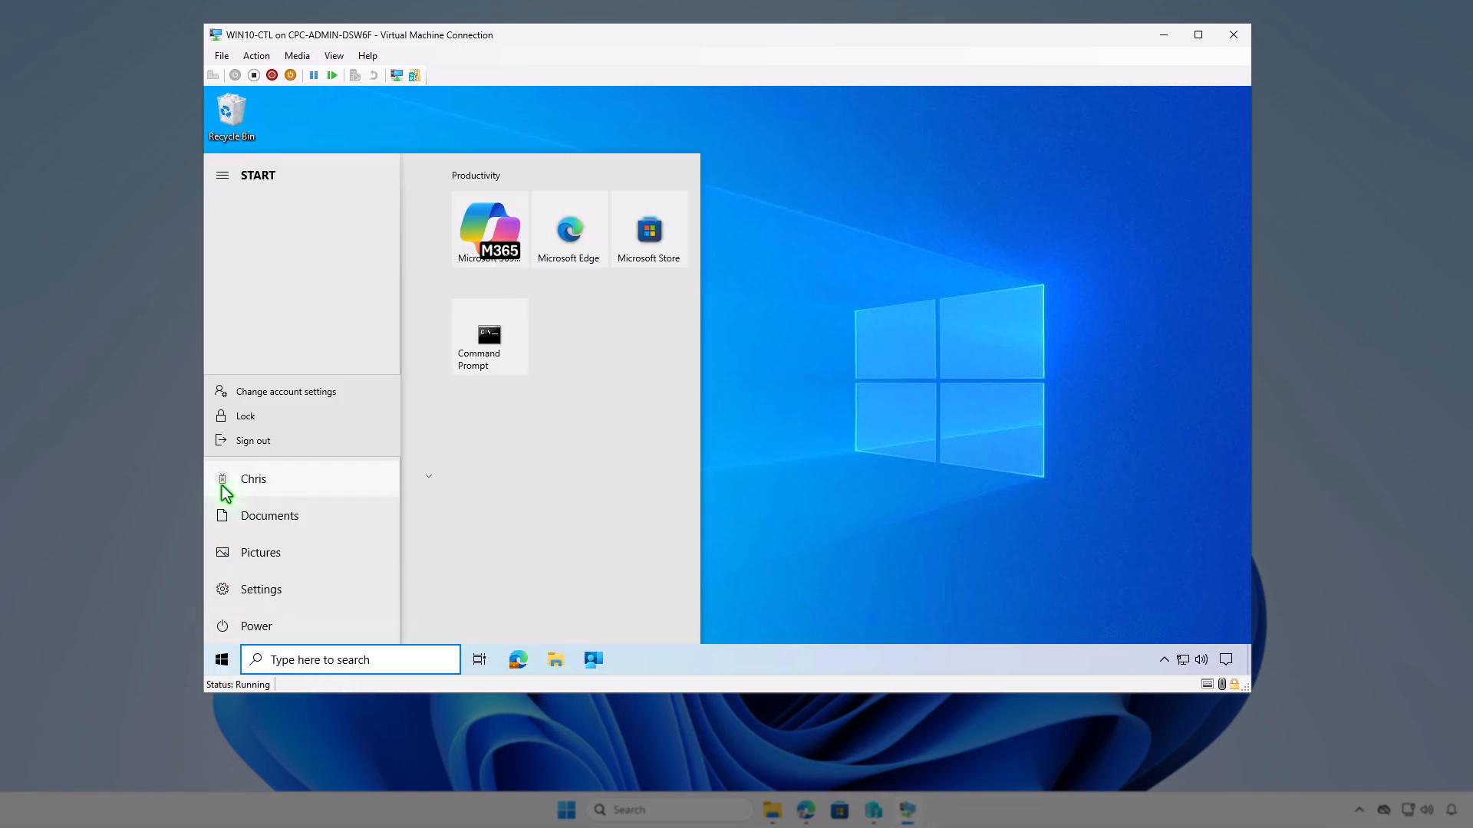
pyautogui.click(331, 399)
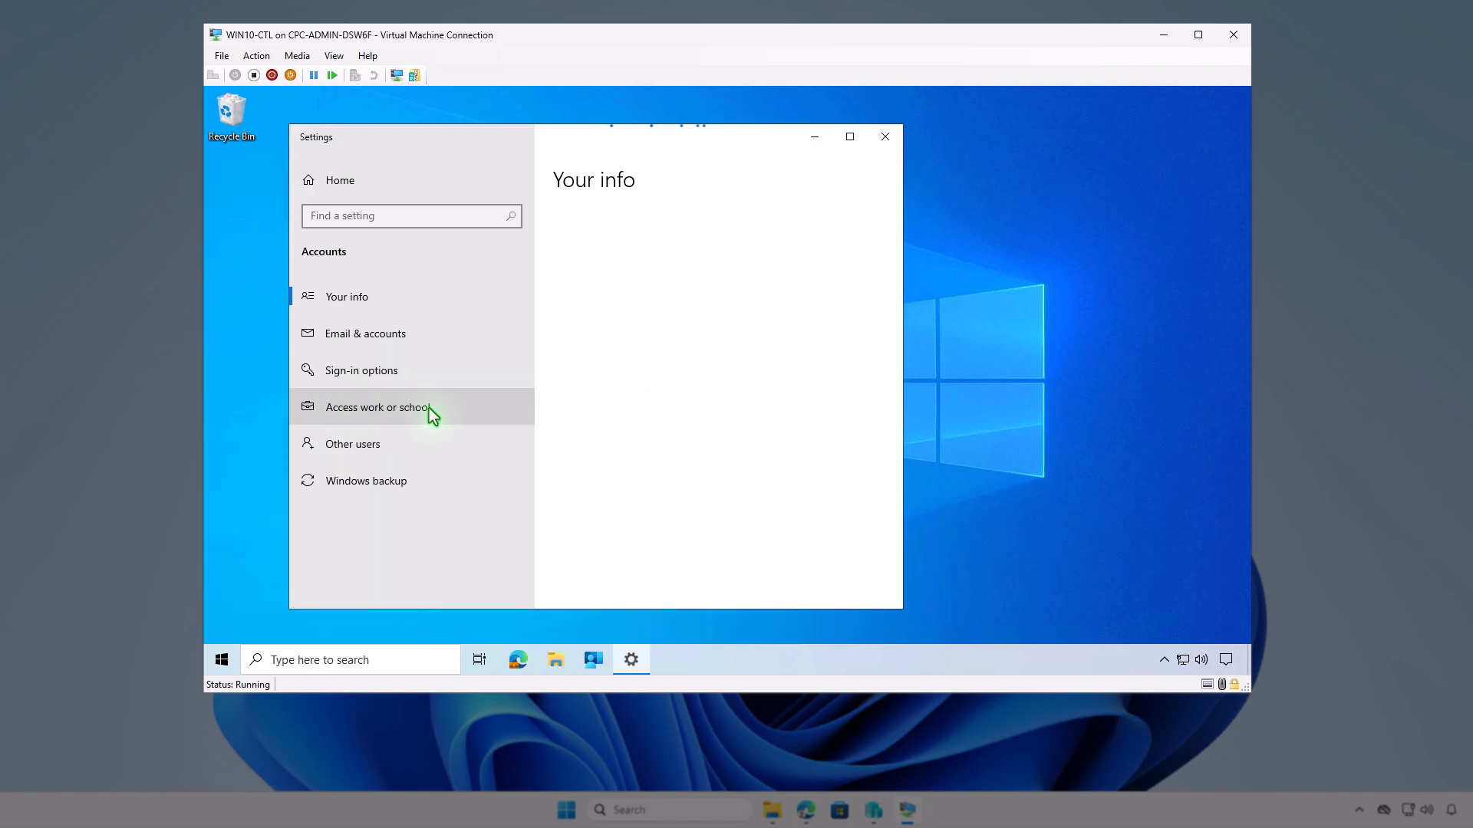
pyautogui.click(462, 416)
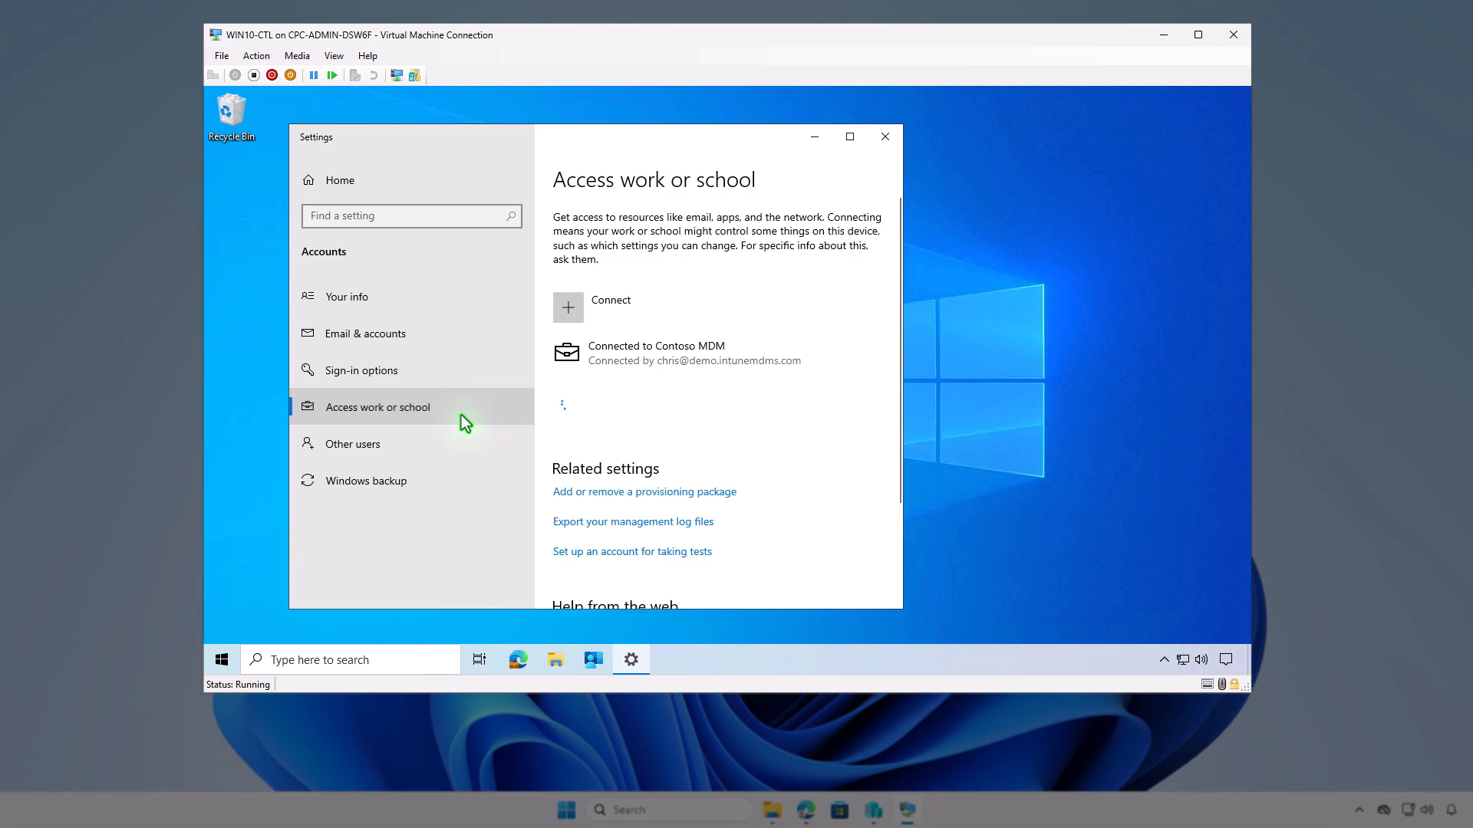
# View the device sync status in the Contoso MDM connection's info, and minimize the Settings window.
pyautogui.click(775, 353)
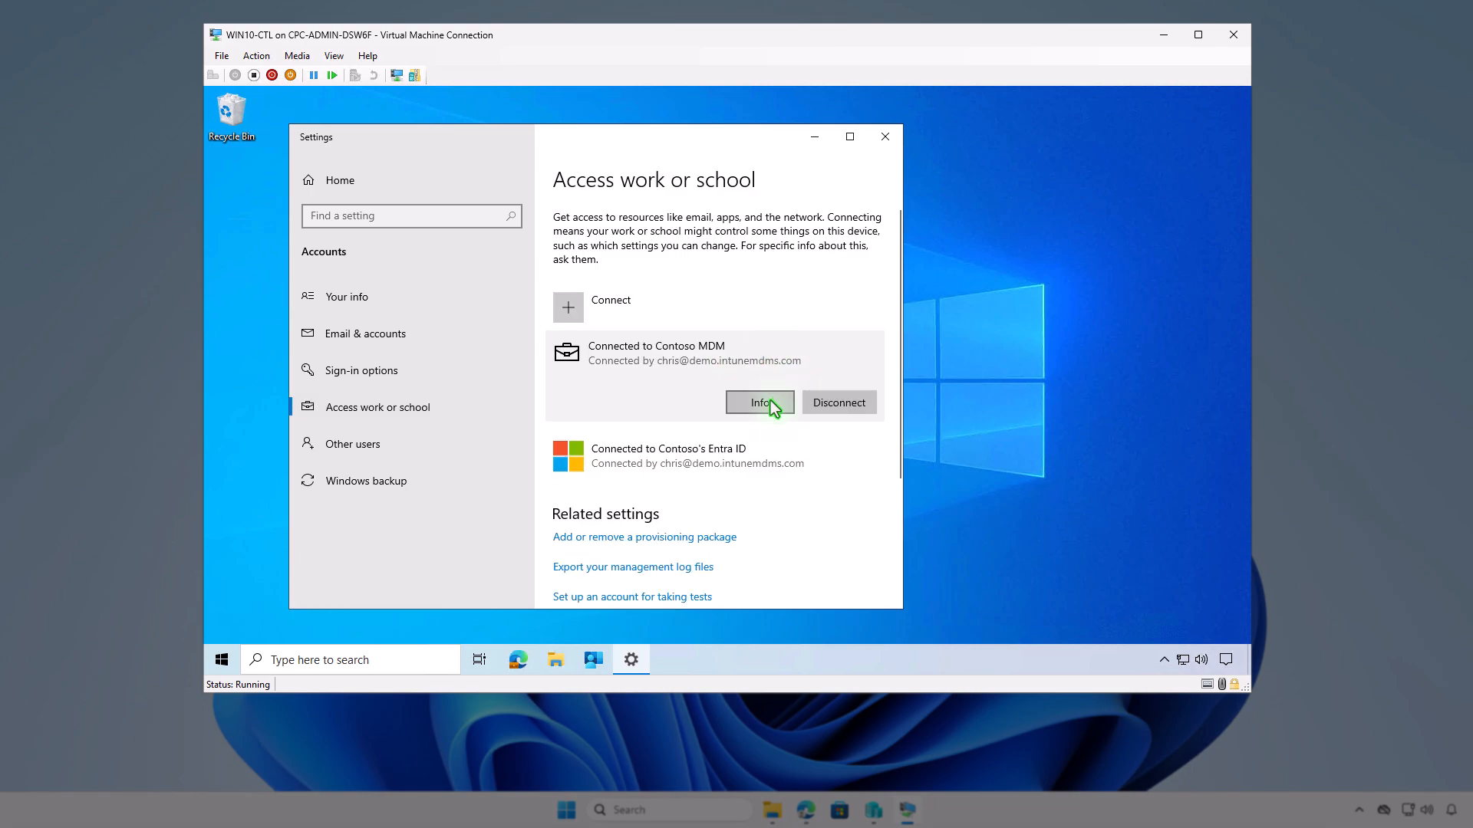
pyautogui.click(771, 402)
pyautogui.scroll(-5, 771, 405)
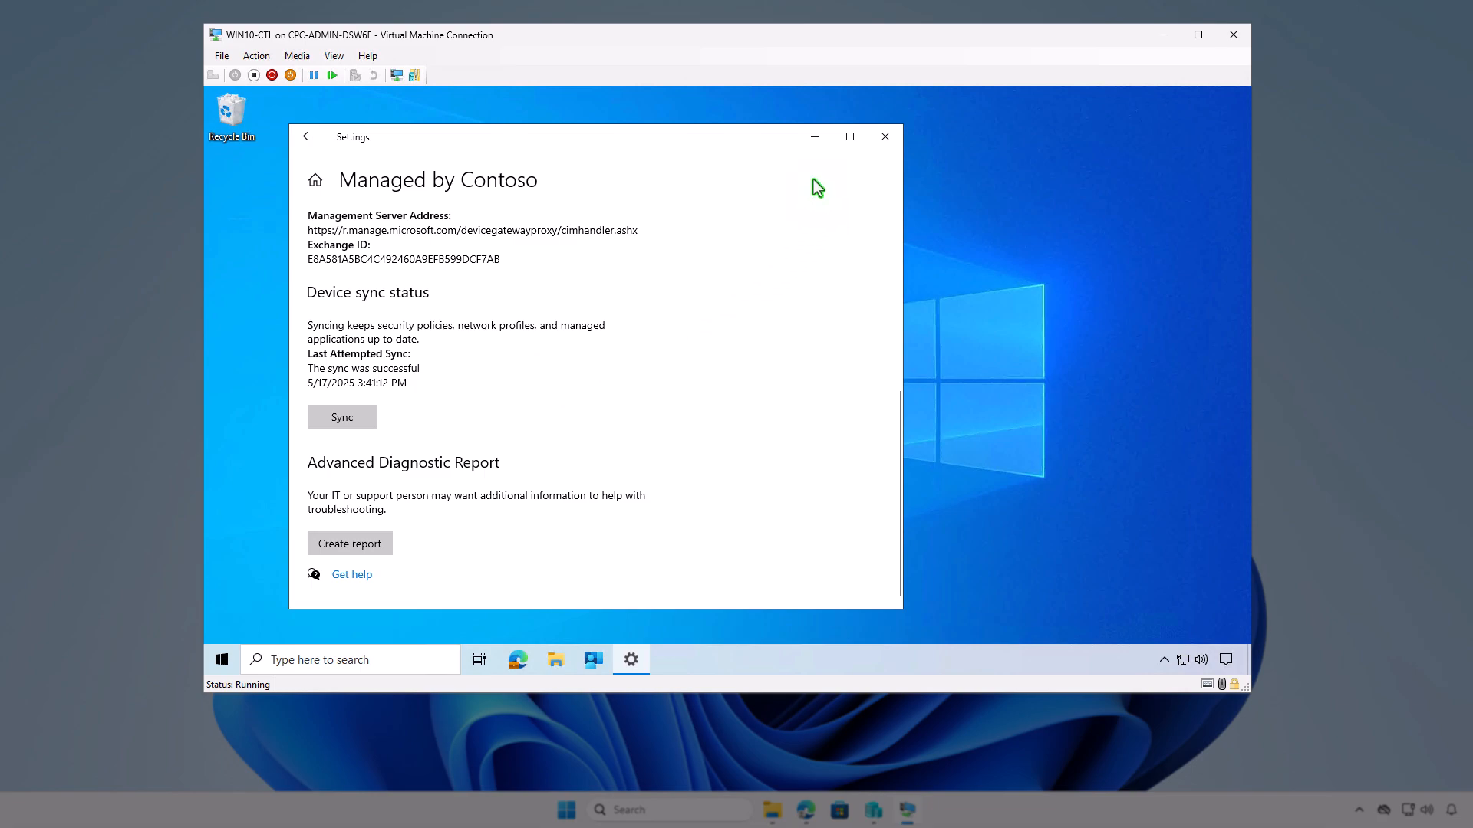
pyautogui.click(815, 141)
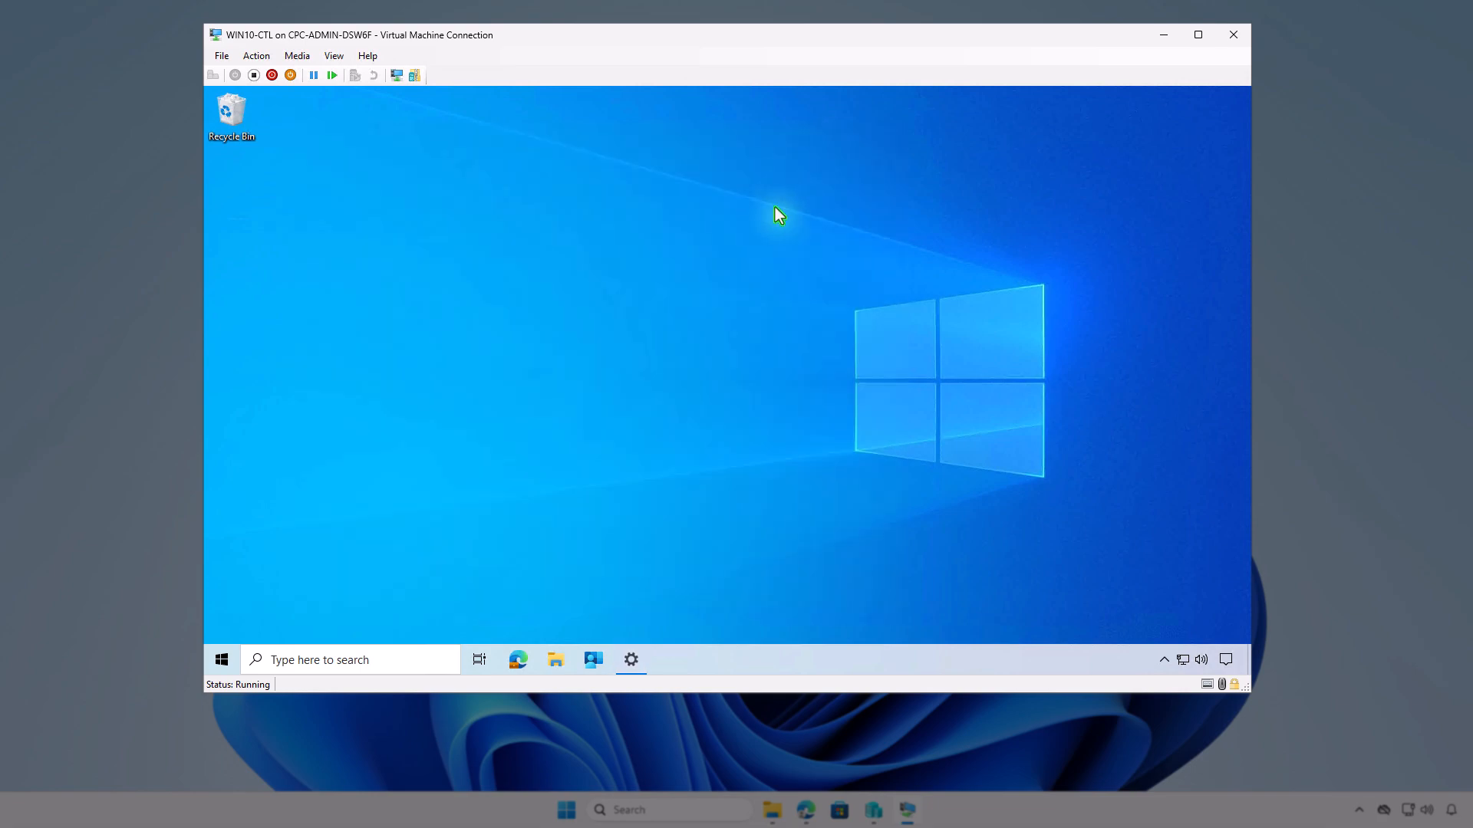
# Sync the device from the Company Portal settings and check the Intune software distribution notifications.
pyautogui.click(601, 660)
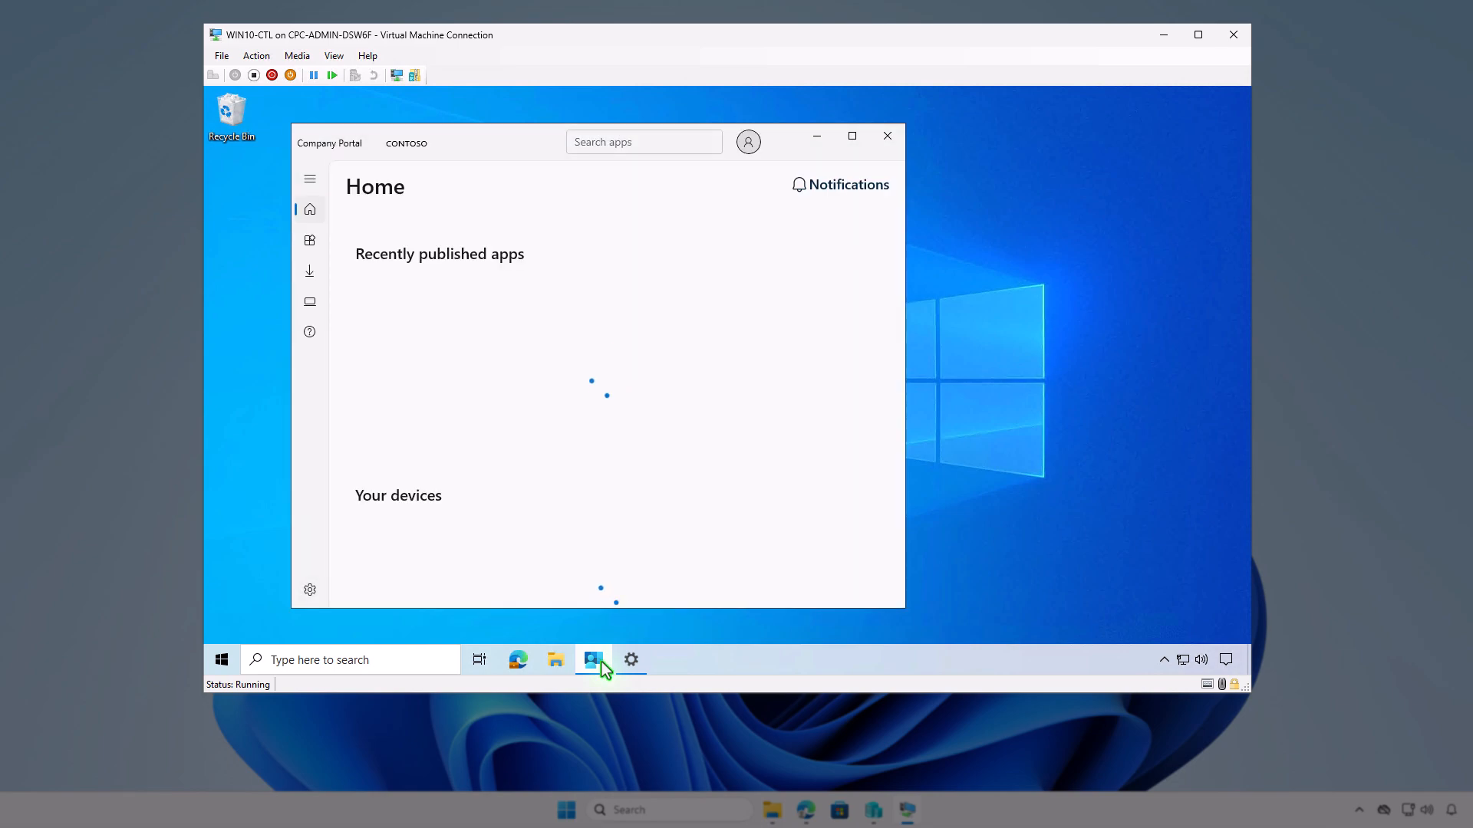
pyautogui.click(310, 590)
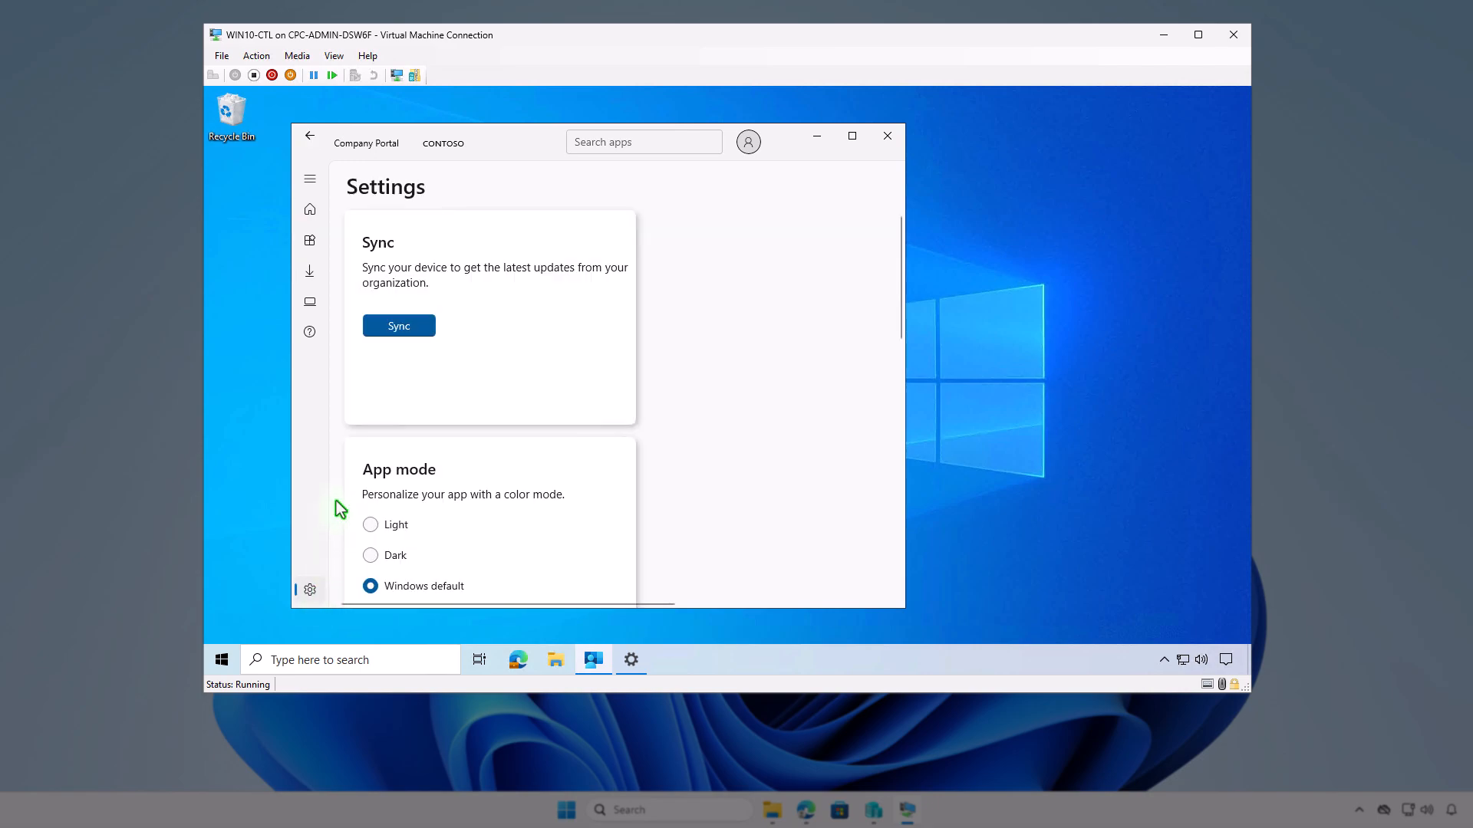
pyautogui.click(411, 329)
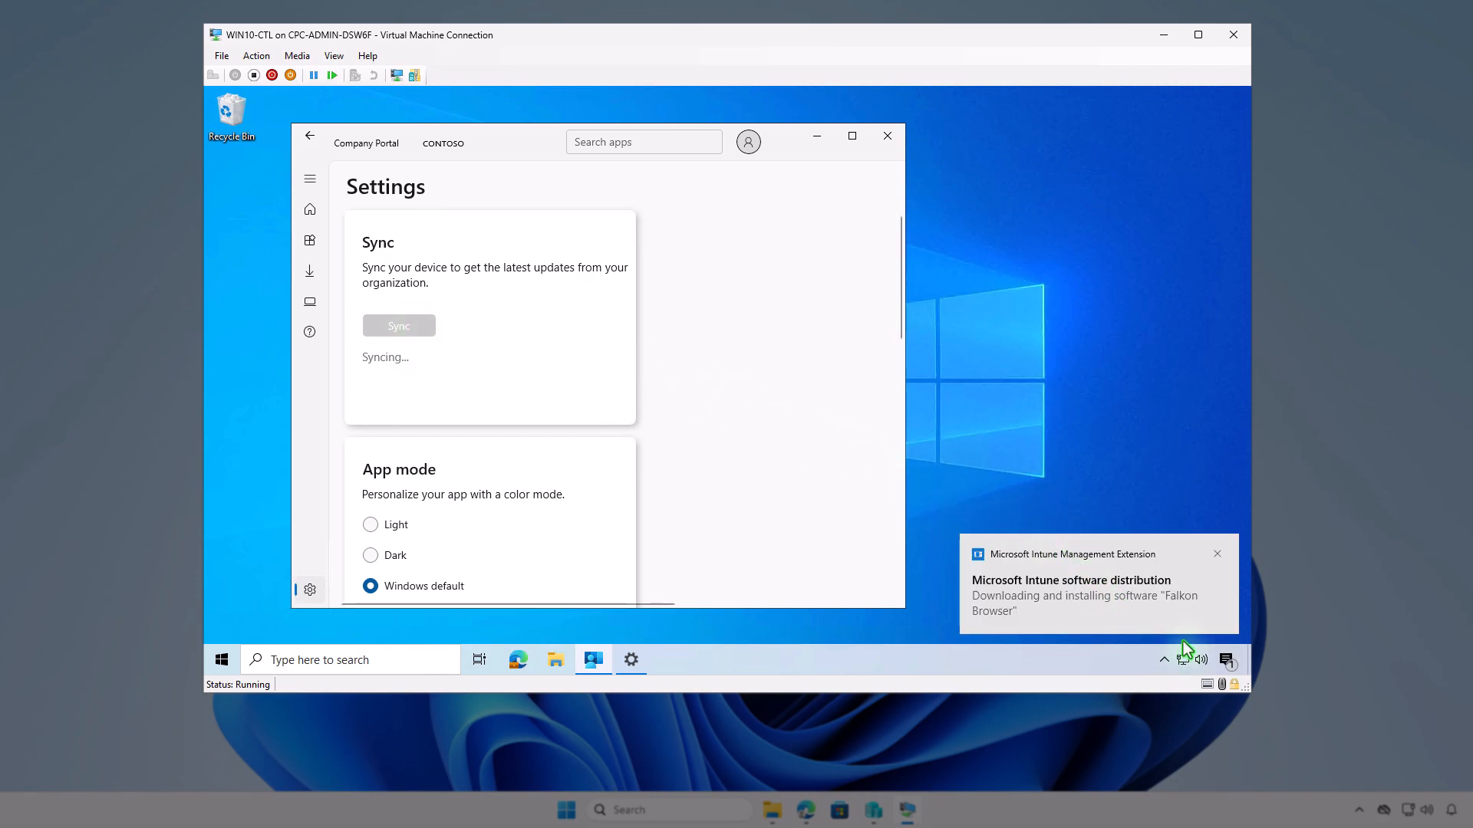
pyautogui.click(1225, 661)
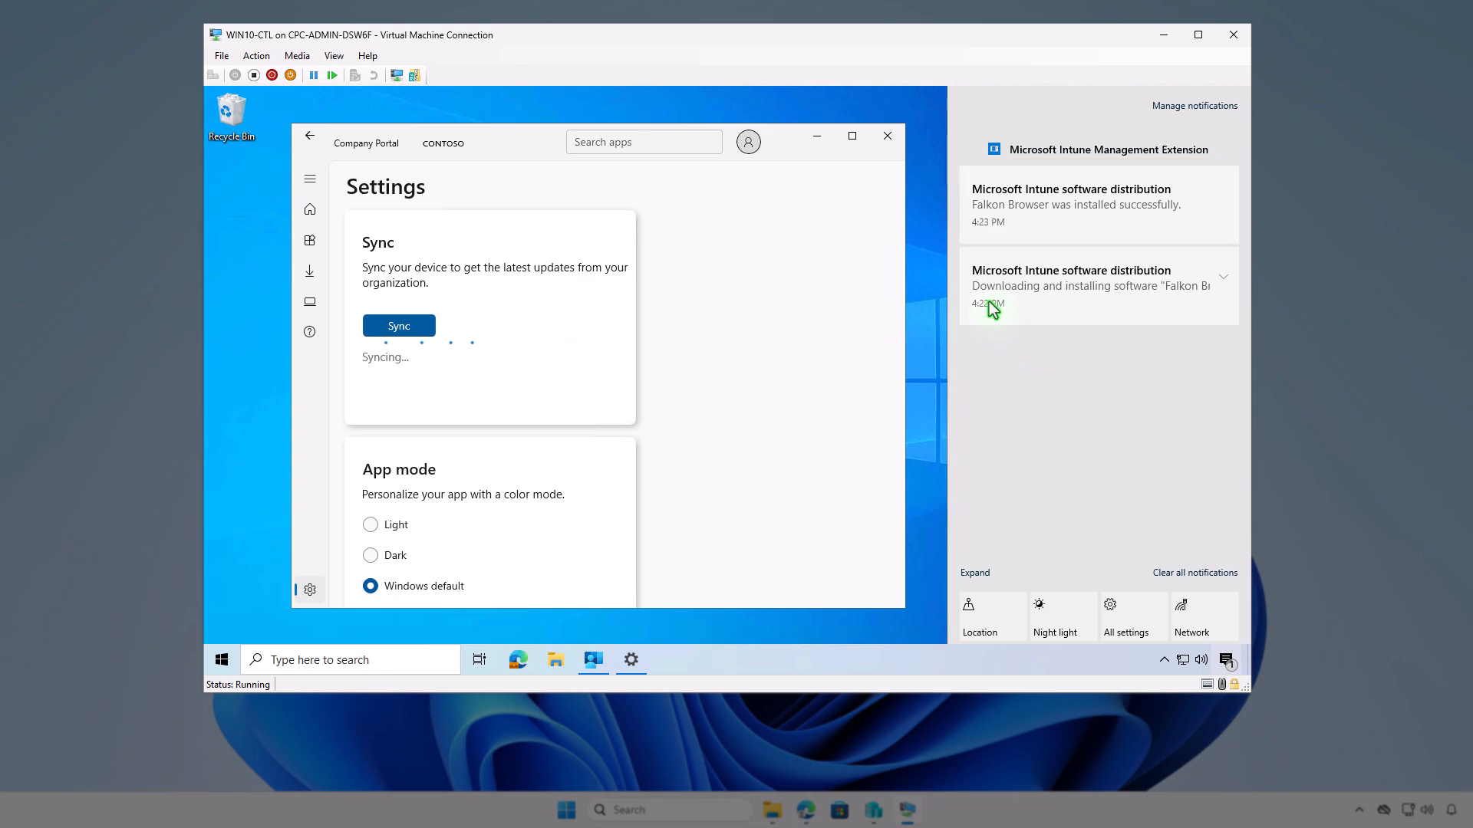
pyautogui.click(817, 139)
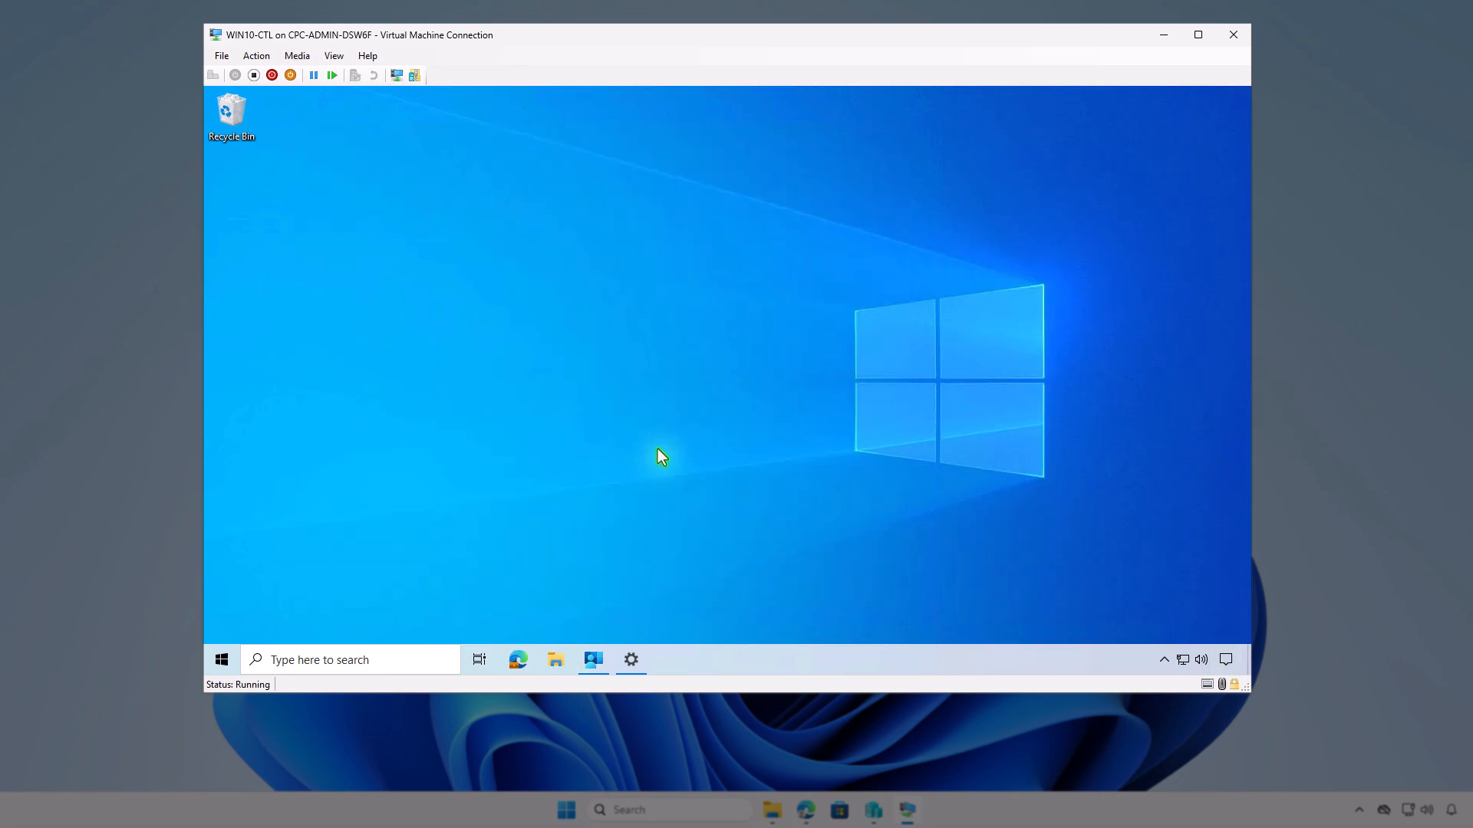
# Open C:\Program Files in the virtual machine's File Explorer to look for the Falkon installation folder.
pyautogui.click(556, 660)
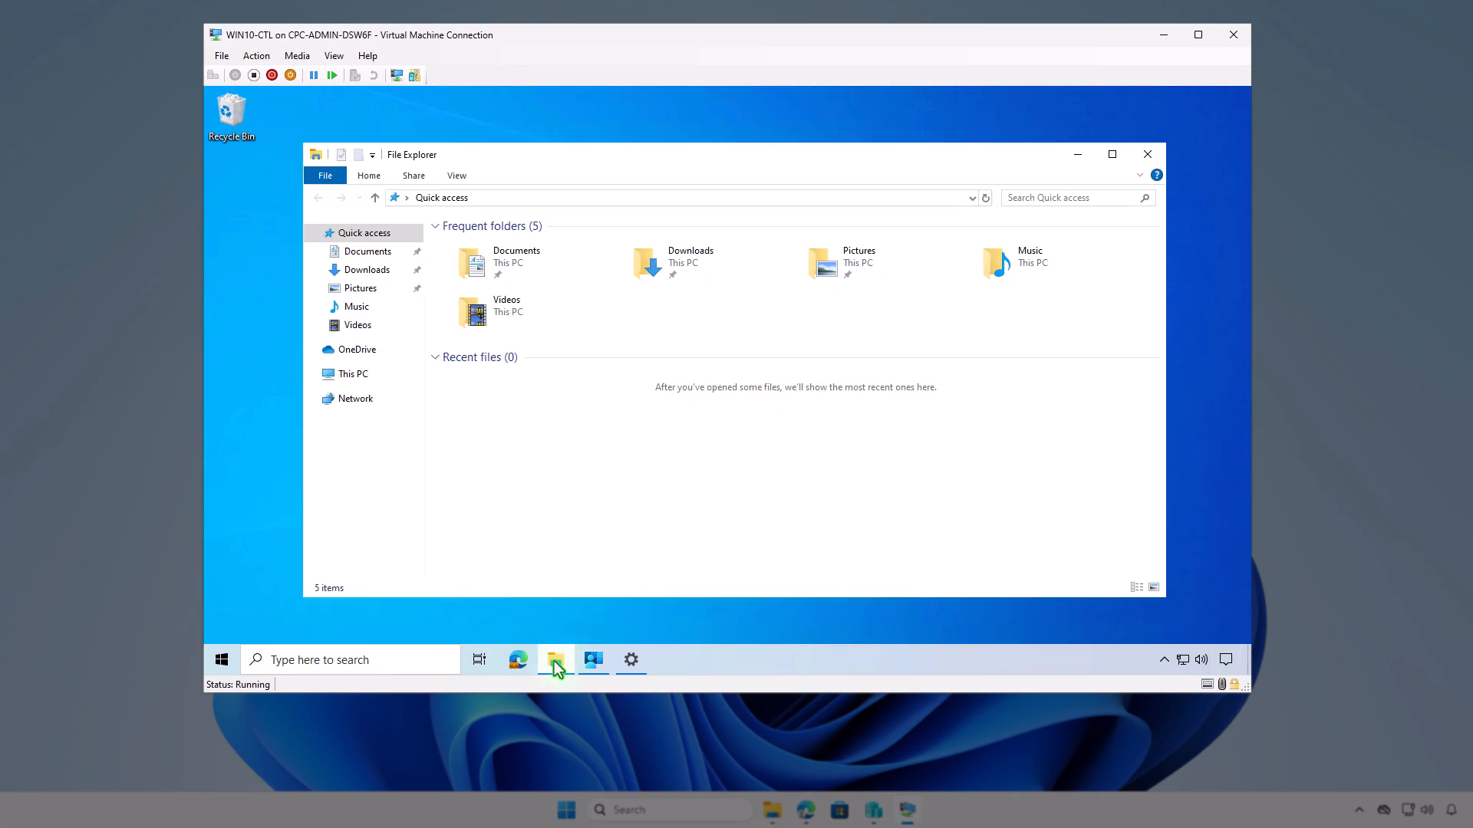
pyautogui.click(379, 375)
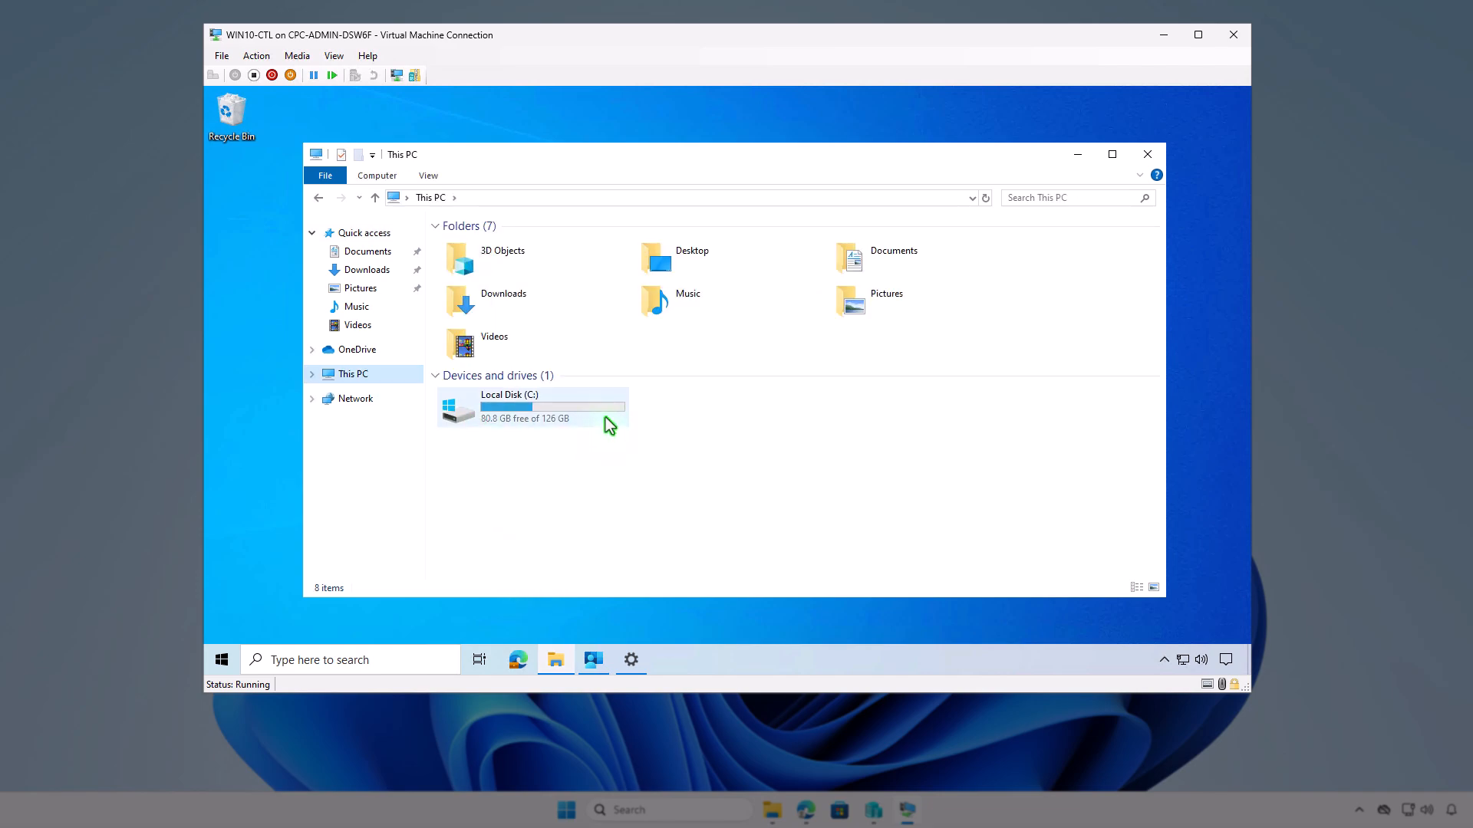
pyautogui.click(605, 418)
pyautogui.doubleClick(604, 419)
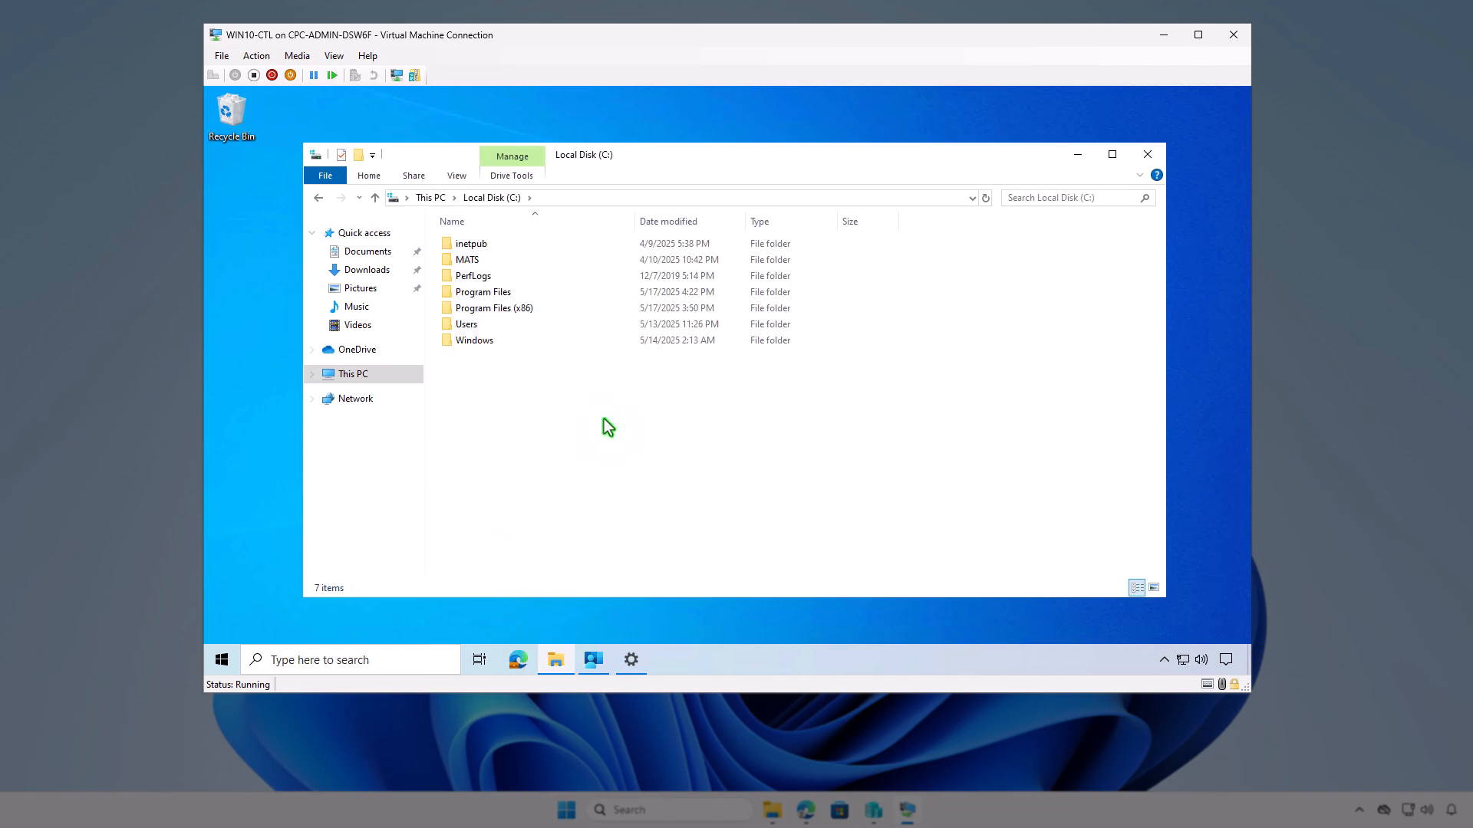
pyautogui.doubleClick(531, 293)
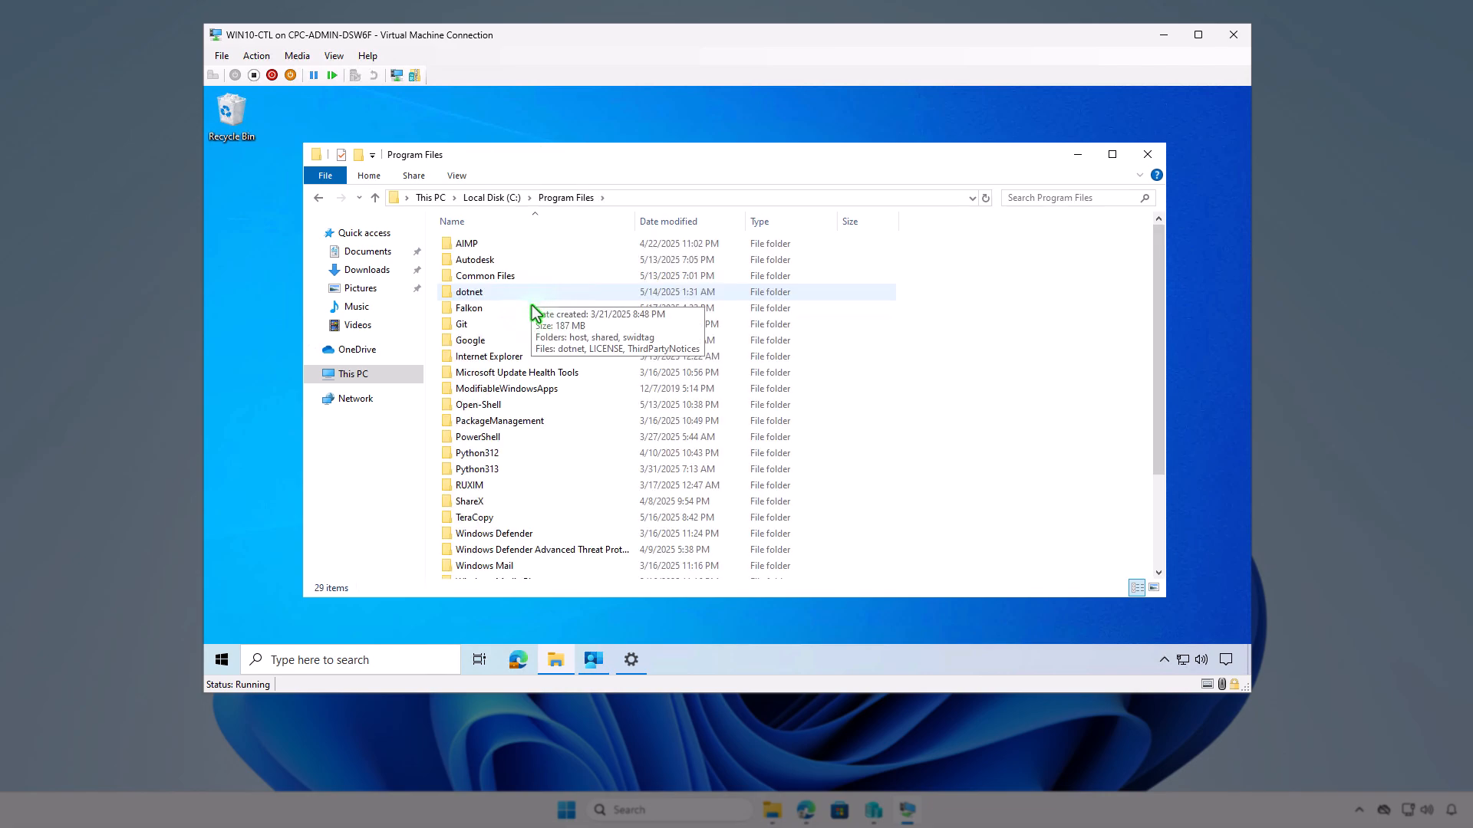
# Inspect the falkon application in the Falkon program folder, close File Explorer and minimize the virtual machine window.
pyautogui.doubleClick(532, 306)
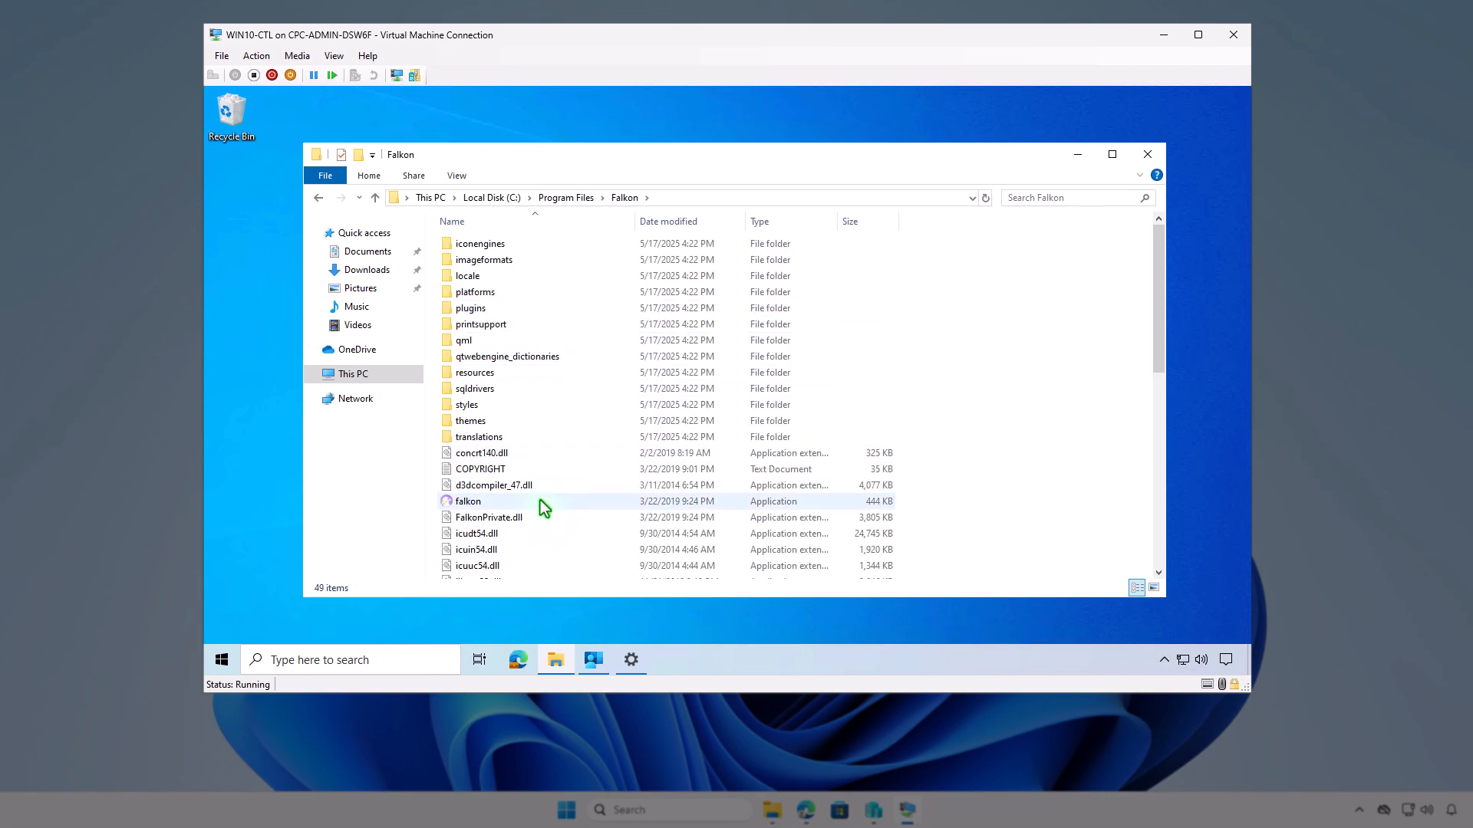
pyautogui.click(552, 502)
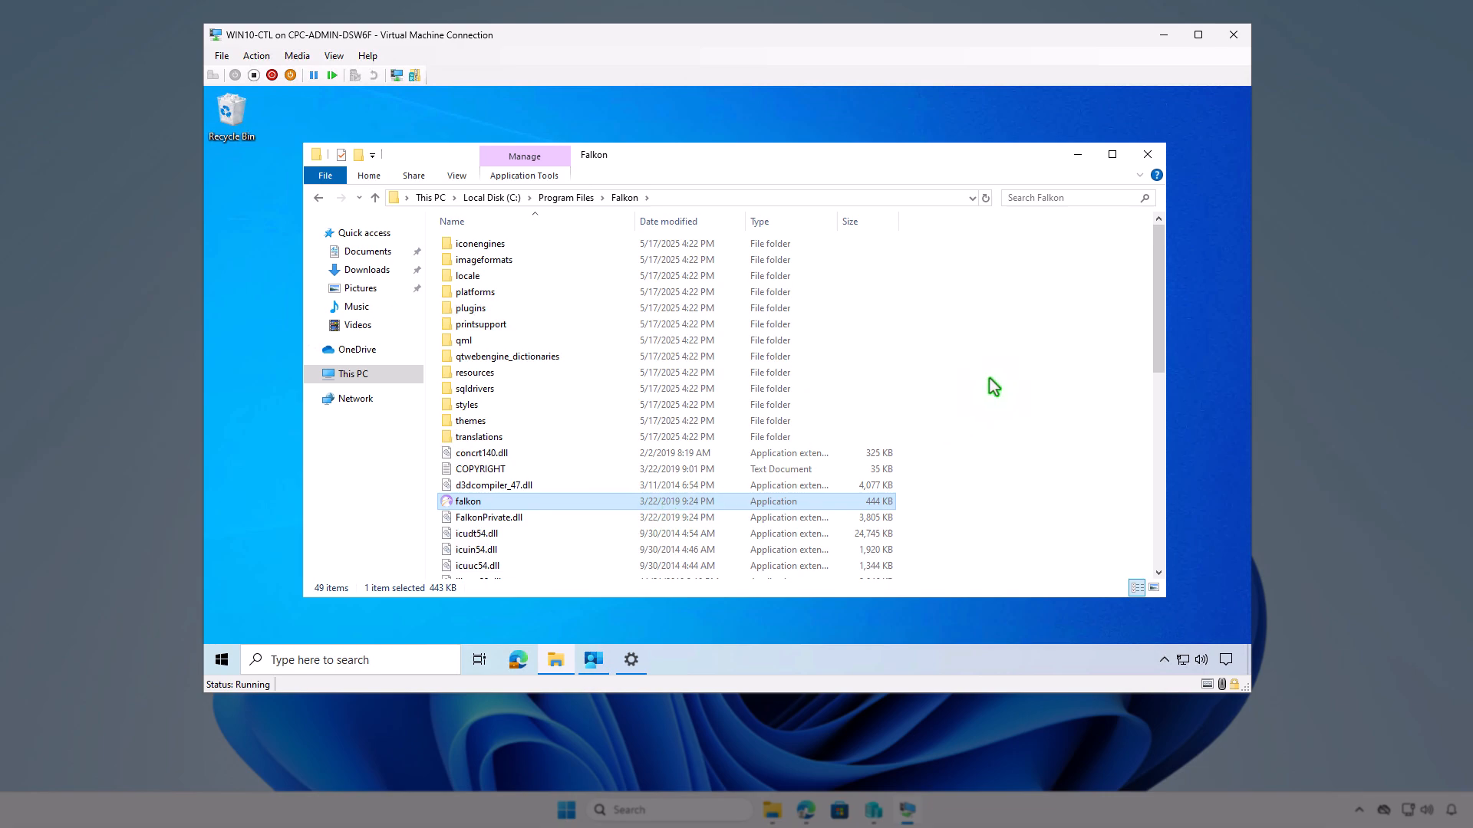
pyautogui.click(1145, 157)
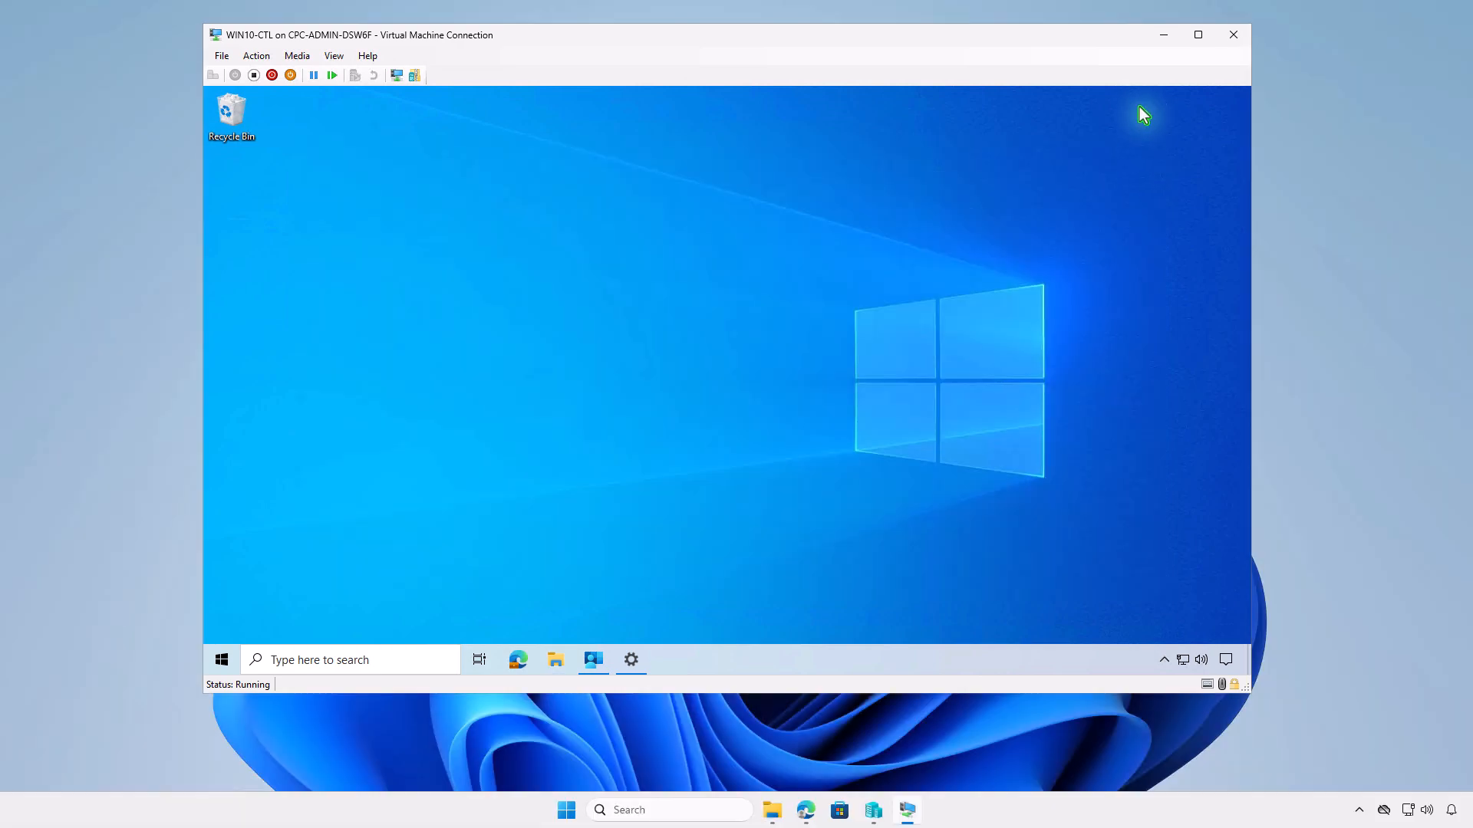
pyautogui.click(1157, 37)
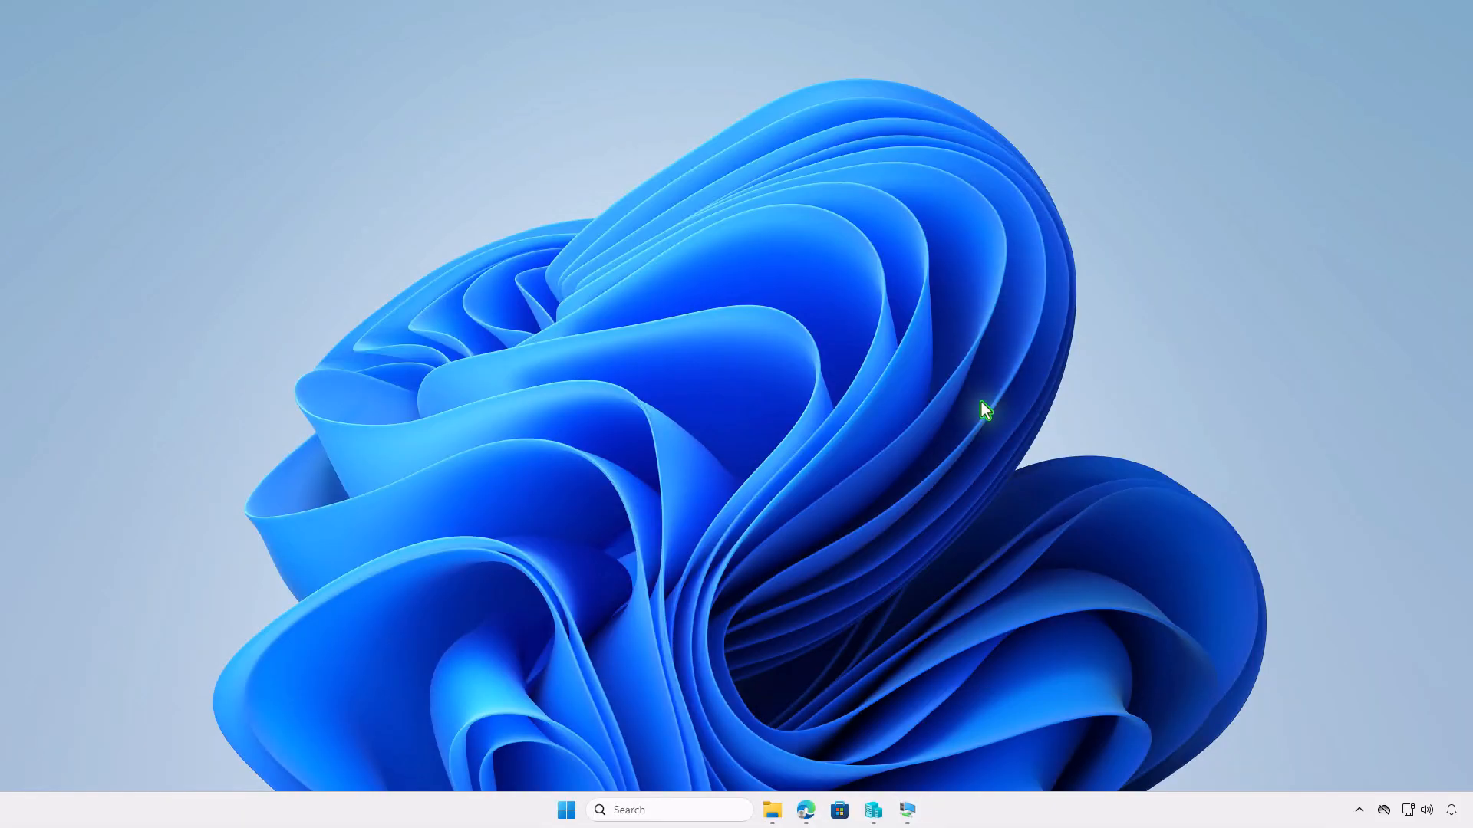
# Switch to the Intune admin center in Edge, refresh the Falkon Browser overview and view its device install status.
pyautogui.click(805, 811)
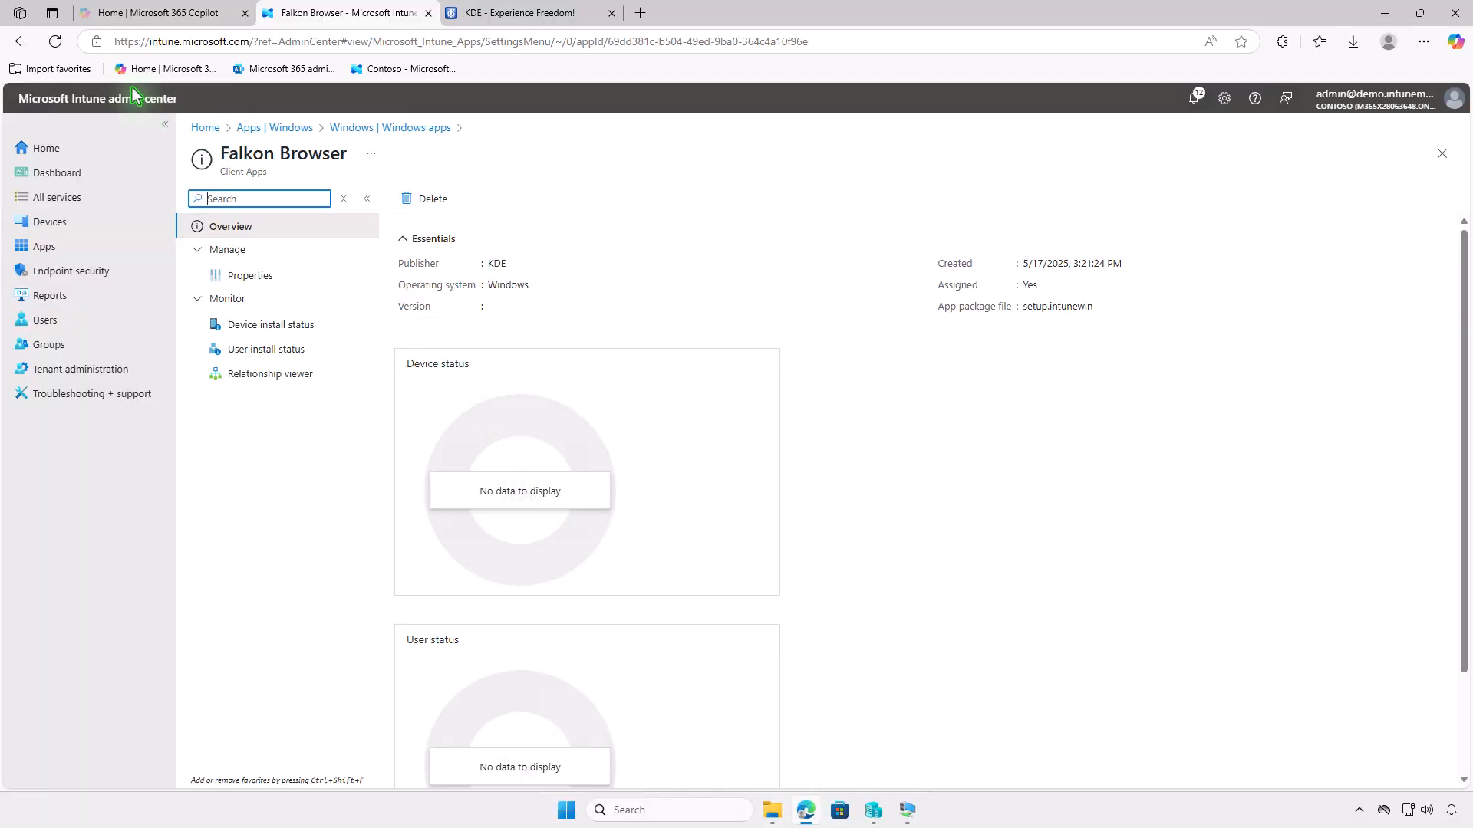
pyautogui.click(56, 42)
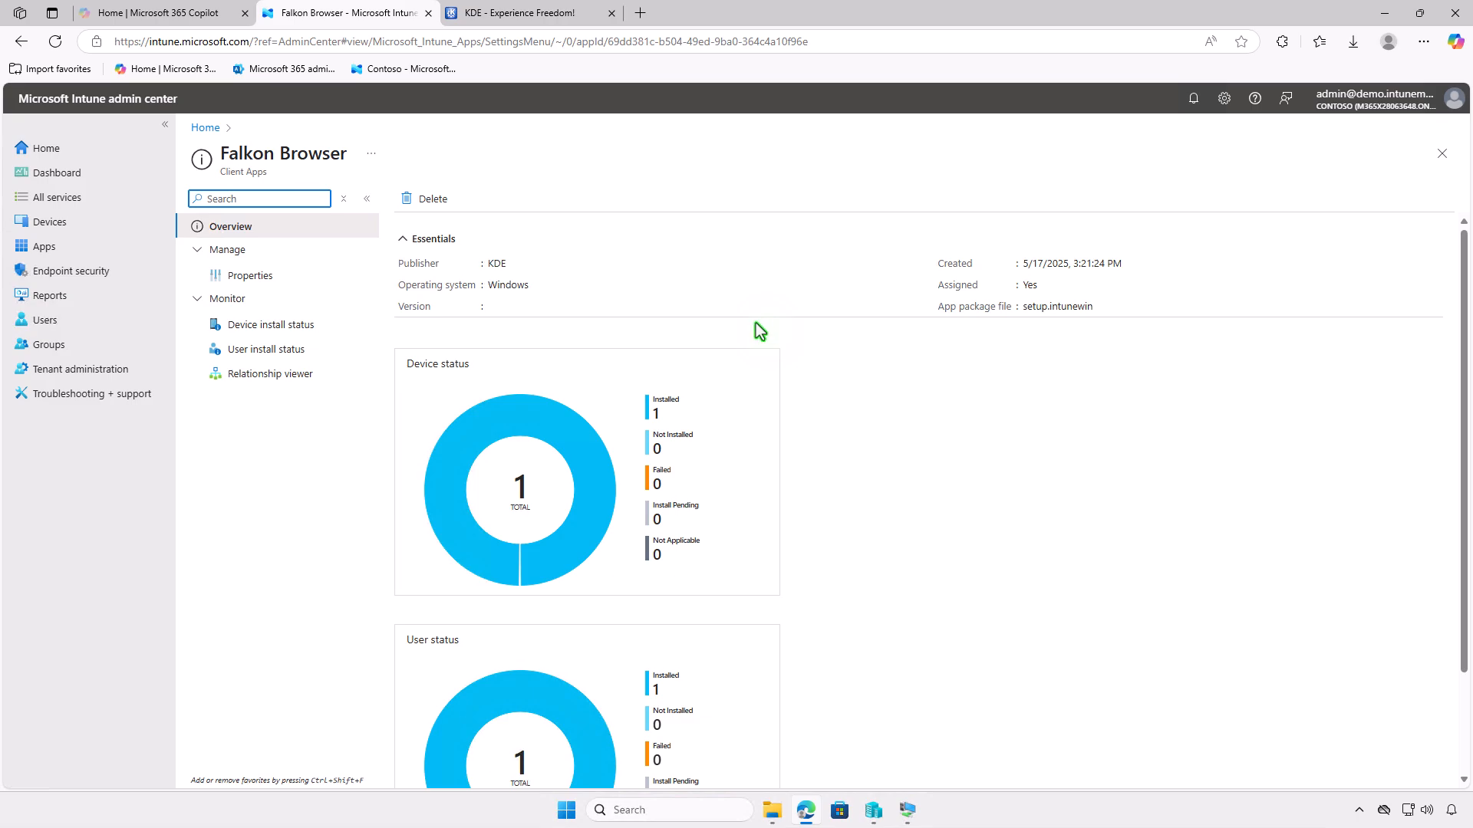
pyautogui.click(288, 333)
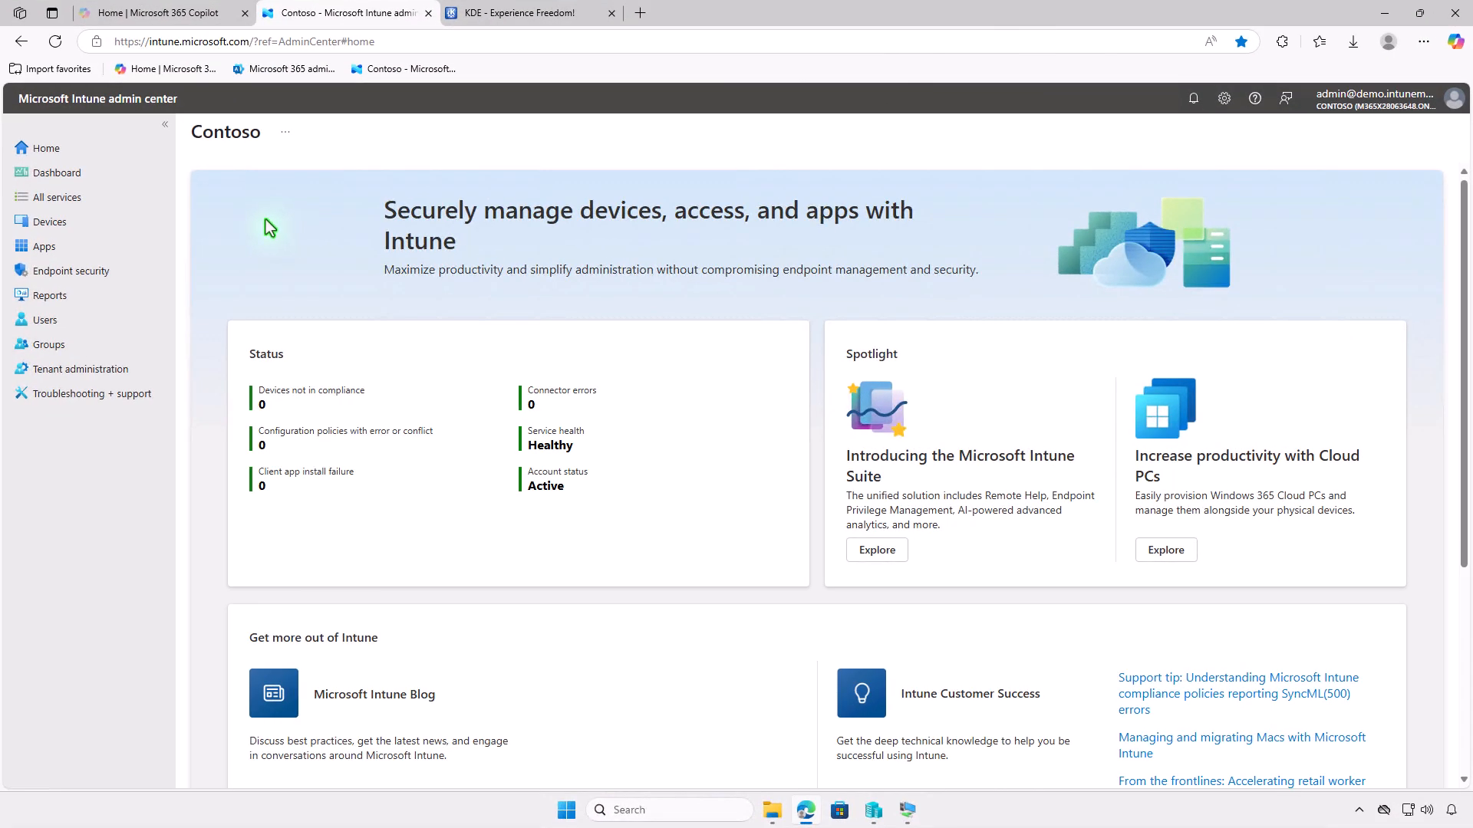
# Edit the assignments of the Windows app Falkon Browser and remove the Test_Devices group from Required.
pyautogui.click(98, 251)
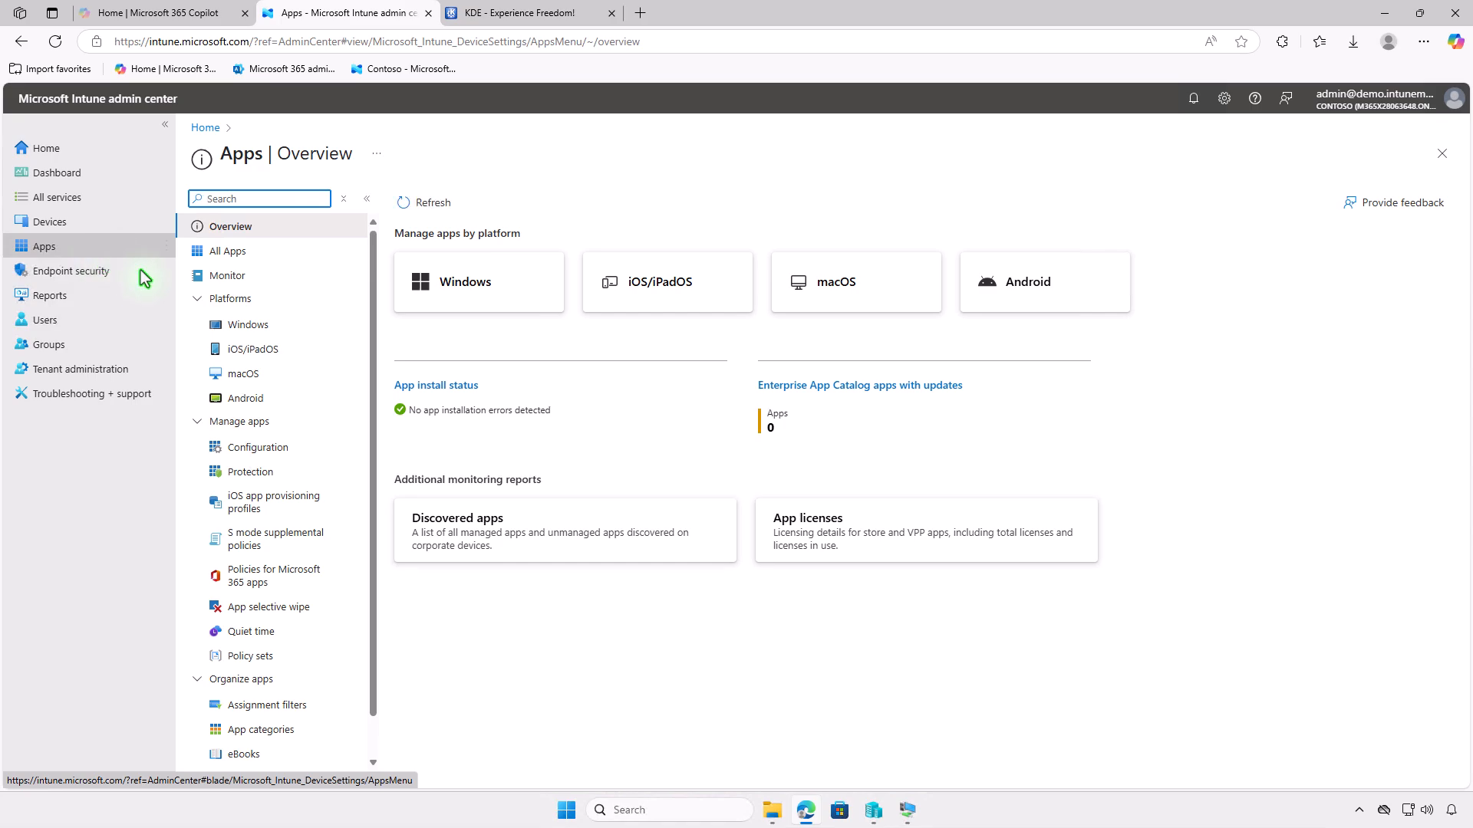
pyautogui.click(276, 322)
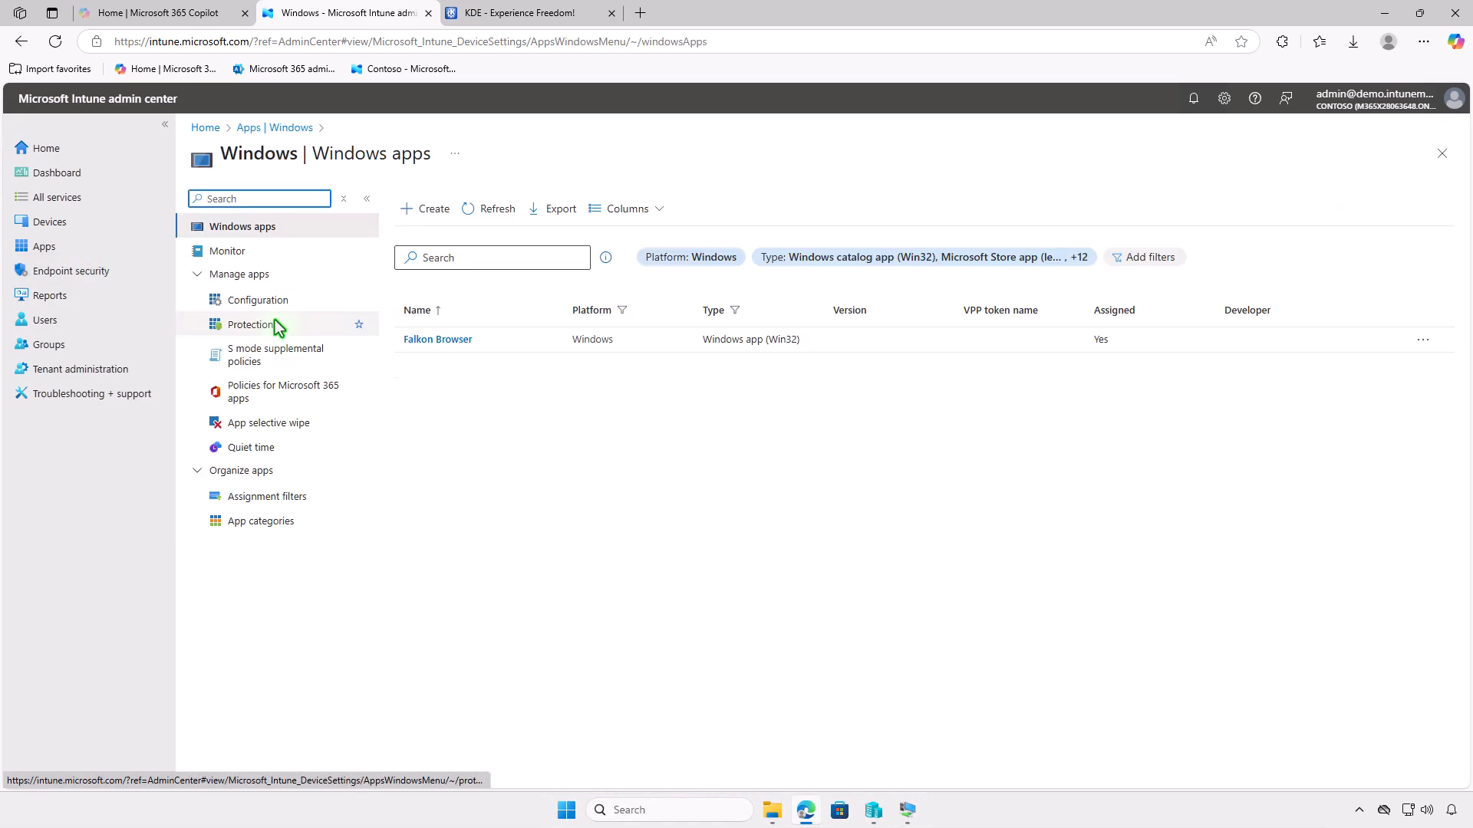
pyautogui.click(455, 340)
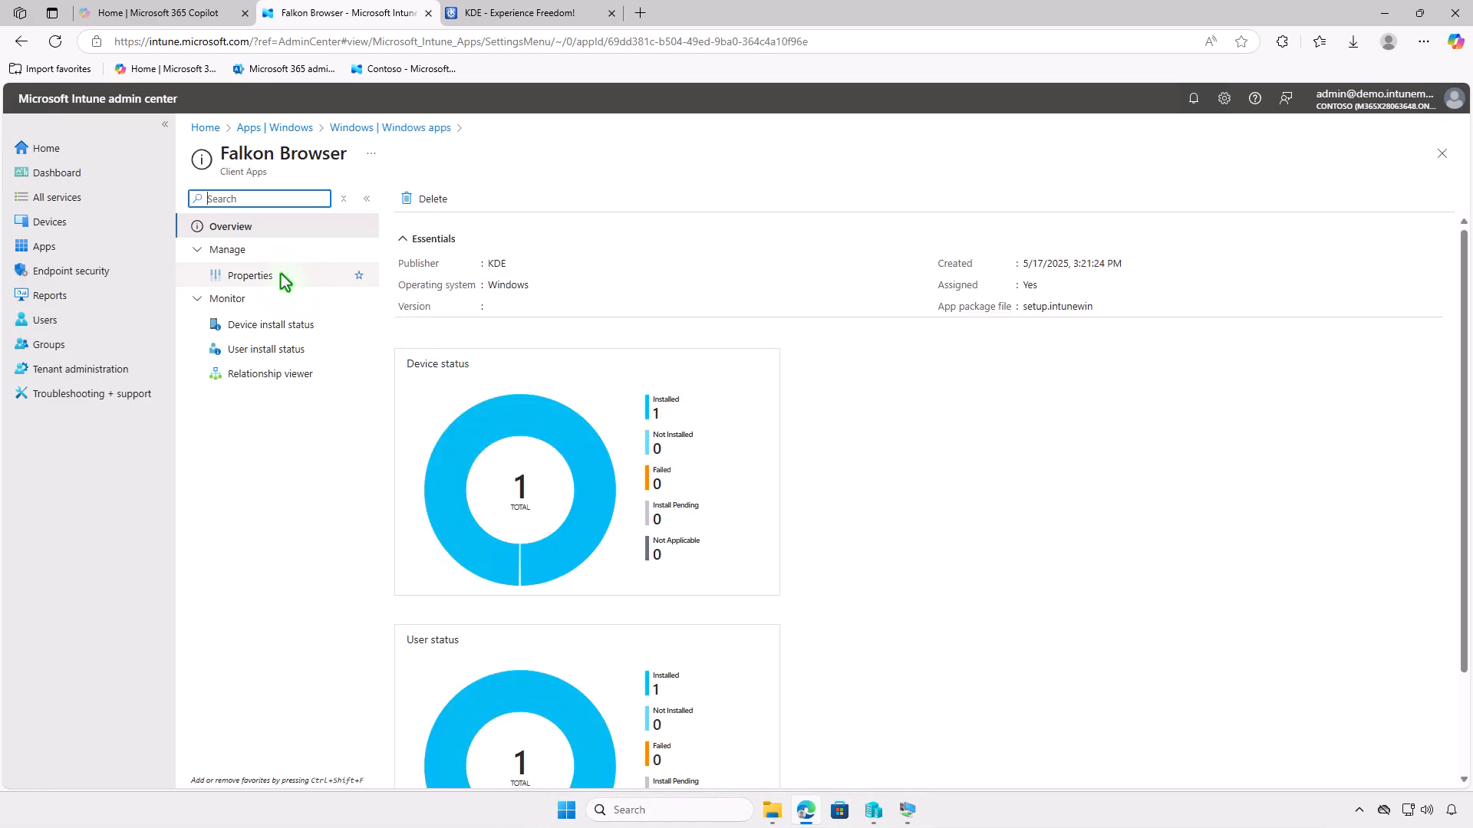
pyautogui.click(281, 277)
pyautogui.scroll(-10, 513, 434)
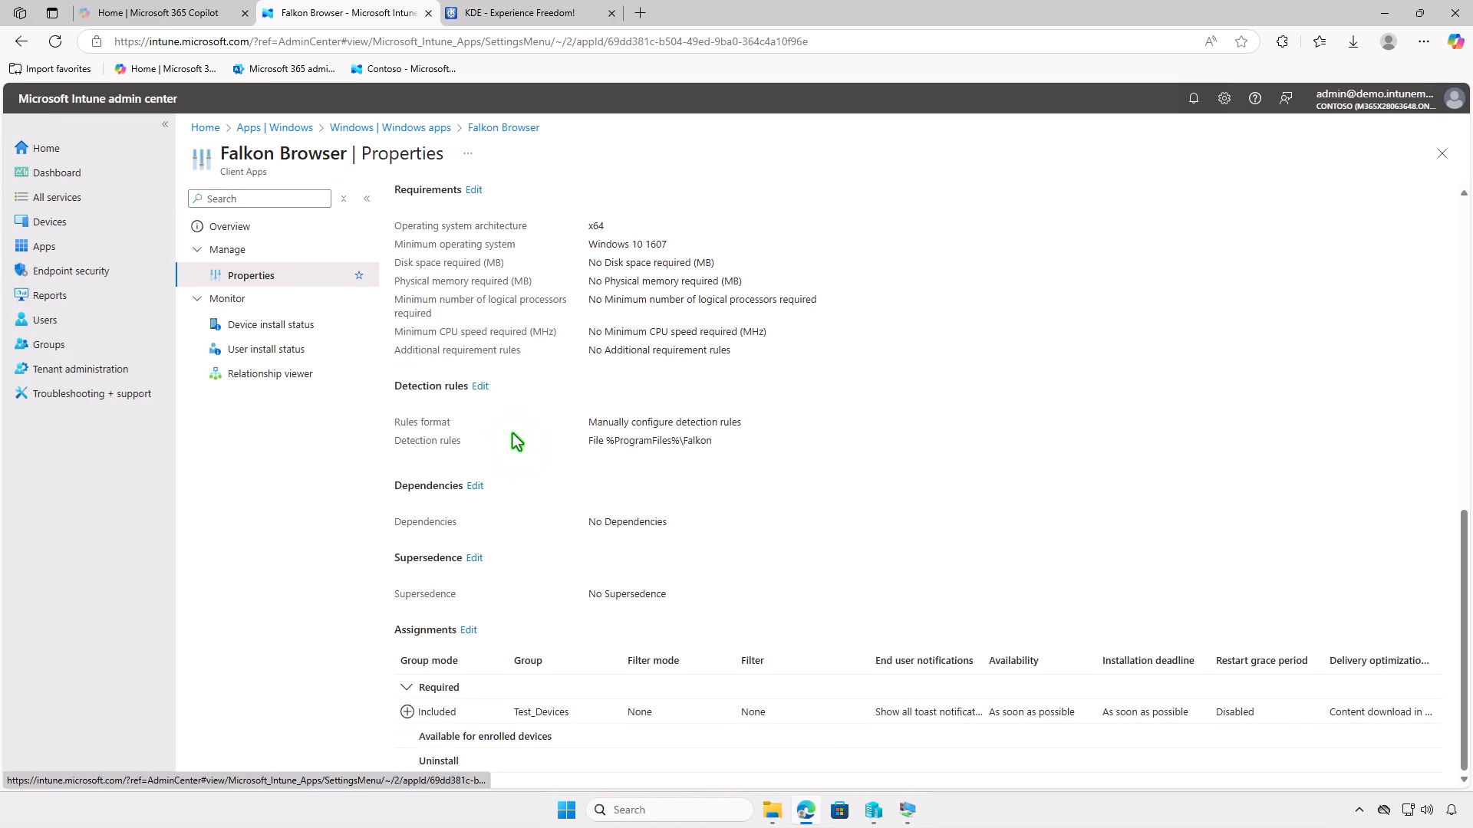
pyautogui.click(468, 631)
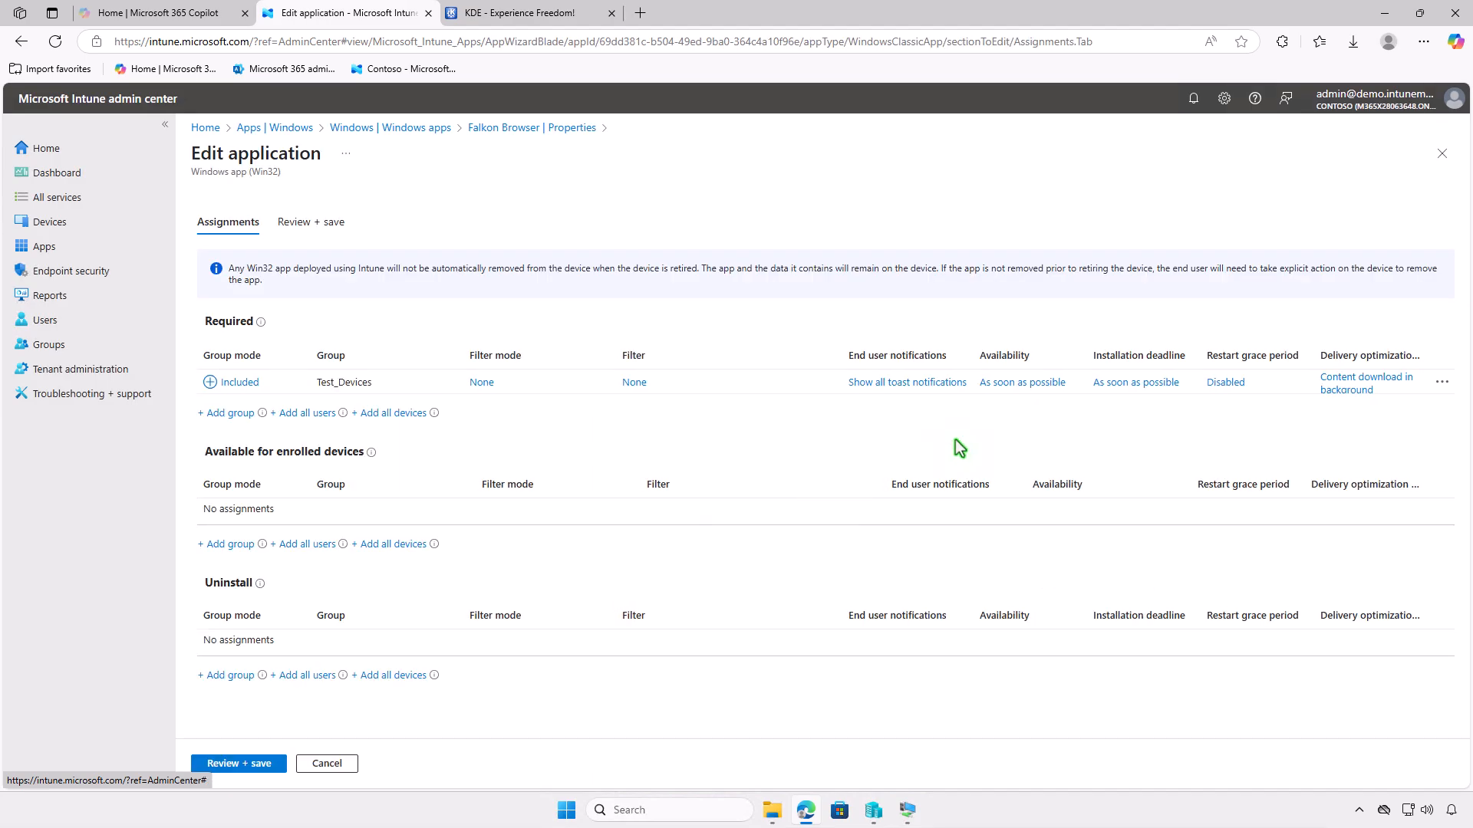
pyautogui.click(1444, 384)
pyautogui.click(1368, 398)
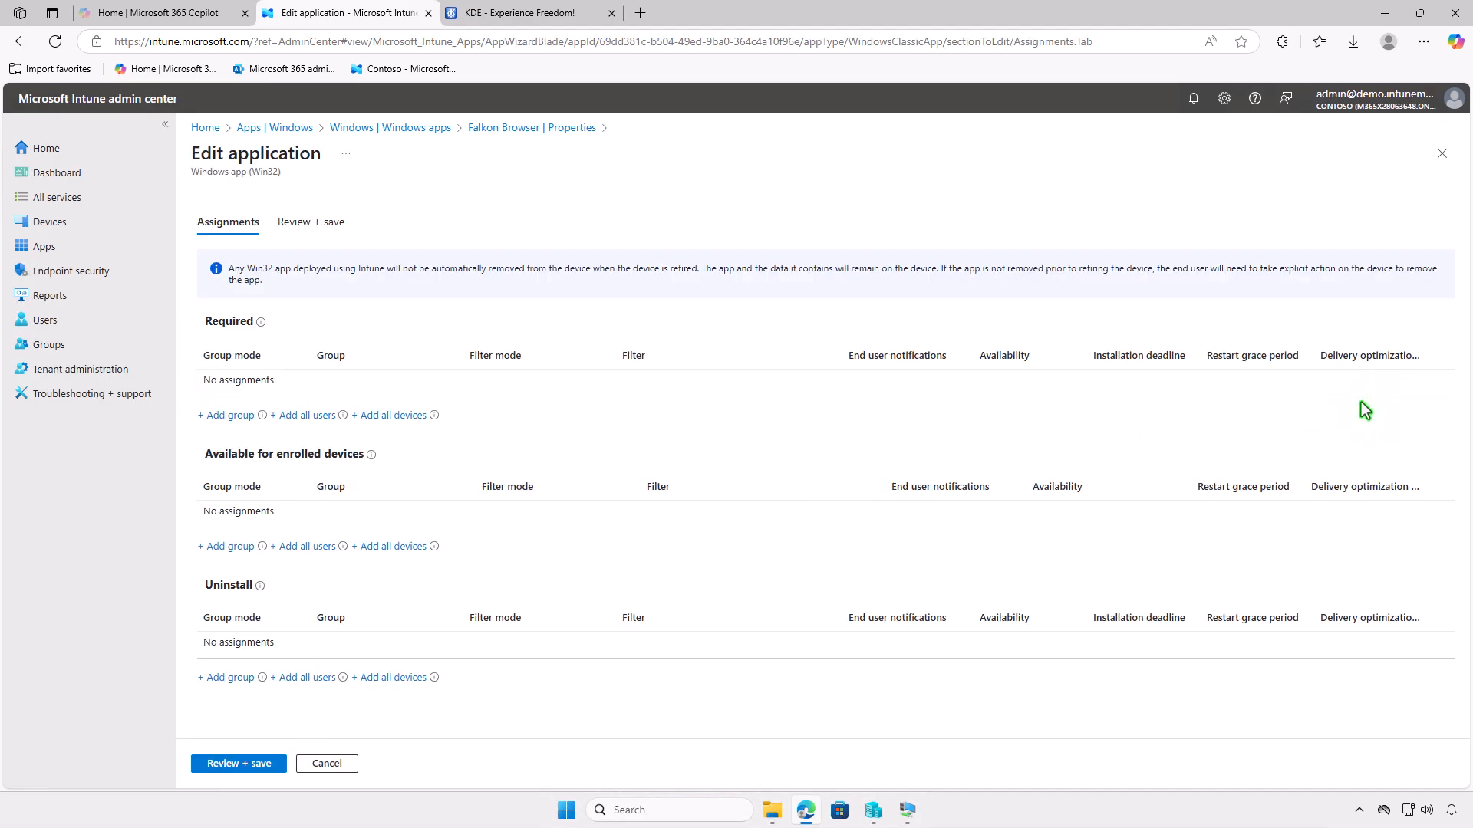
# Assign the Test_Devices group to Uninstall for Falkon Browser and save the application.
pyautogui.click(232, 681)
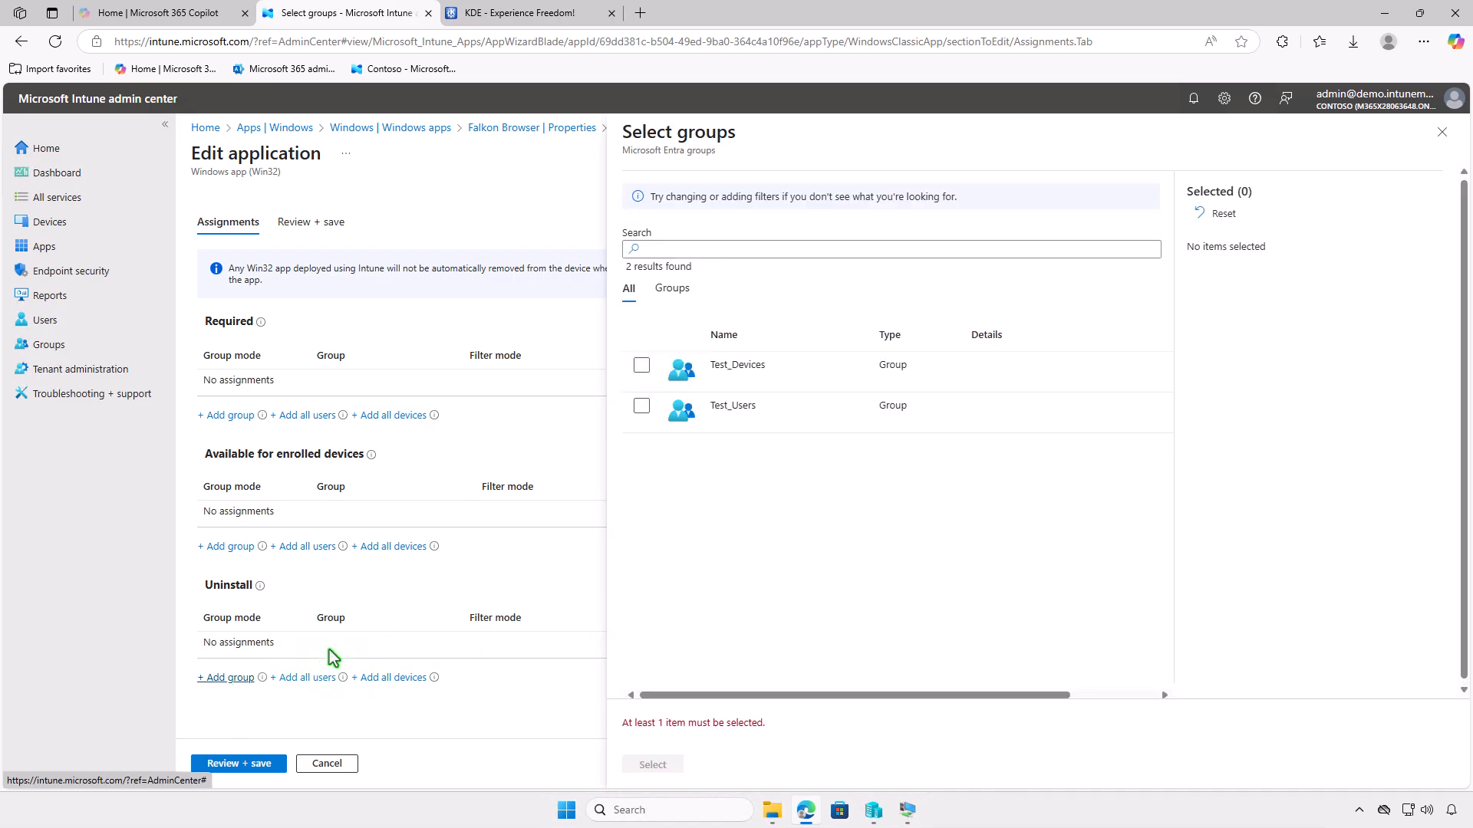
pyautogui.click(642, 365)
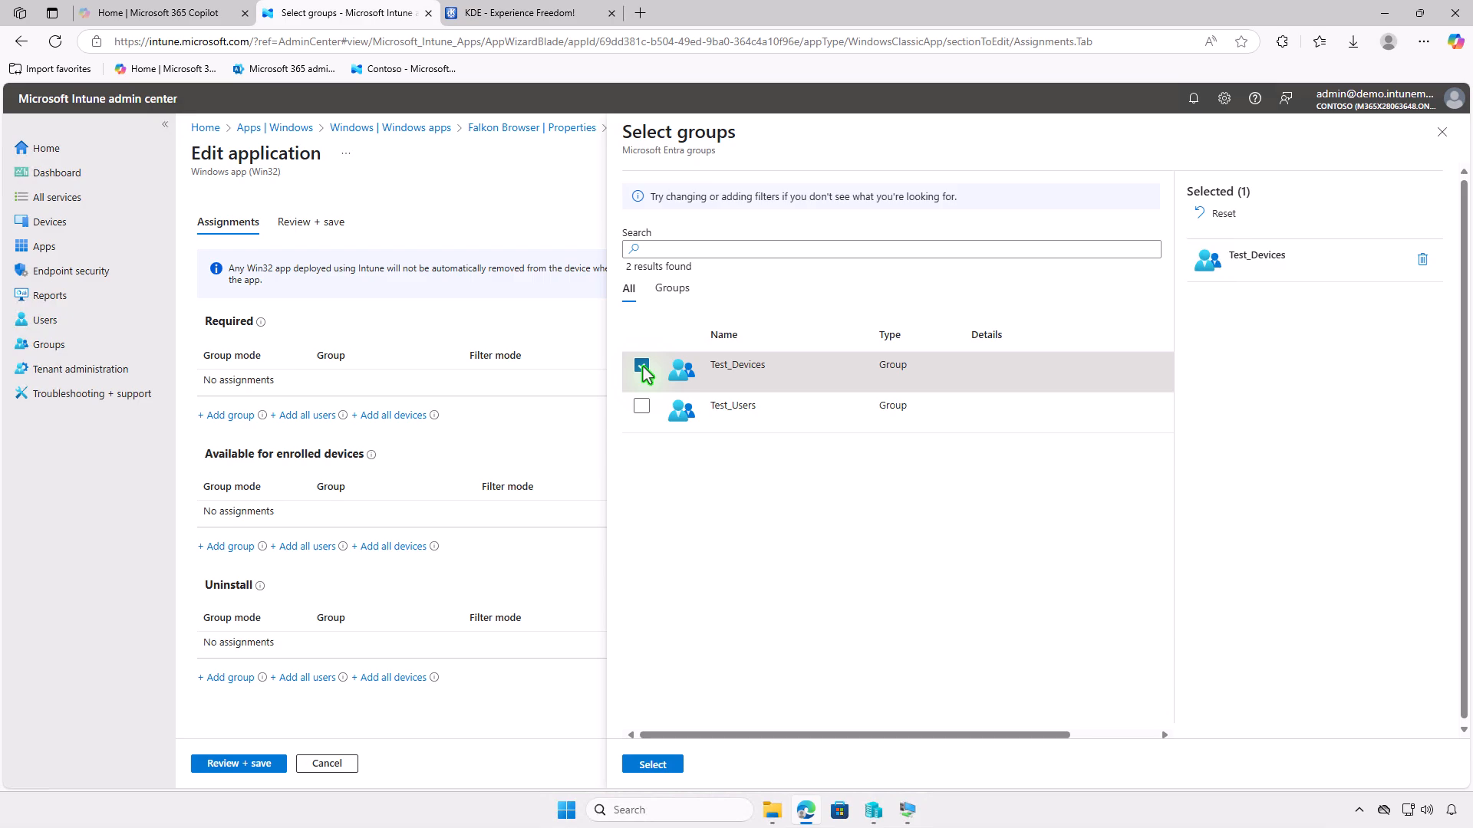
pyautogui.click(653, 766)
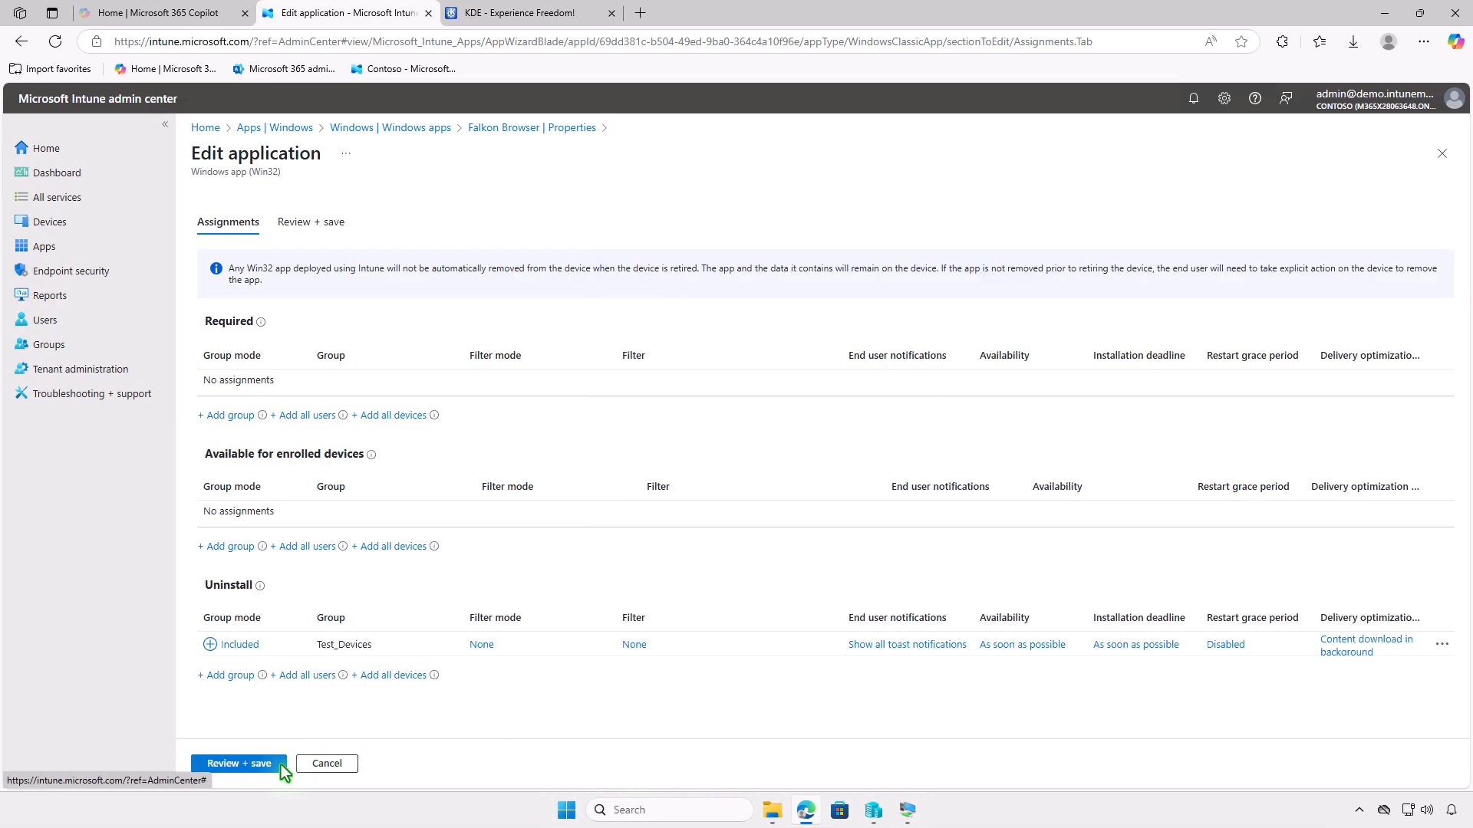
pyautogui.click(247, 765)
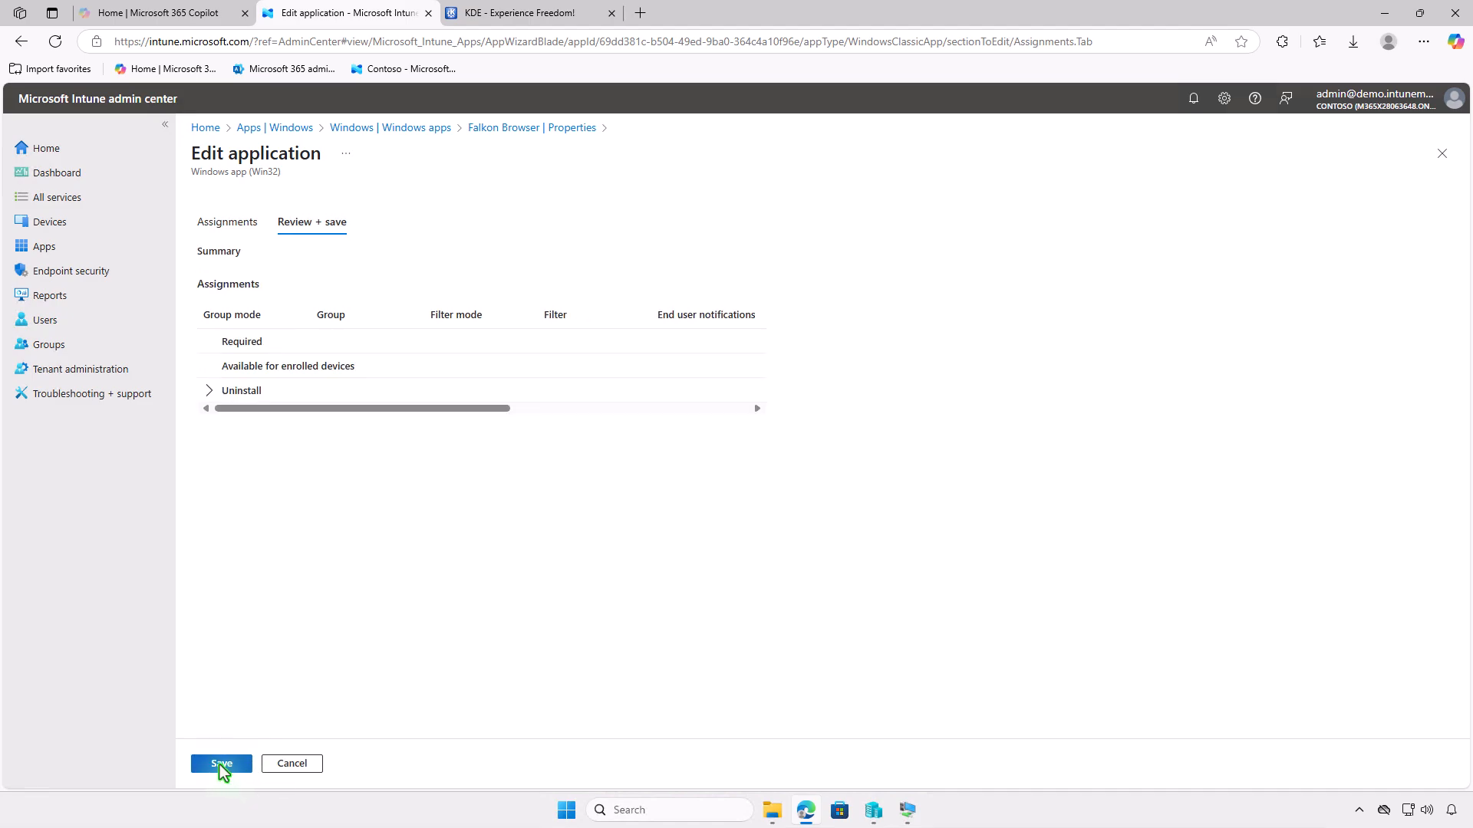
pyautogui.click(222, 764)
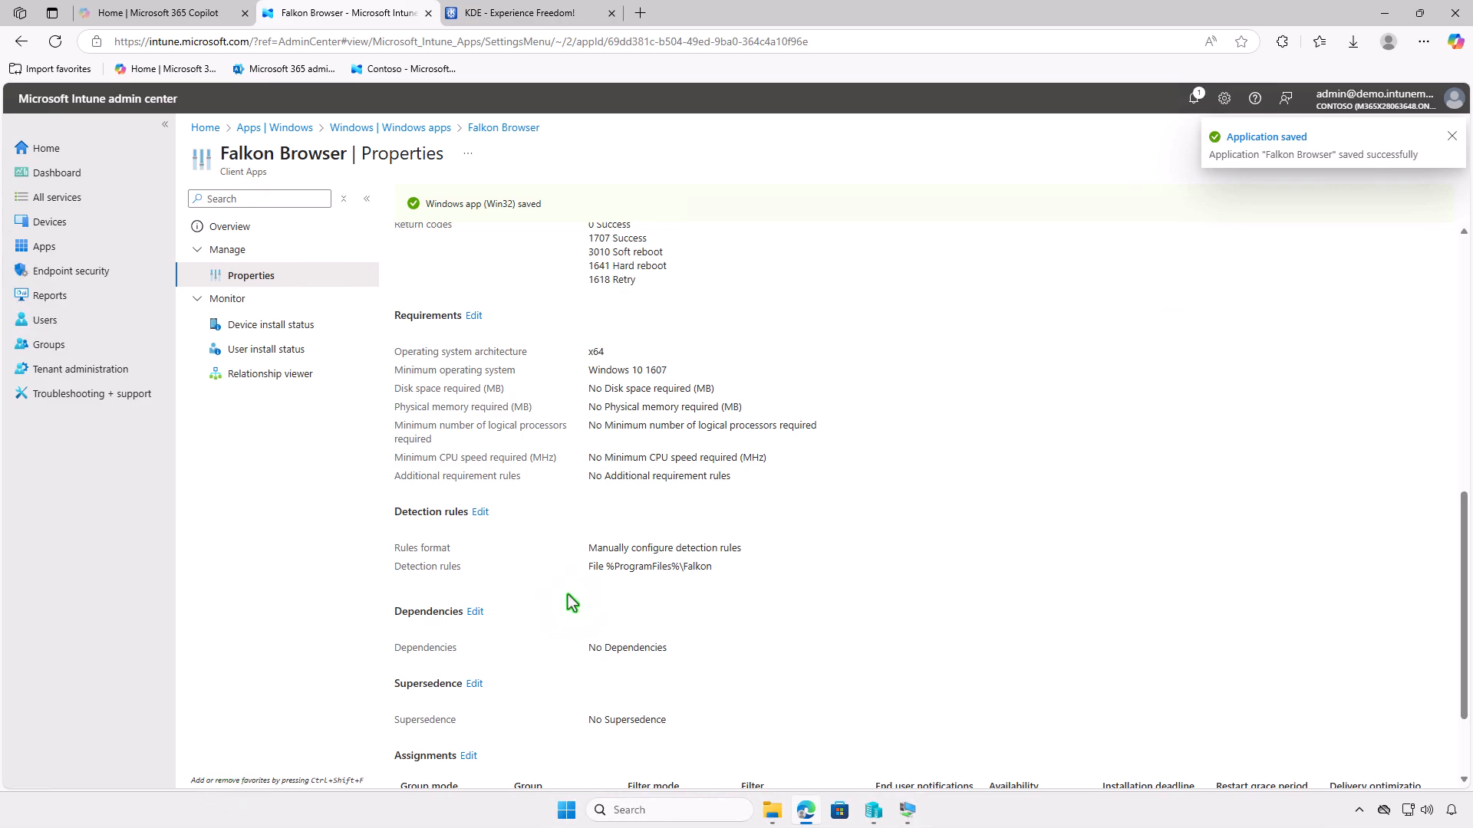
# Switch to the WIN10-CTL virtual machine, sync the device in Company Portal and check the Intune software distribution notifications.
pyautogui.click(1384, 15)
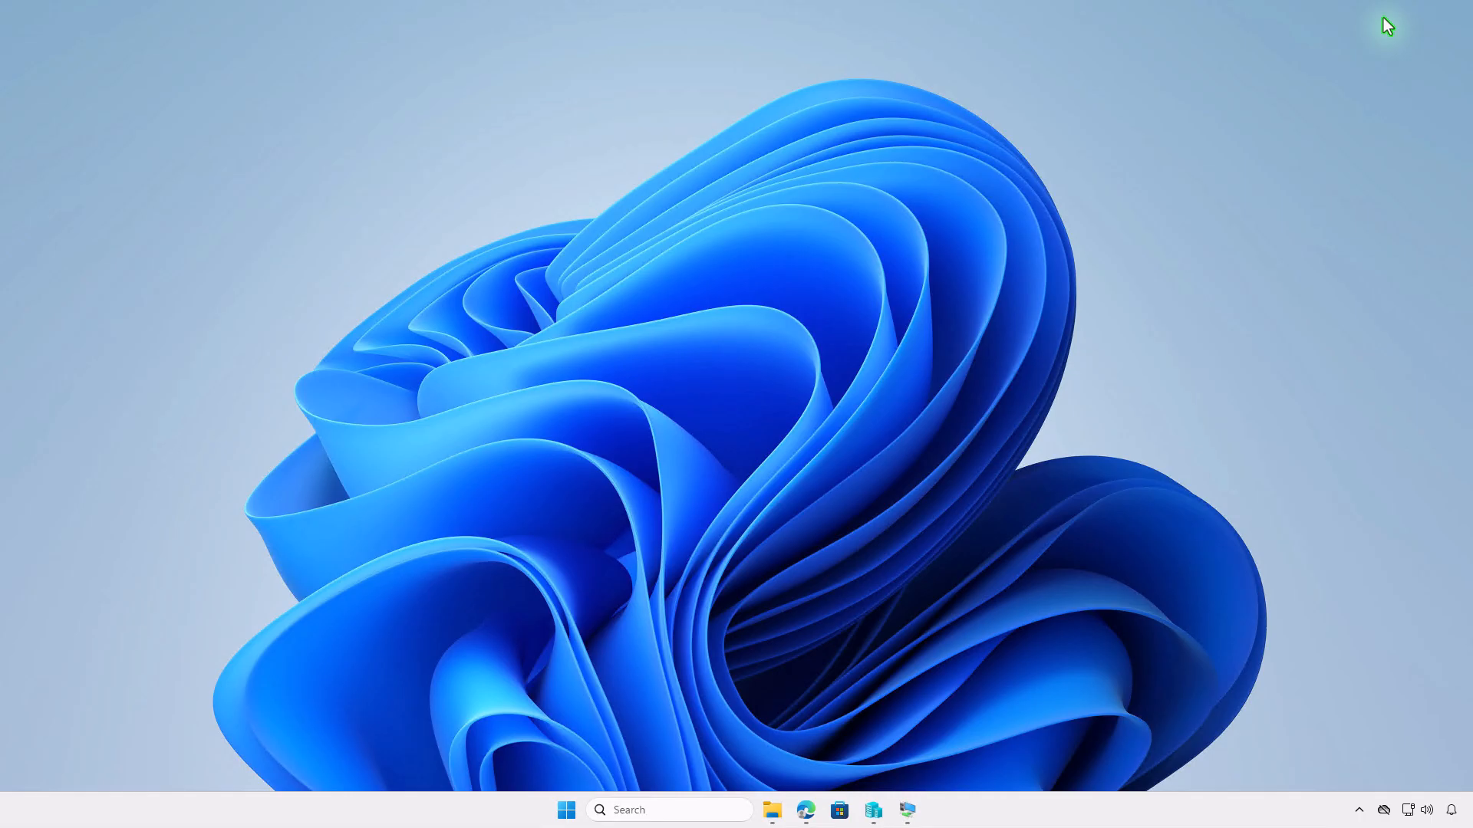
pyautogui.click(905, 813)
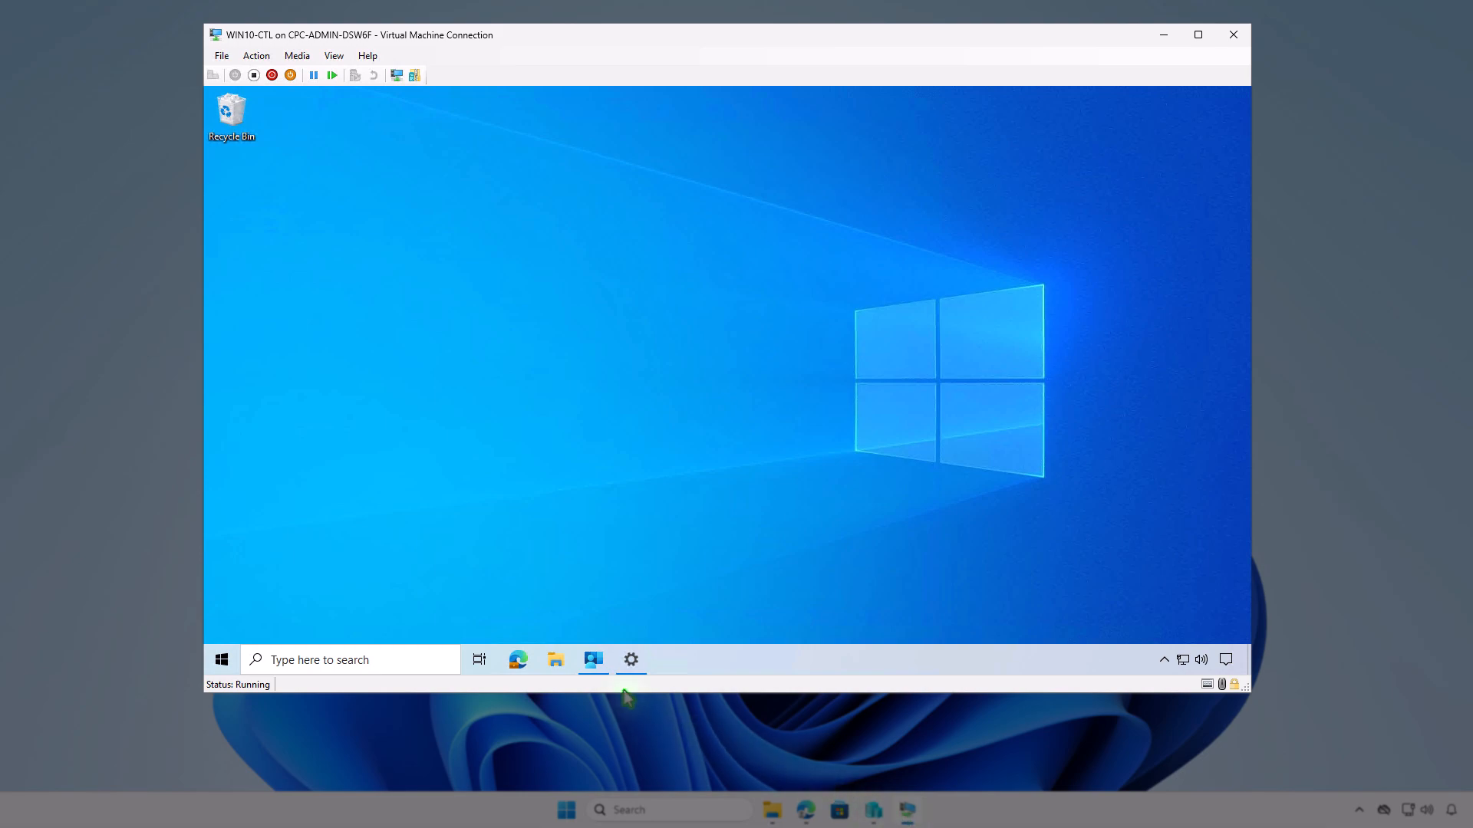
pyautogui.click(599, 669)
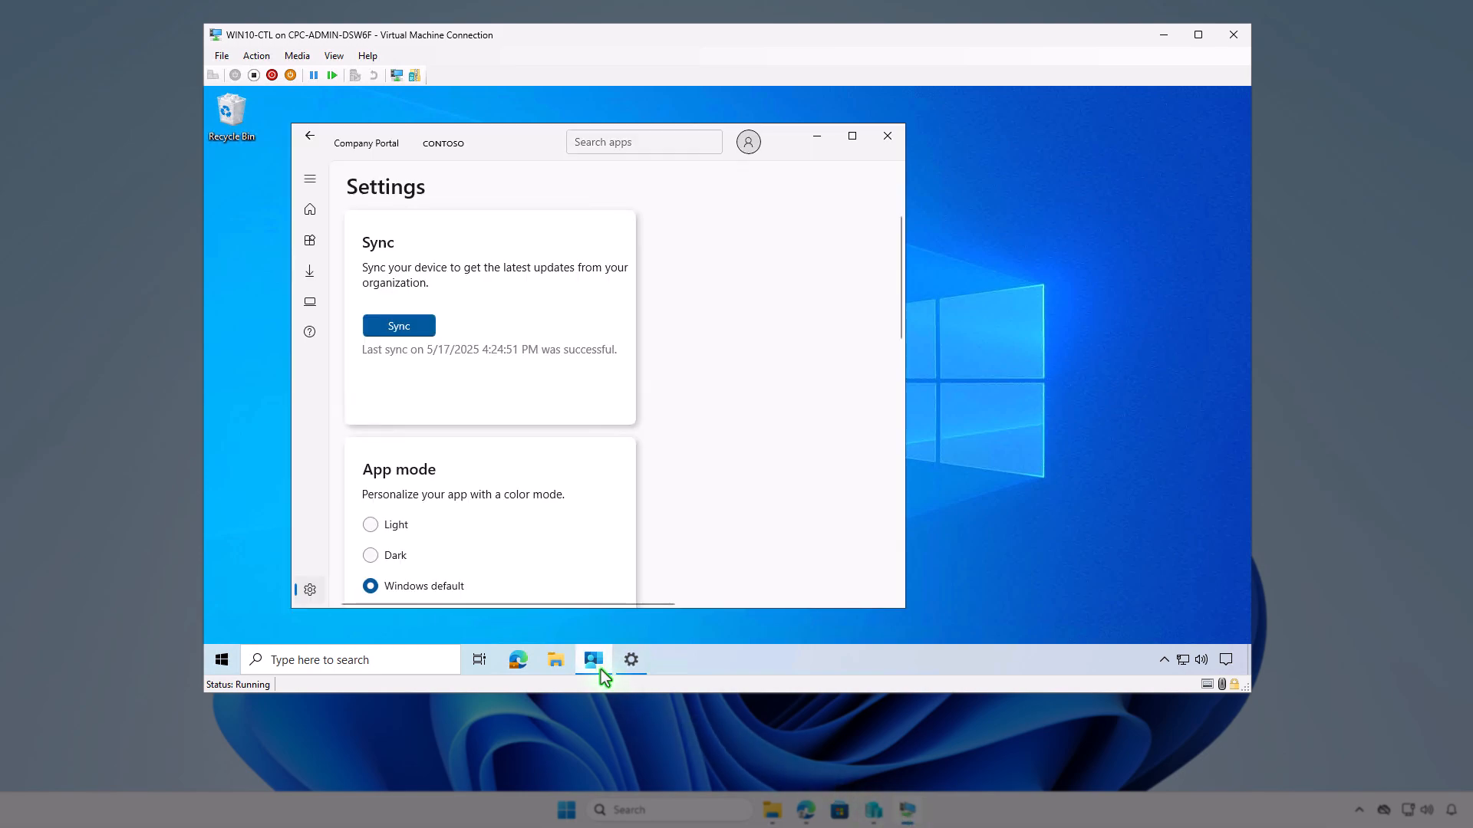
pyautogui.click(425, 328)
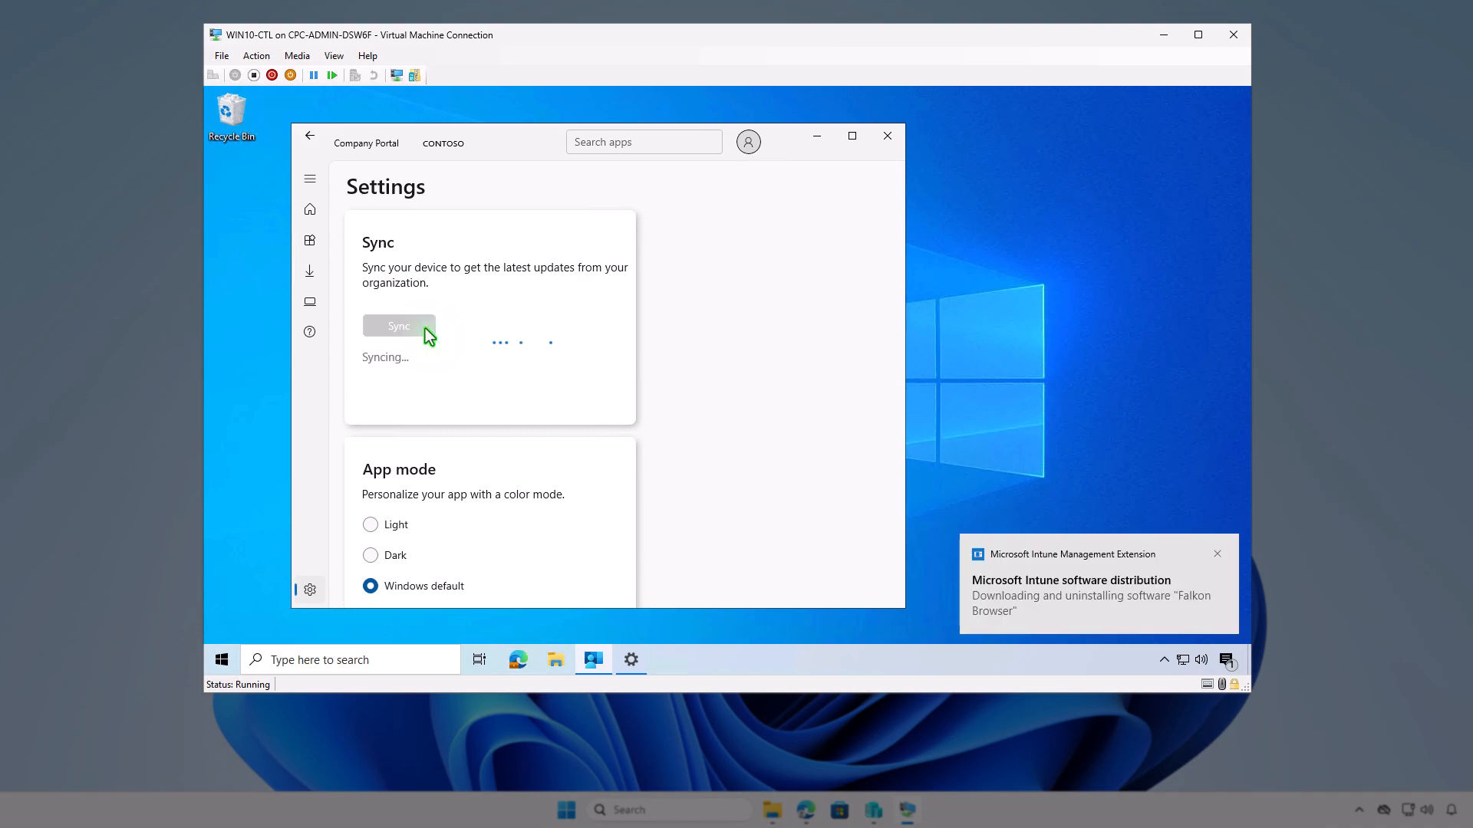
pyautogui.click(1225, 661)
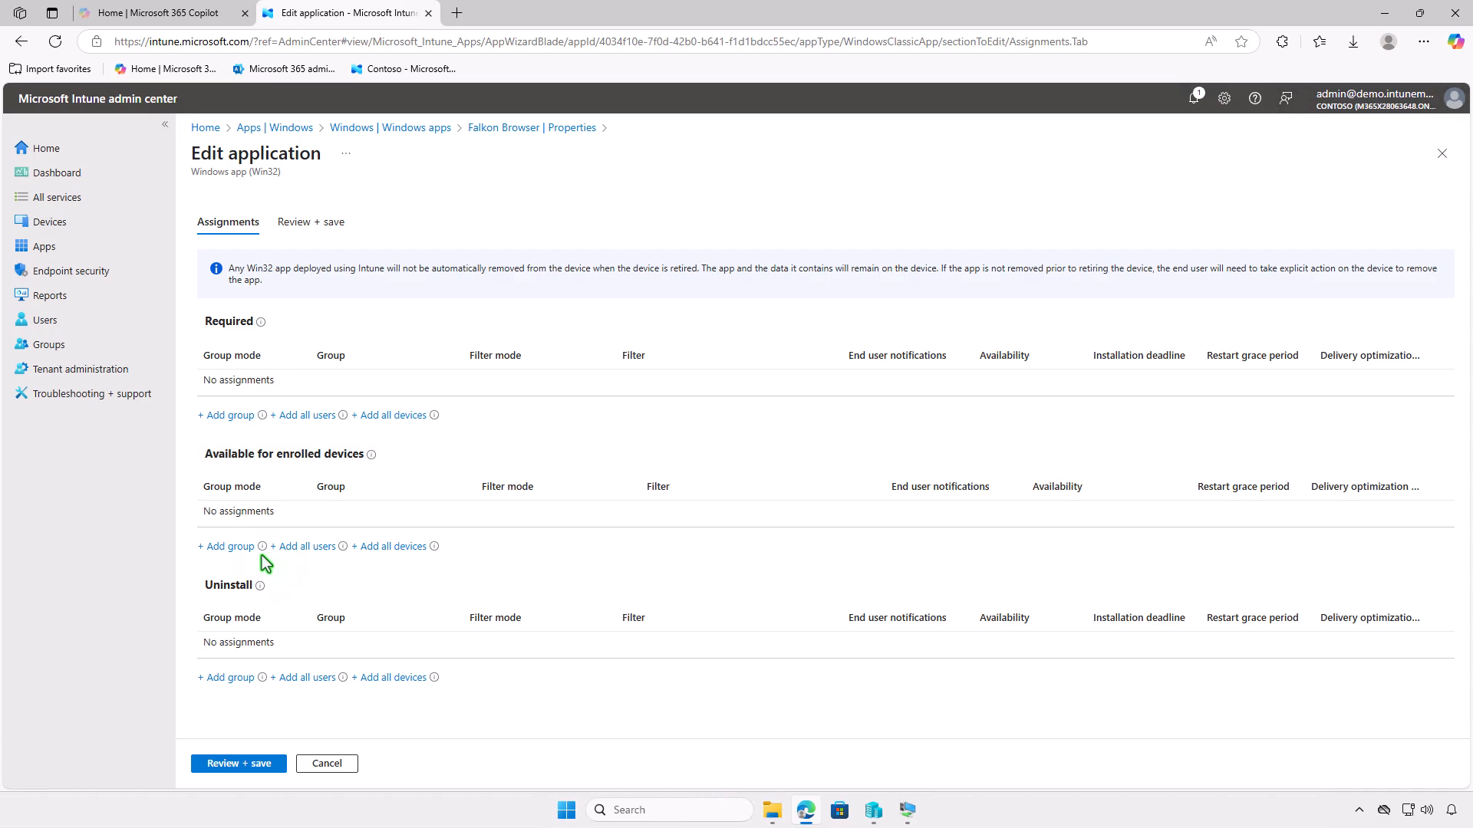
# Make Falkon Browser available for enrolled devices to the Test_Users group and save the application.
pyautogui.click(234, 547)
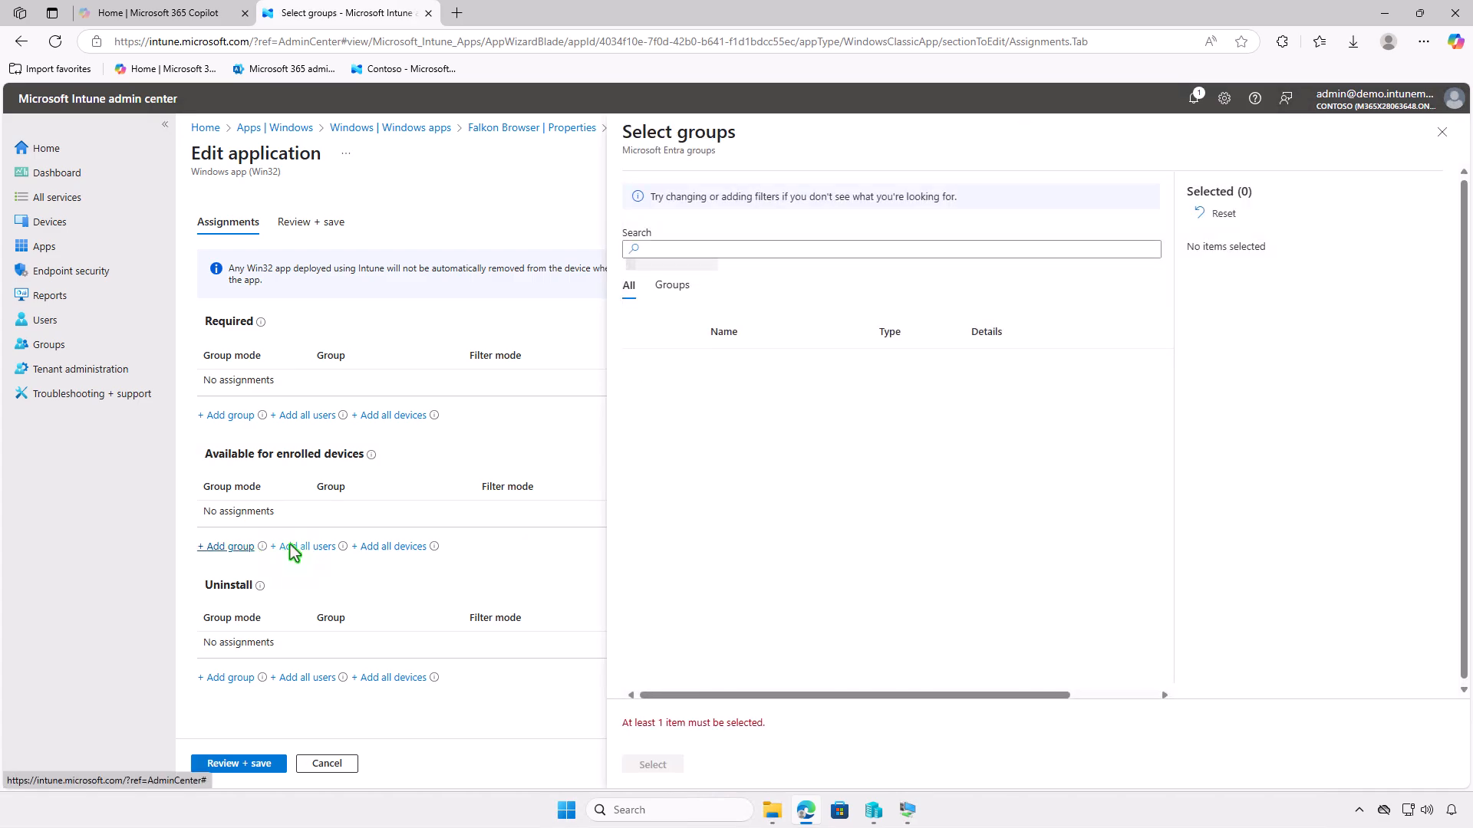
pyautogui.click(642, 406)
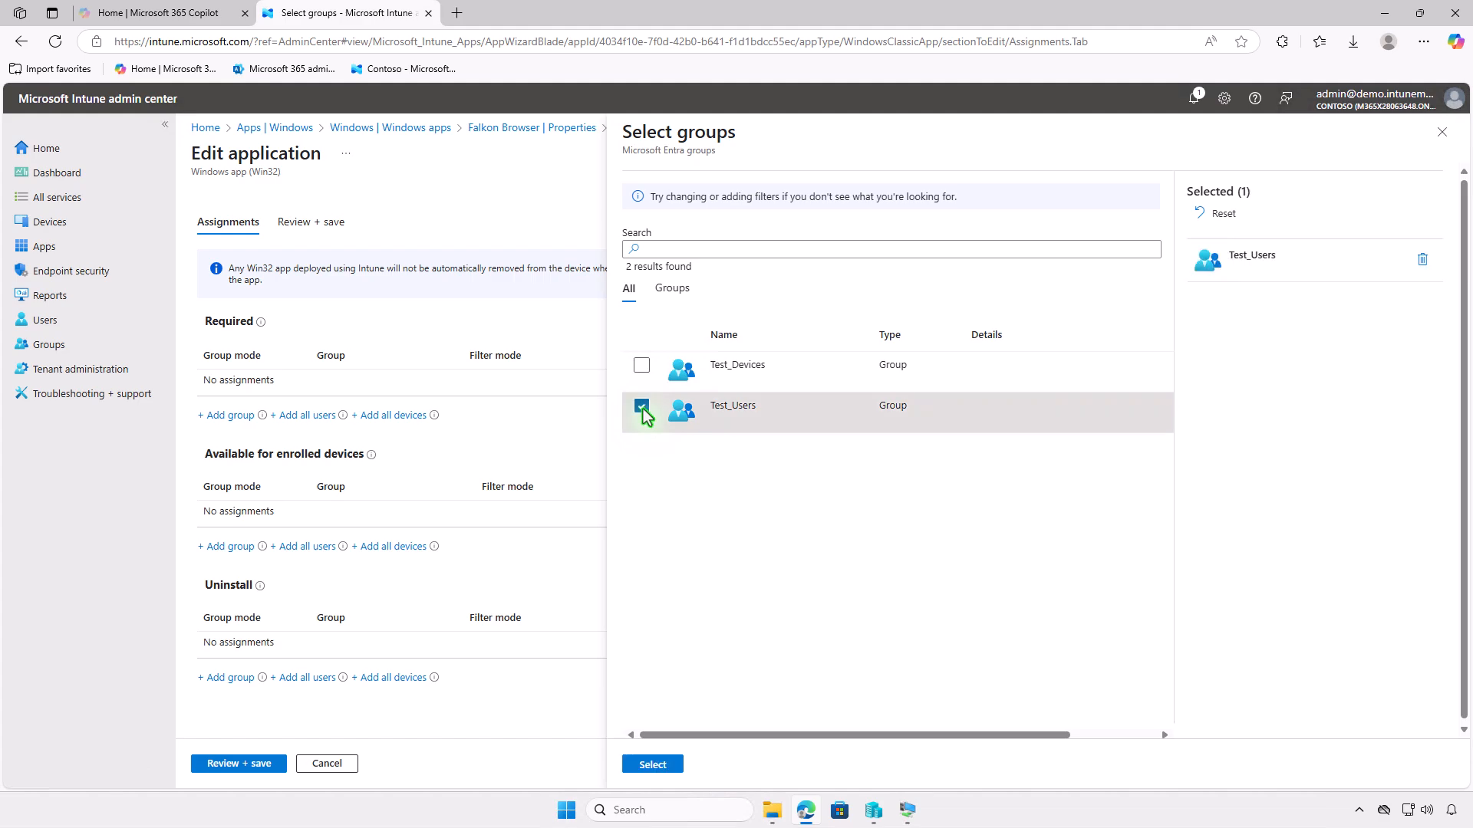
pyautogui.click(653, 765)
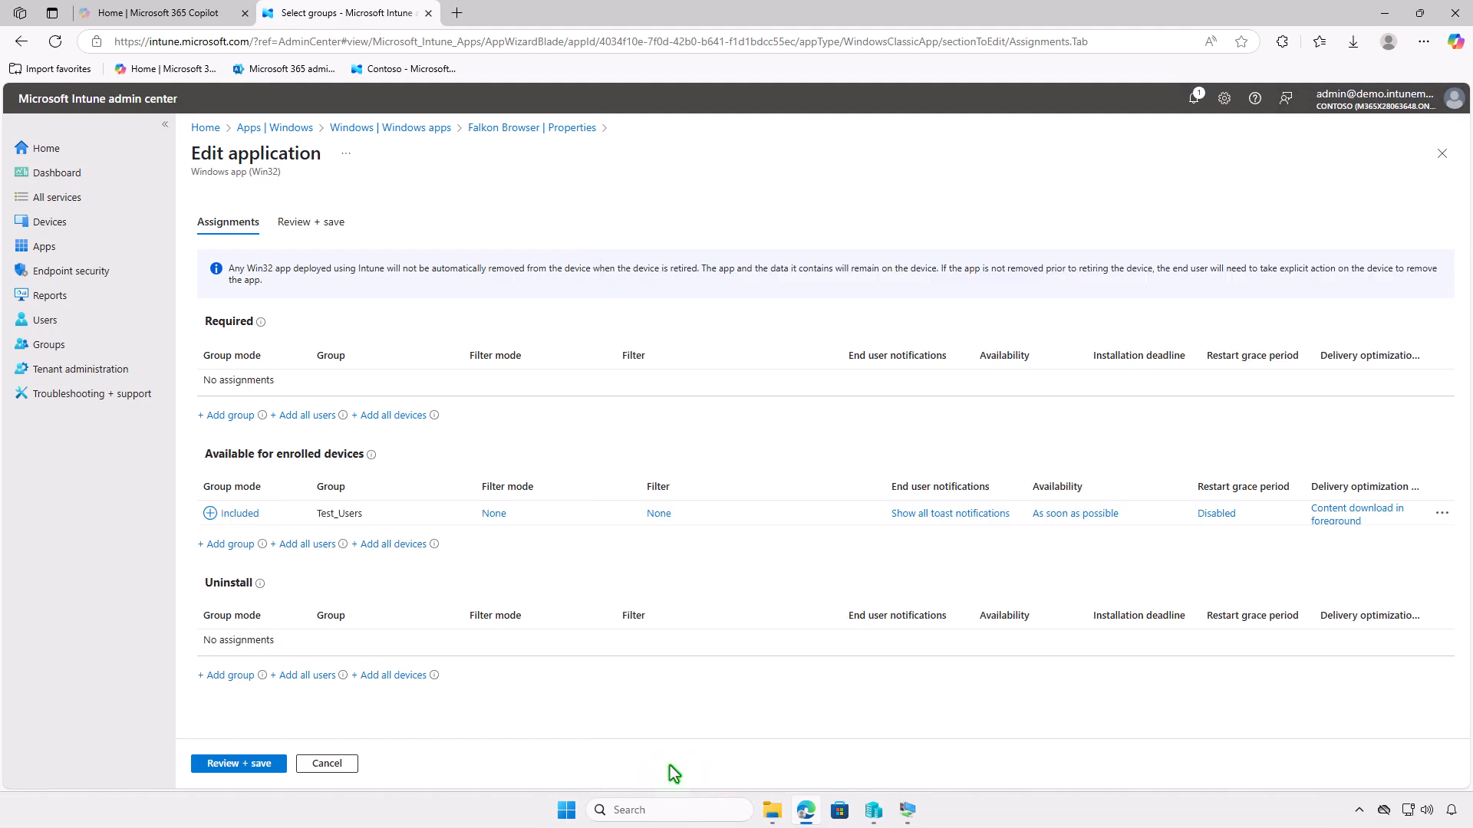
pyautogui.click(223, 764)
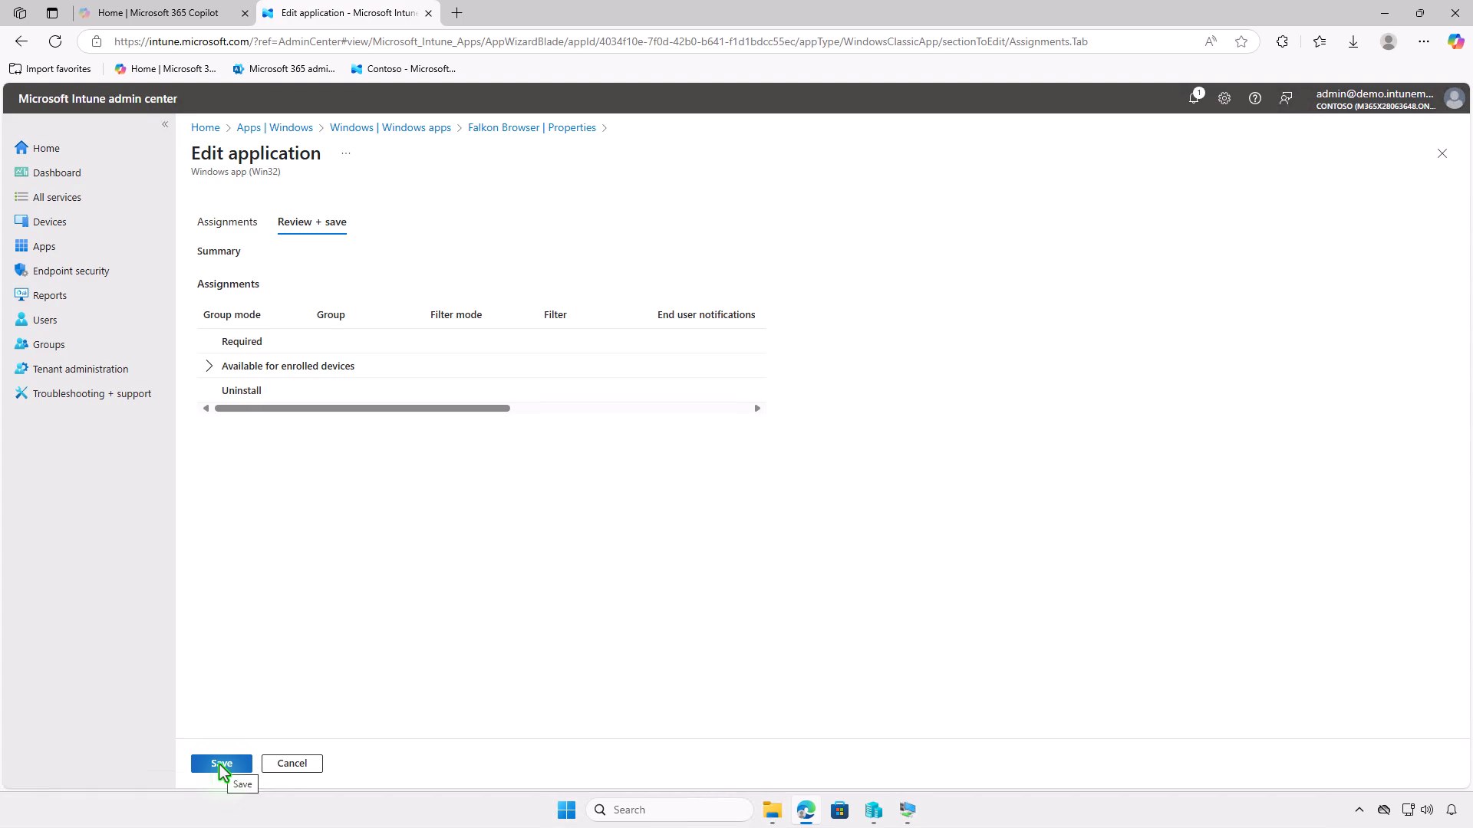
pyautogui.click(221, 764)
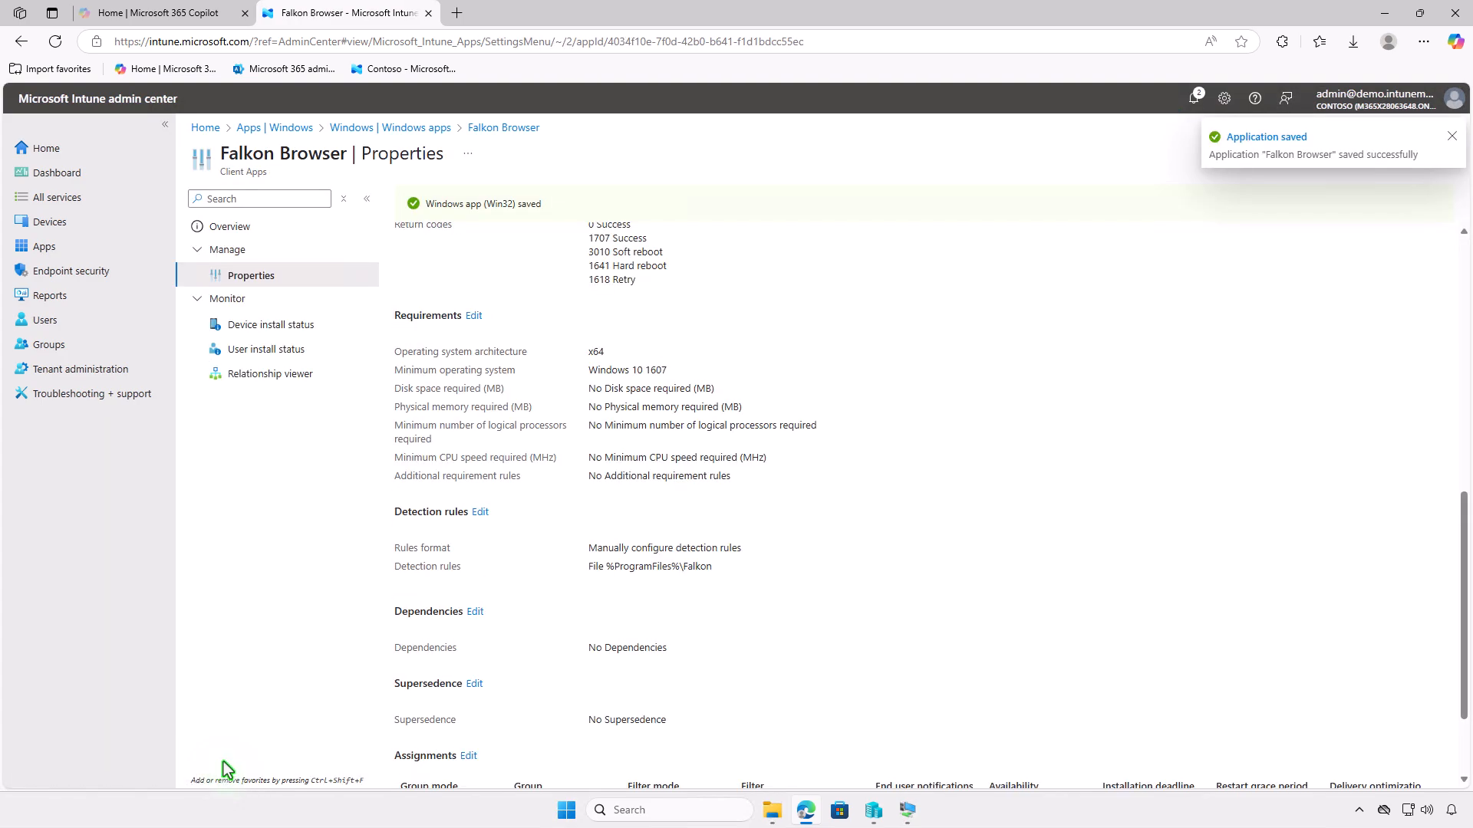
# Switch to the WIN10-CTL virtual machine, install Falkon Browser from the Company Portal apps and check the Intune notifications.
pyautogui.click(1385, 13)
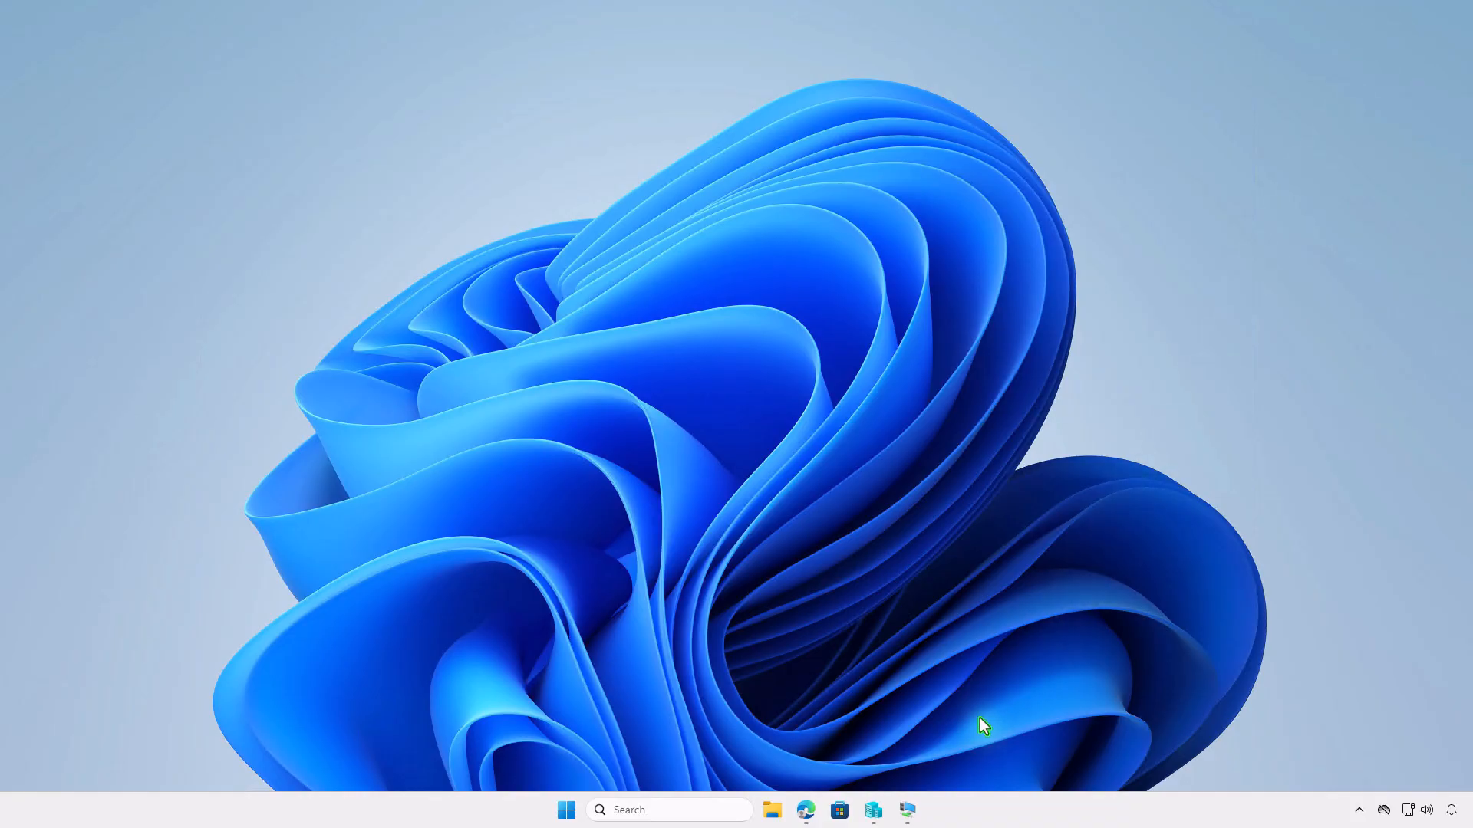
pyautogui.click(908, 806)
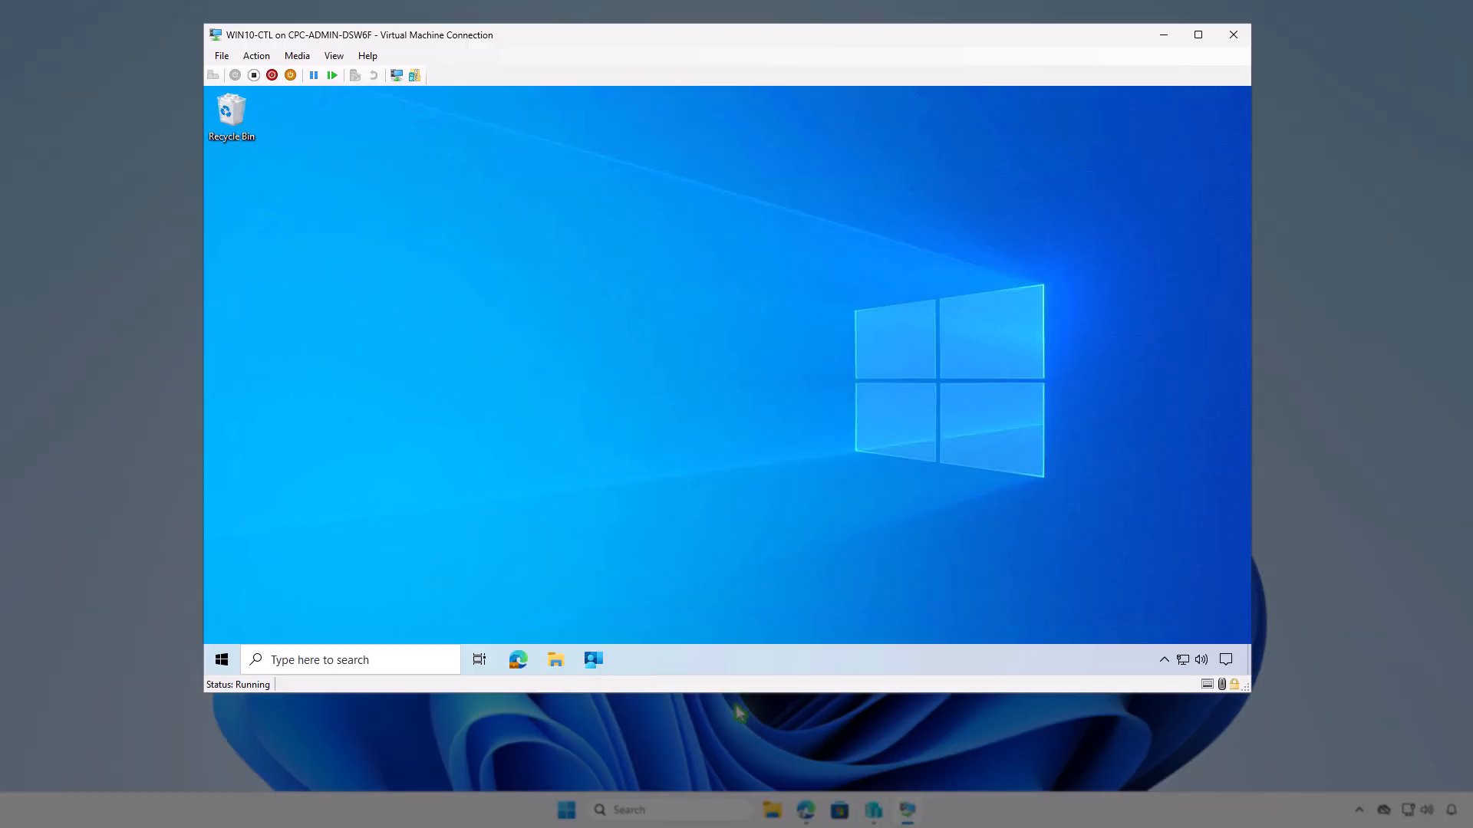
pyautogui.click(596, 661)
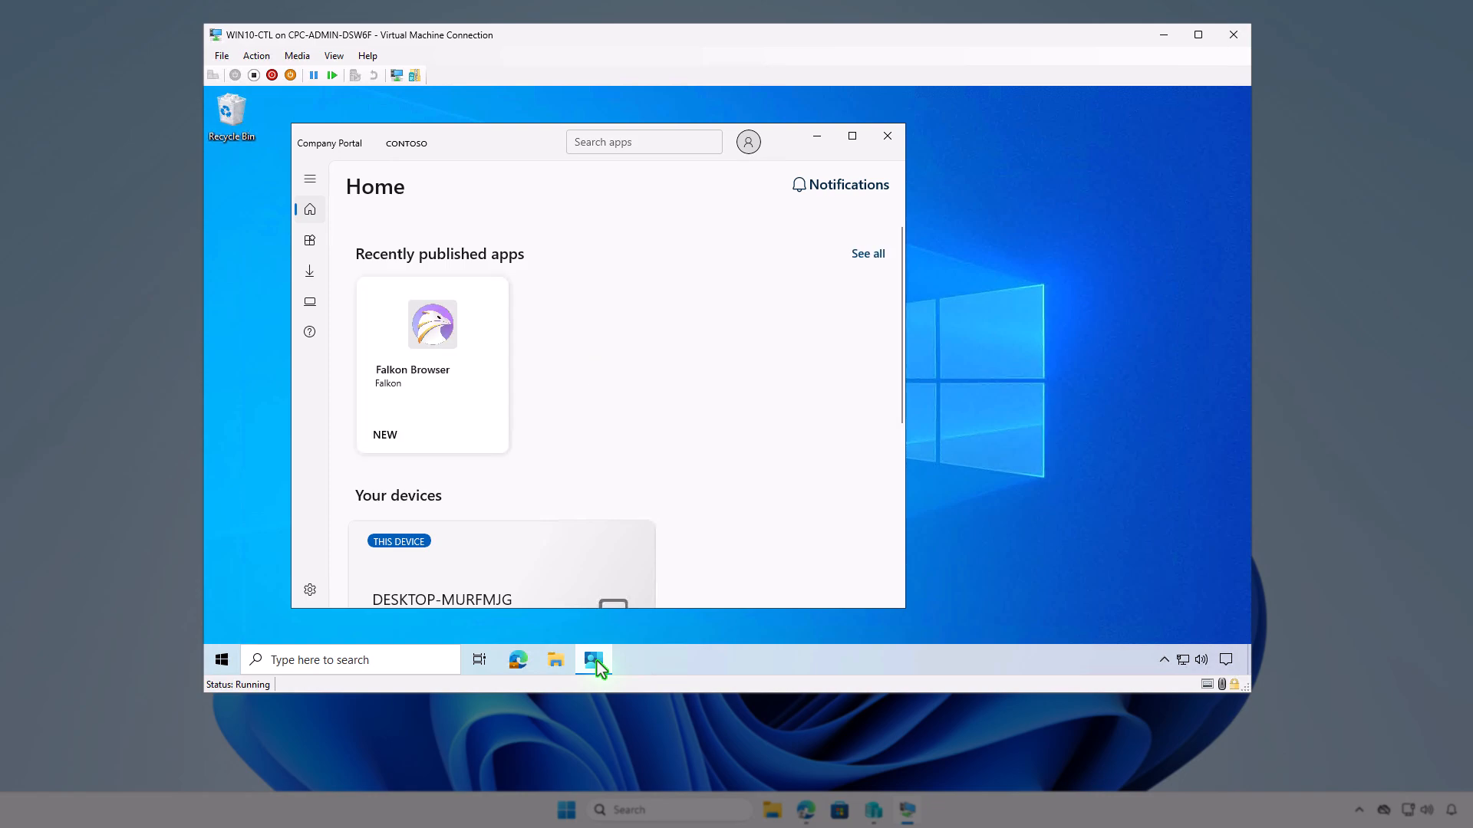
pyautogui.click(318, 245)
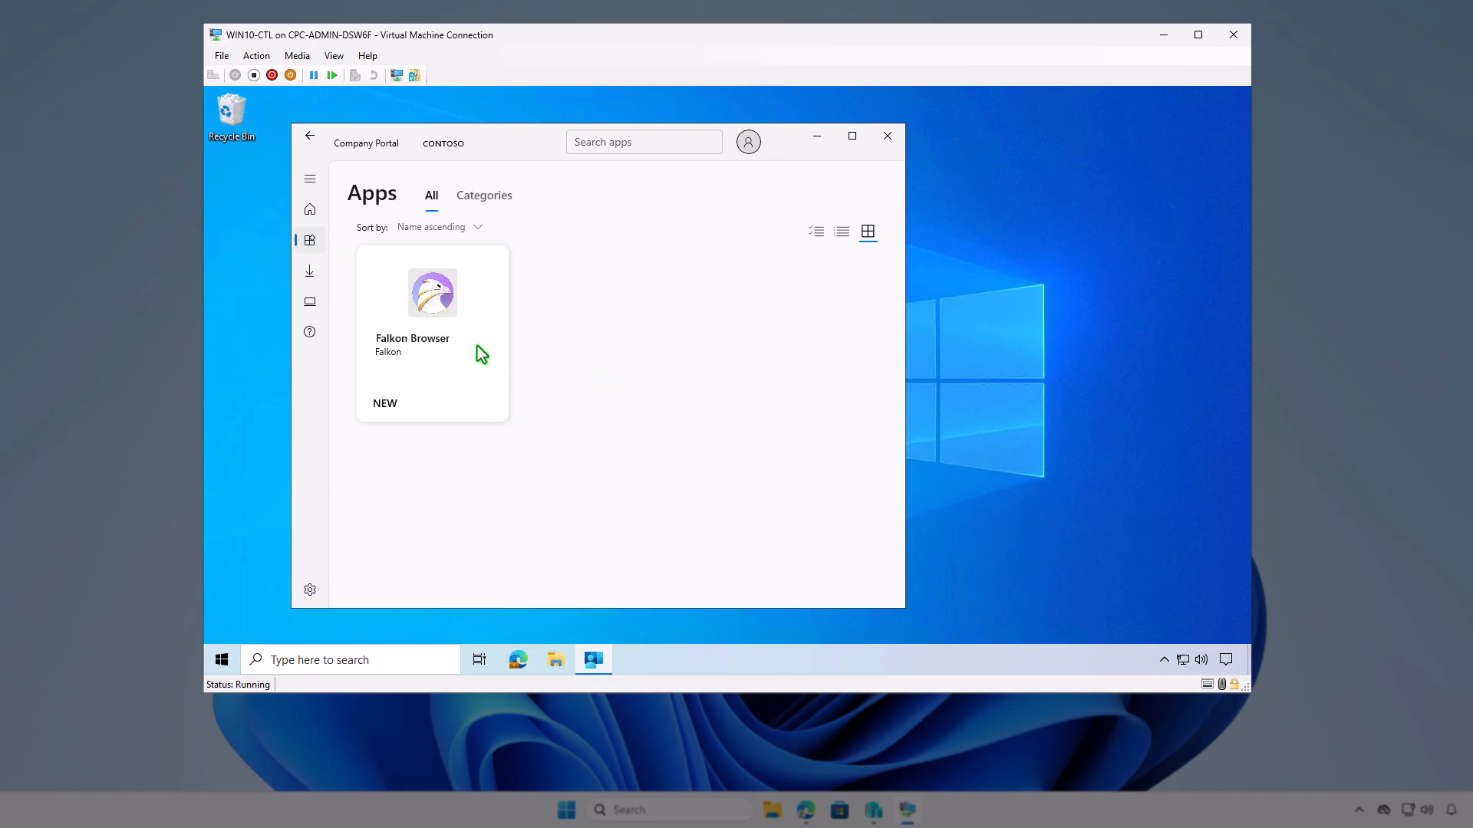
pyautogui.click(476, 347)
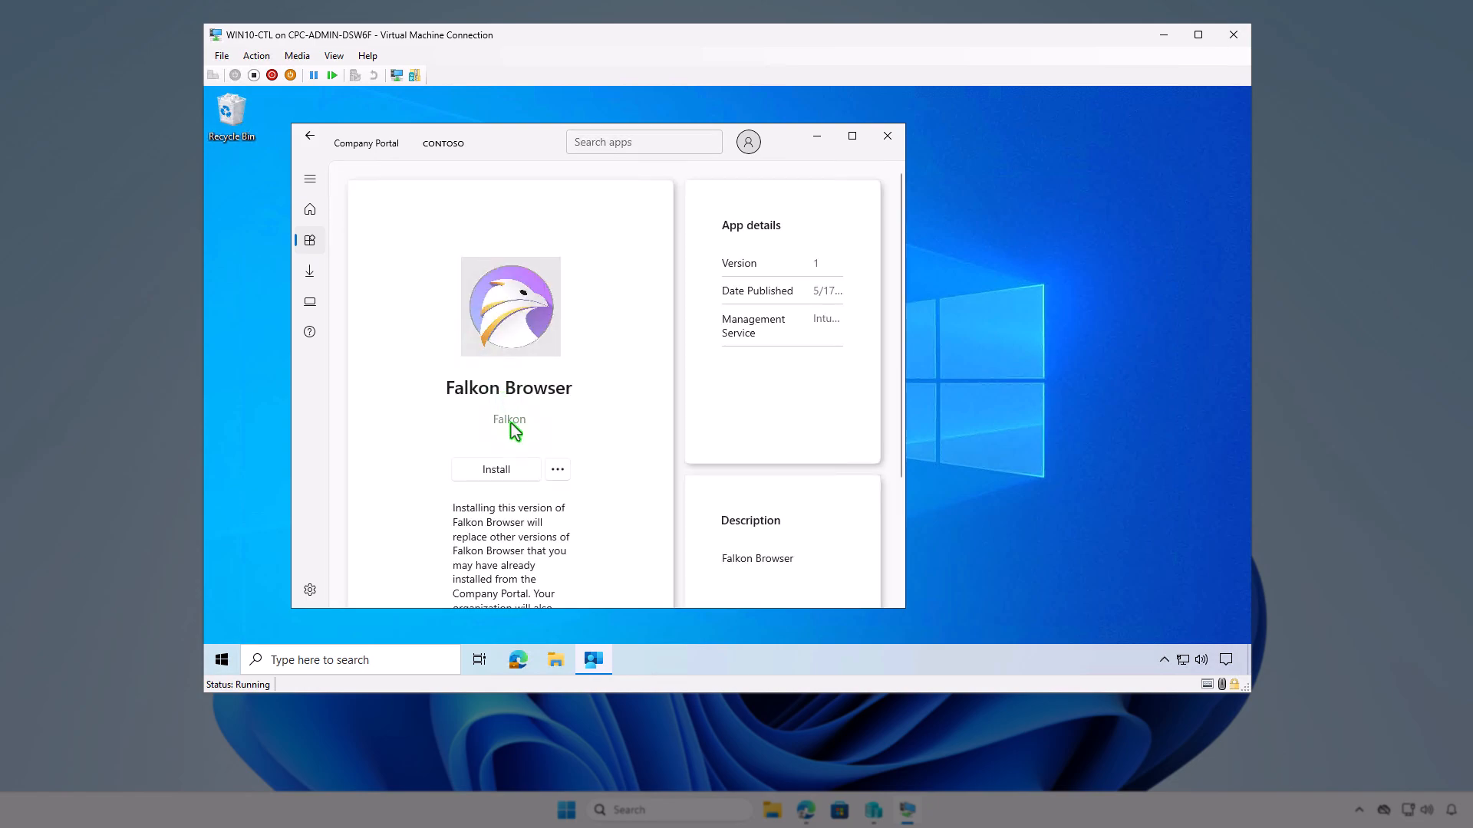
pyautogui.click(506, 470)
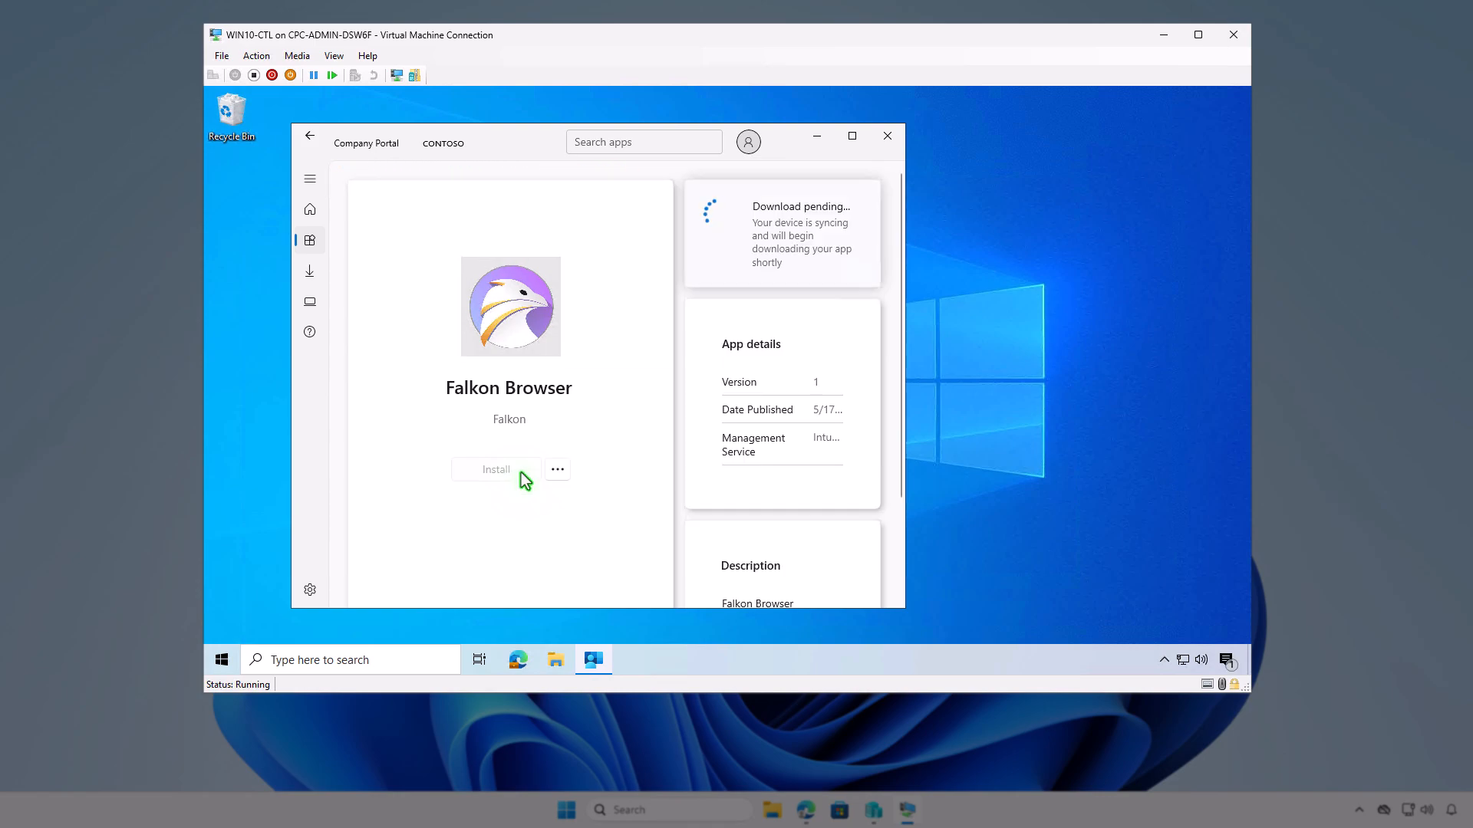
pyautogui.click(1225, 660)
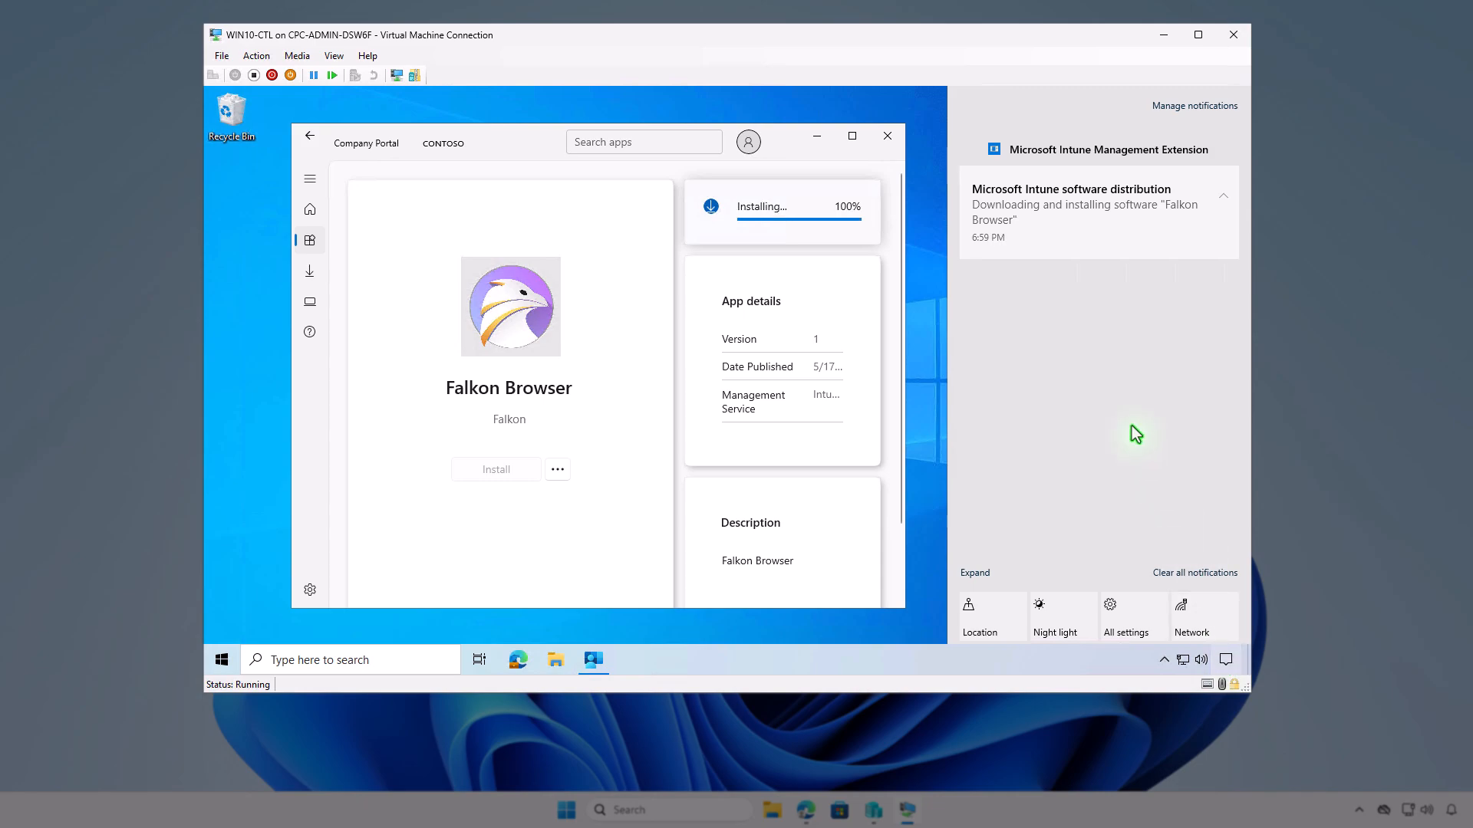